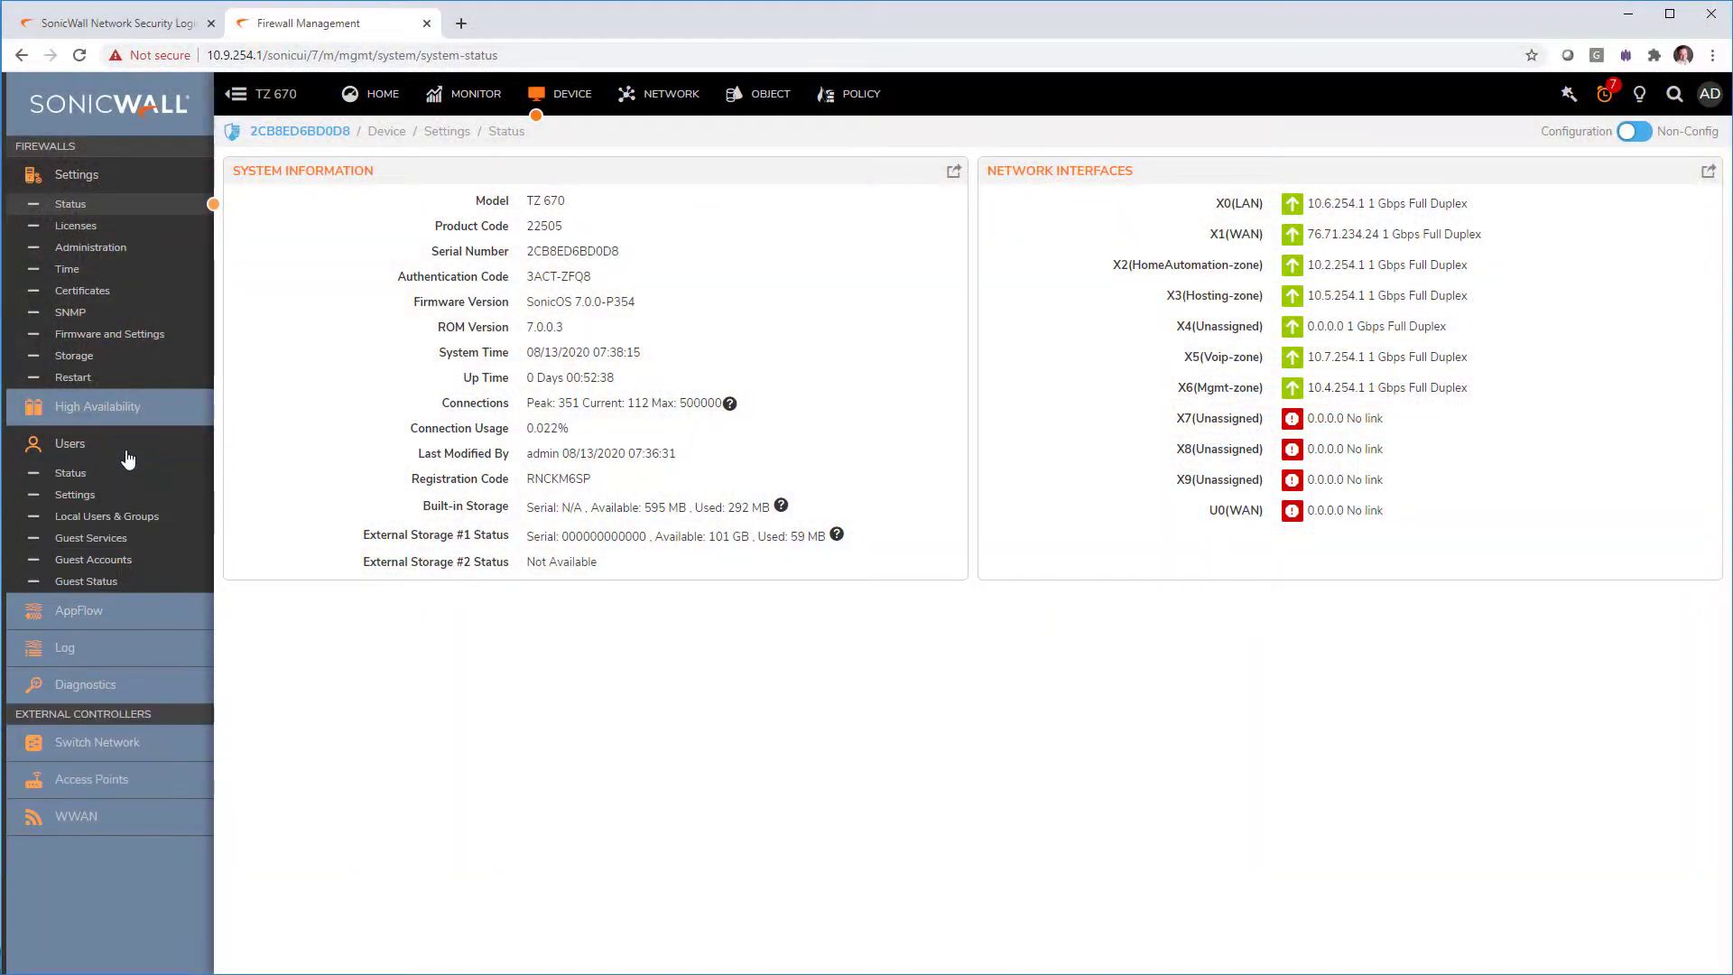
# Step: Set the user authentication method to LDAP + Local Users and save the settings
pyautogui.click(129, 496)
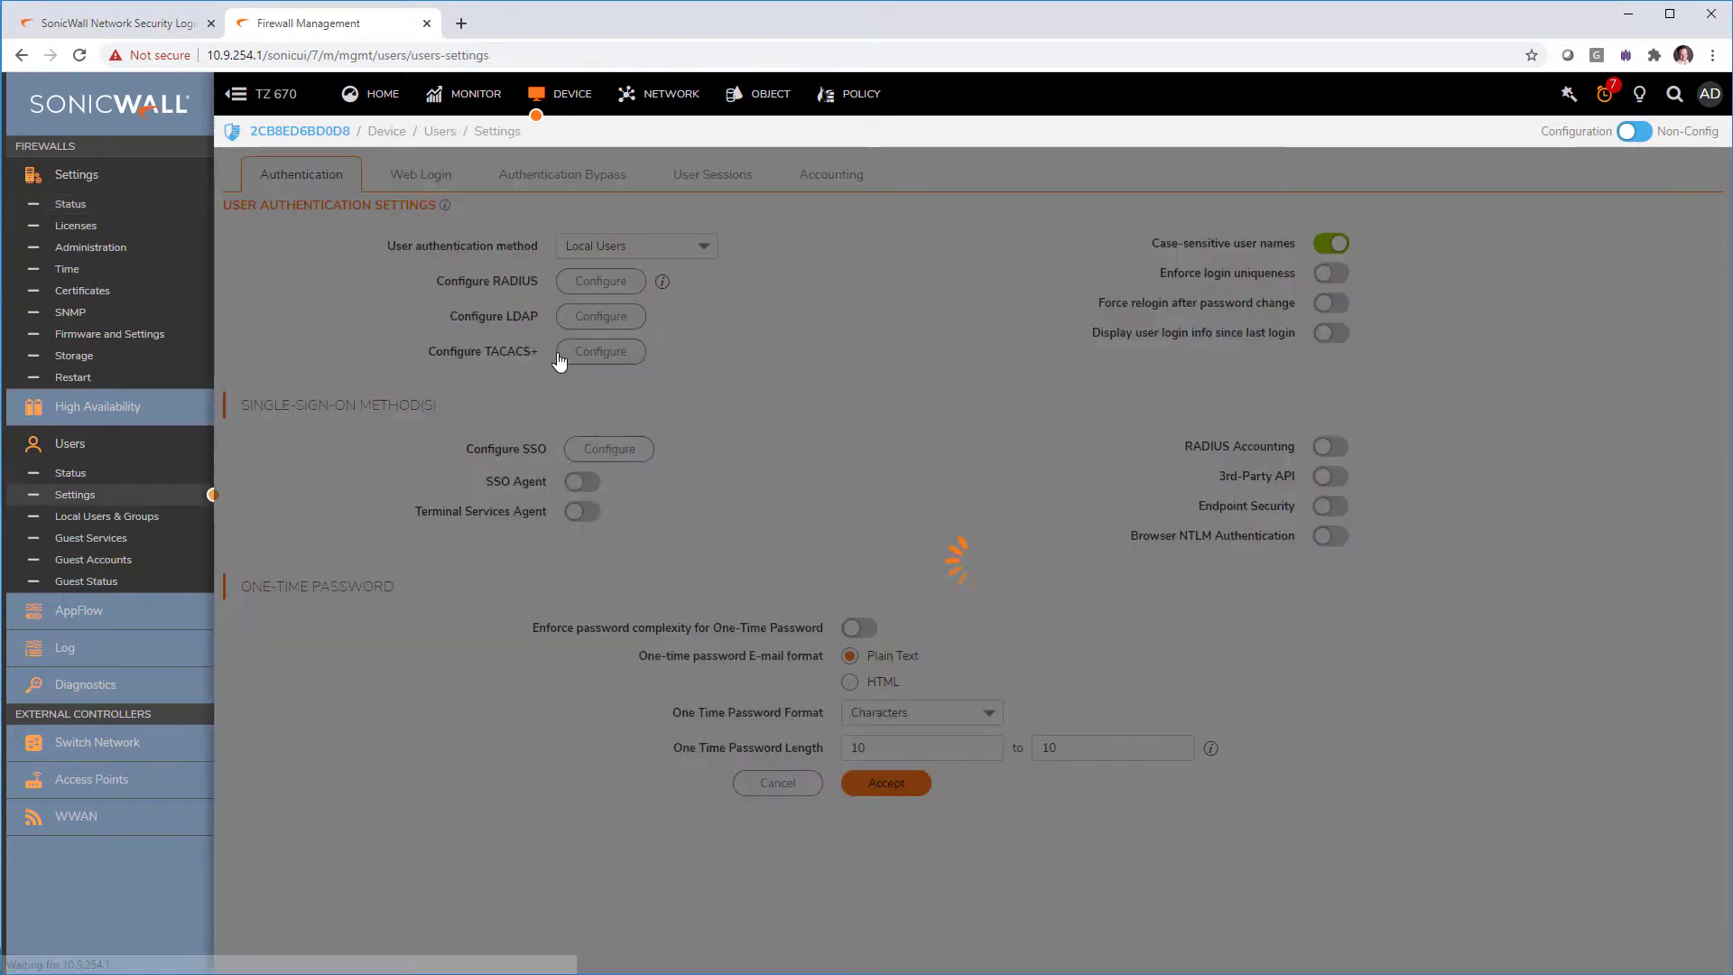
pyautogui.click(606, 246)
pyautogui.click(669, 383)
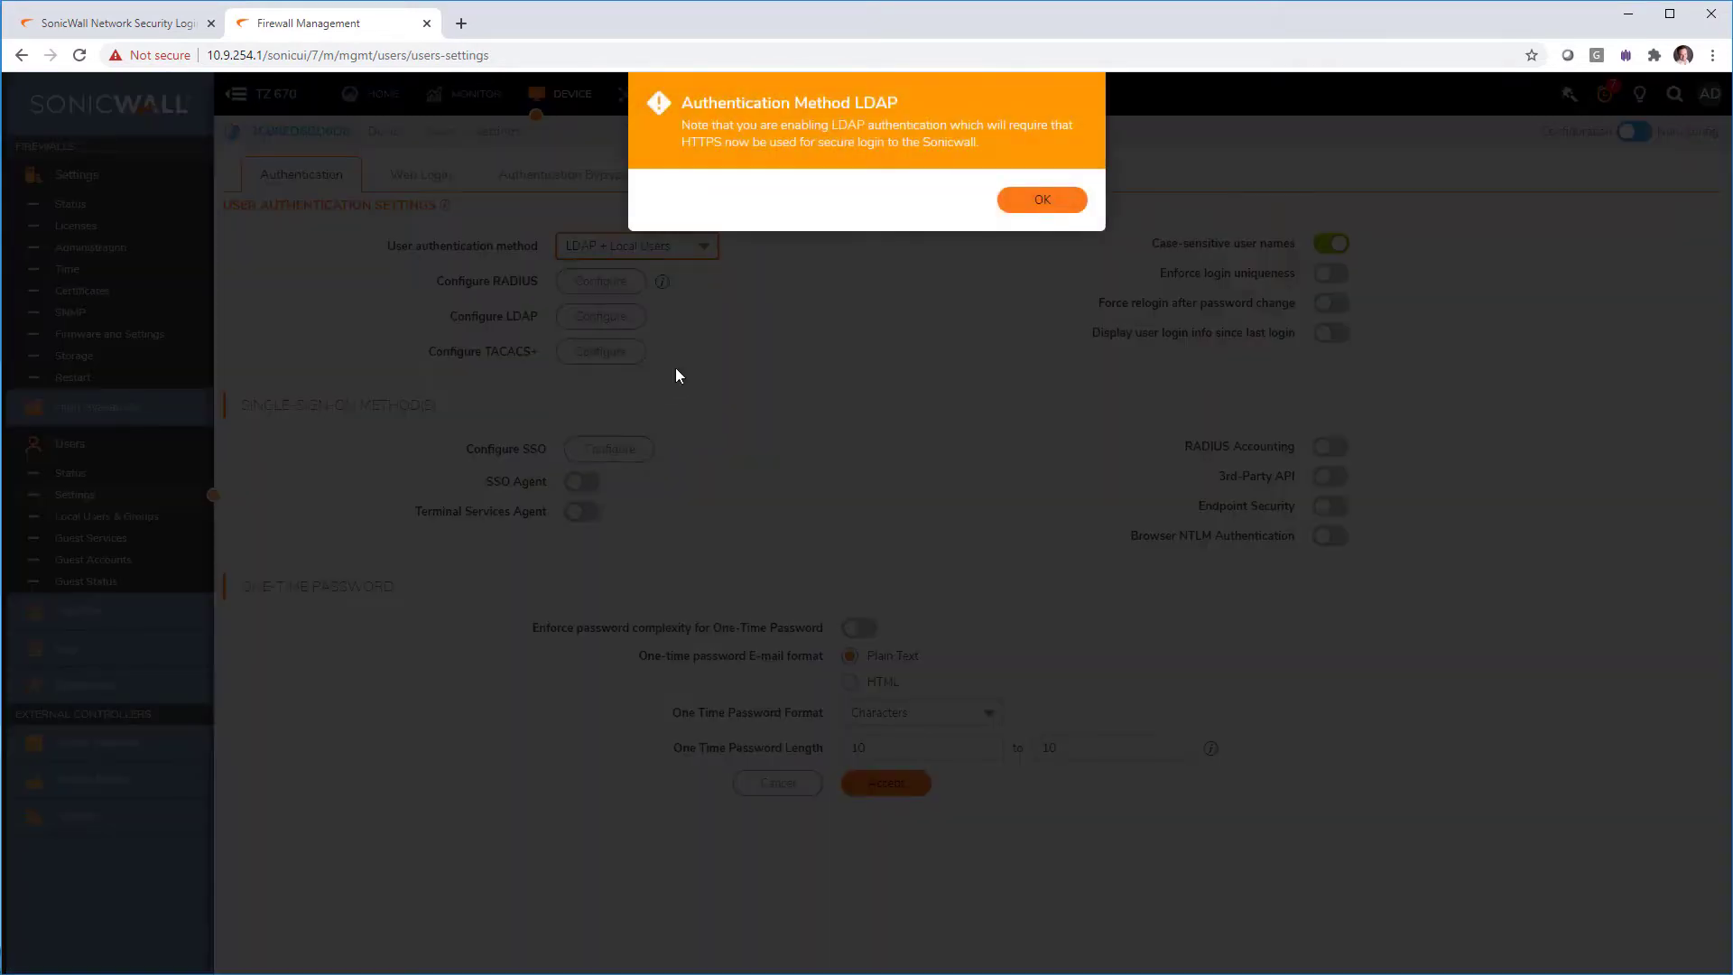
pyautogui.click(1042, 200)
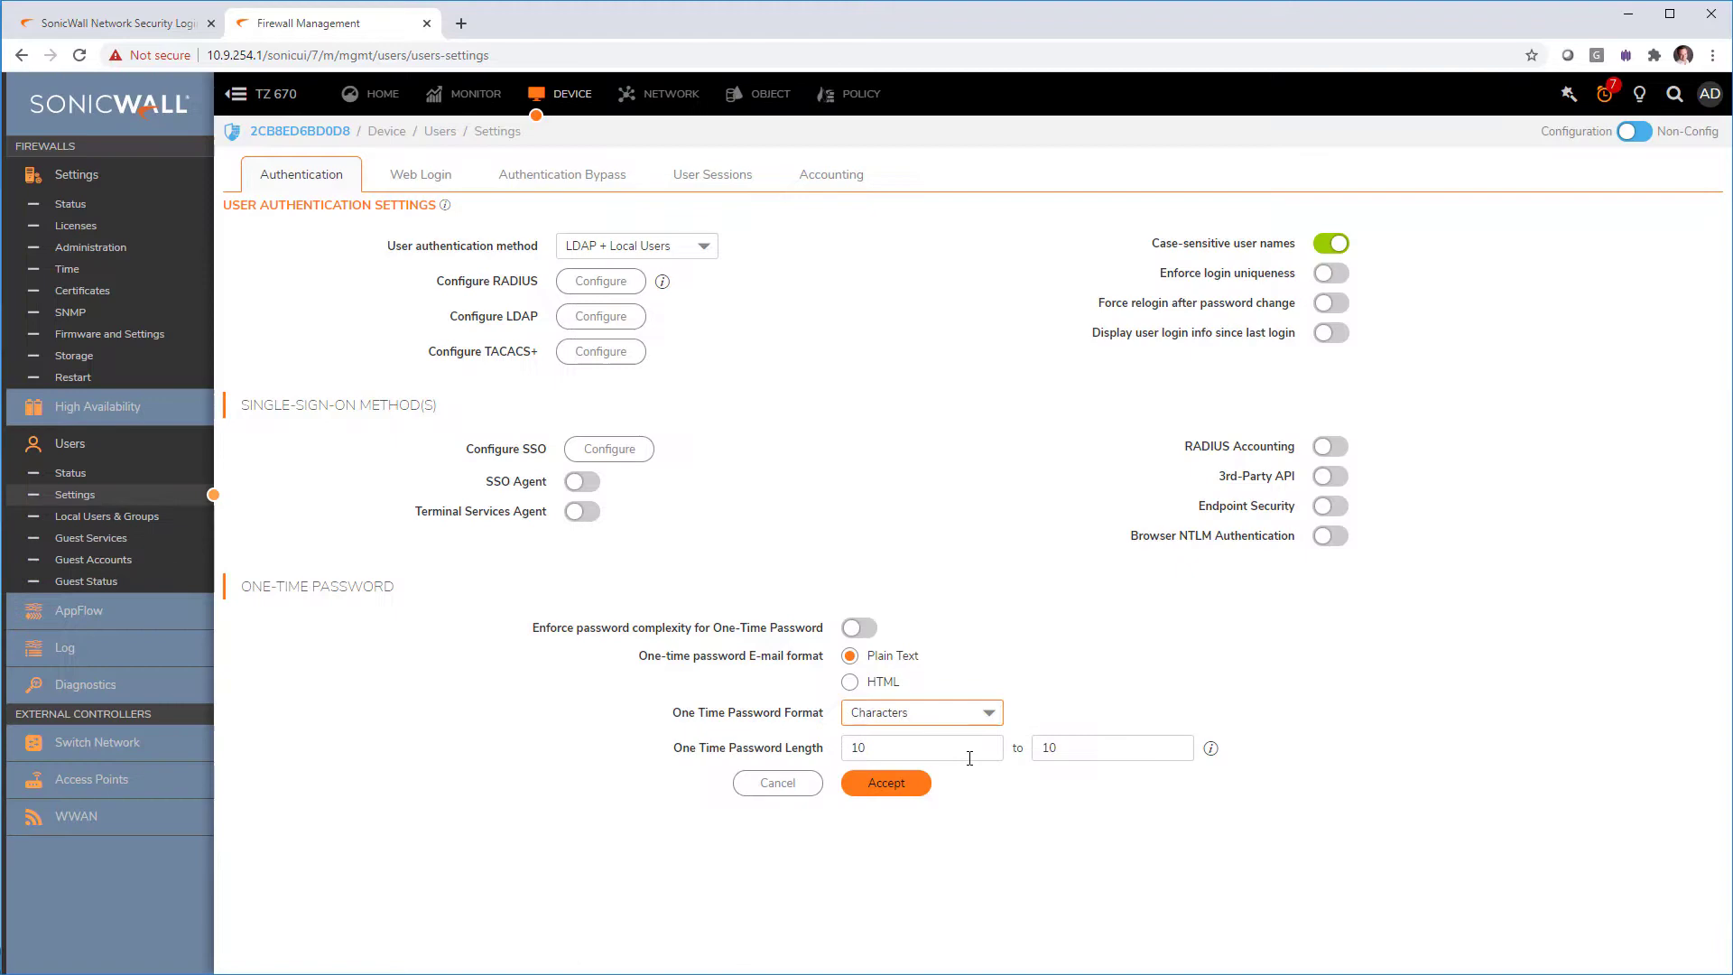
pyautogui.click(889, 782)
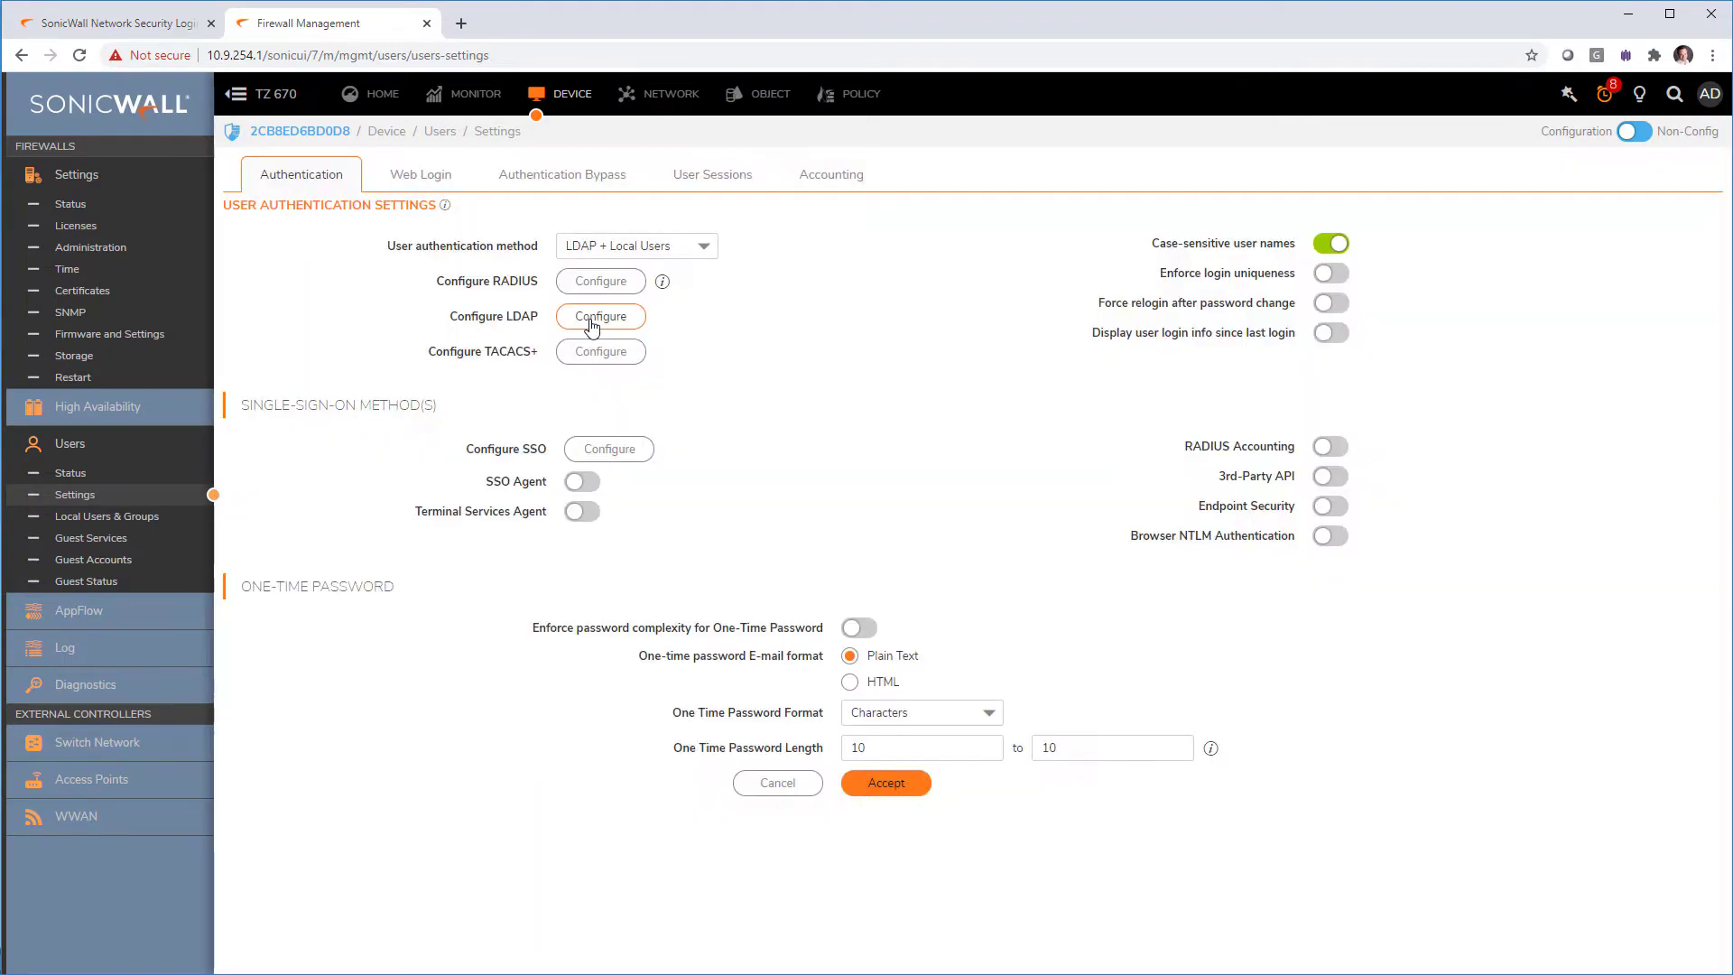
# Step: Add LDAP server 10.6.254.3 on port 389 with Use TLS turned off
pyautogui.click(593, 320)
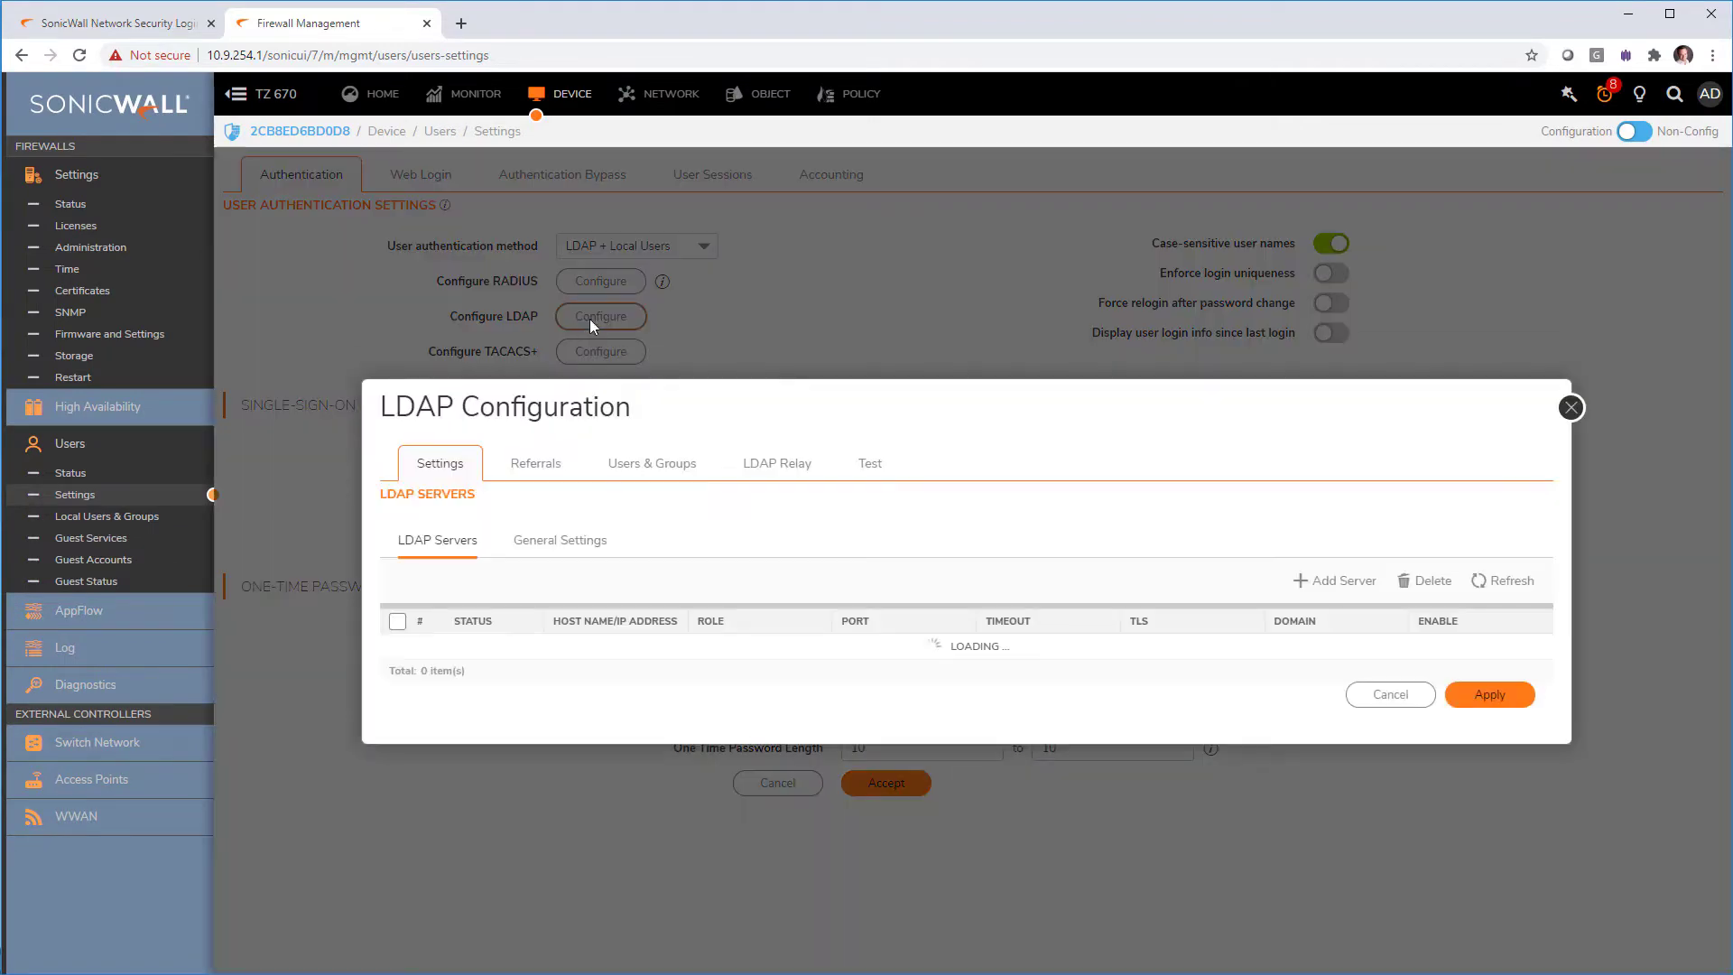
pyautogui.click(1319, 580)
pyautogui.press('Tab')
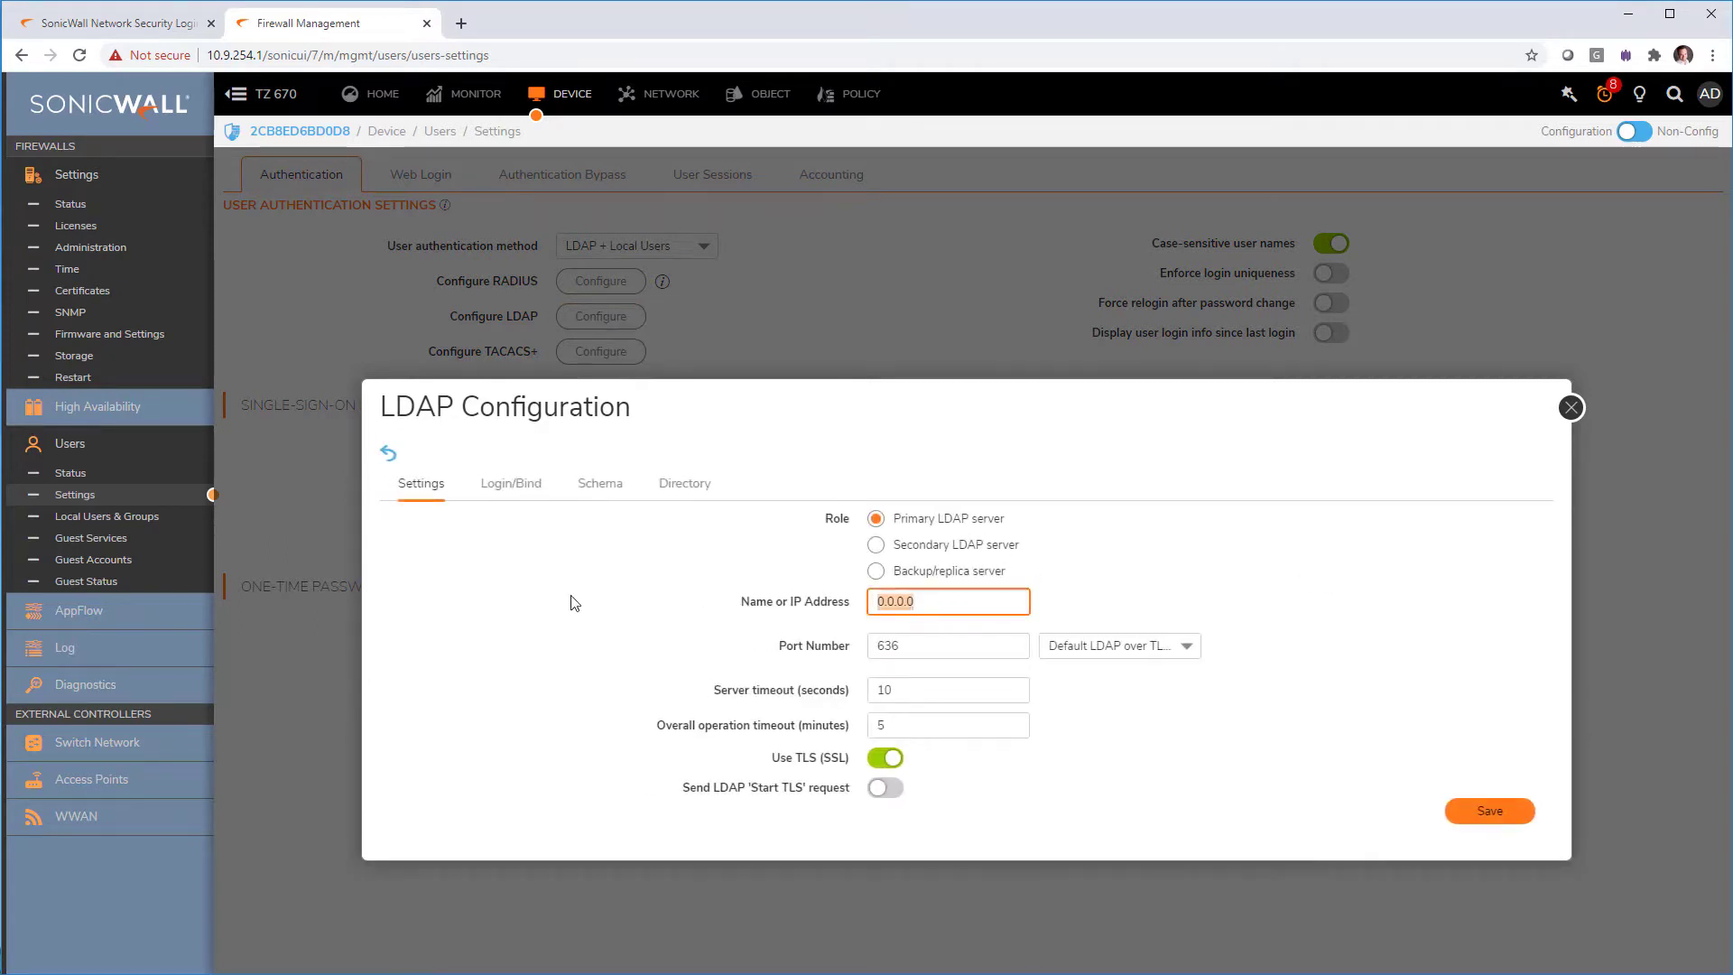
pyautogui.write('1')
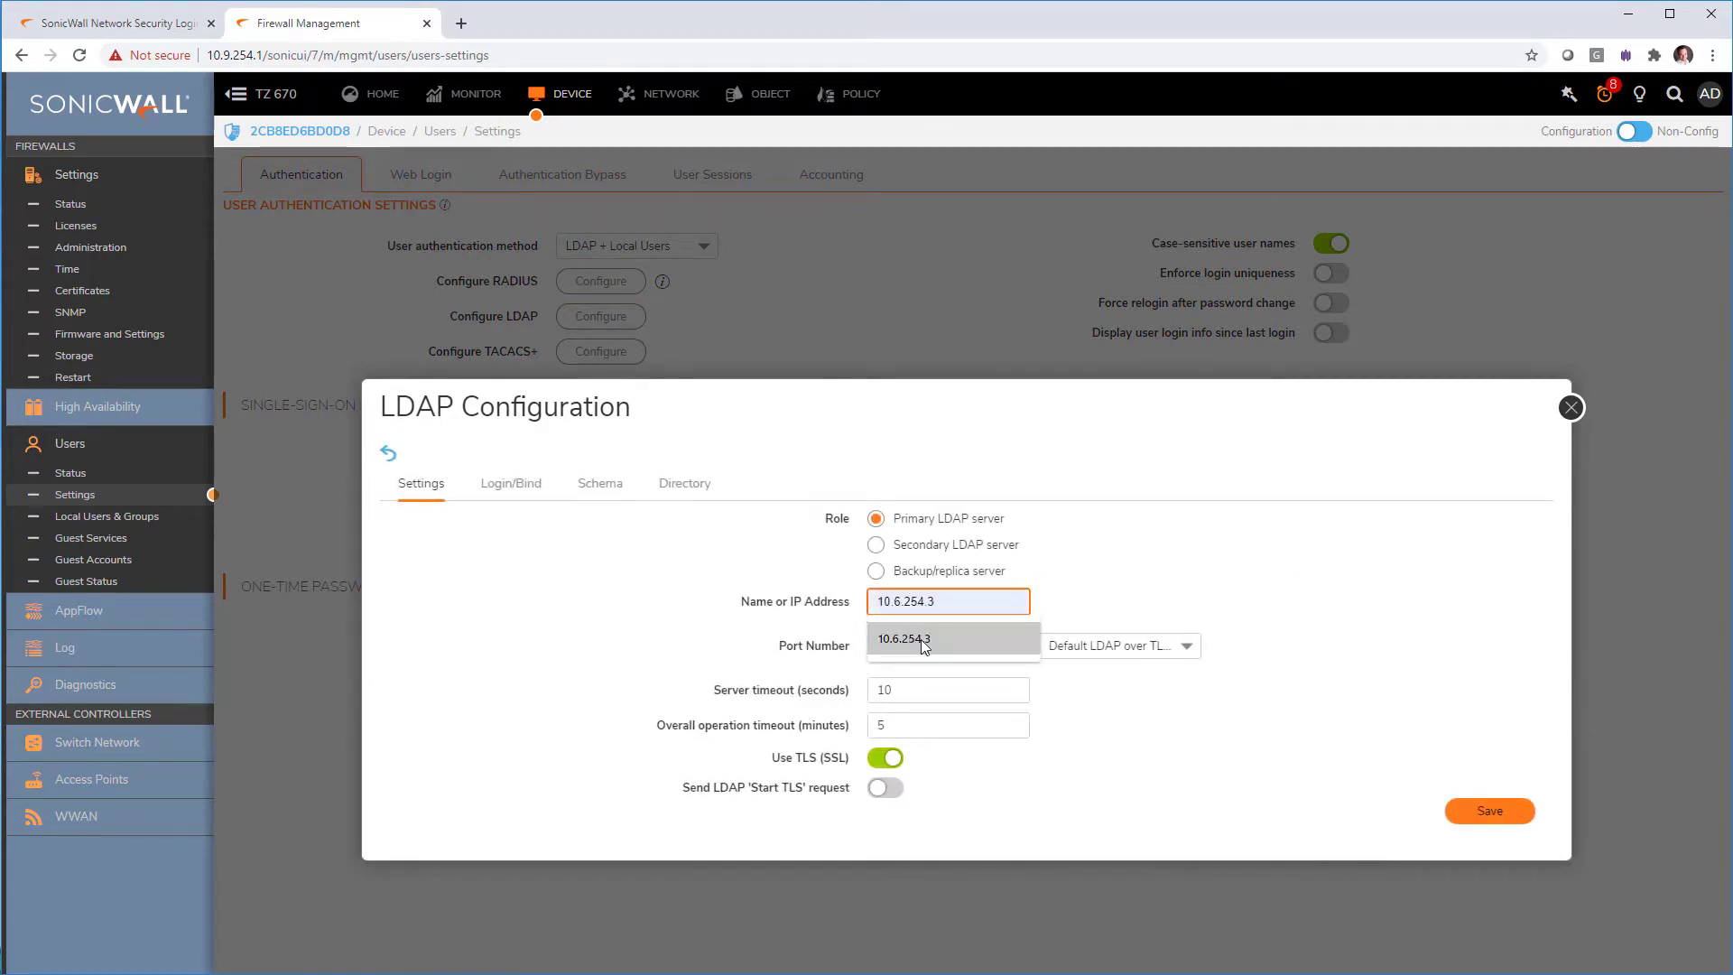
pyautogui.click(911, 641)
pyautogui.click(1190, 649)
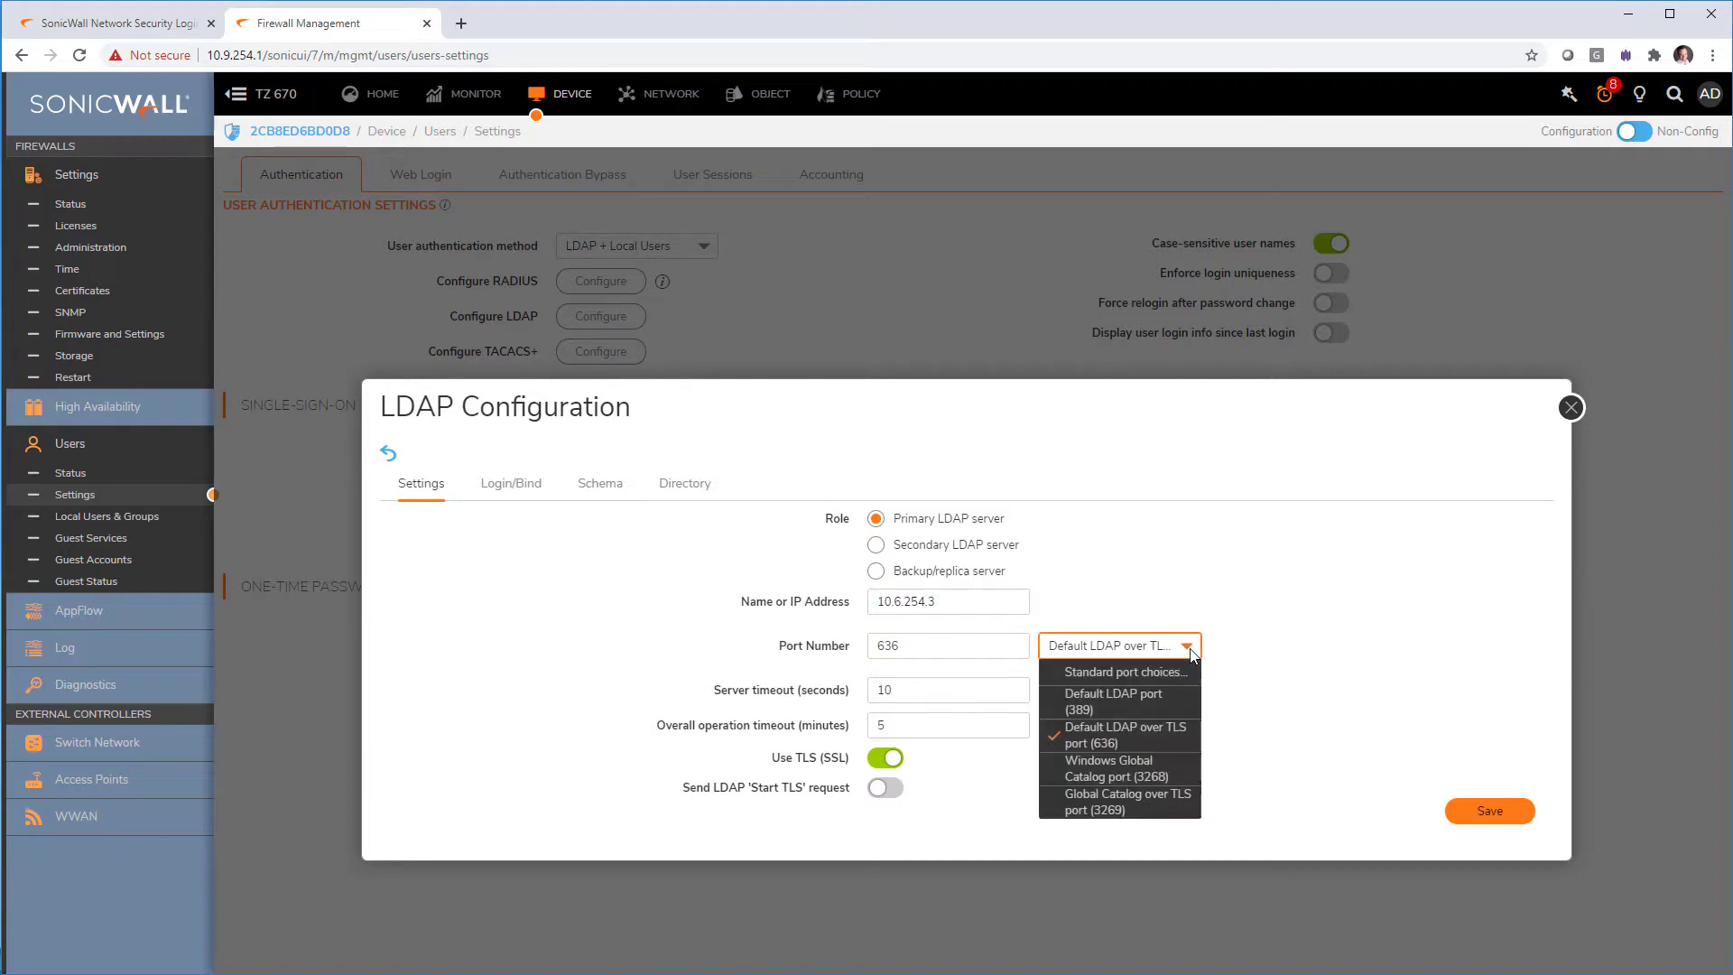
pyautogui.click(1158, 704)
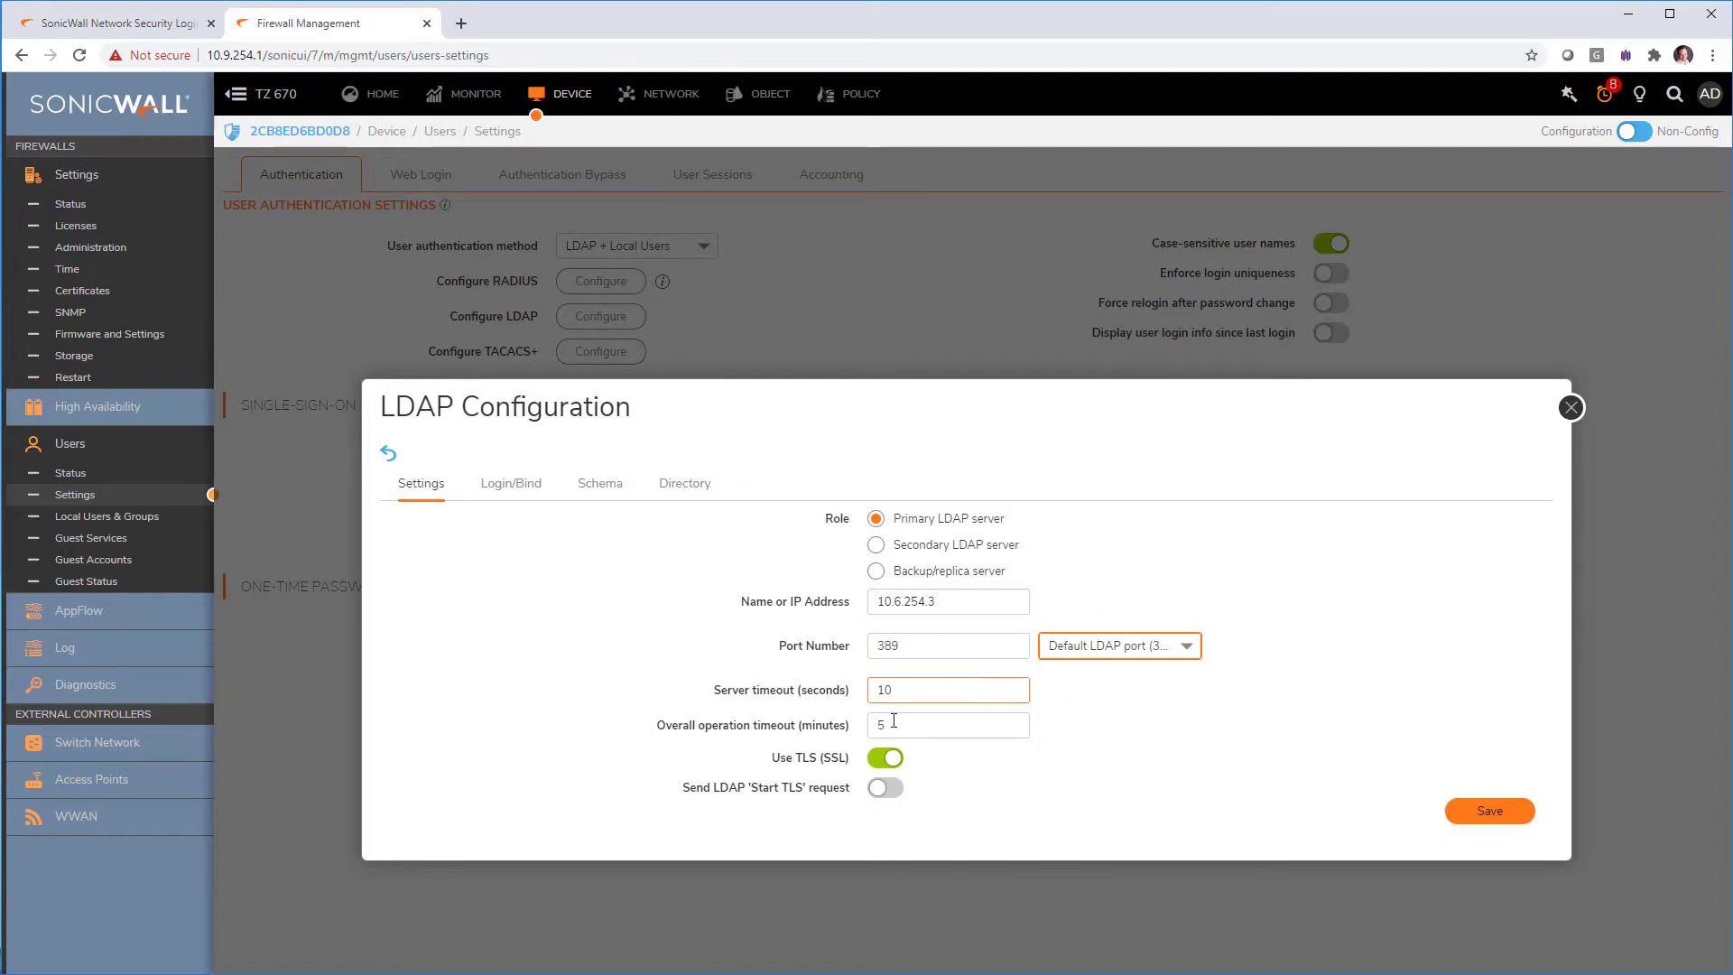
pyautogui.click(888, 767)
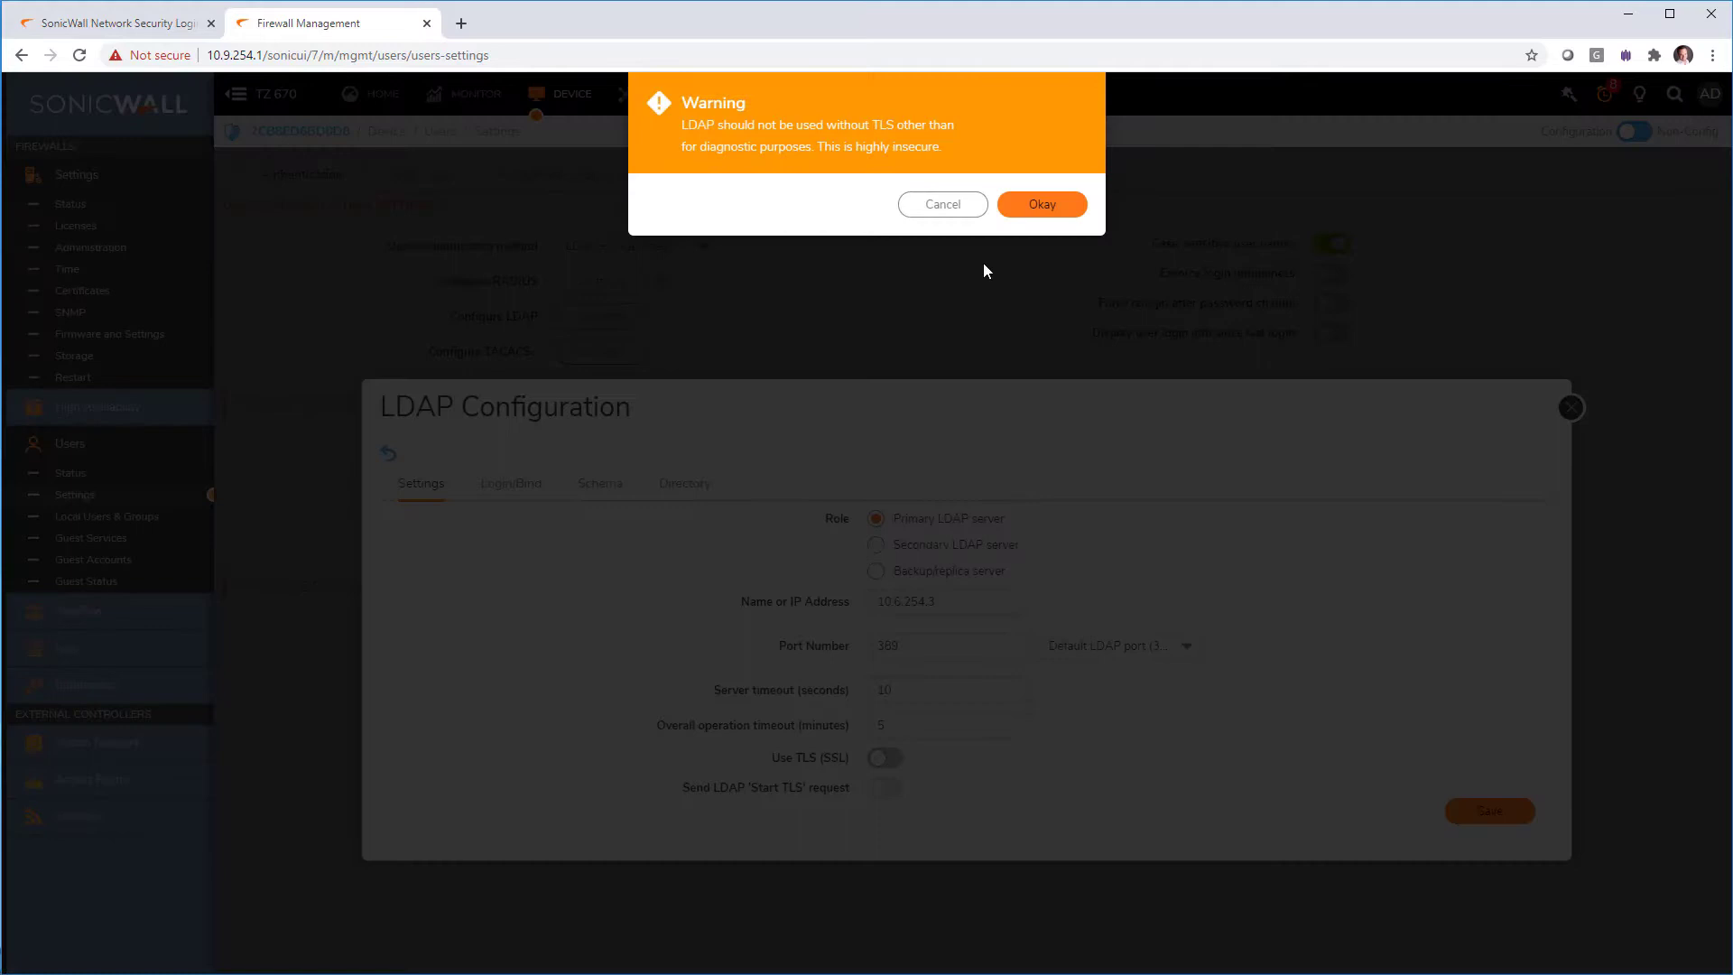
pyautogui.click(1031, 206)
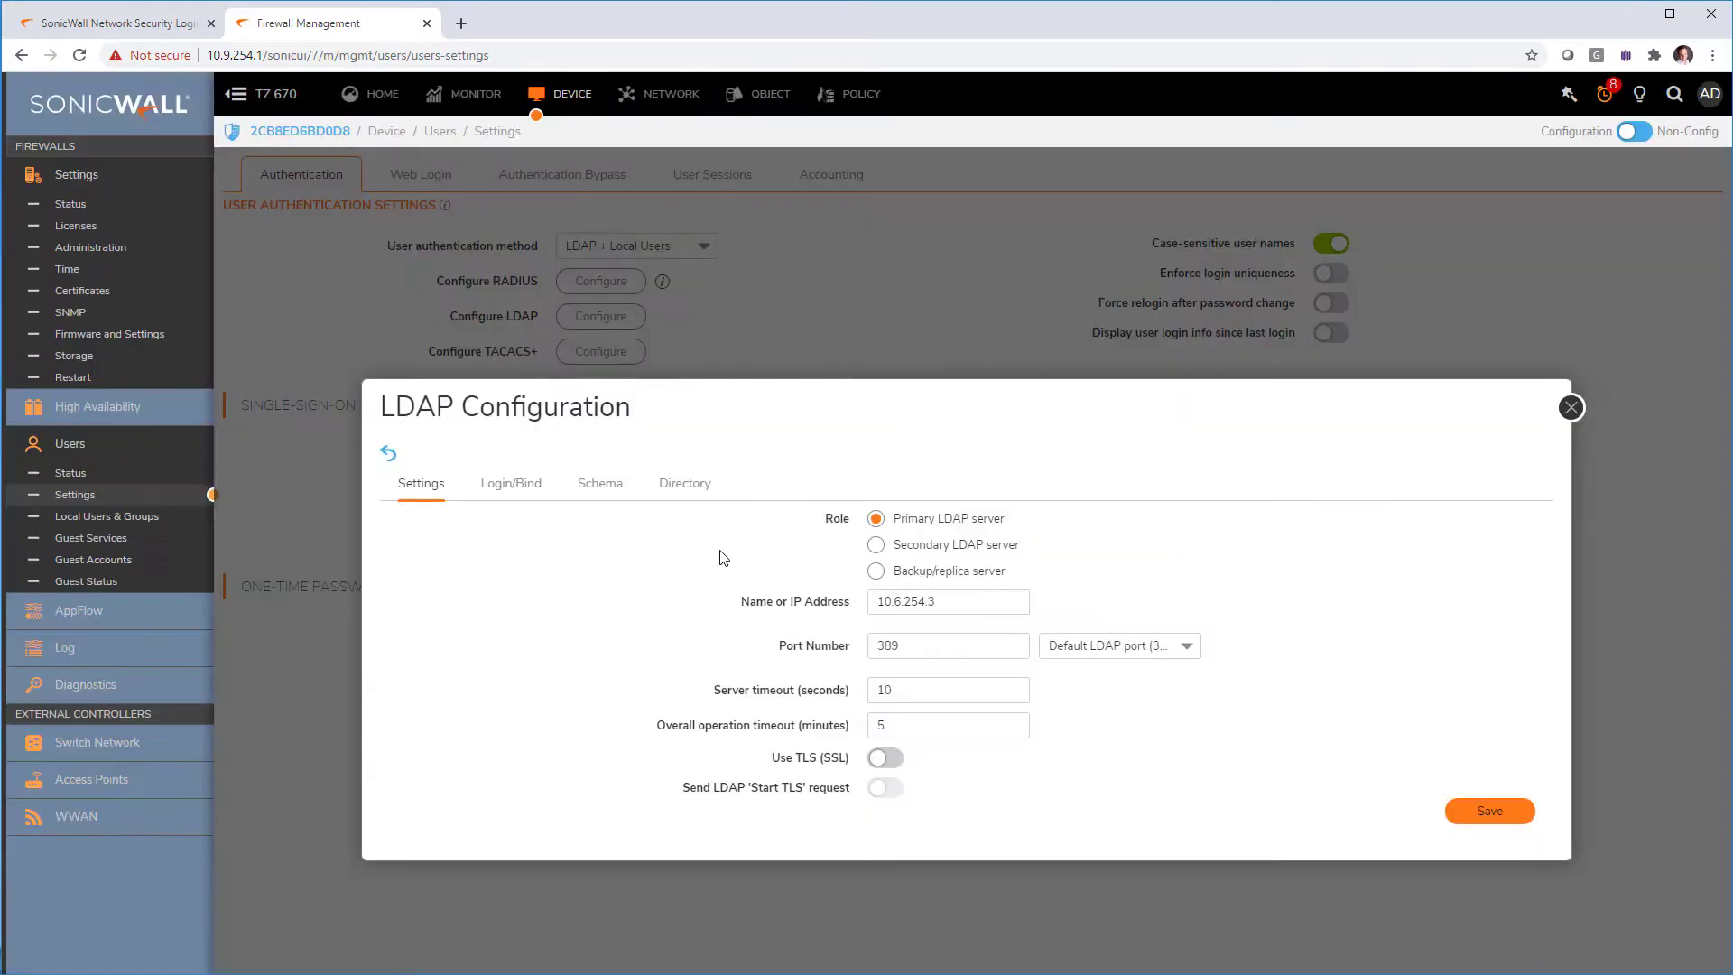
# Step: Bind as administrator in user tree murduson.ca/Users and enter the bind password
pyautogui.click(513, 485)
pyautogui.click(890, 548)
pyautogui.click(946, 602)
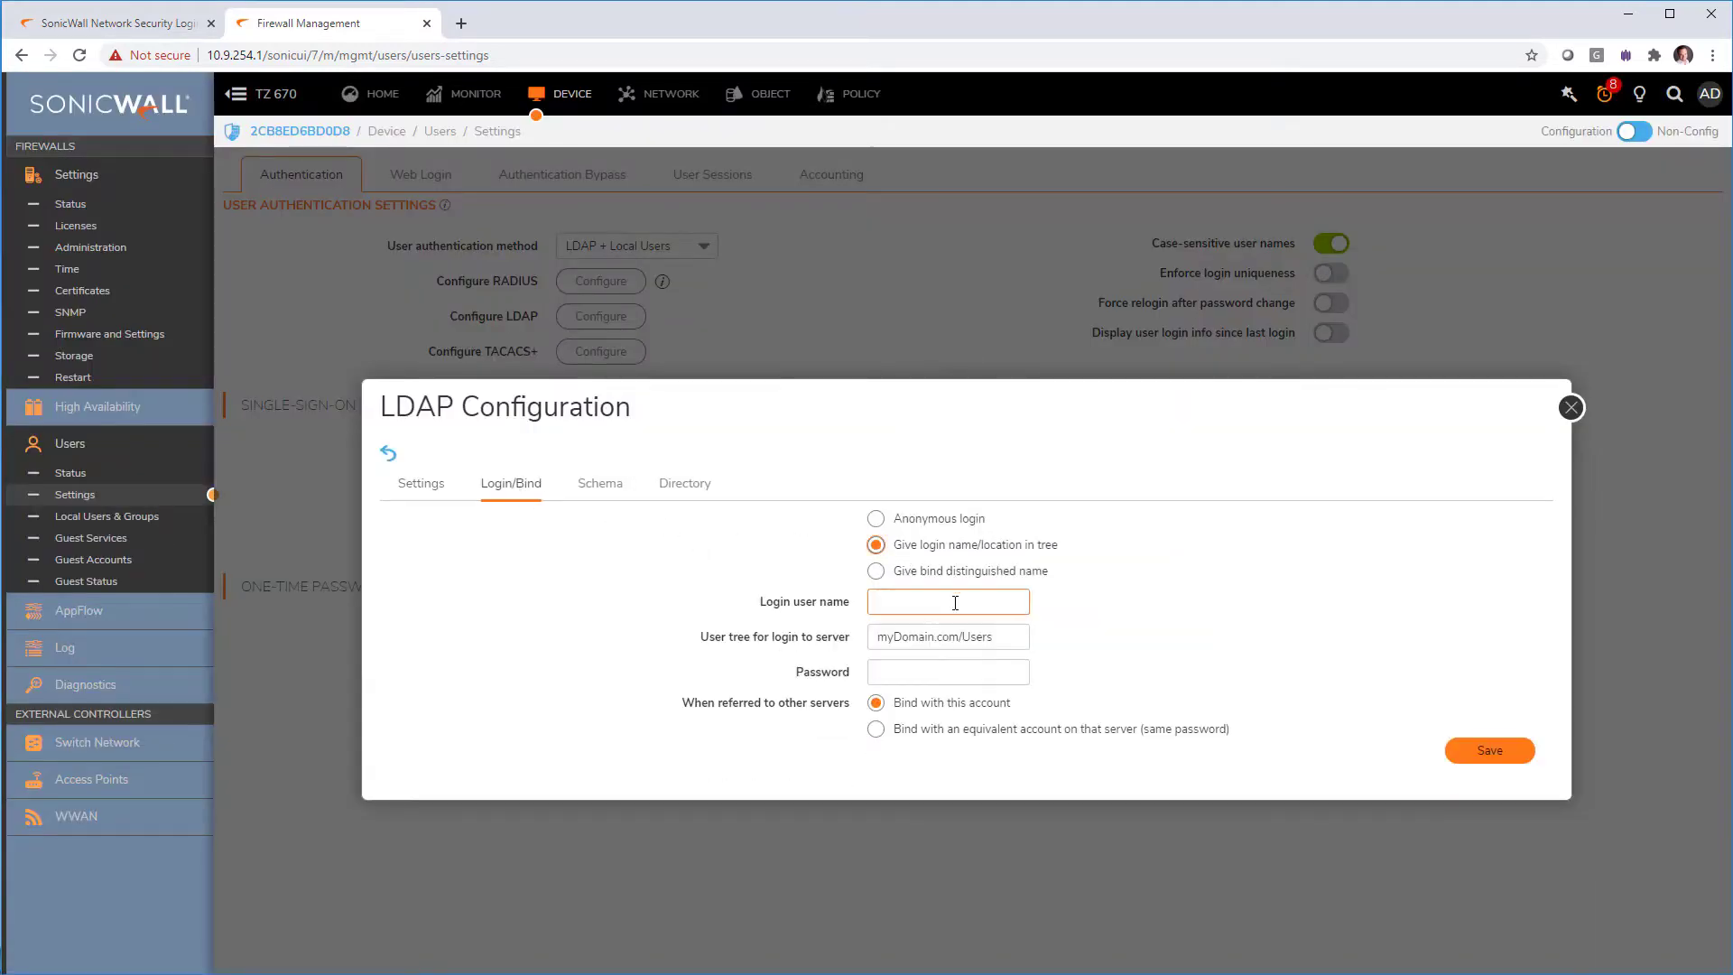
pyautogui.click(946, 638)
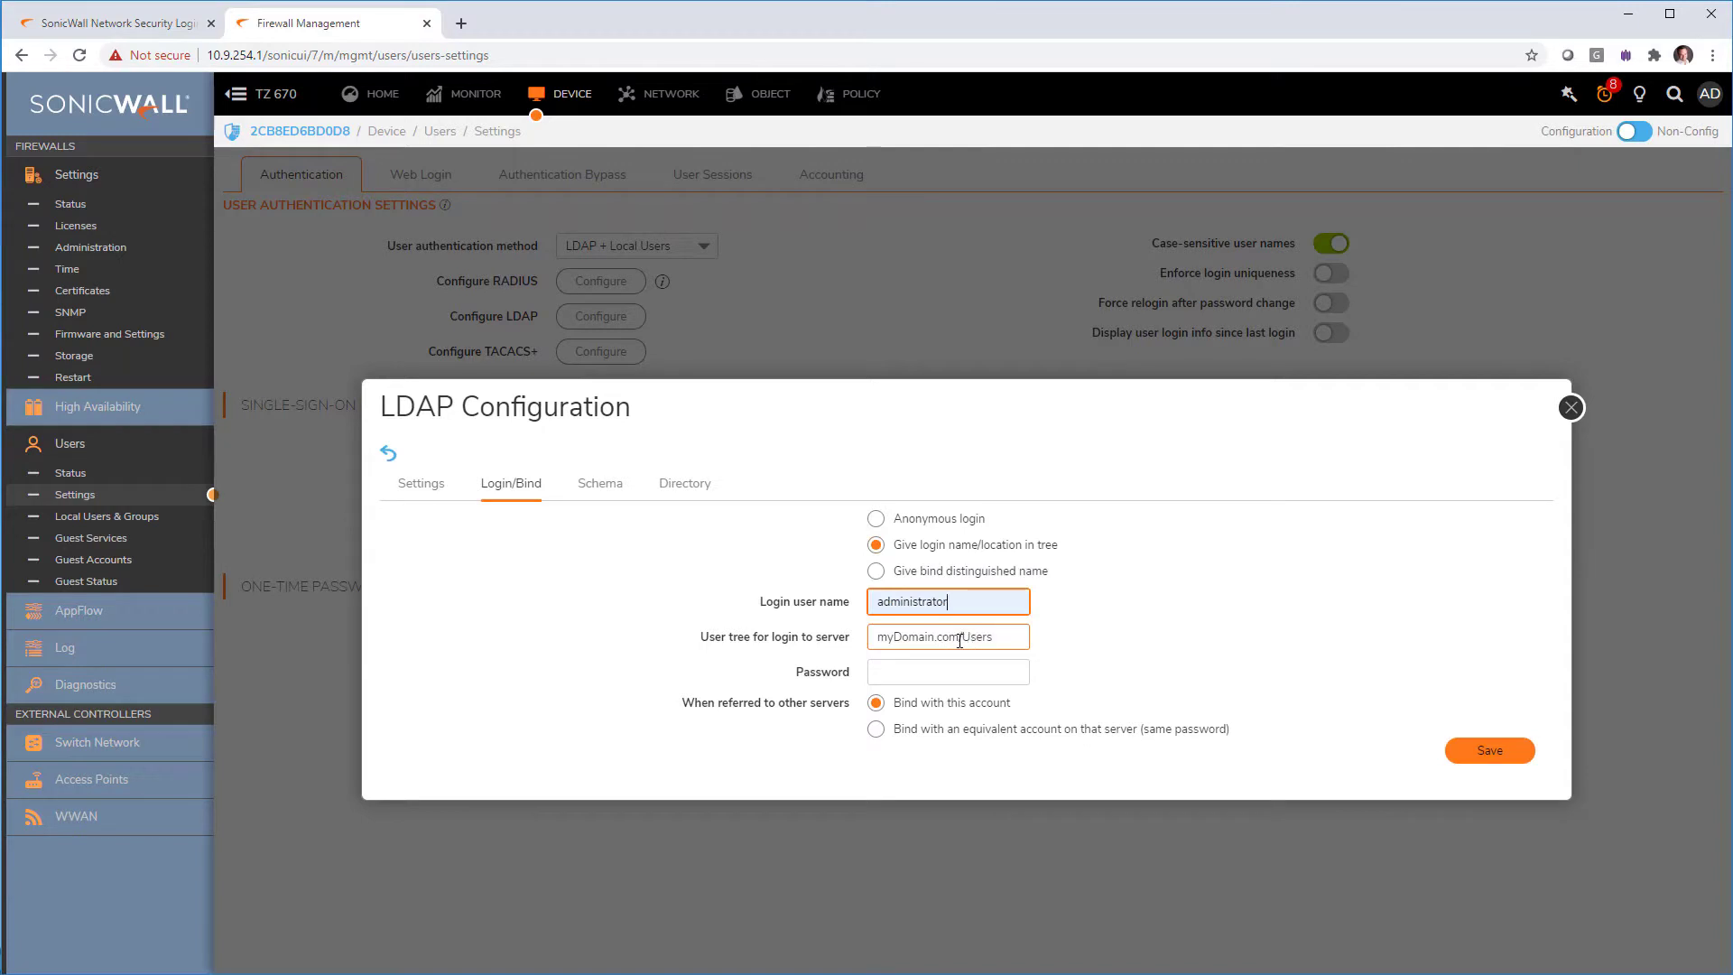
pyautogui.moveTo(959, 640); pyautogui.dragTo(571, 642)
pyautogui.write('mur')
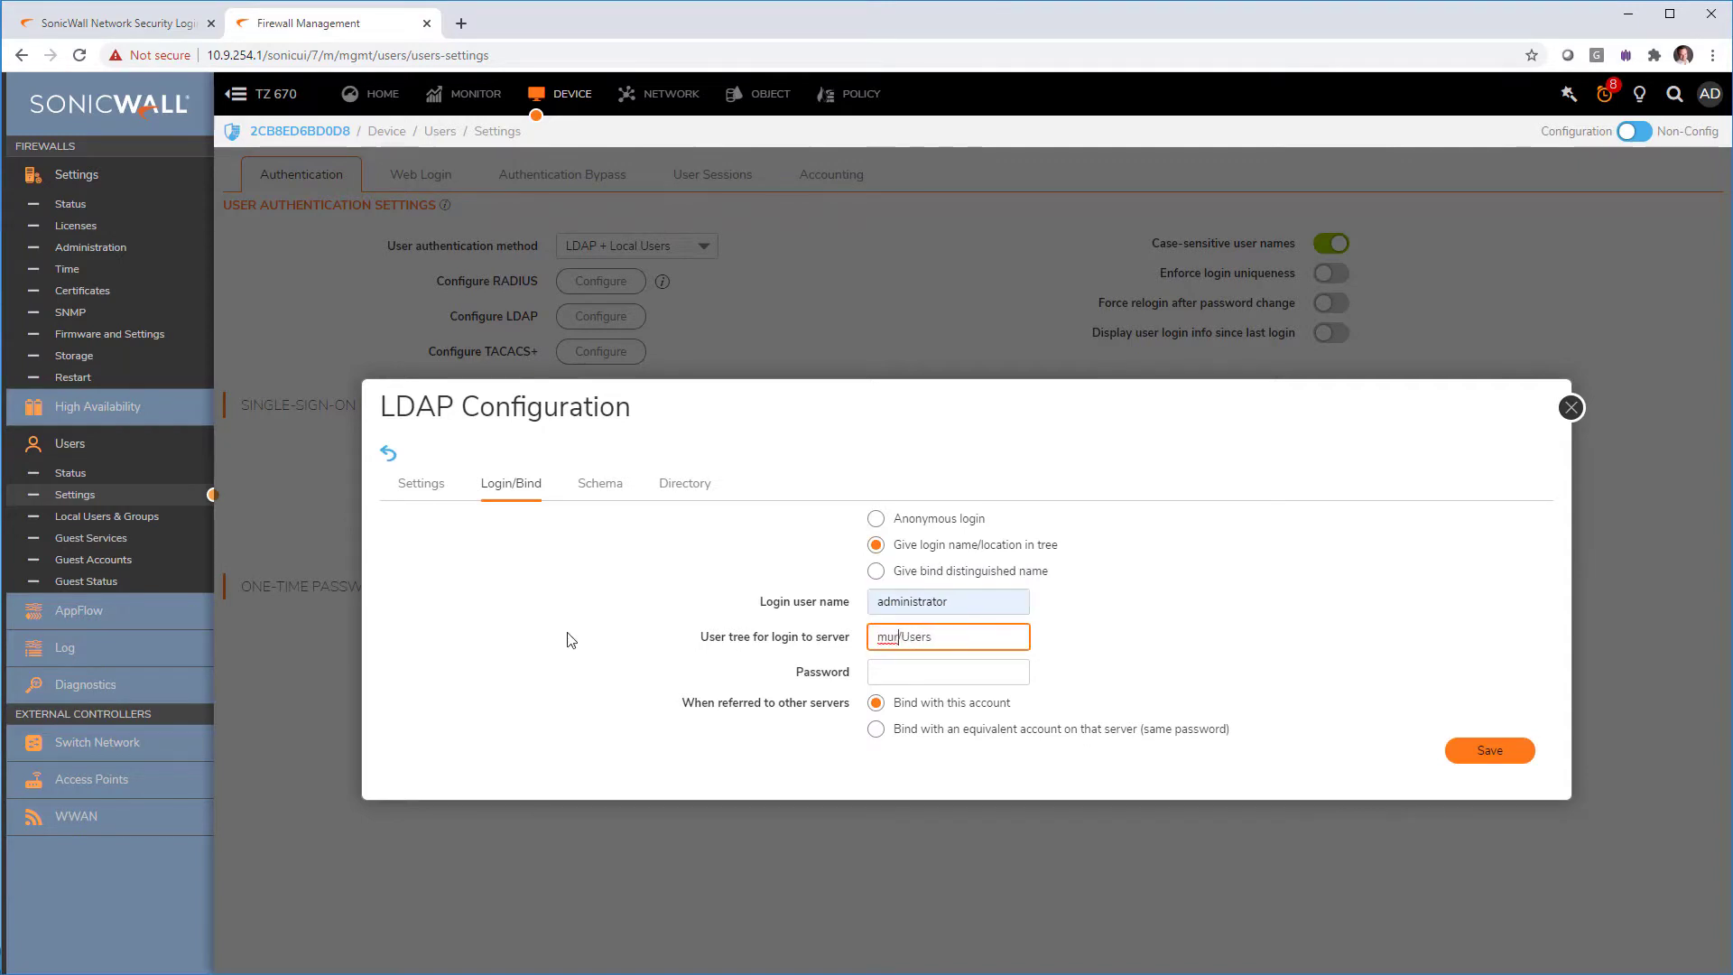
pyautogui.write('duson.ca')
pyautogui.click(931, 676)
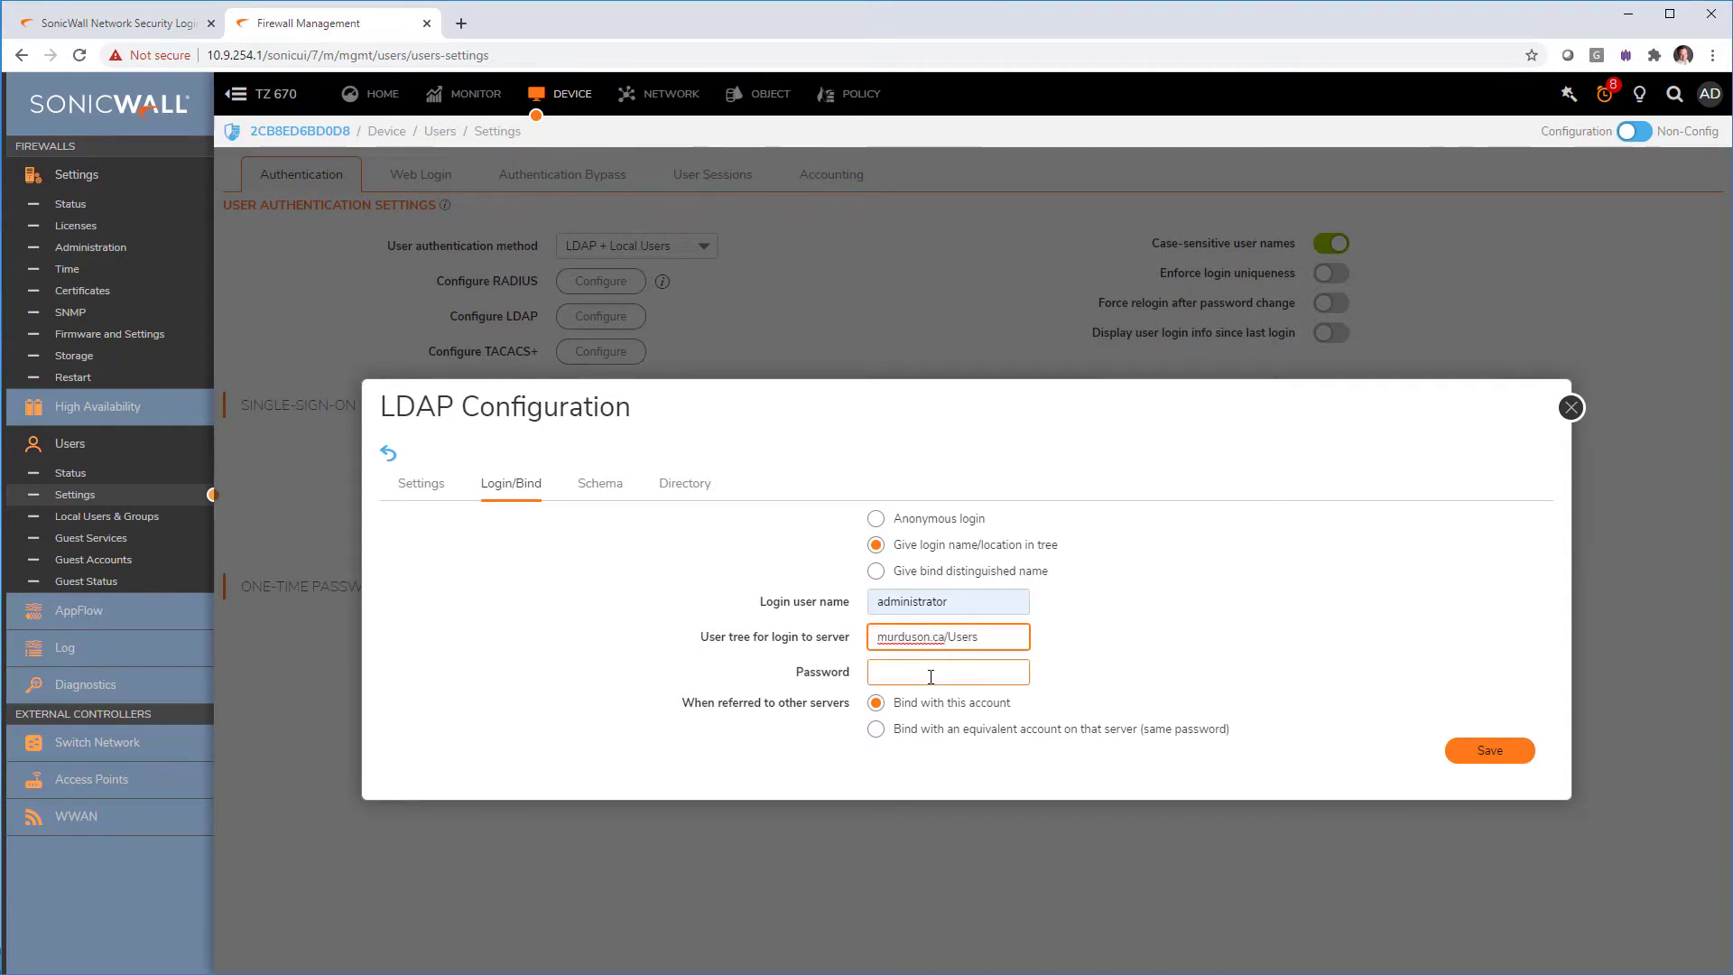
pyautogui.write('•')
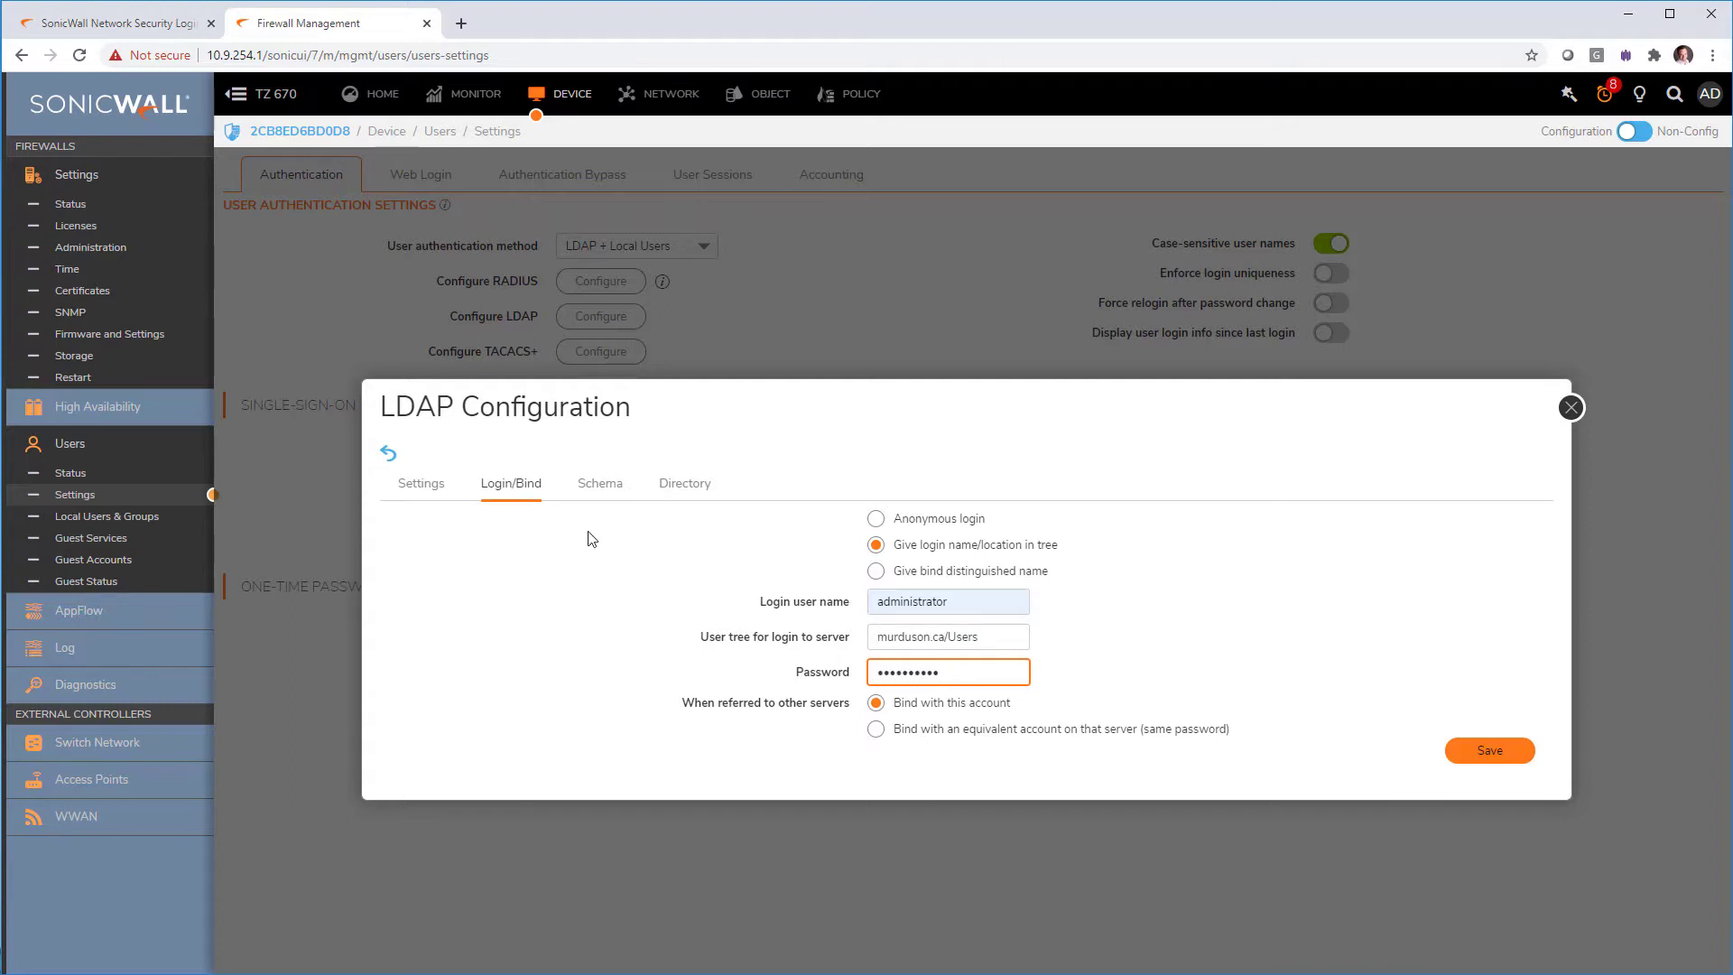
# Step: Enter primary domain murduson.ca, auto-configure user and group trees, then save the server and close
pyautogui.click(684, 485)
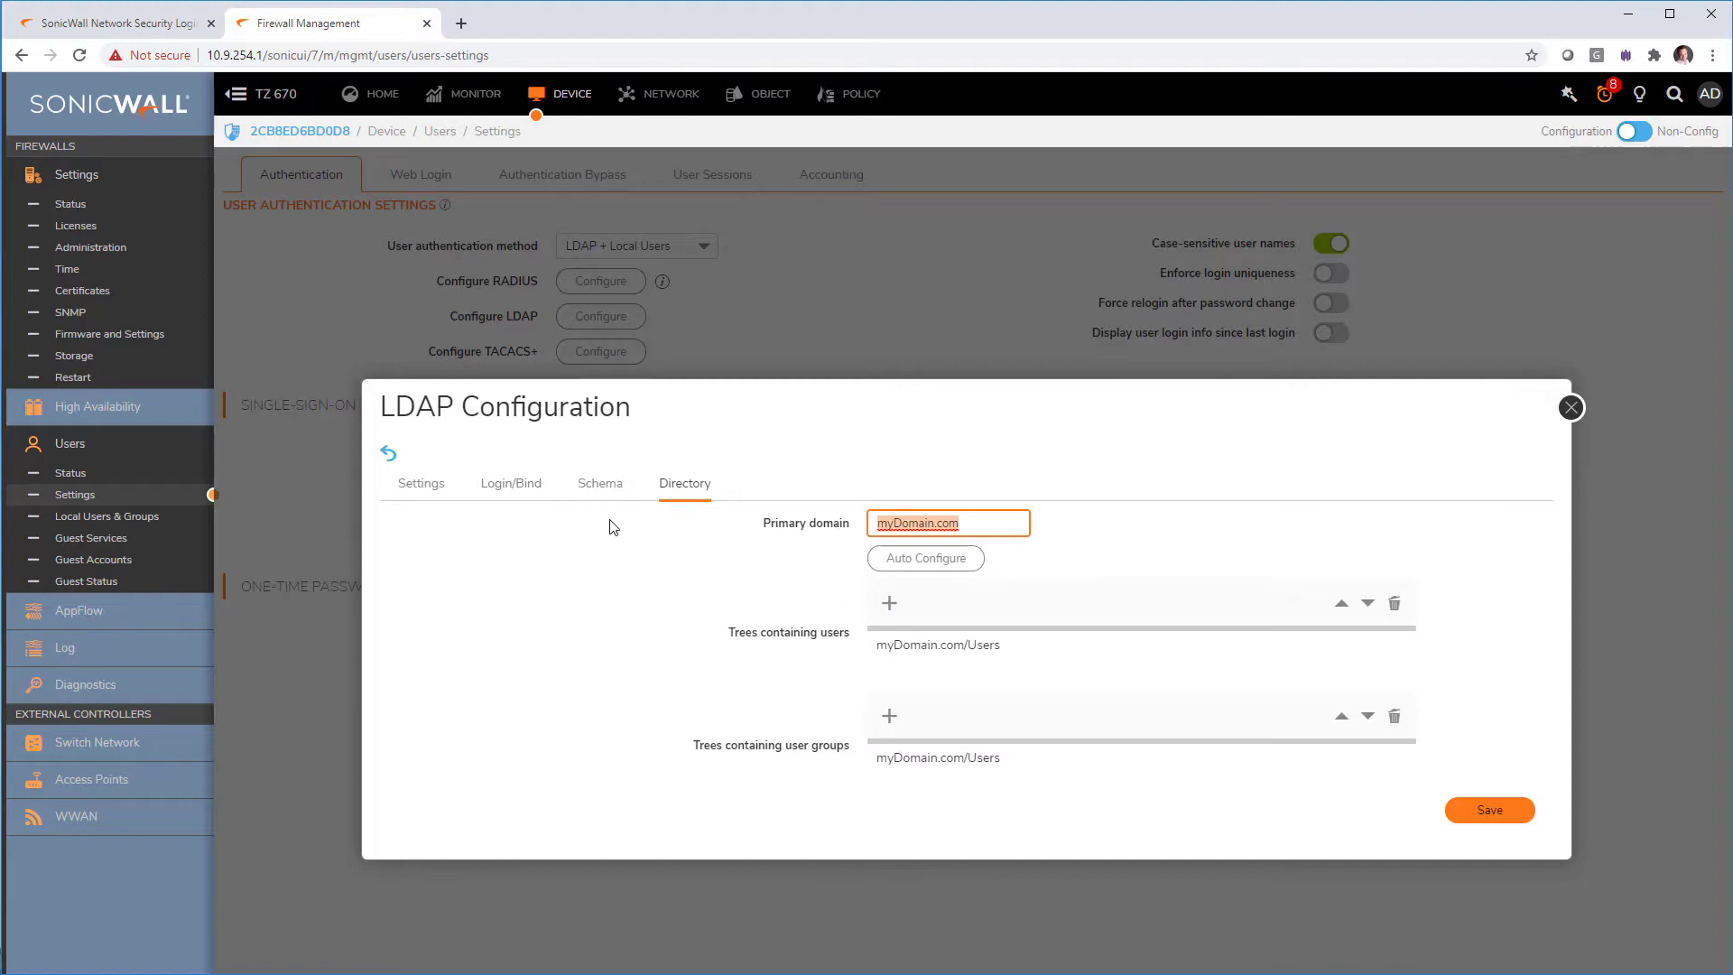
pyautogui.write('murduso')
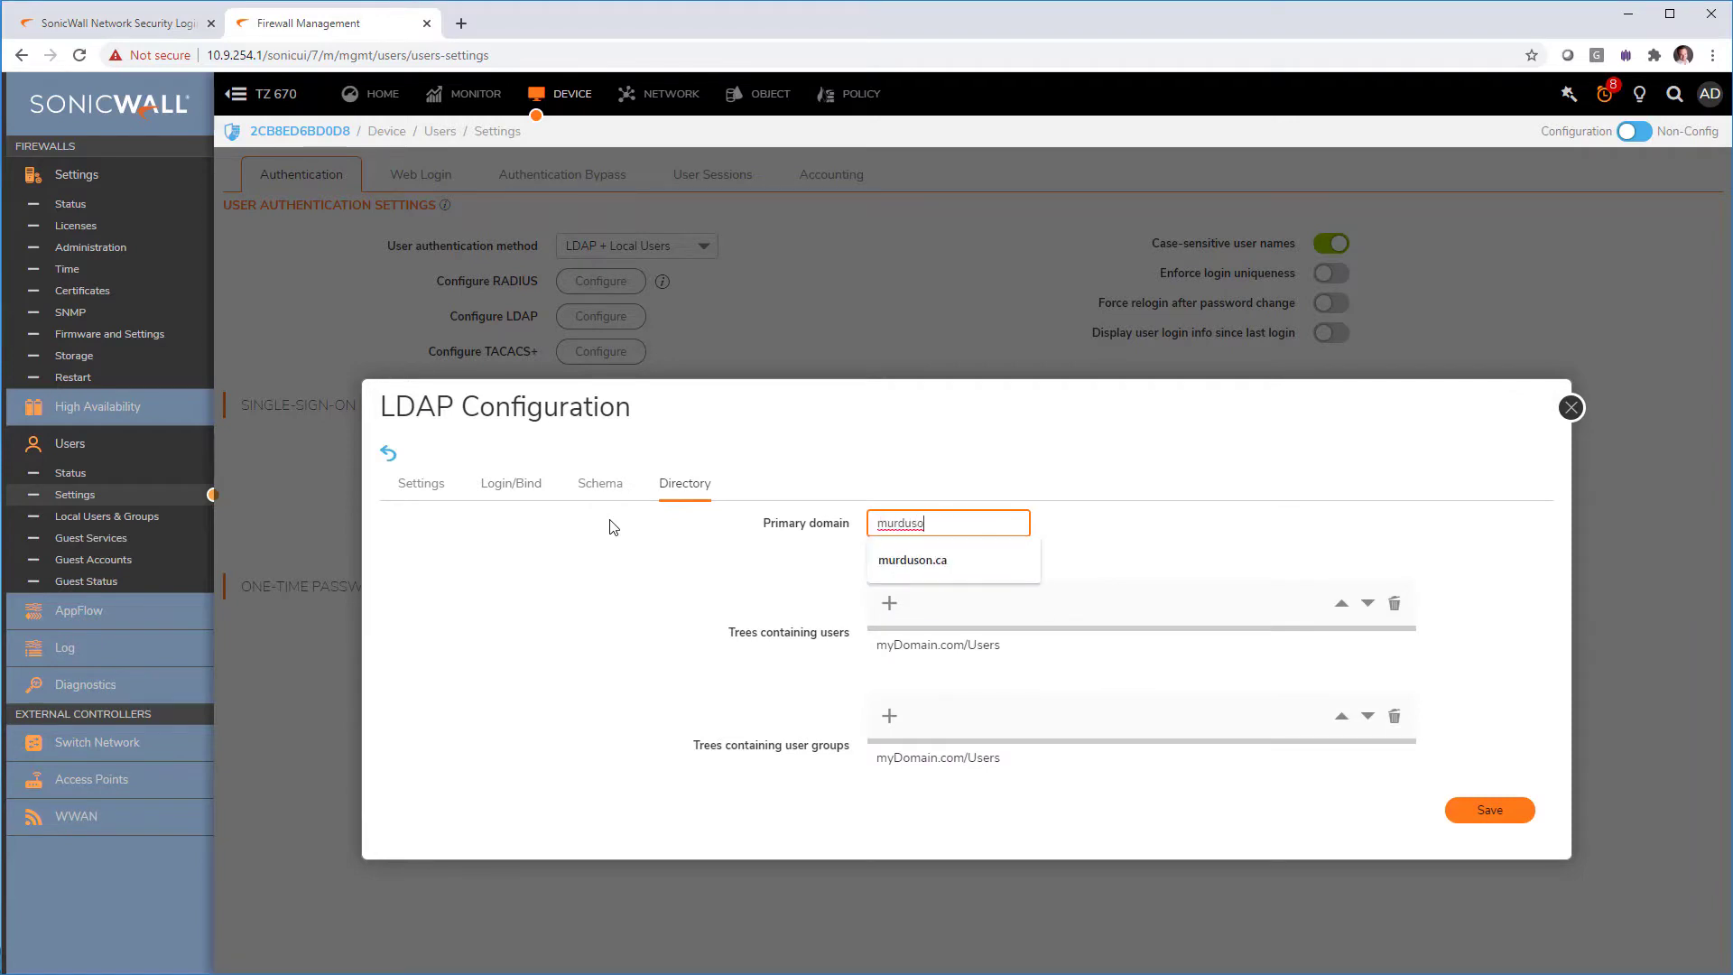
pyautogui.click(913, 560)
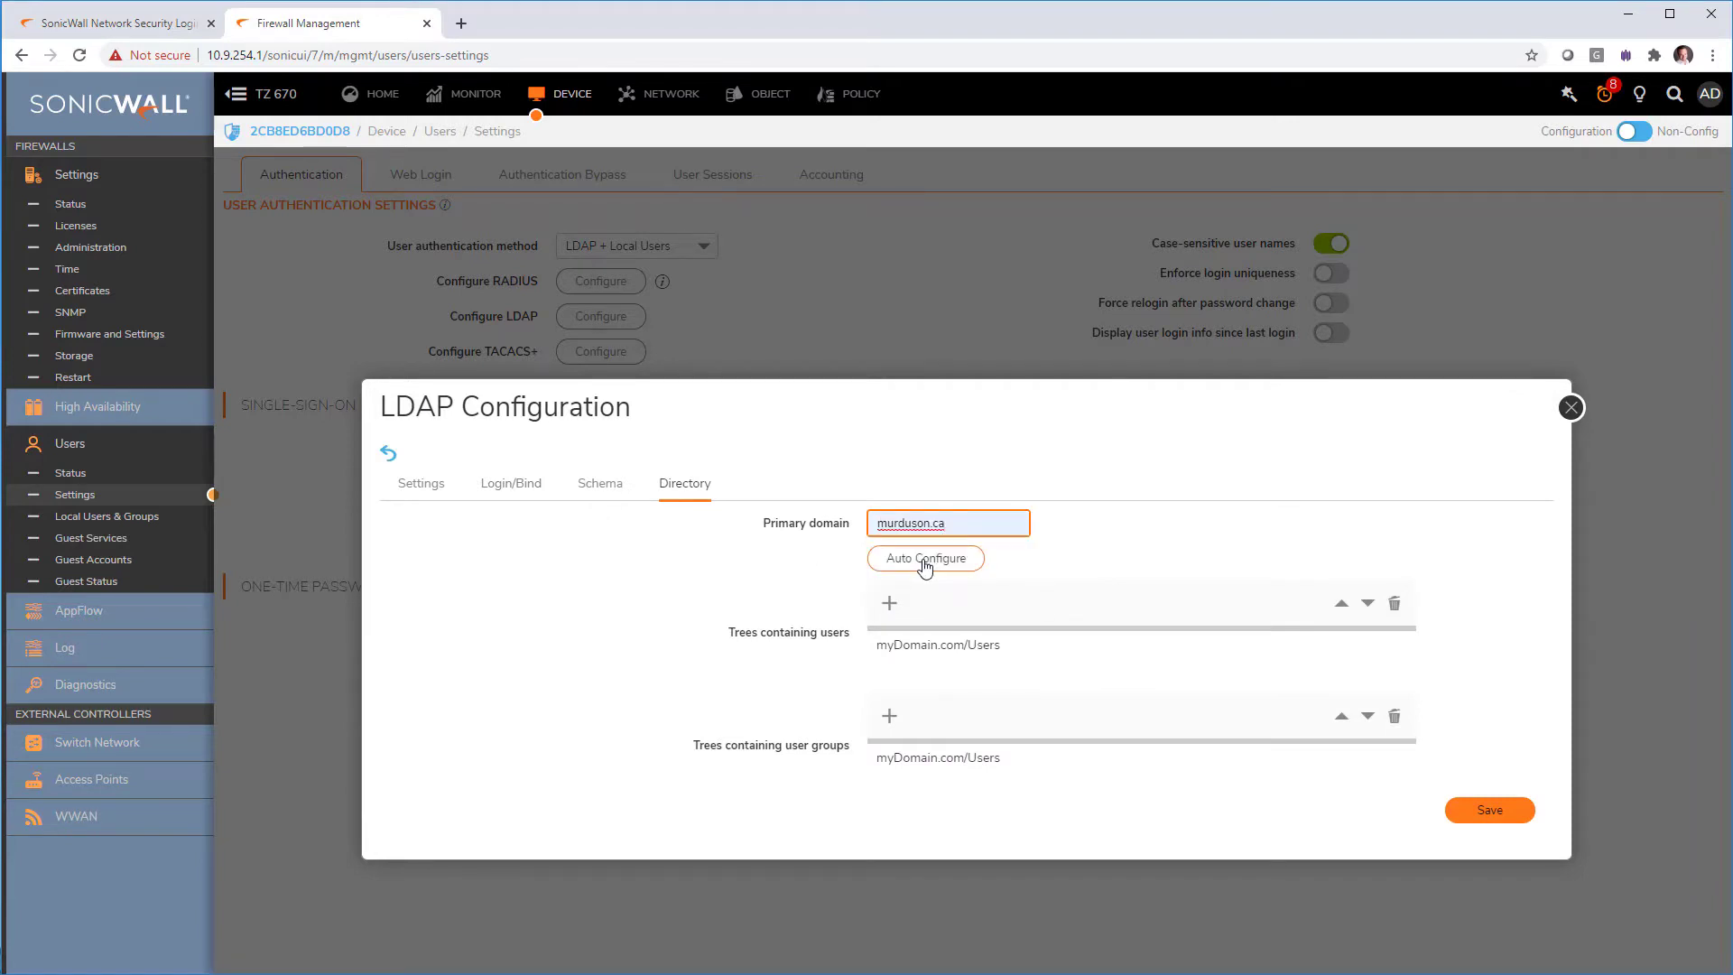
pyautogui.click(925, 562)
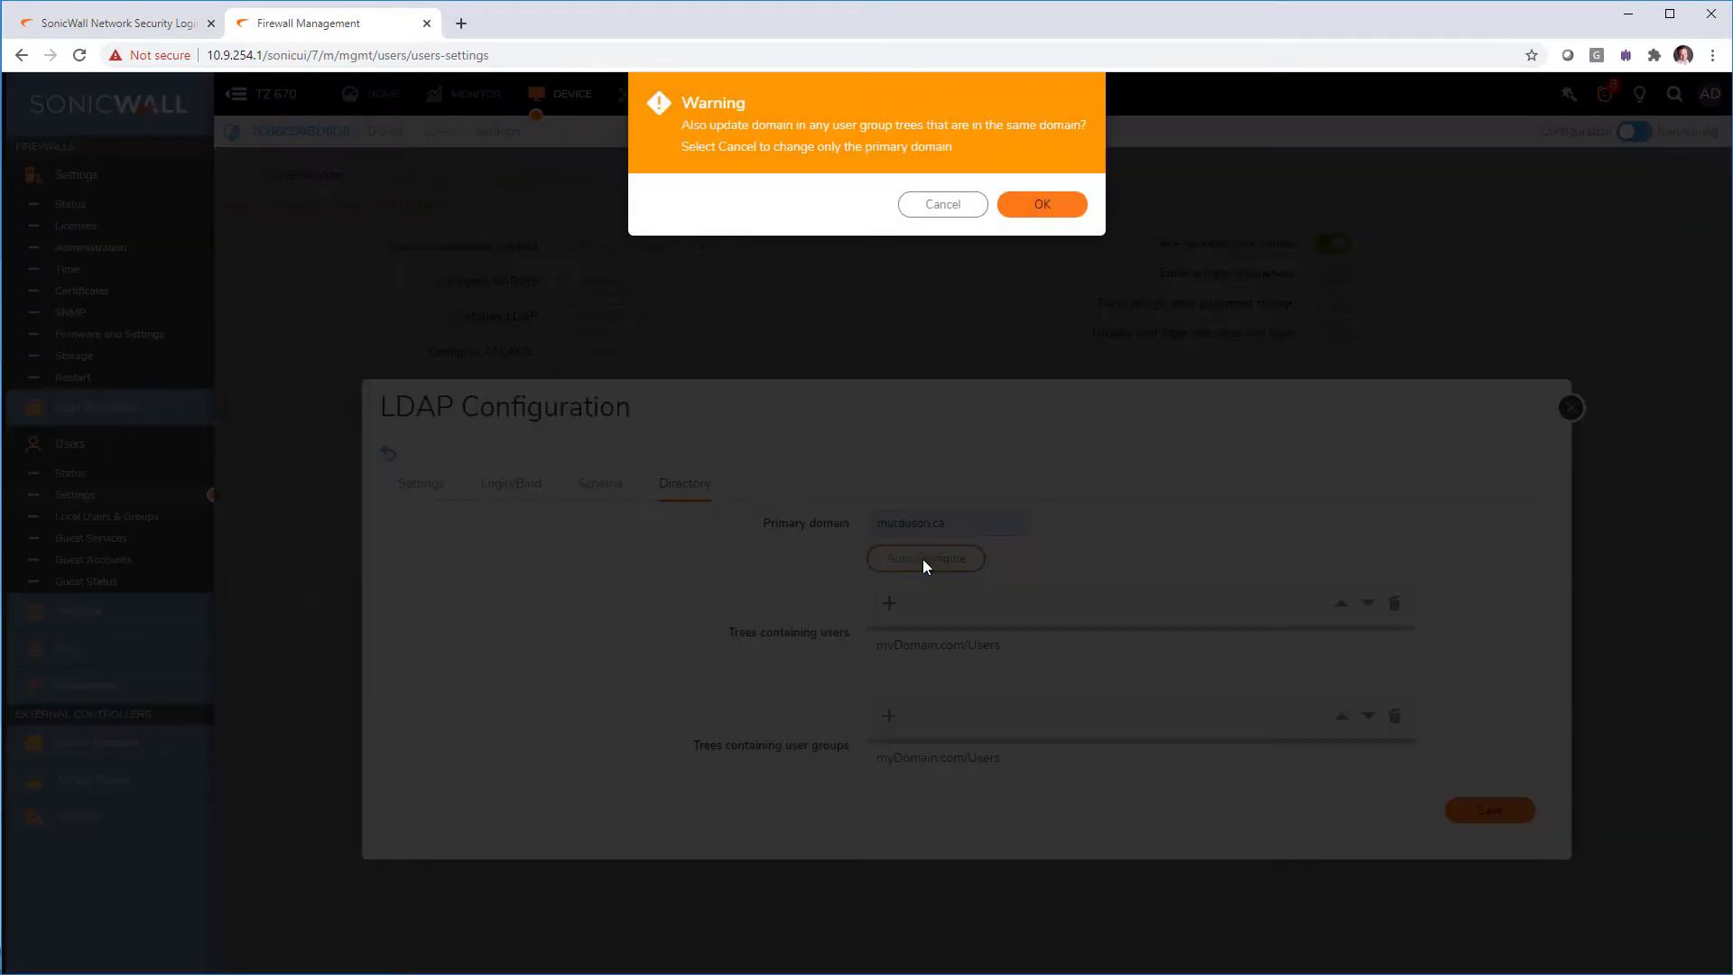
pyautogui.click(1042, 206)
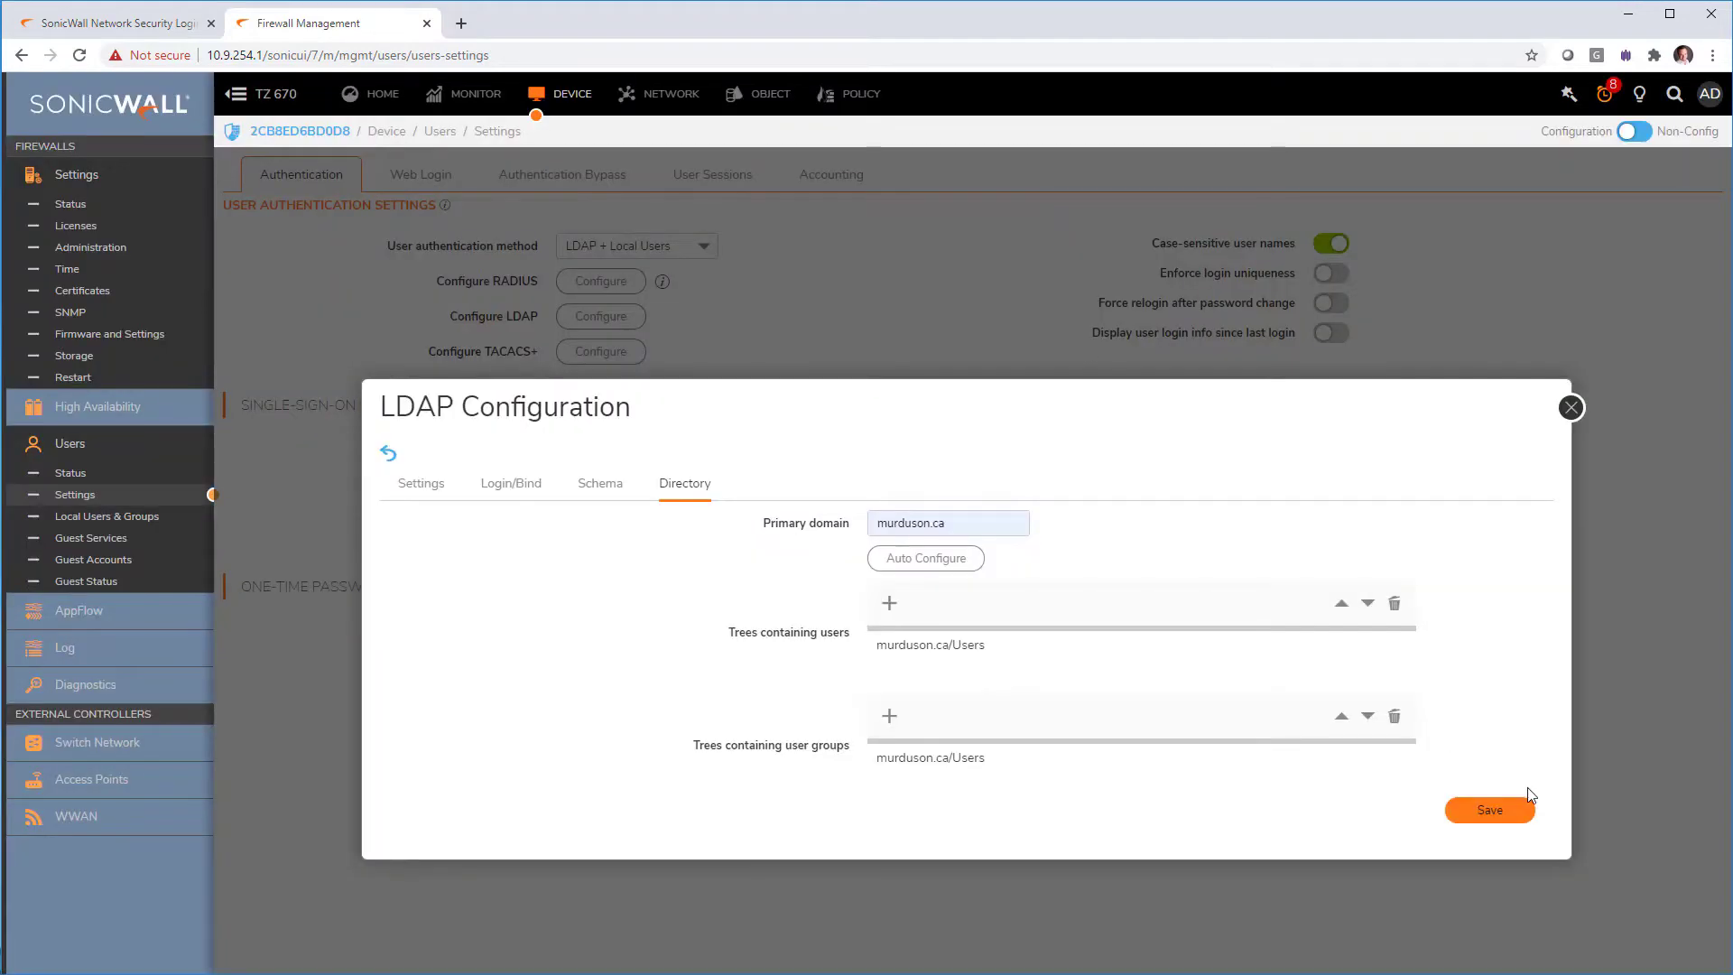
pyautogui.click(1524, 820)
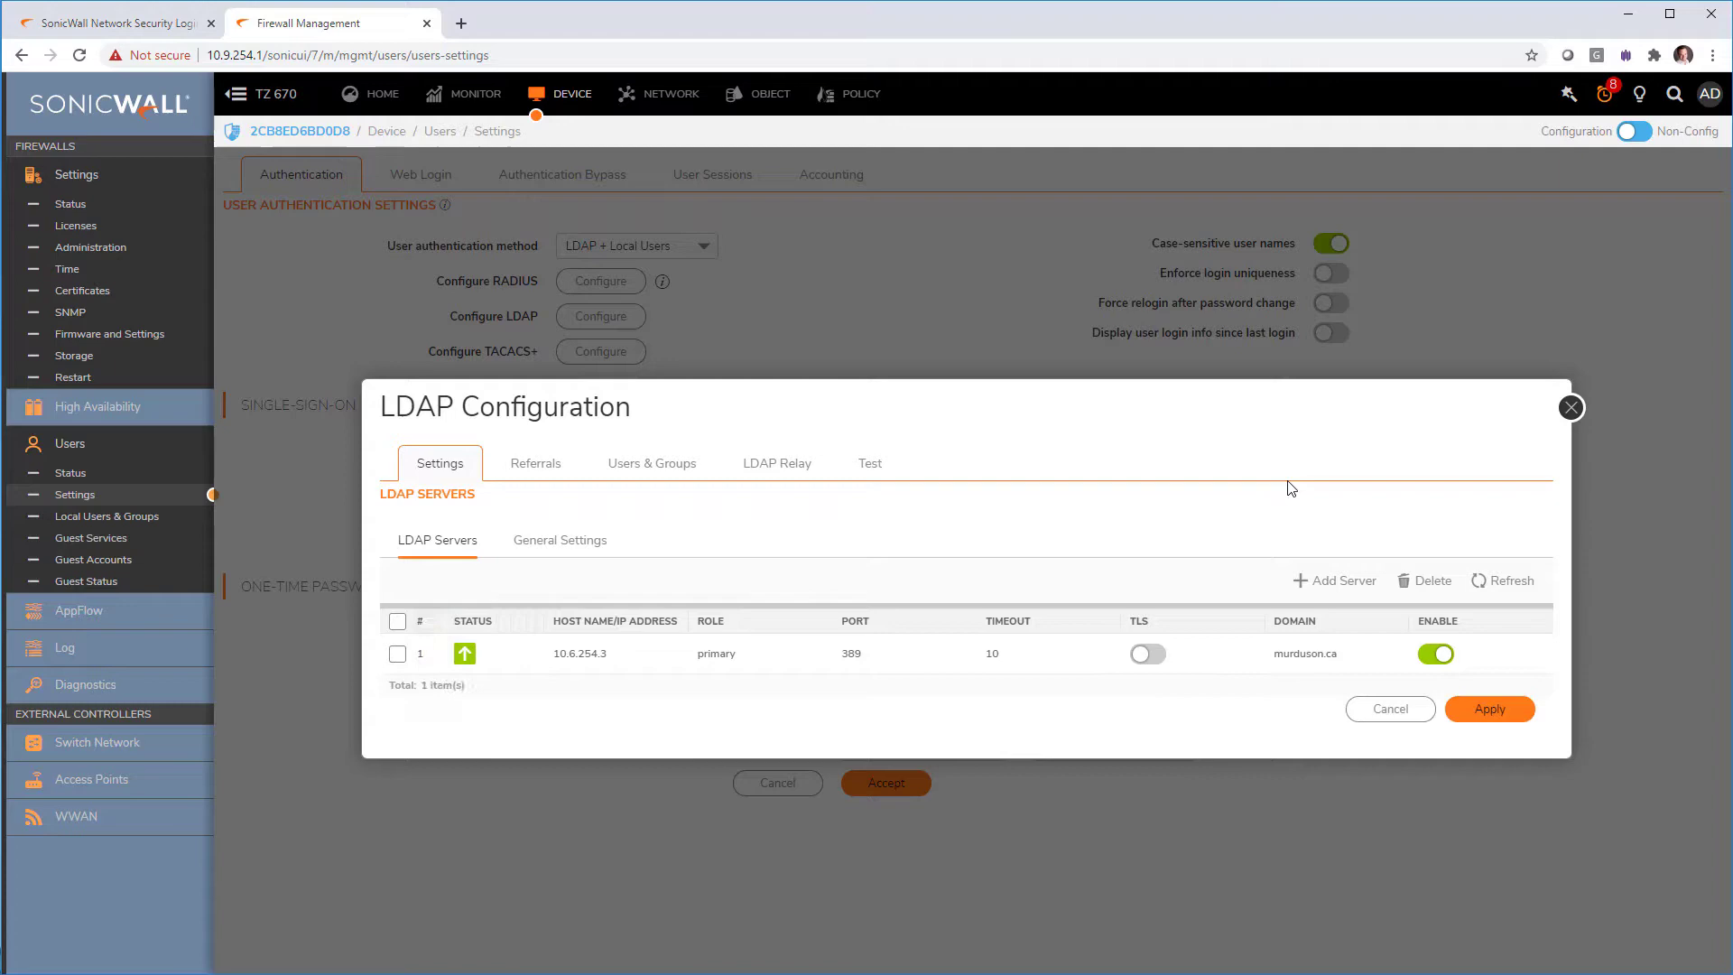
pyautogui.click(1571, 407)
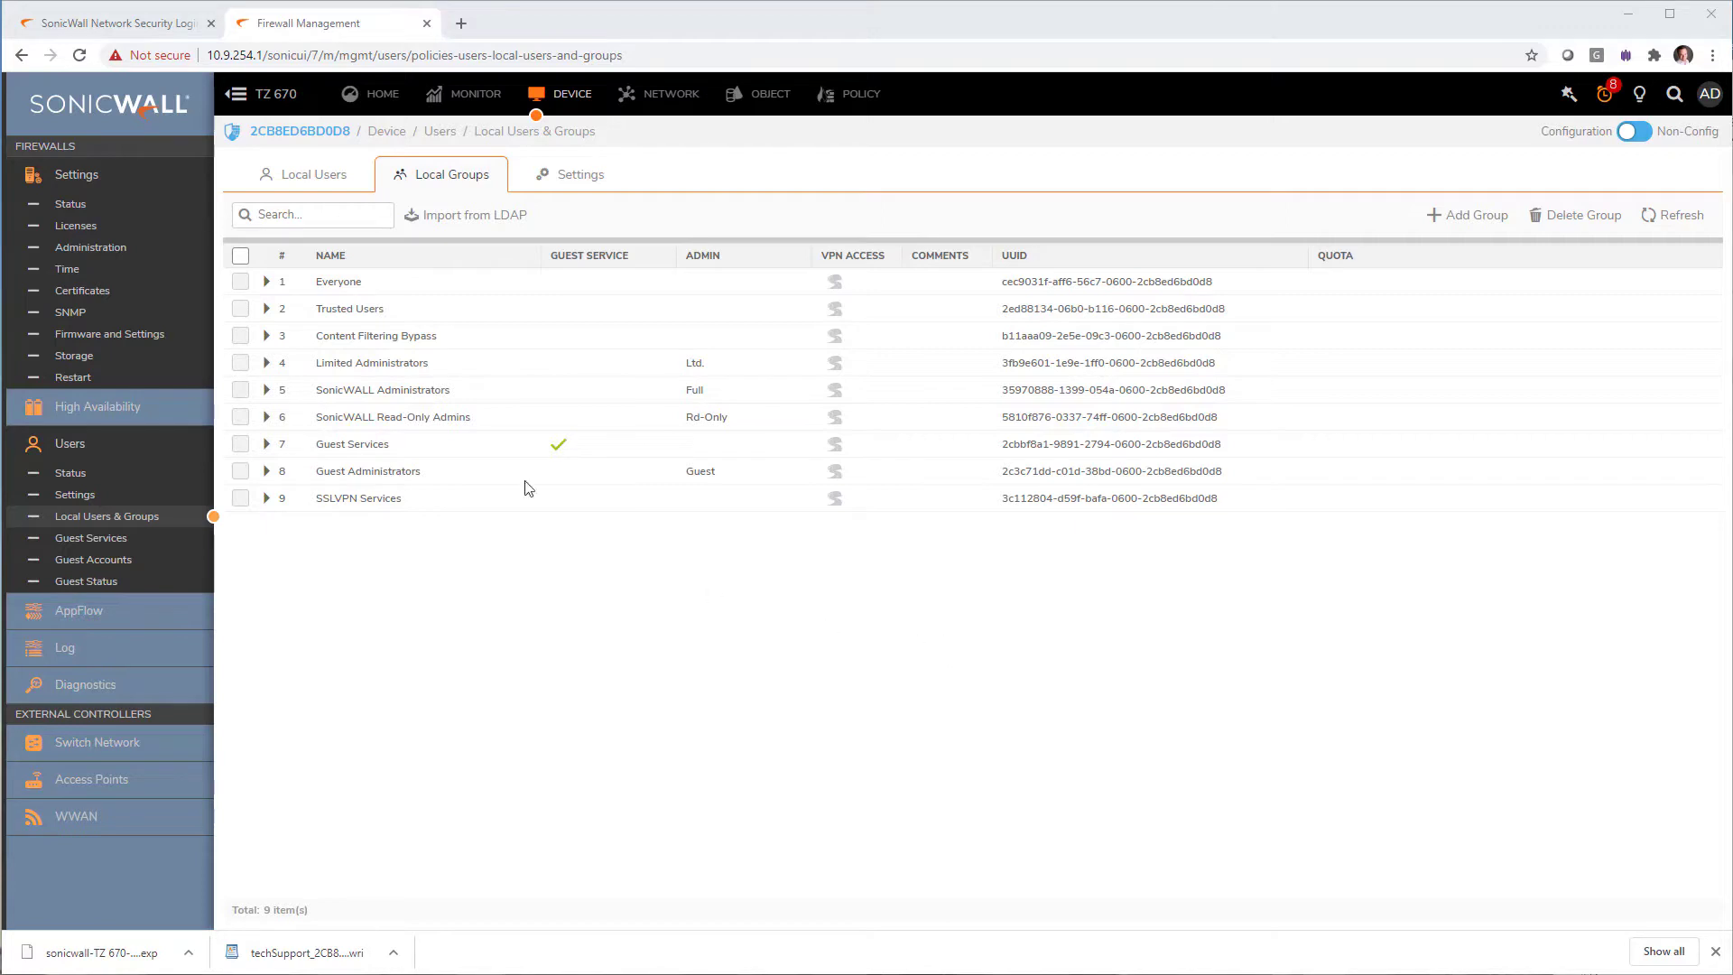
# Step: Import all groups read from LDAP server 10.6.254.3 and save them as firewall local groups
pyautogui.click(409, 225)
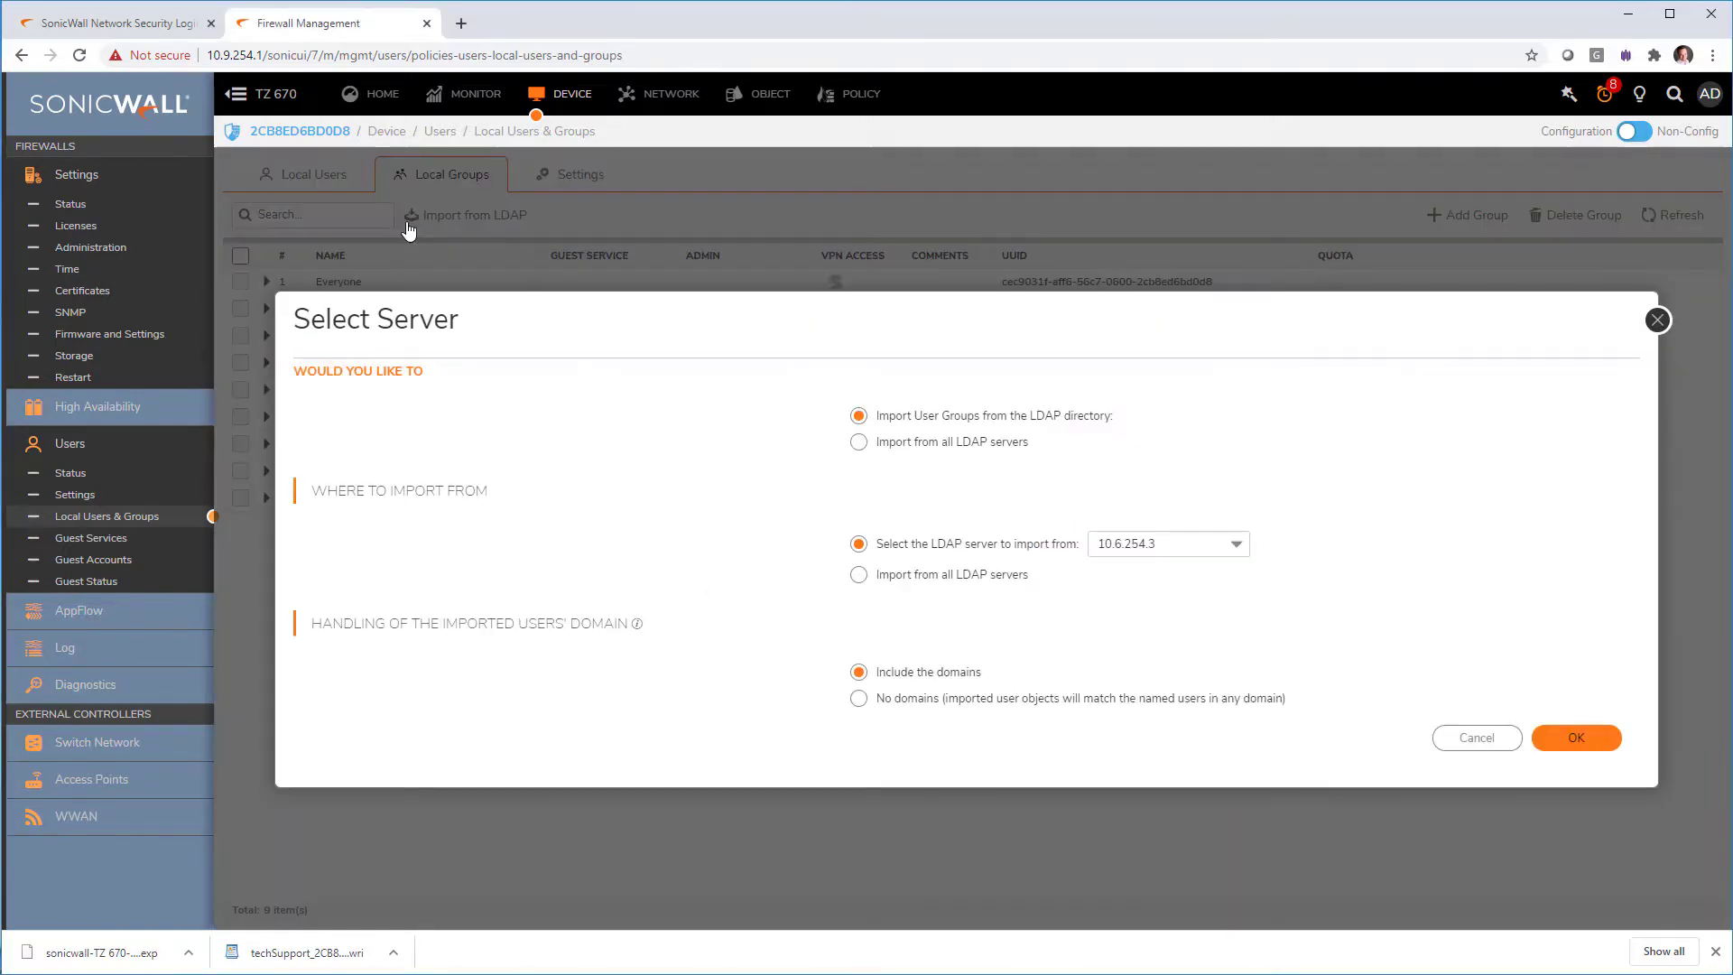
pyautogui.click(1606, 742)
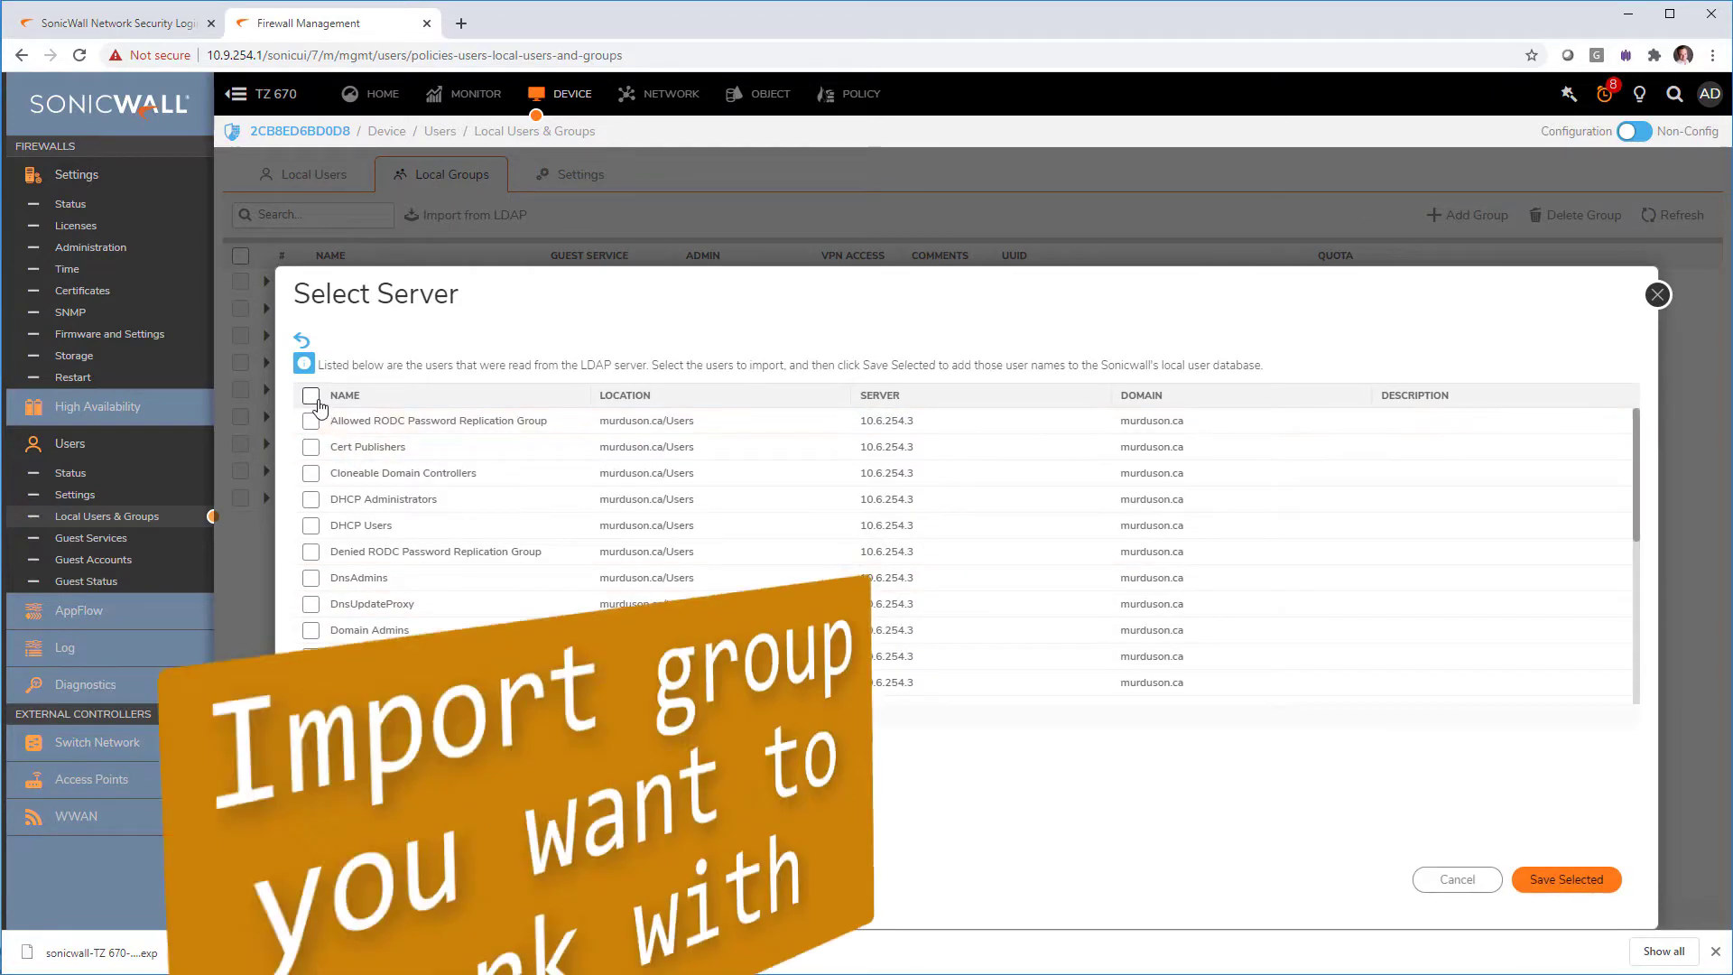
pyautogui.click(310, 395)
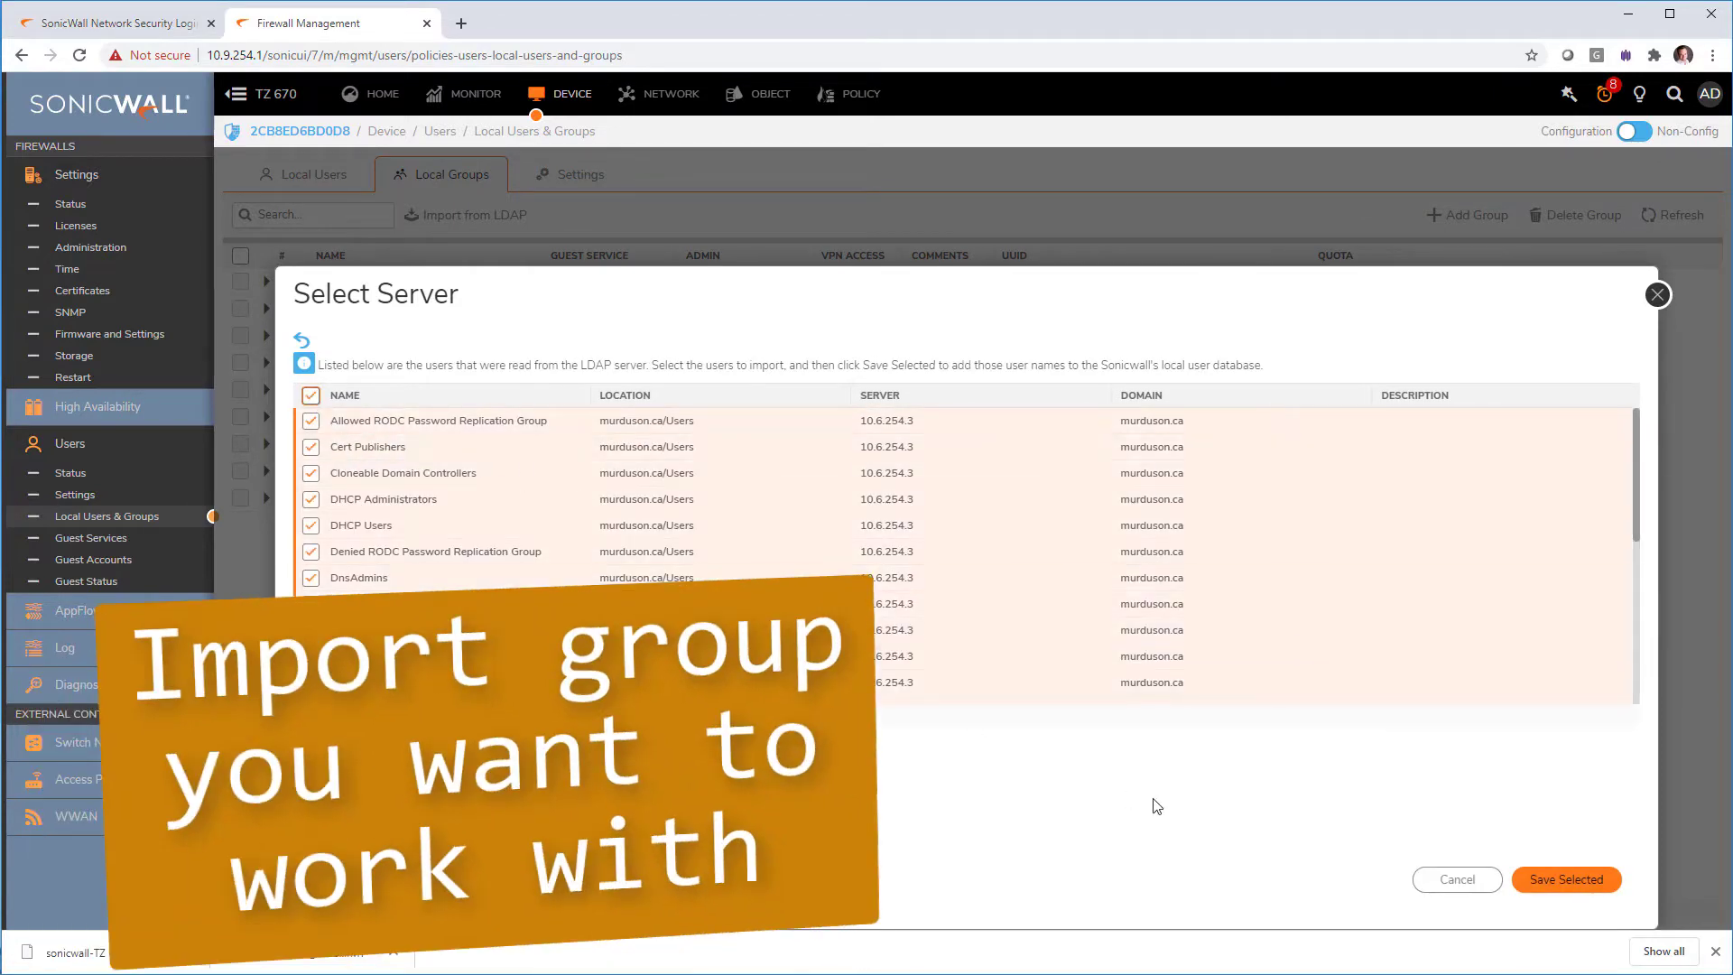
pyautogui.click(1566, 879)
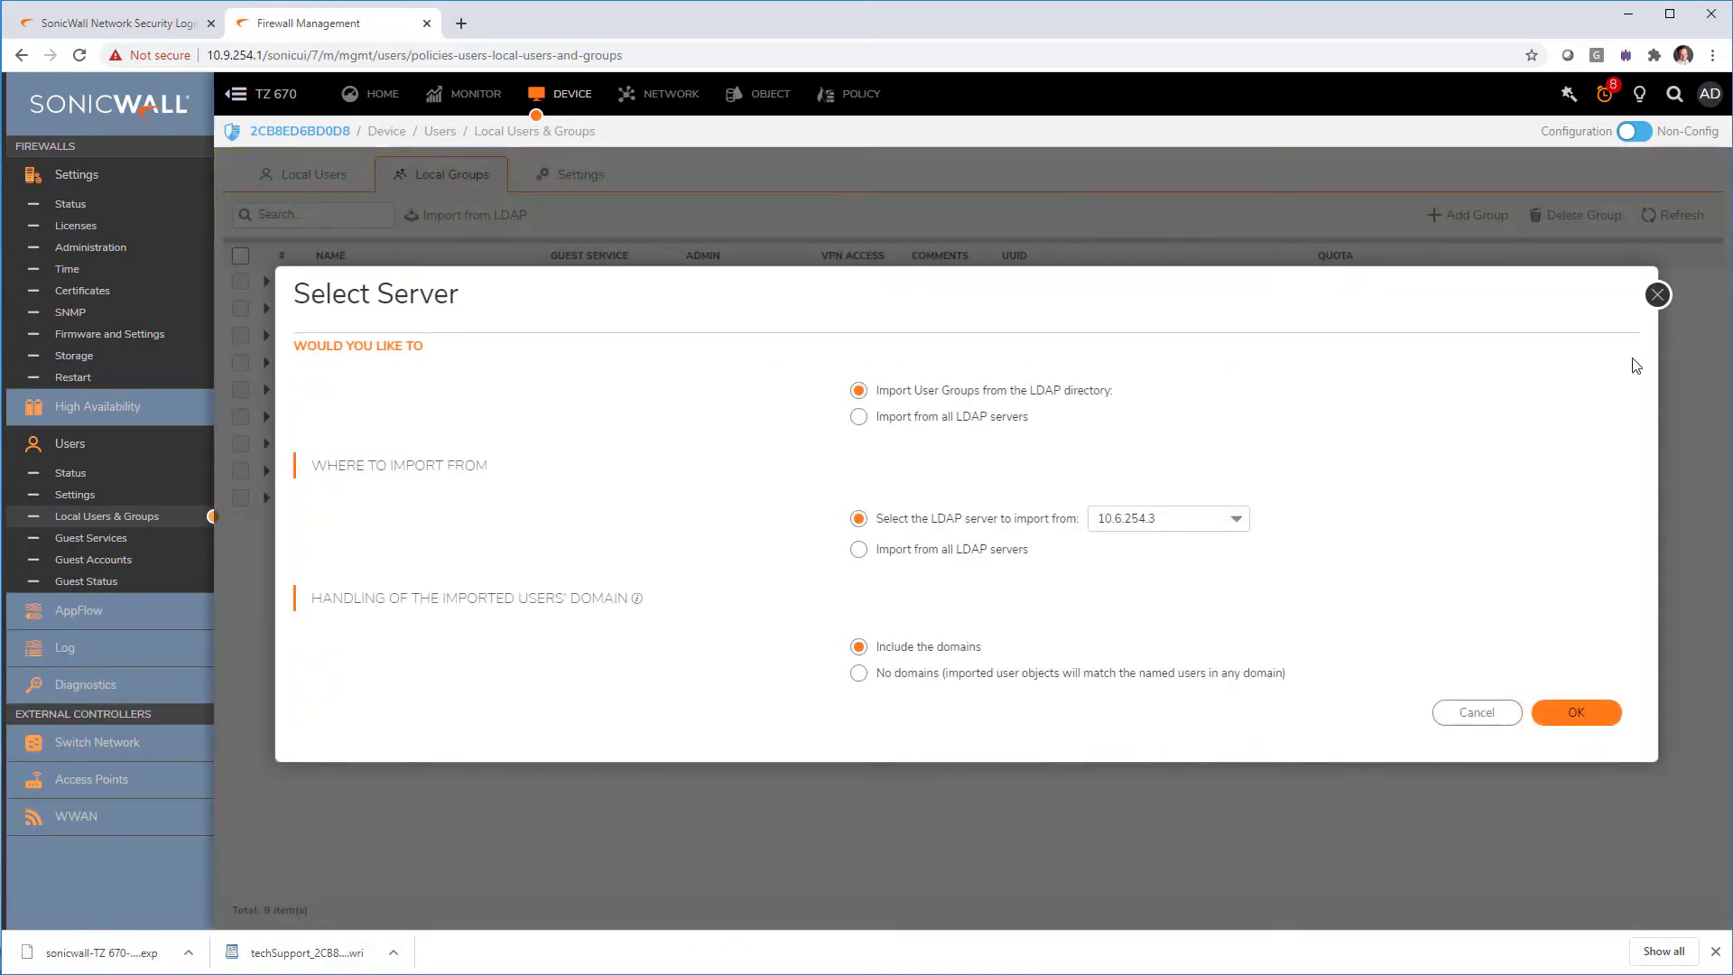
pyautogui.click(1657, 295)
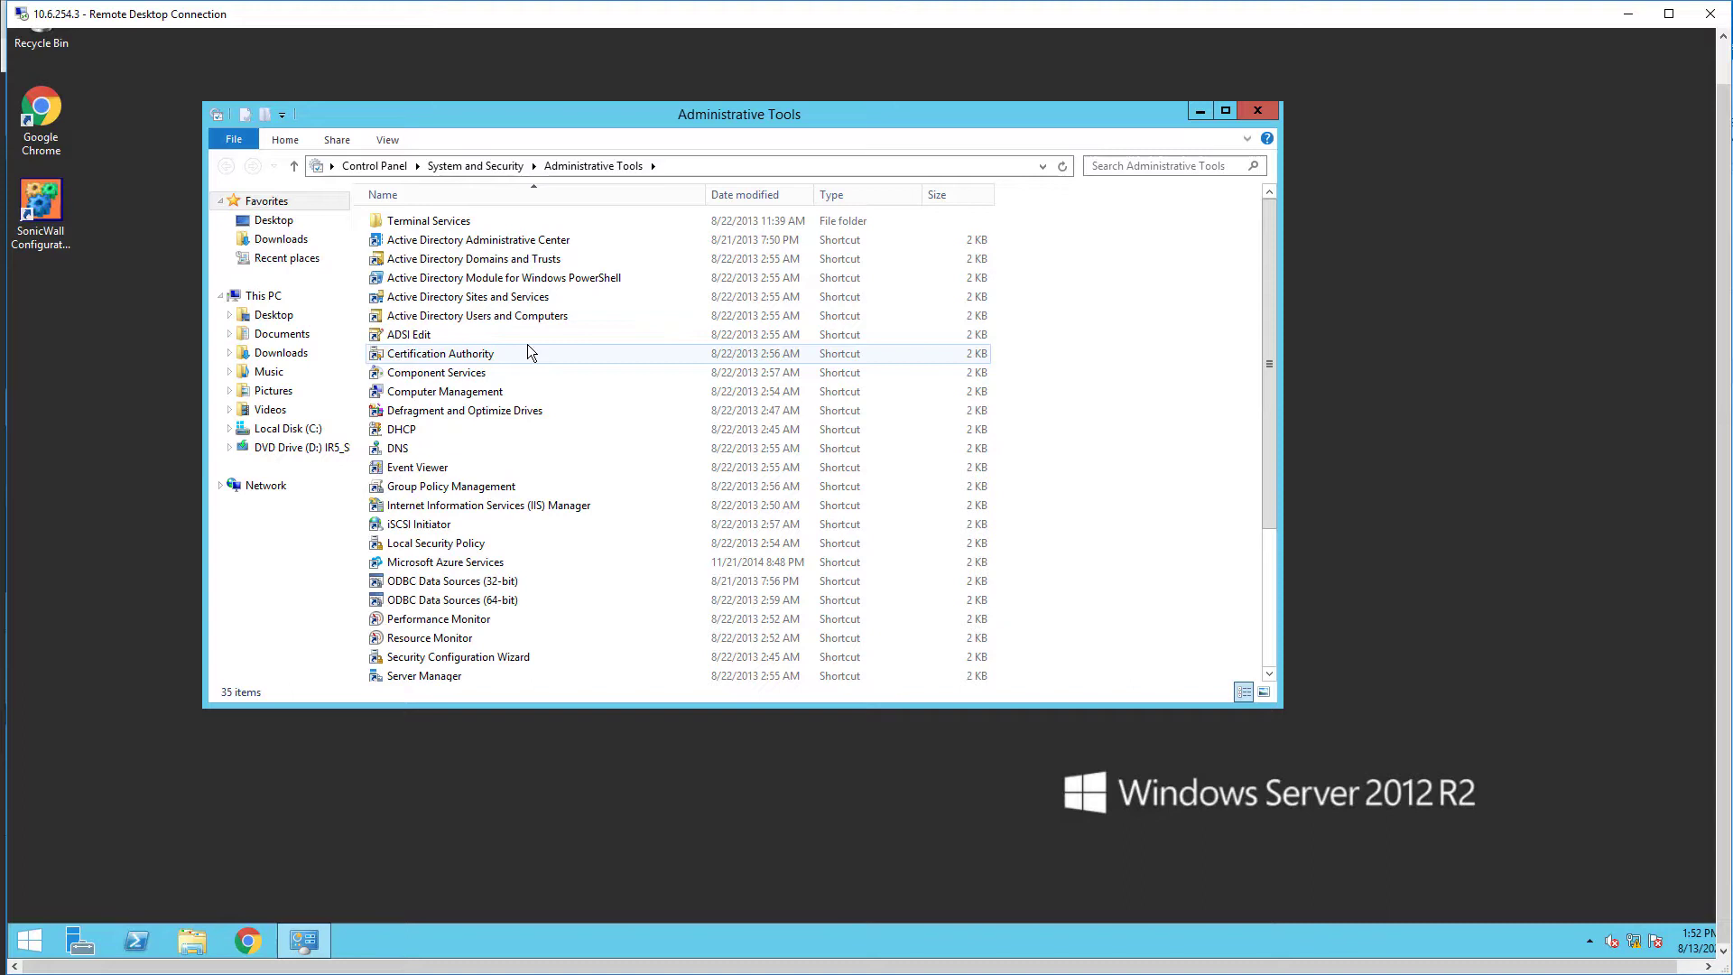
# Step: Open the murduson-AD-CA properties and view its certificate's Details tab
pyautogui.doubleClick(555, 353)
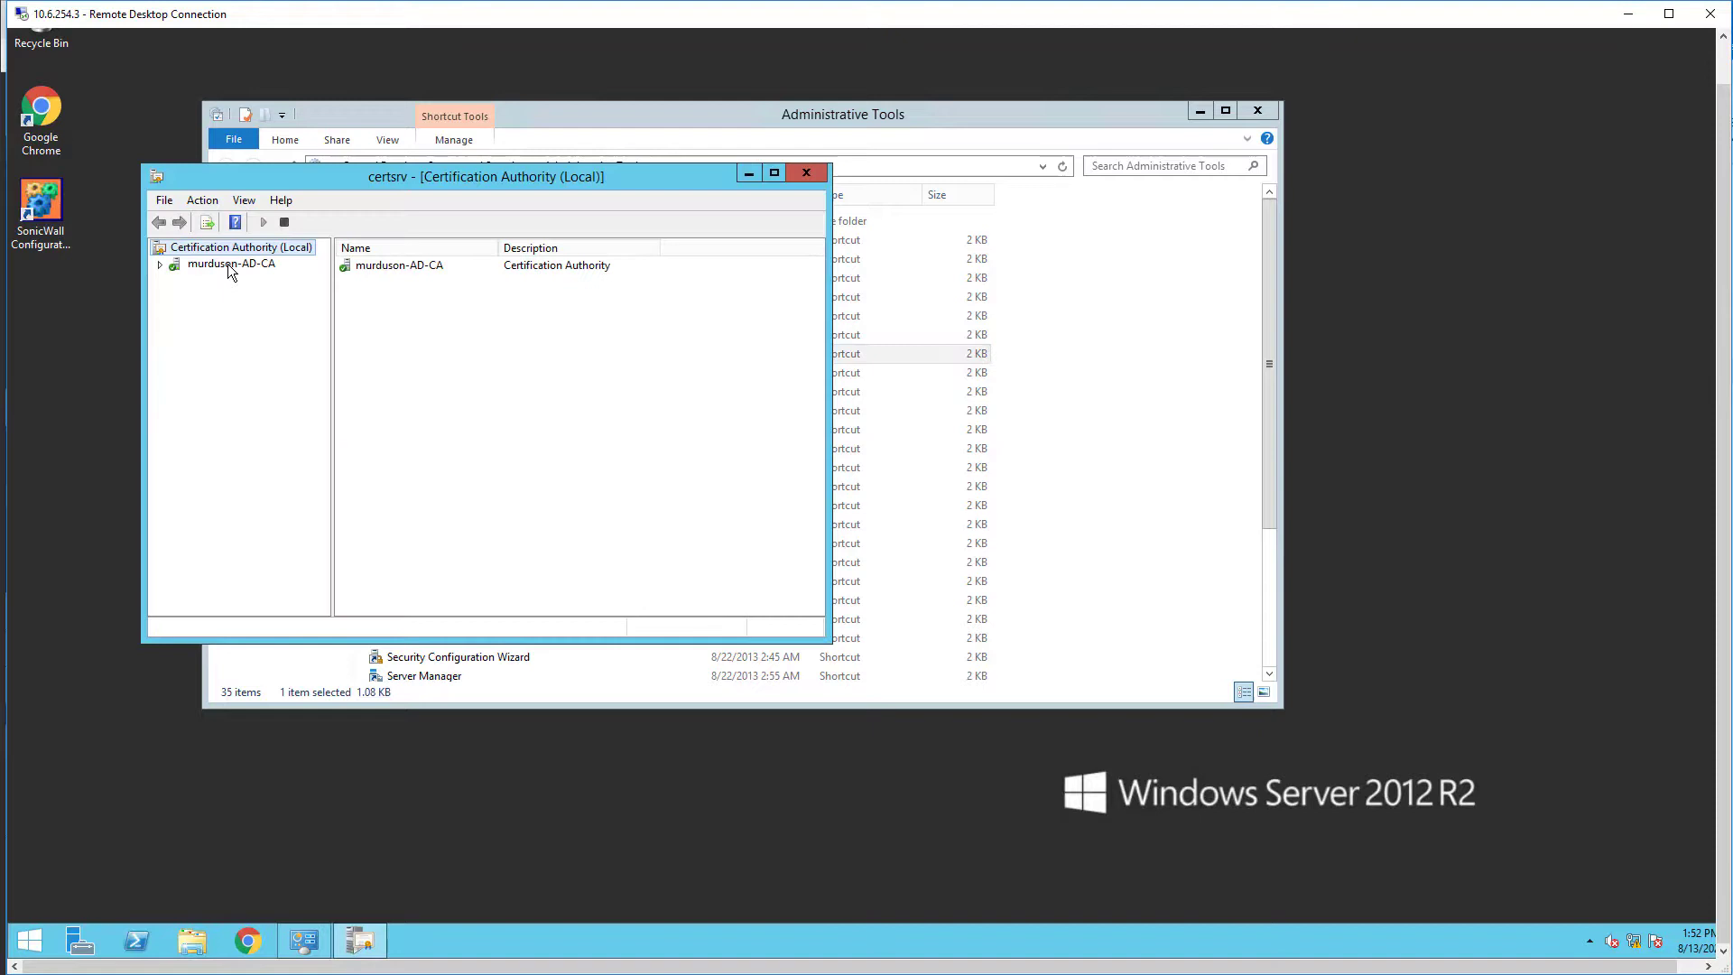
pyautogui.click(227, 263)
pyautogui.rightClick(227, 264)
pyautogui.click(292, 367)
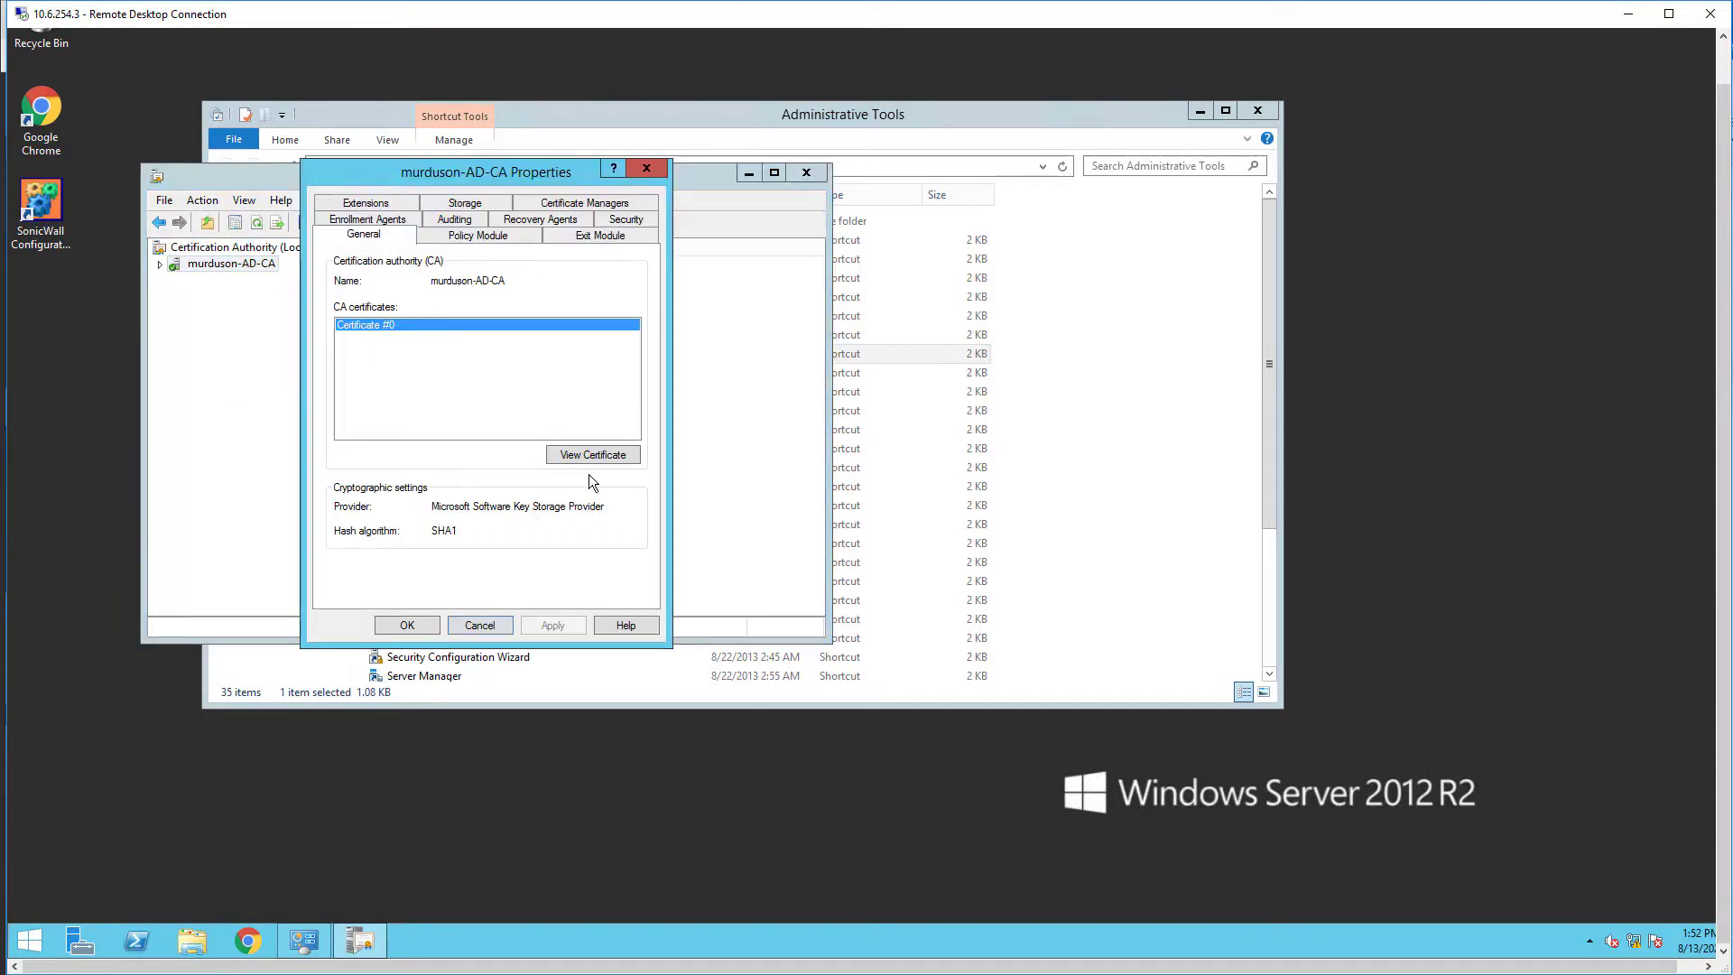
pyautogui.click(615, 456)
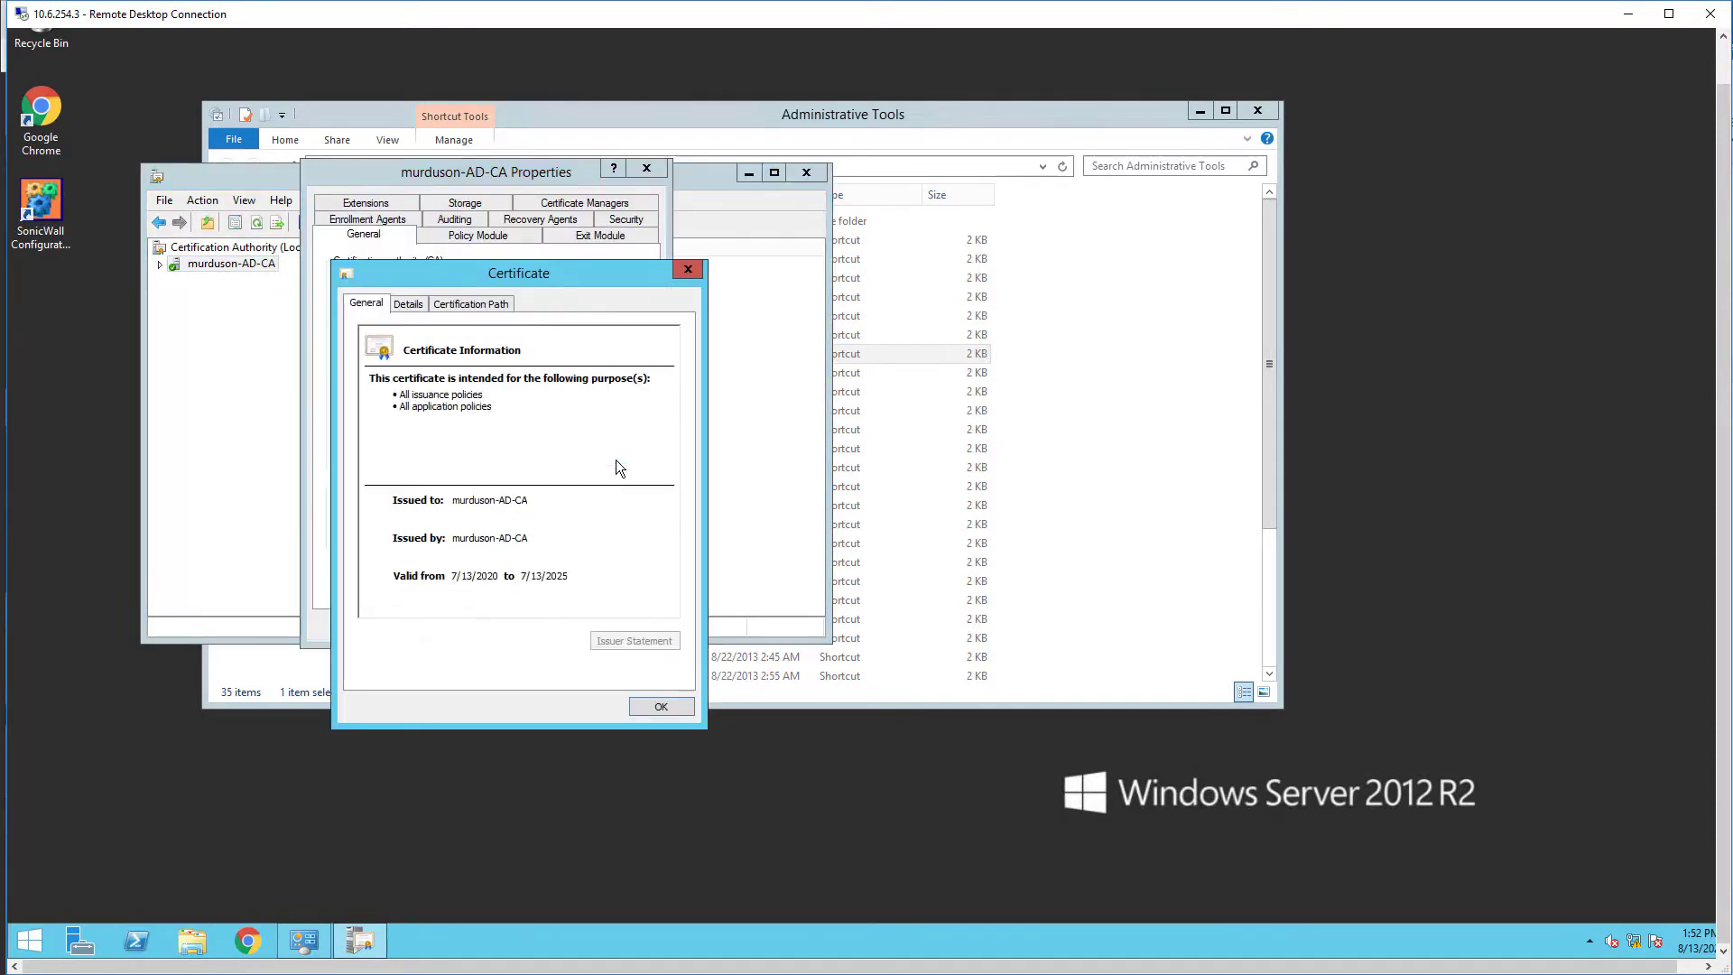
pyautogui.click(408, 304)
# Step: Export the CA certificate in DER X.509 format as C:\root.cer
pyautogui.click(637, 638)
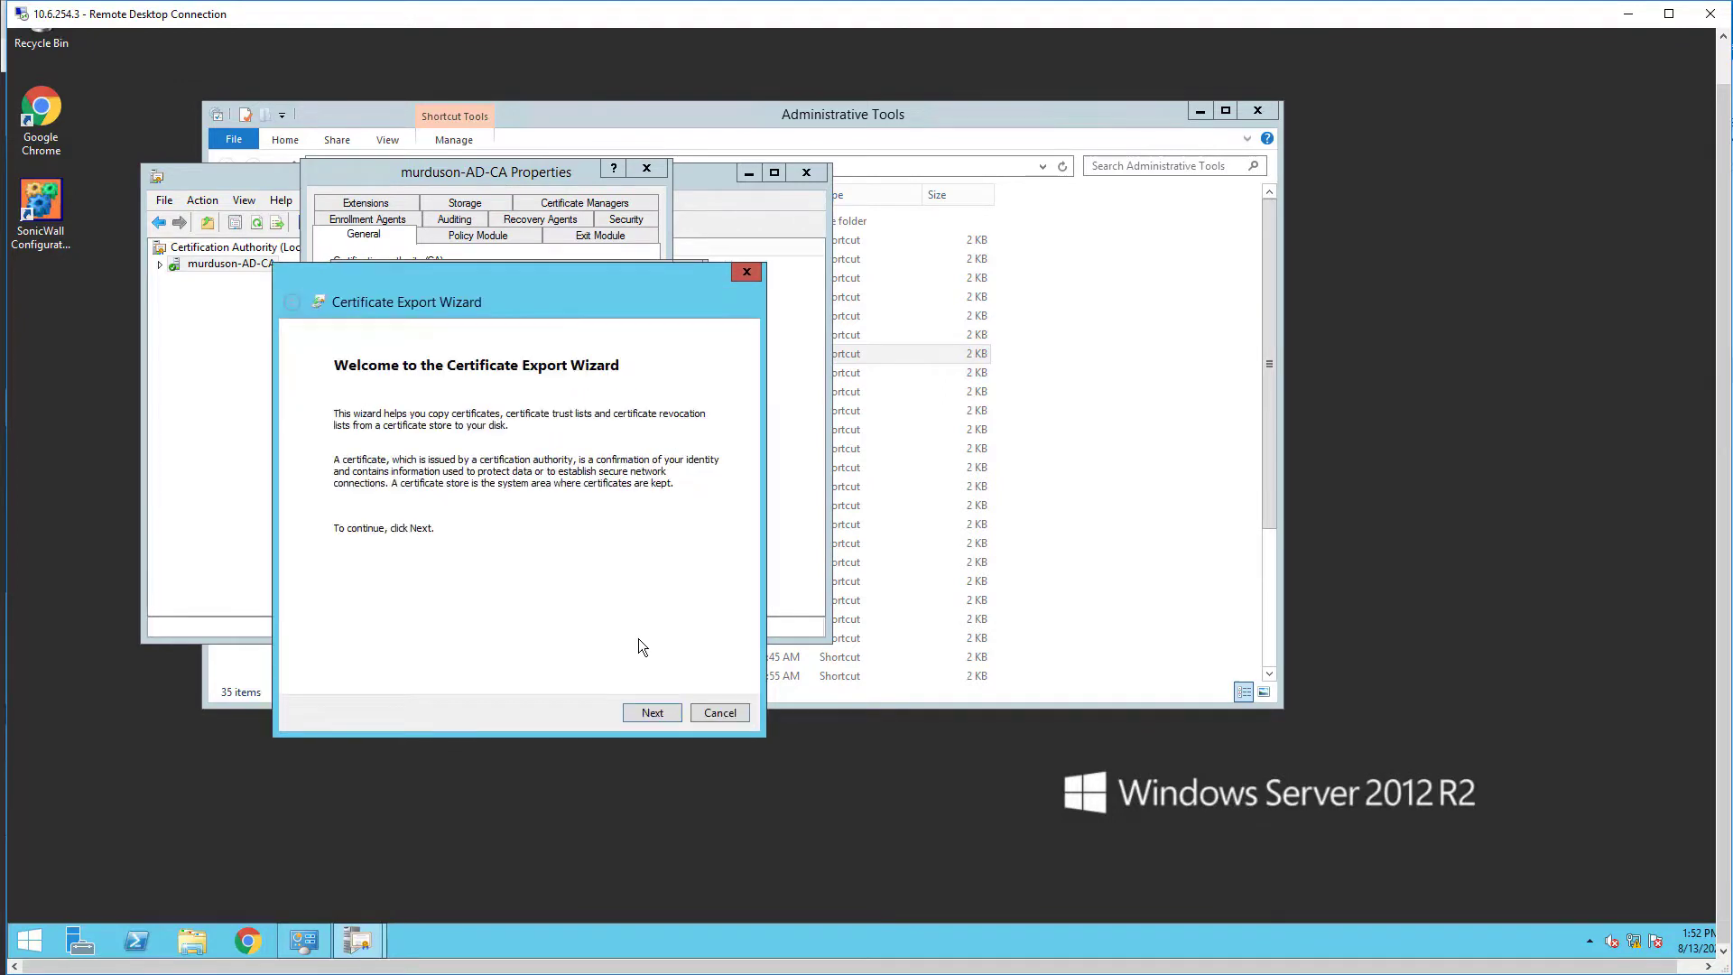
pyautogui.click(651, 712)
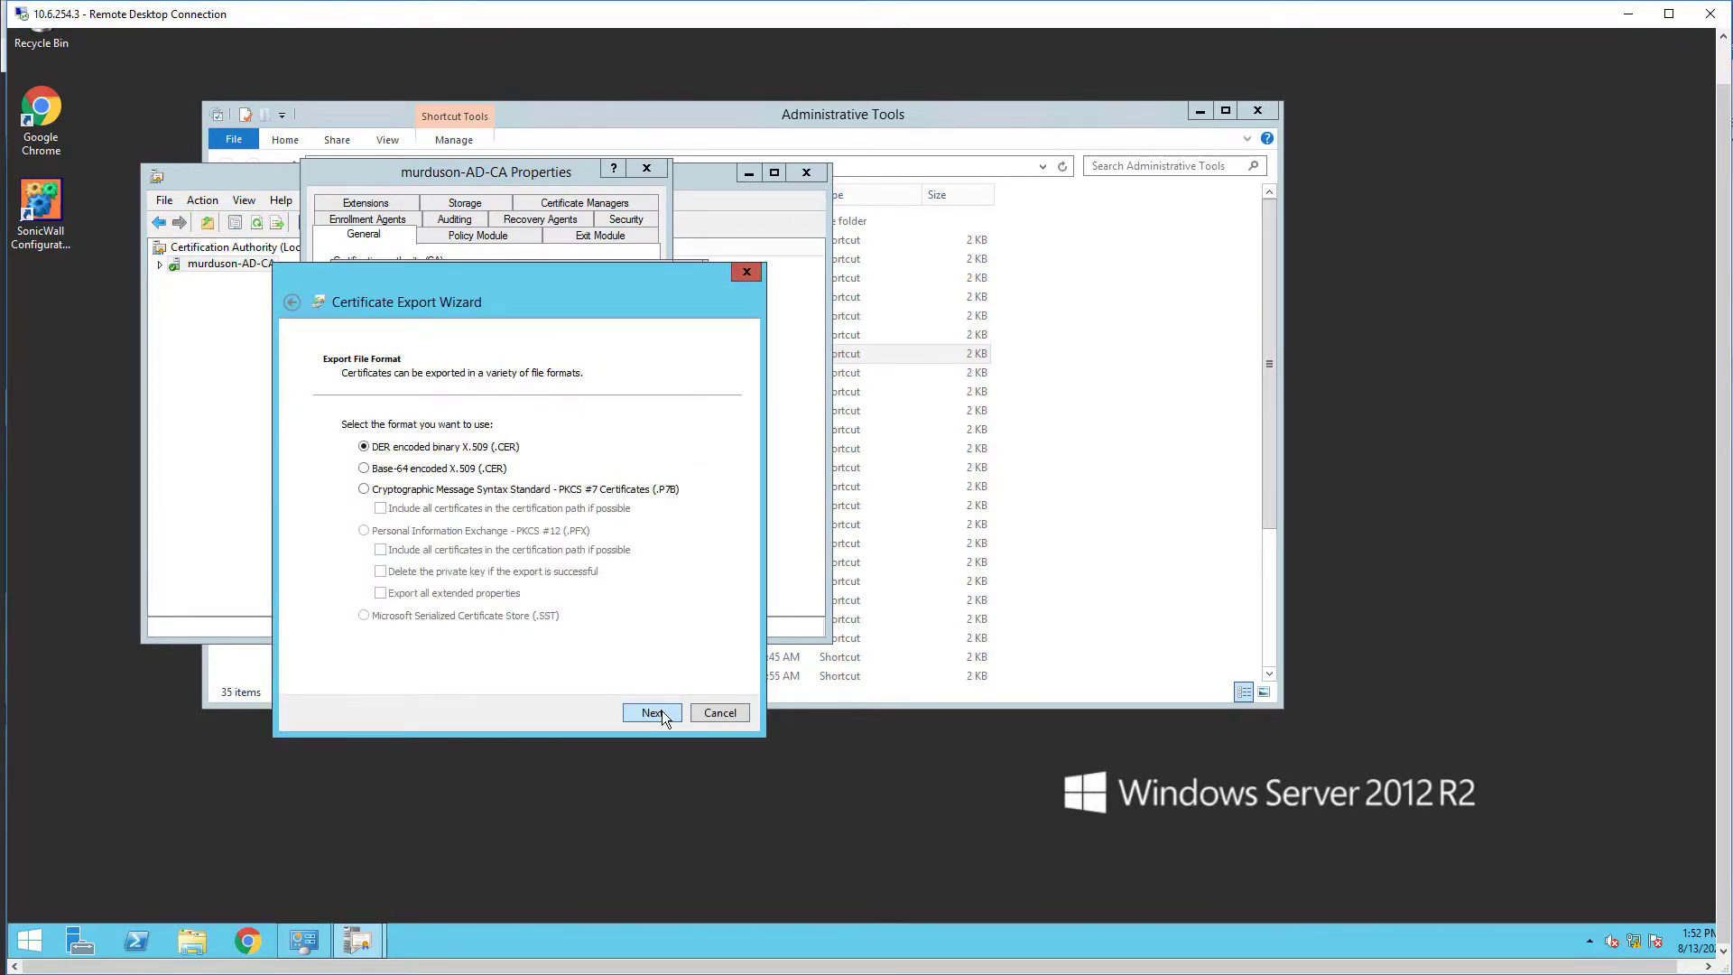
pyautogui.click(652, 712)
pyautogui.click(668, 441)
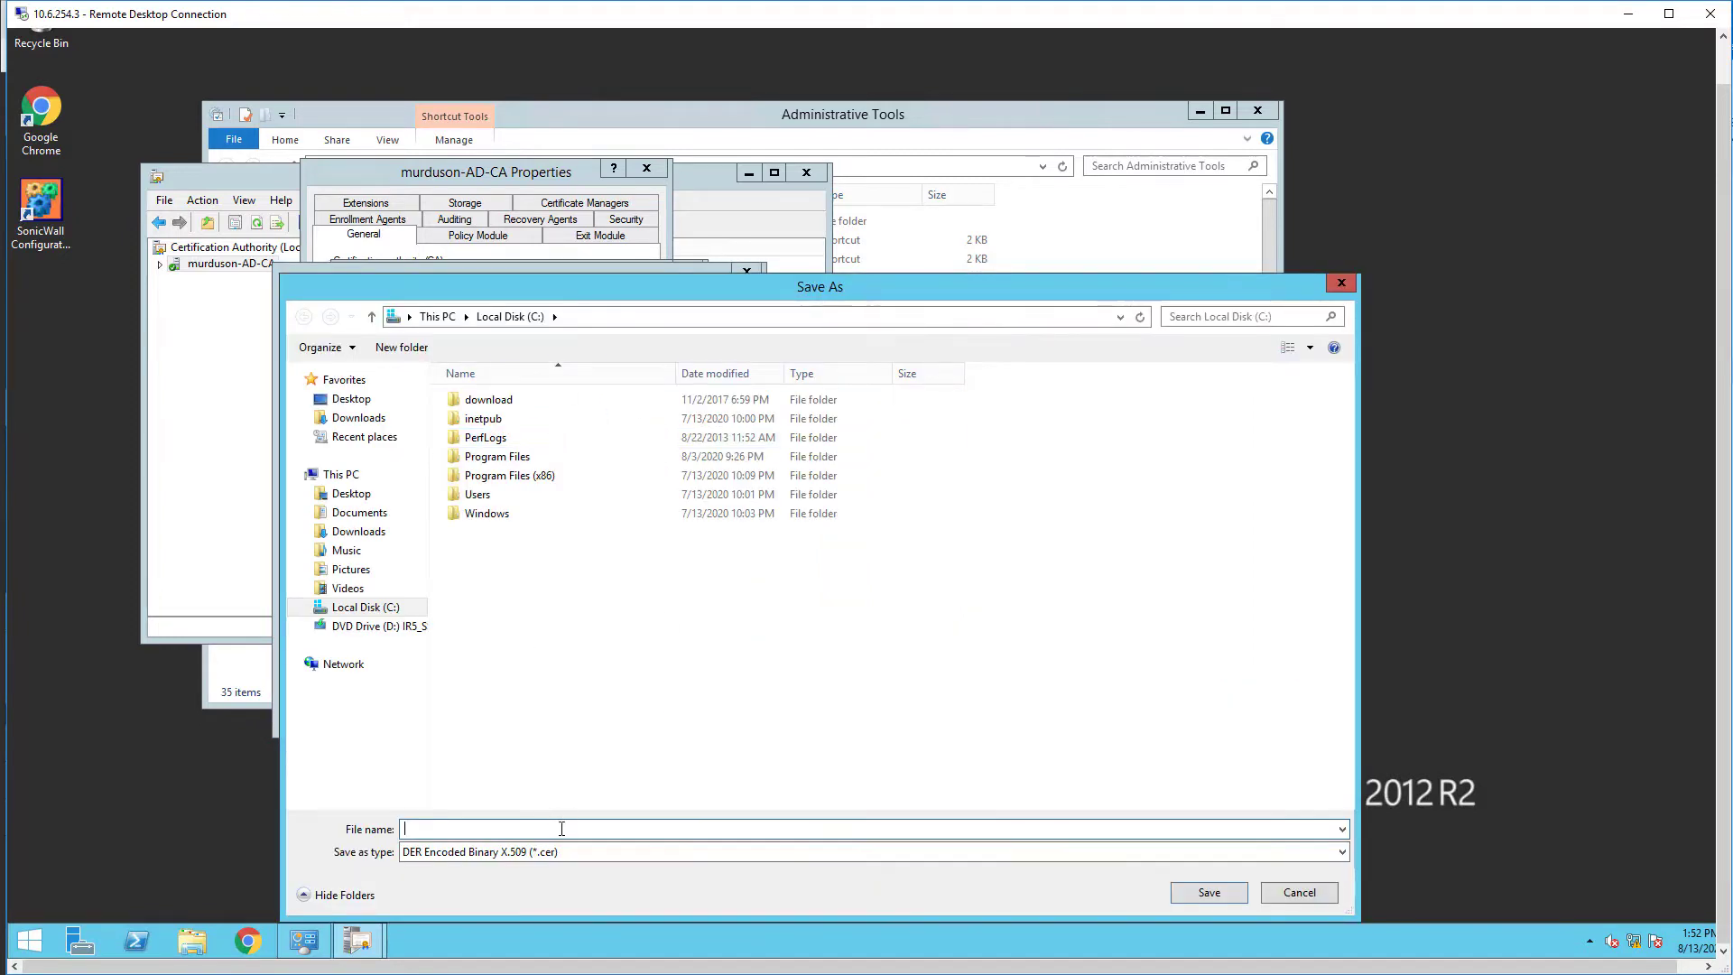
pyautogui.write('root')
pyautogui.click(1205, 898)
pyautogui.click(636, 713)
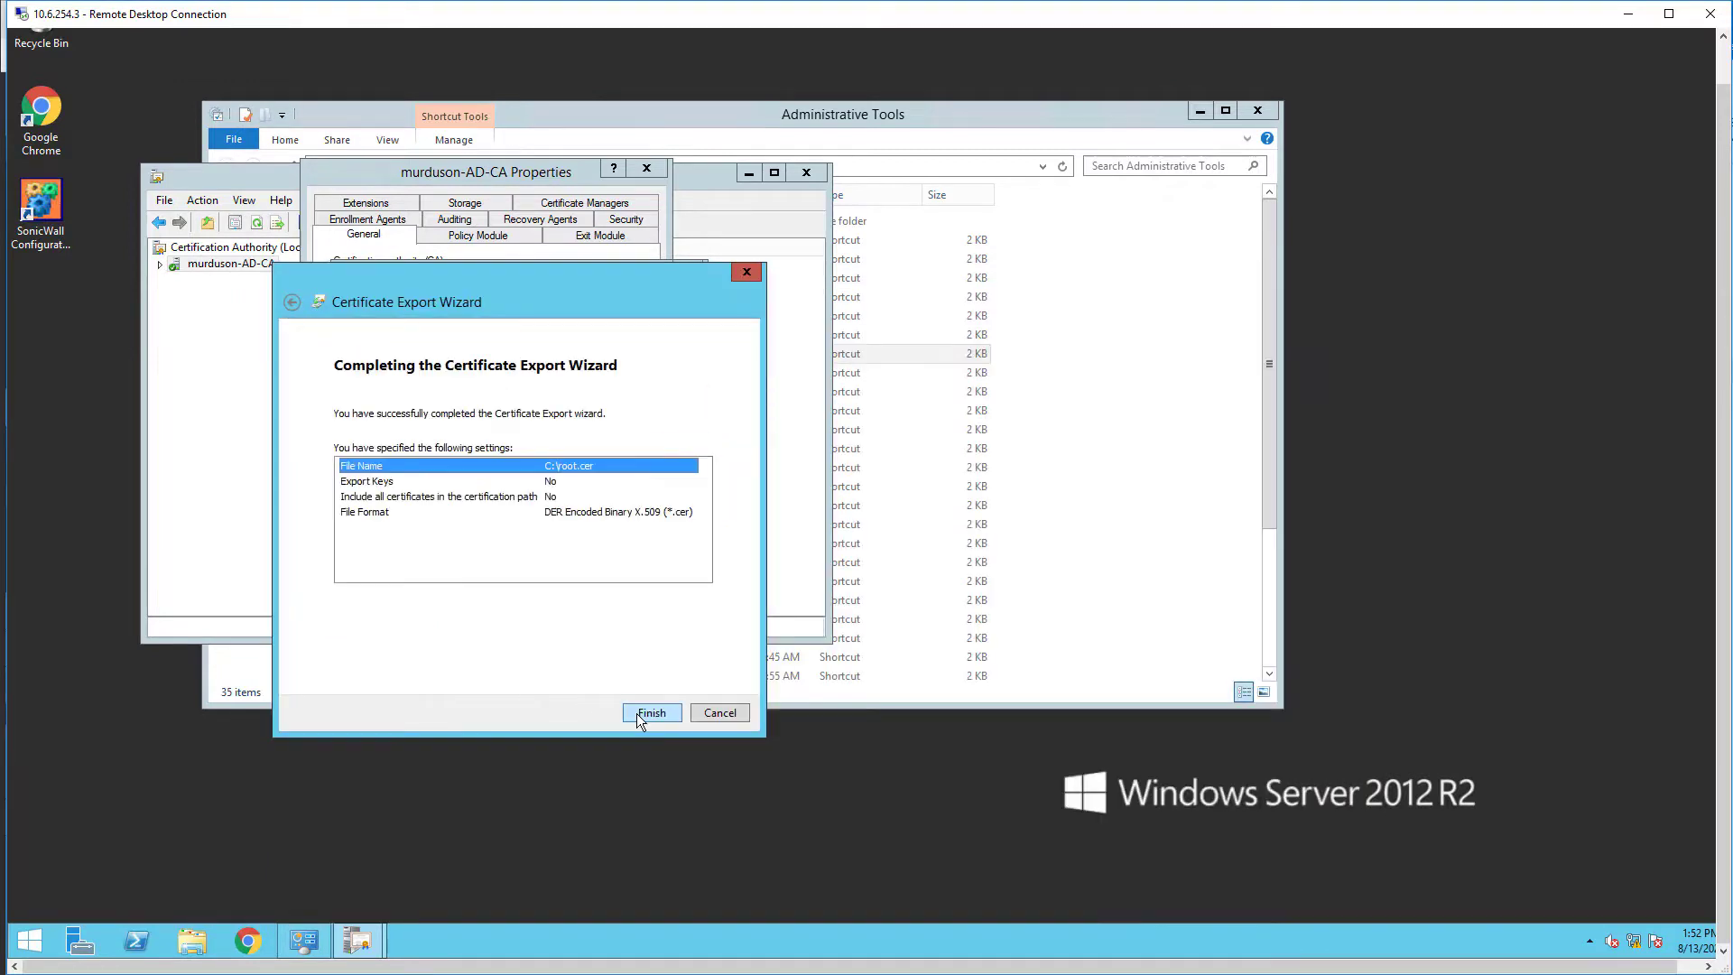
pyautogui.click(637, 713)
pyautogui.click(905, 518)
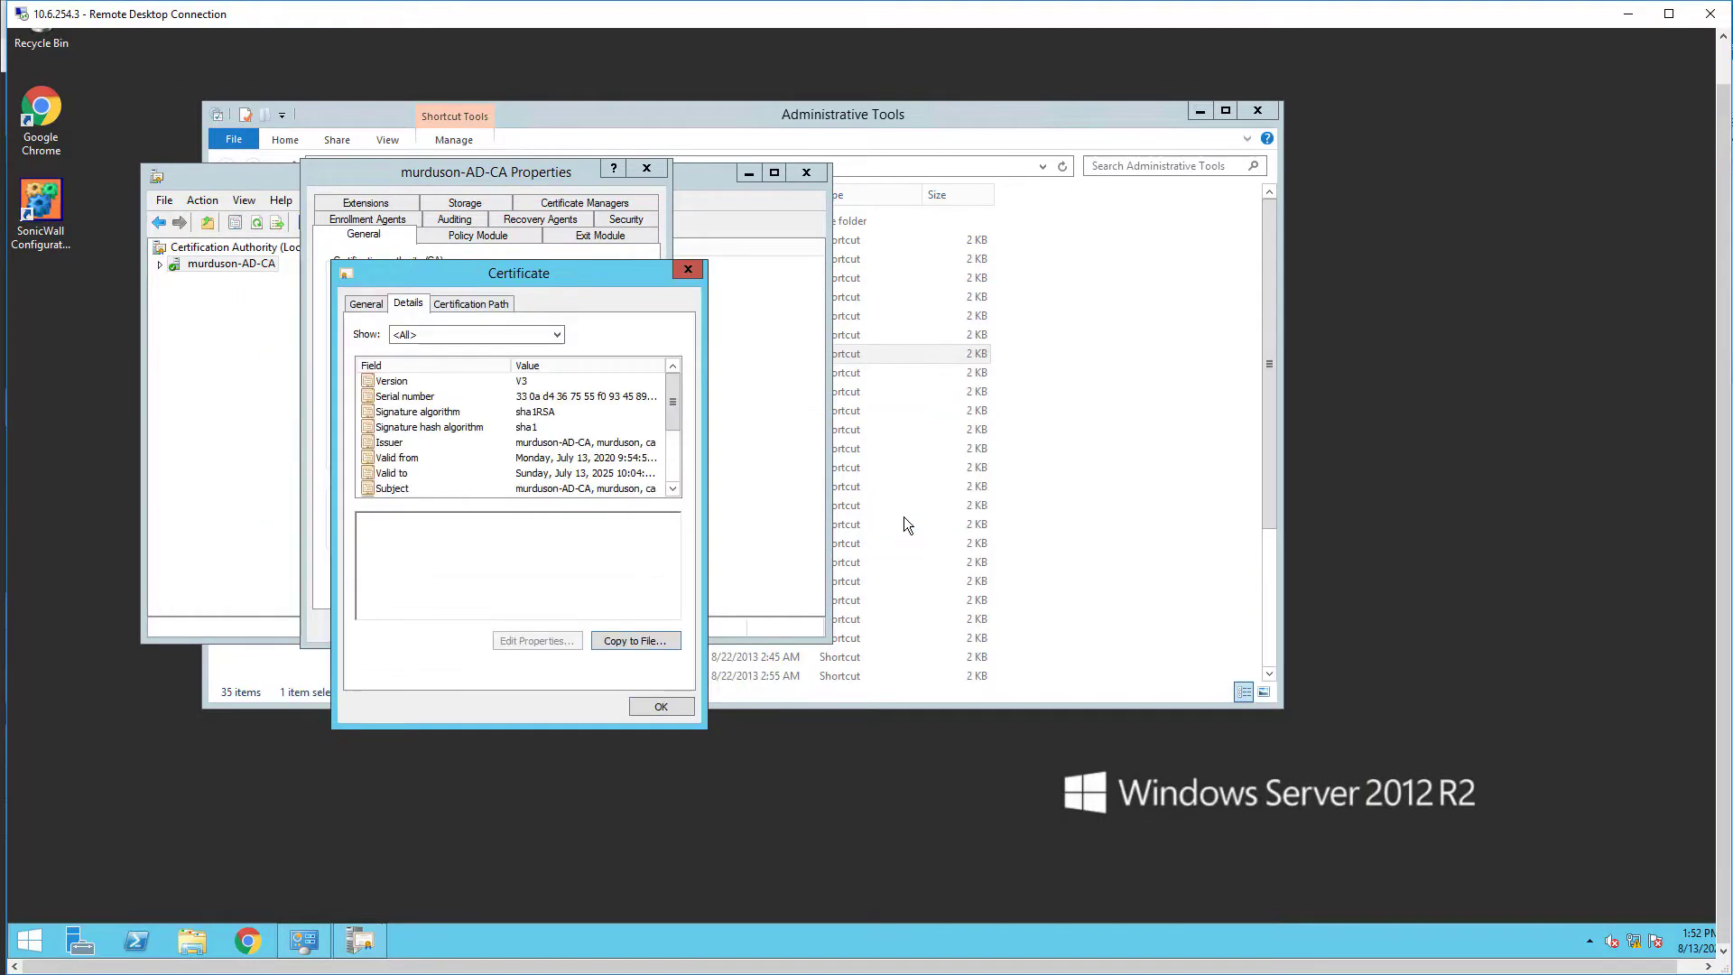
# Step: Close the certificate, CA properties, Certification Authority console and Administrative Tools windows
pyautogui.click(688, 269)
pyautogui.click(647, 169)
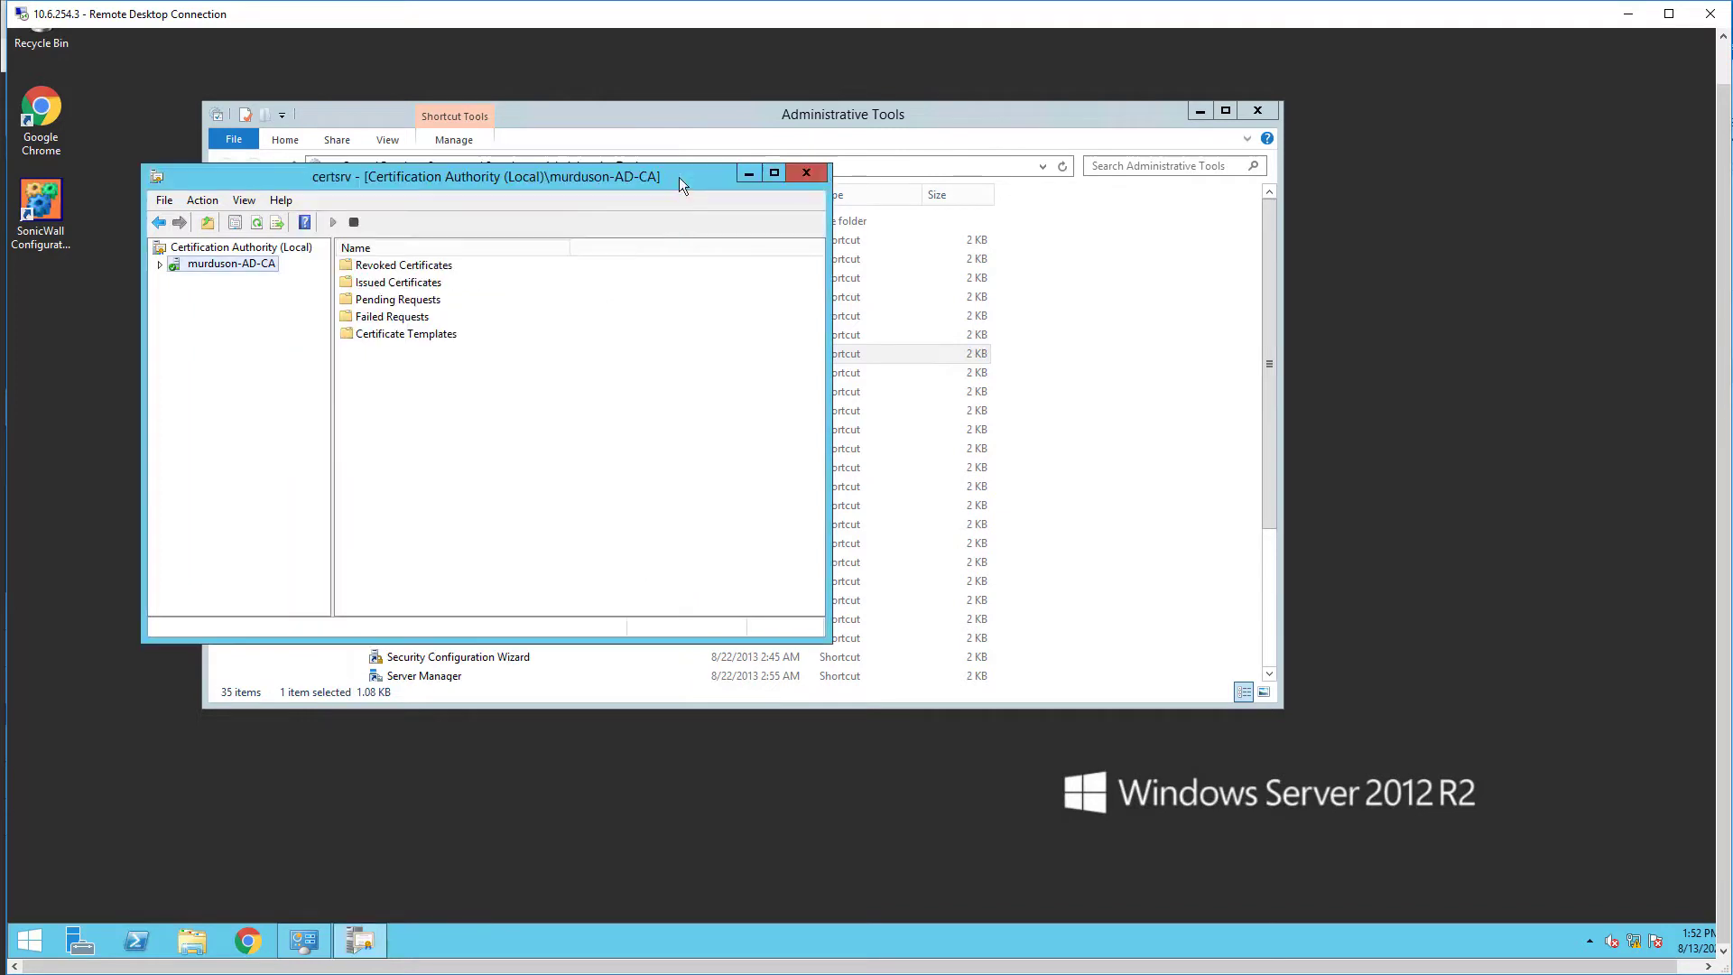
pyautogui.click(806, 172)
pyautogui.click(1257, 108)
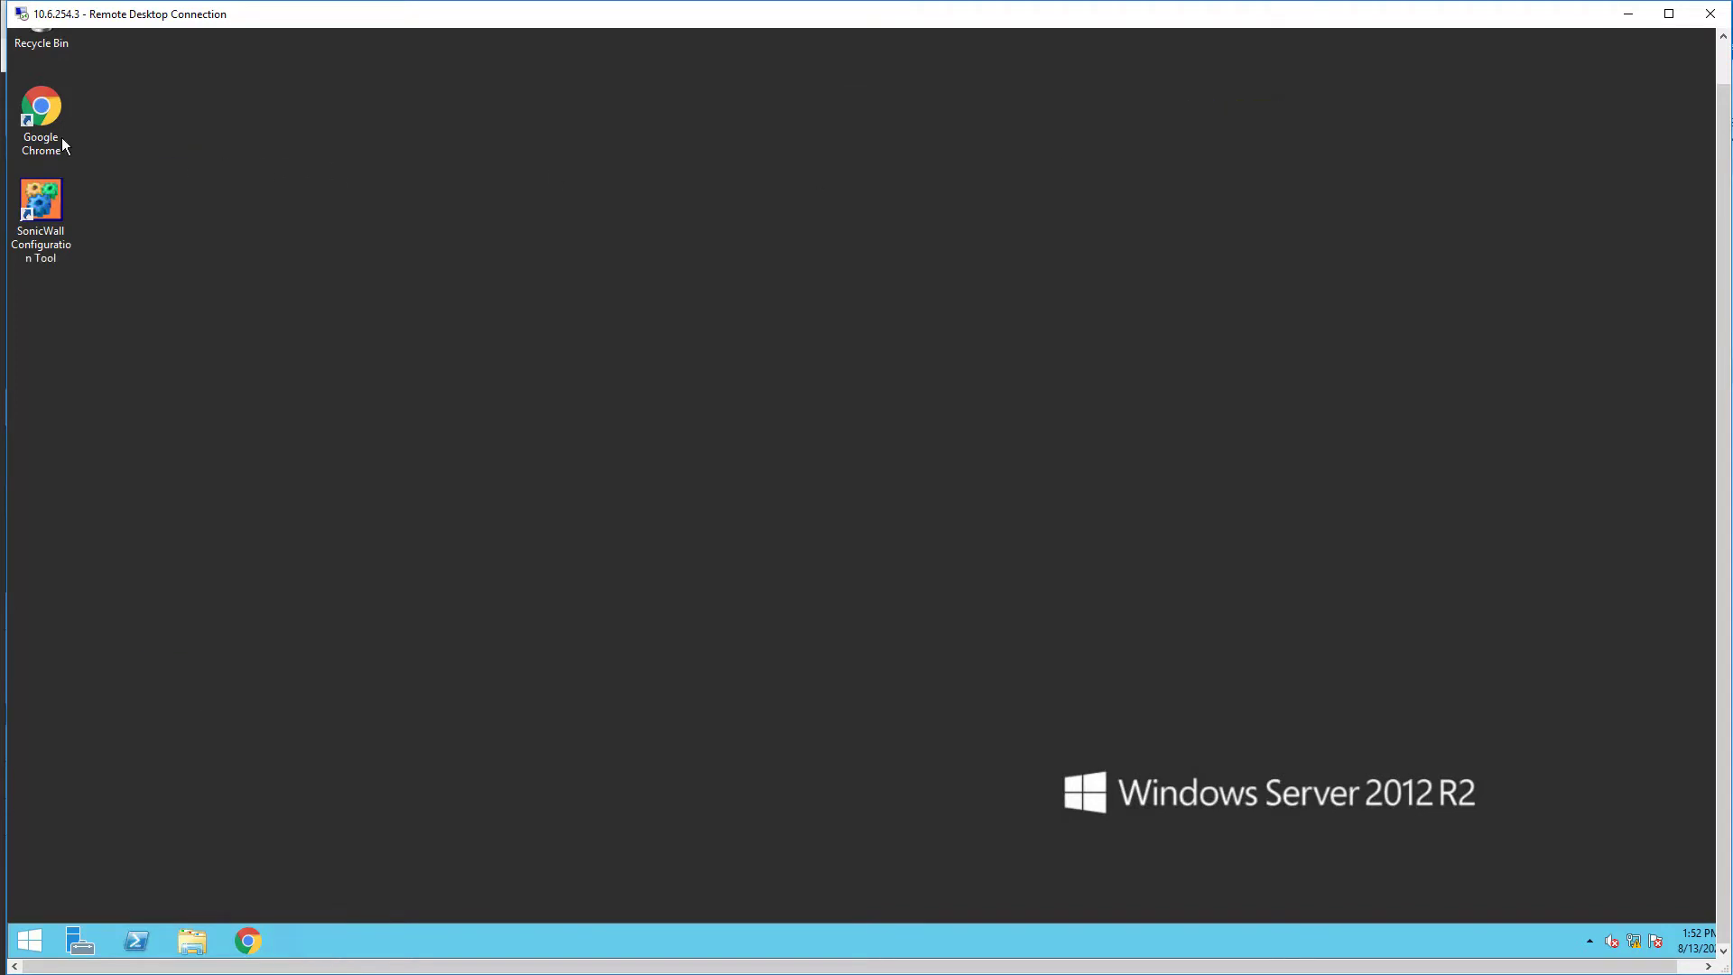
# Step: Launch Chrome and go to the firewall's Device > Certificates list
pyautogui.doubleClick(58, 138)
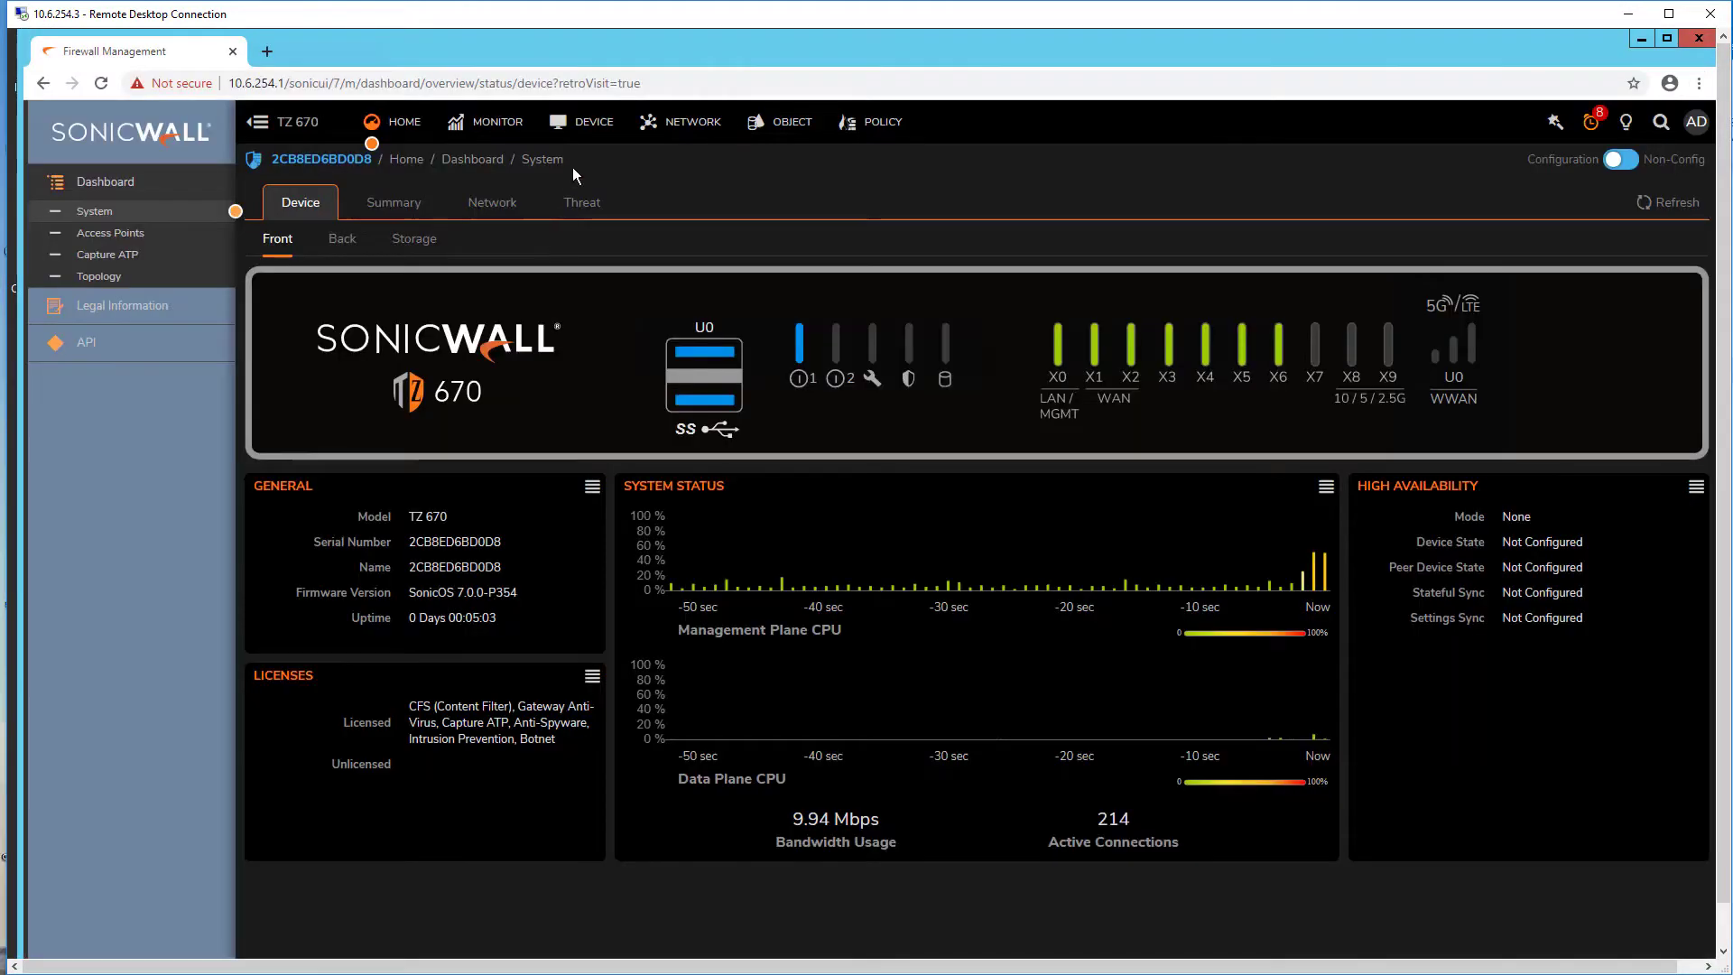
pyautogui.click(577, 129)
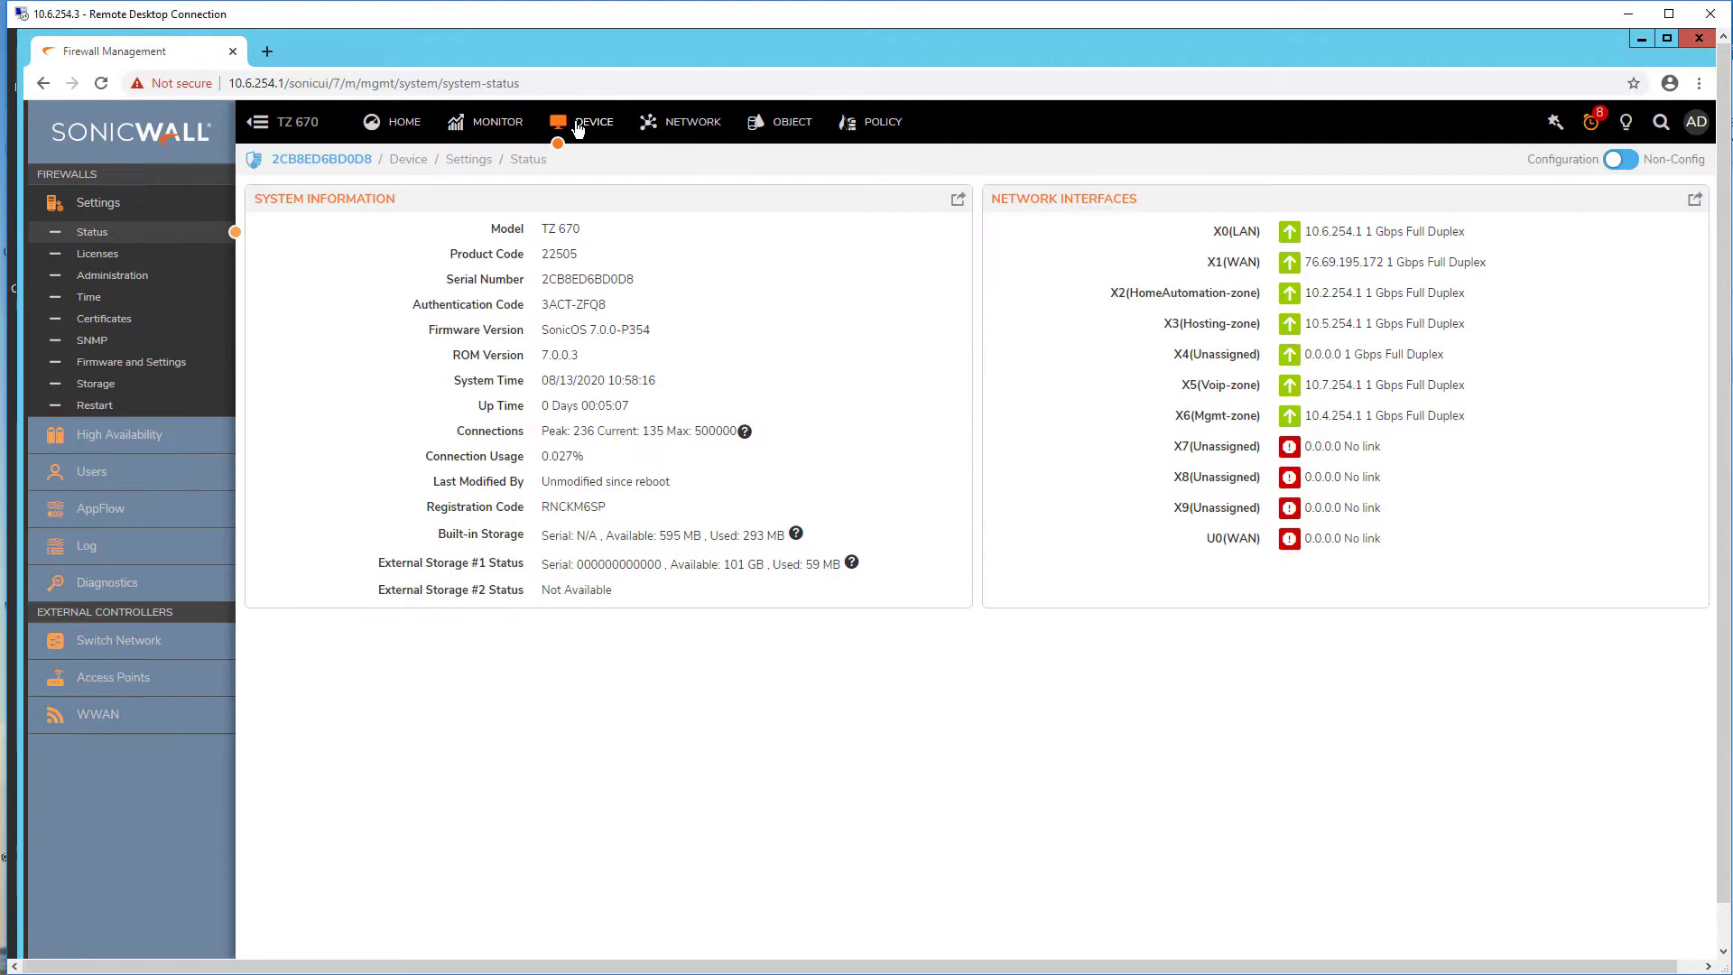
pyautogui.click(157, 327)
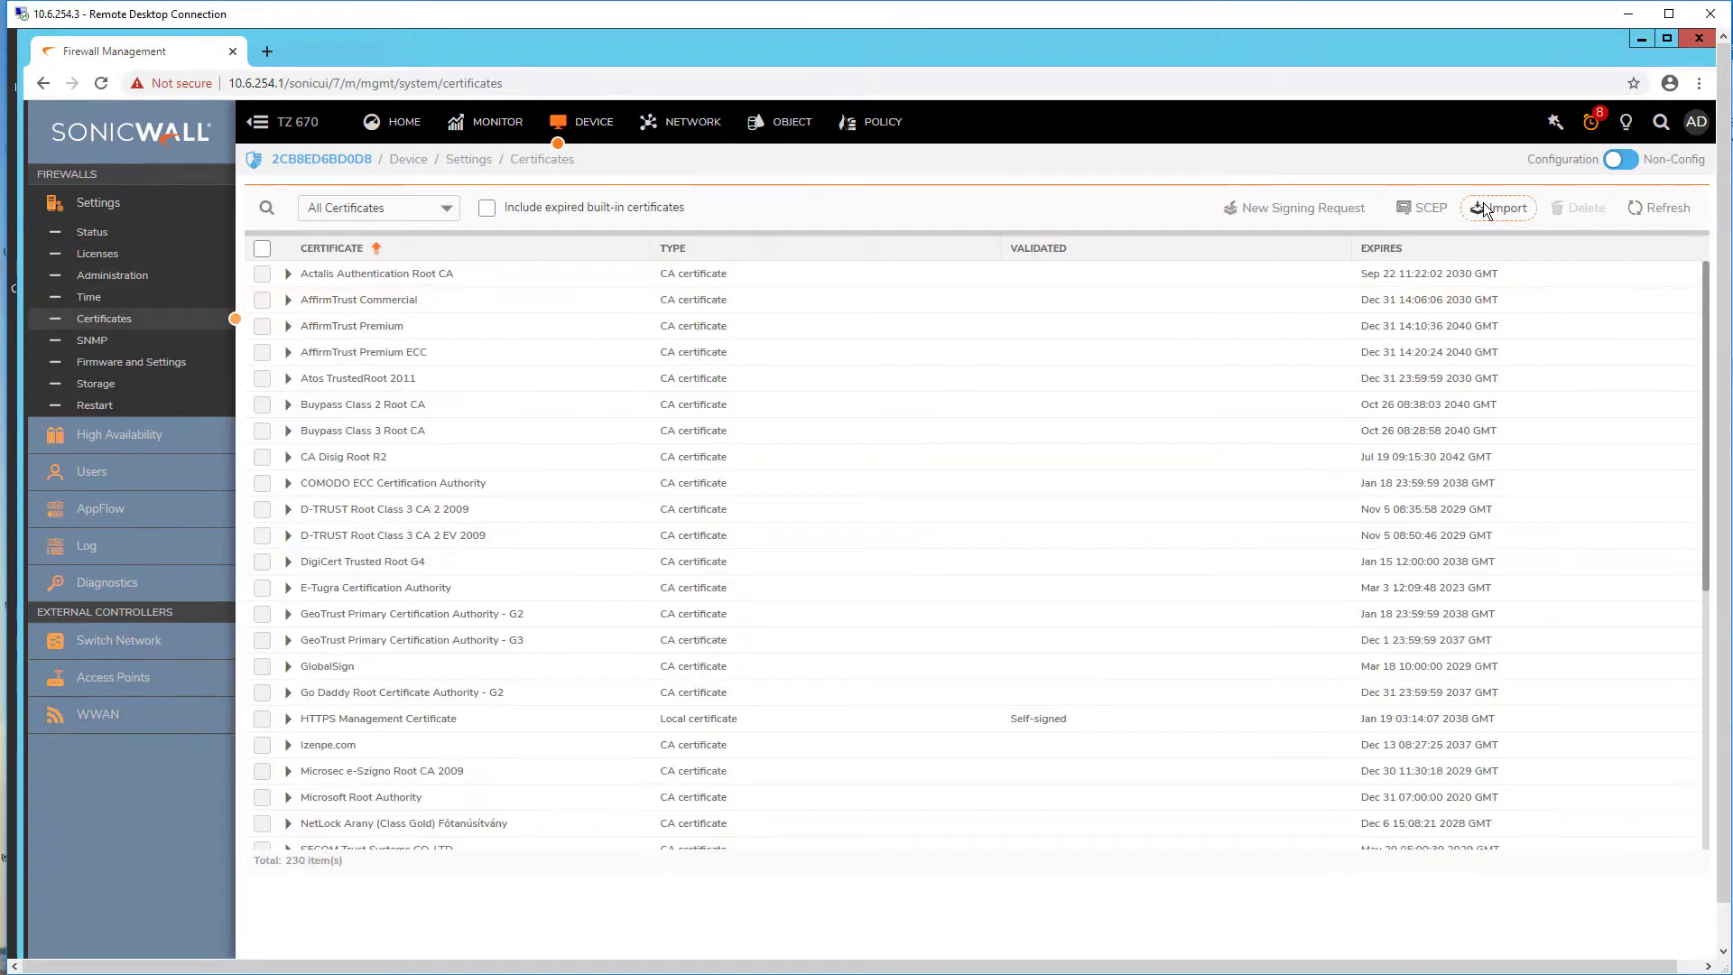
# Step: Import root.cer as a CA certificate
pyautogui.click(1497, 207)
pyautogui.click(1063, 606)
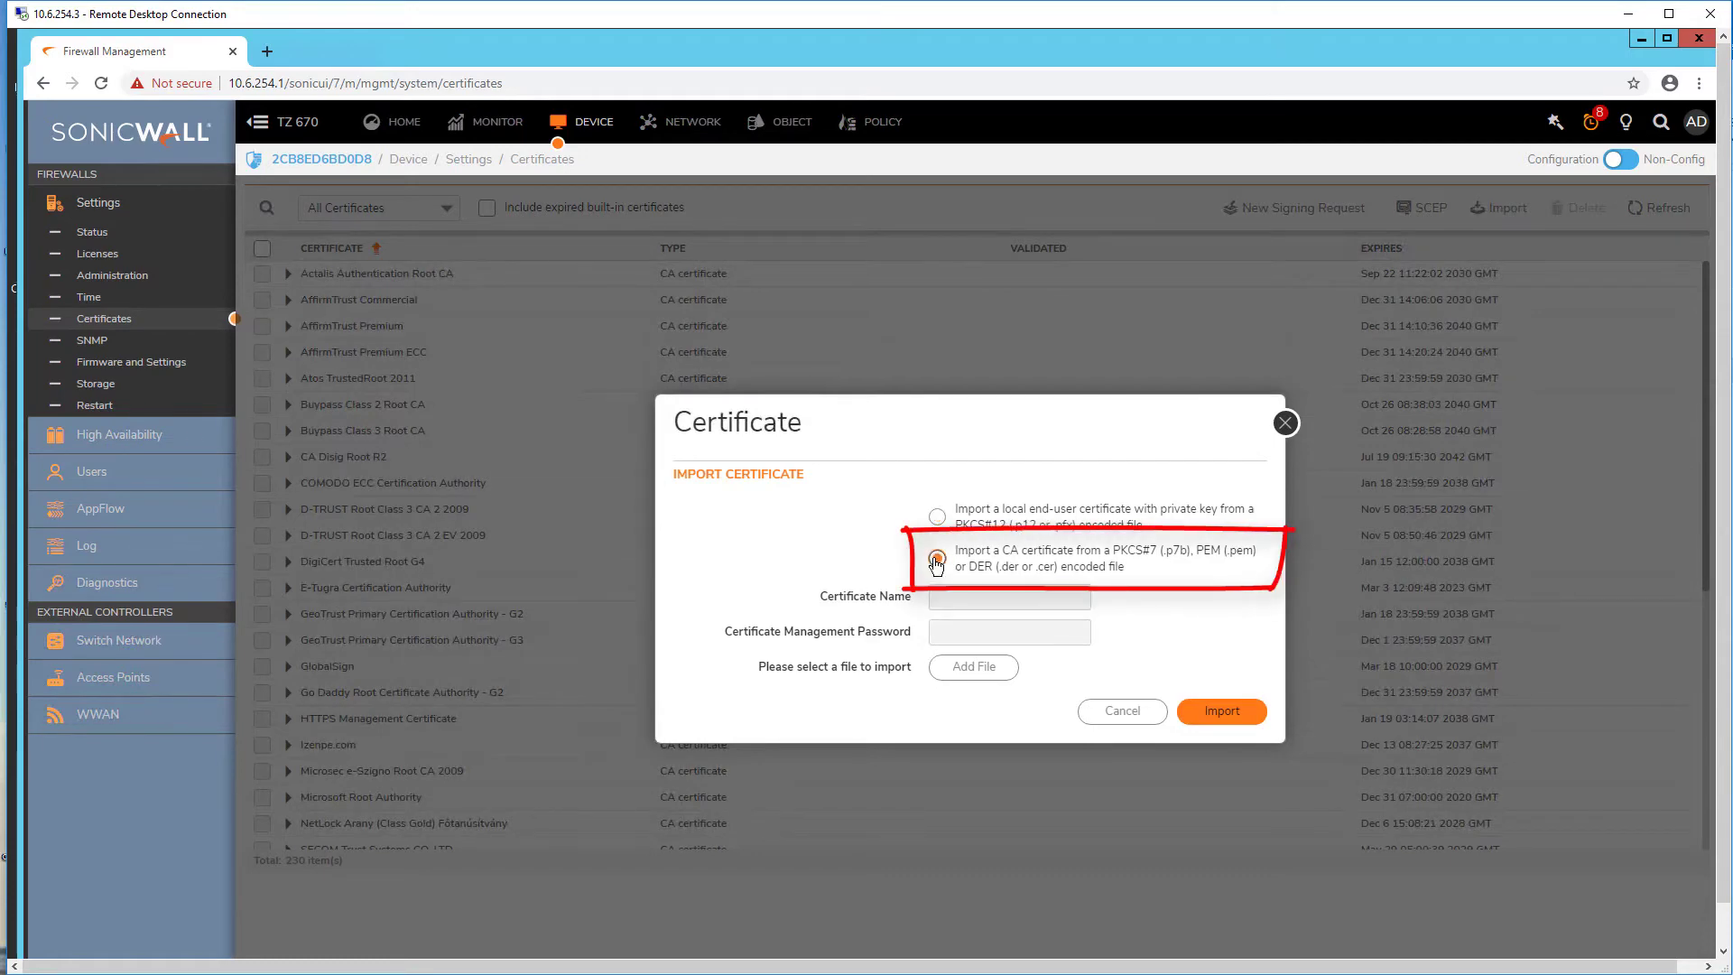
pyautogui.click(972, 670)
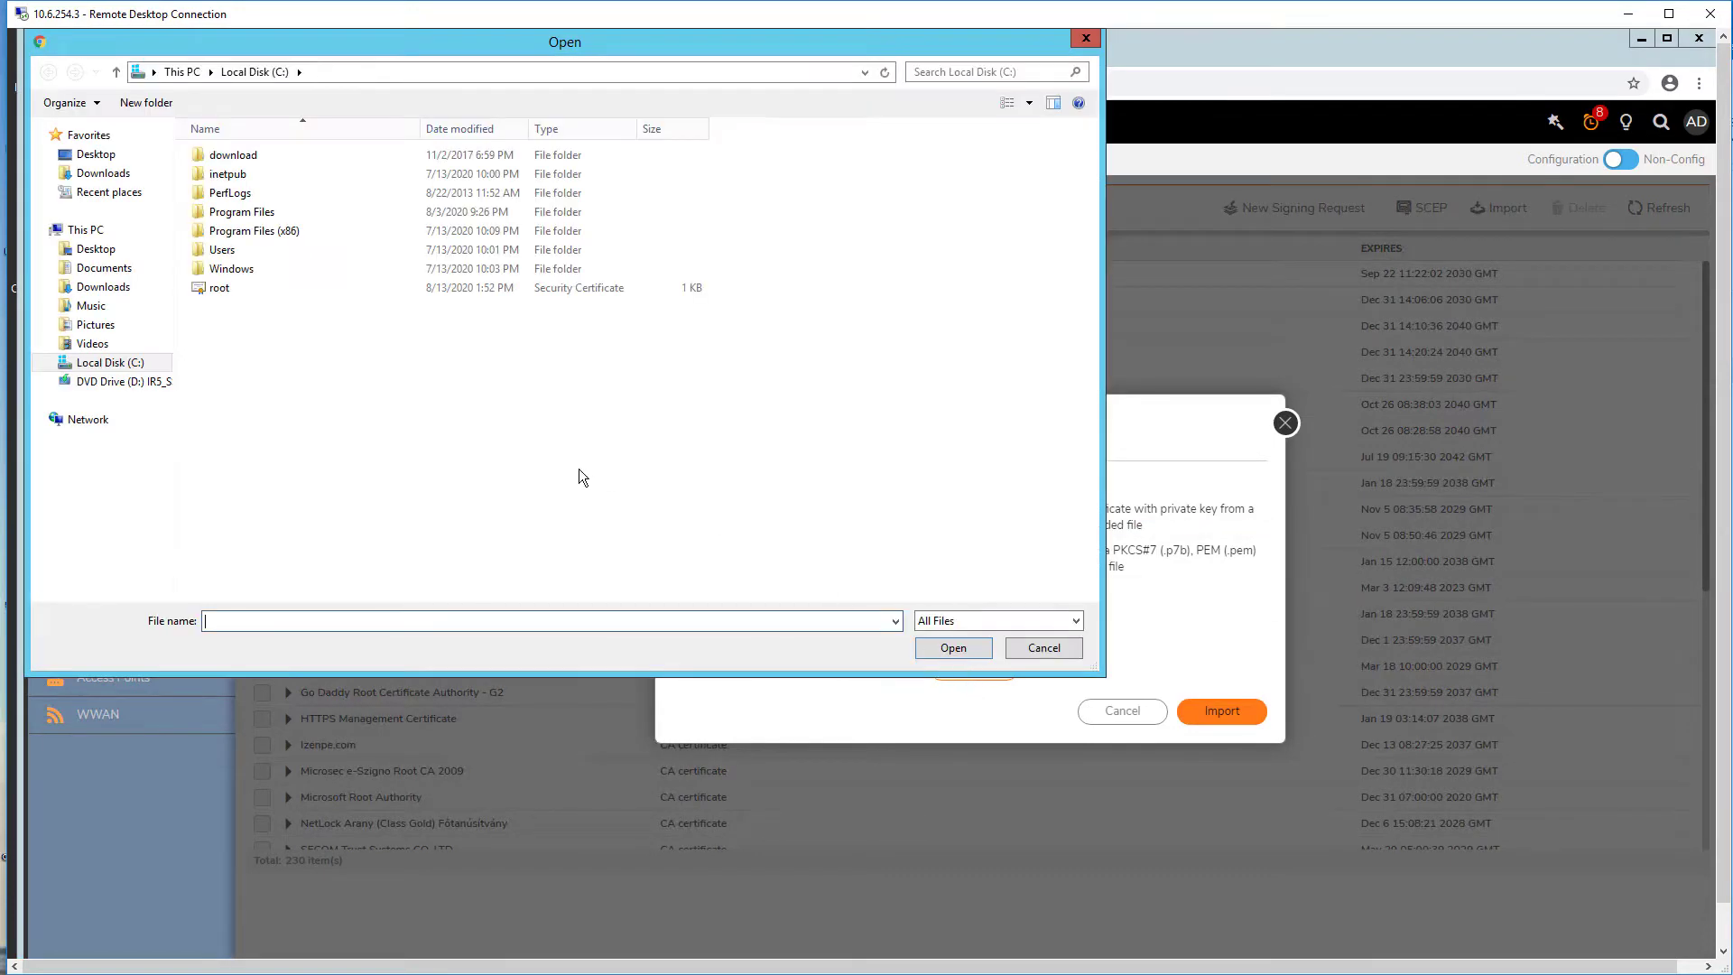
pyautogui.click(216, 288)
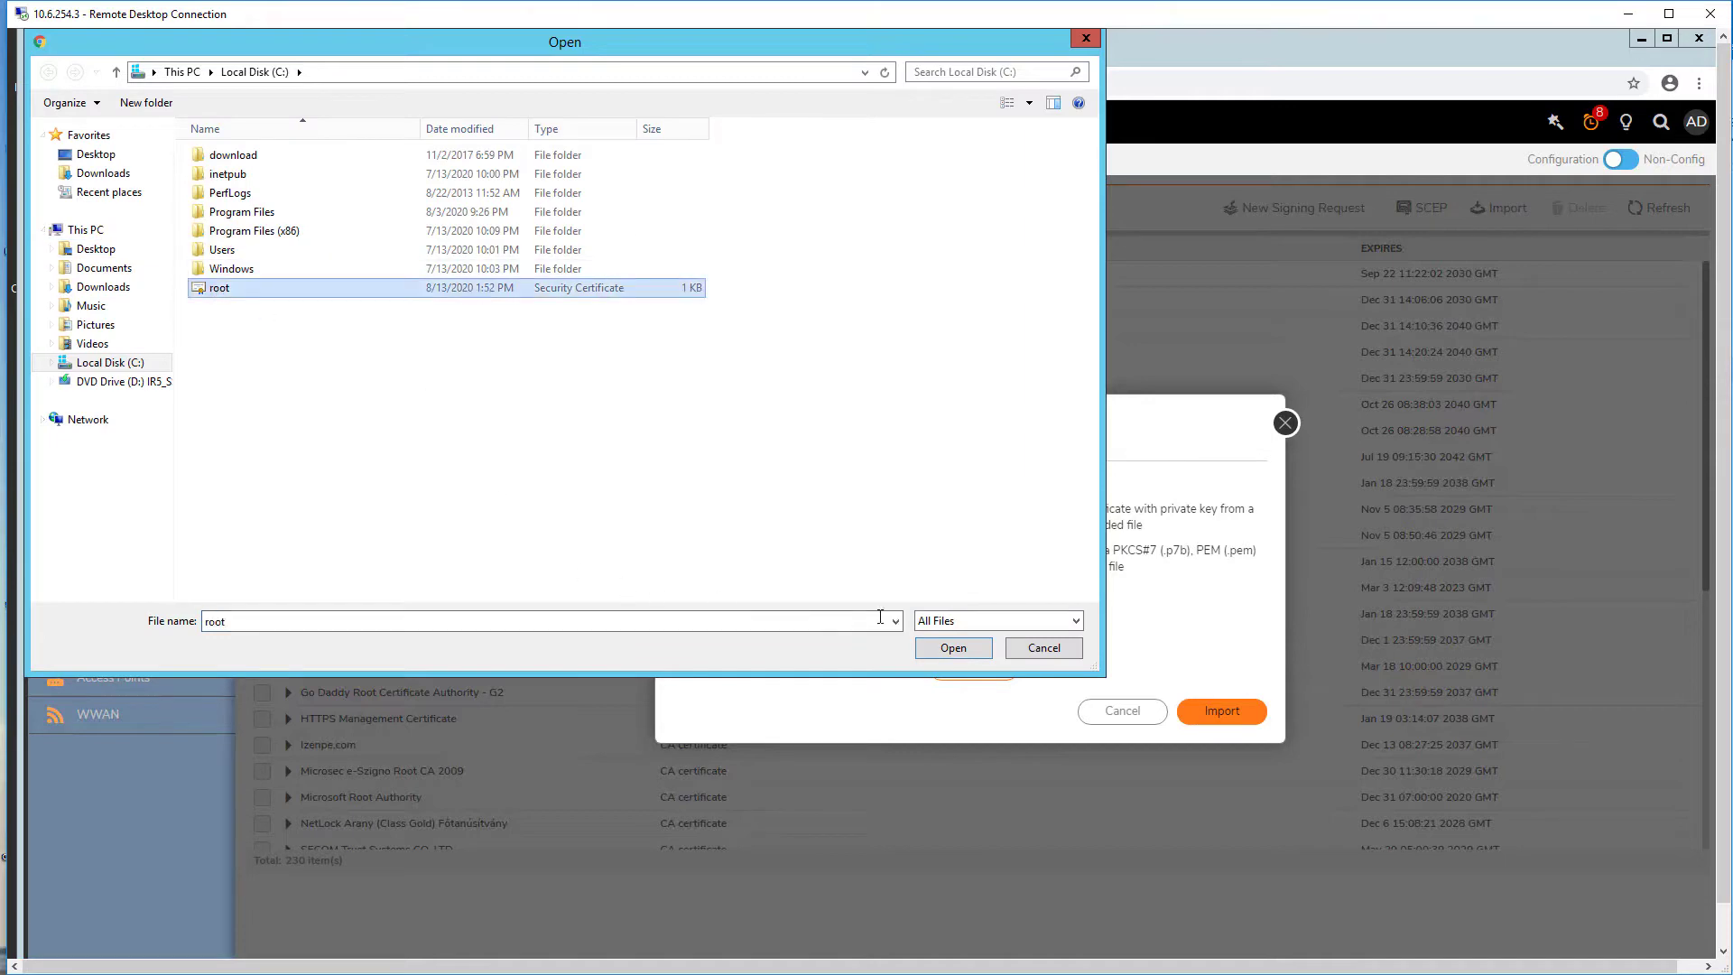
pyautogui.click(954, 648)
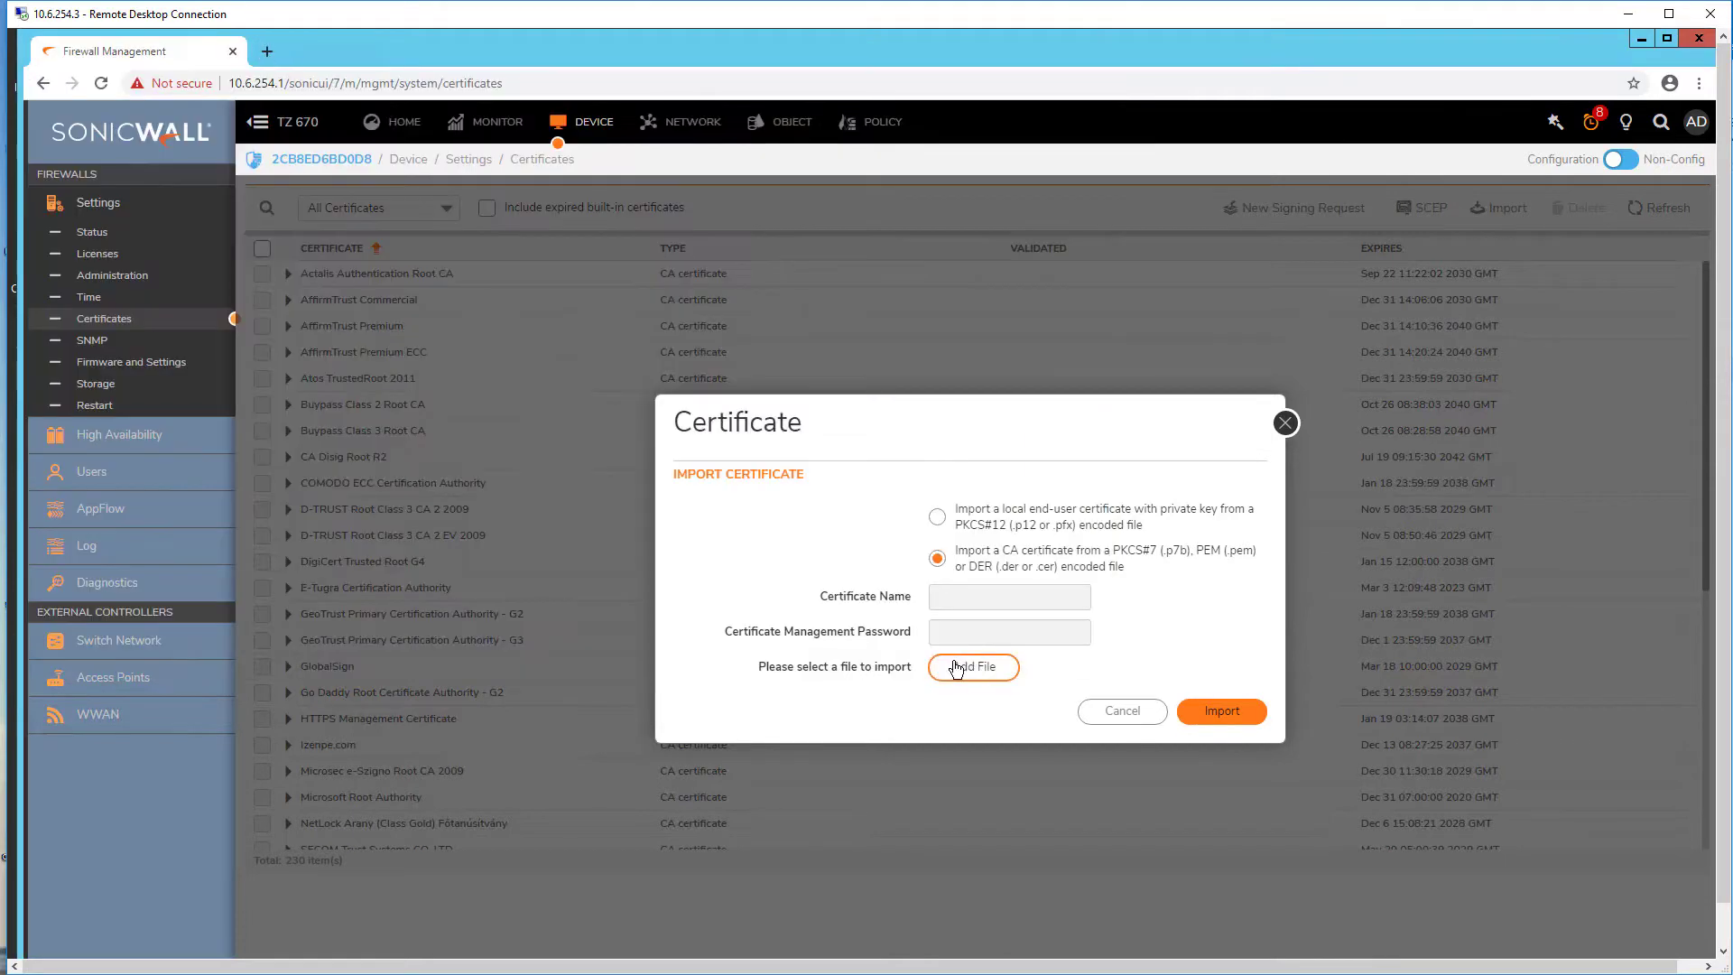
pyautogui.click(1244, 717)
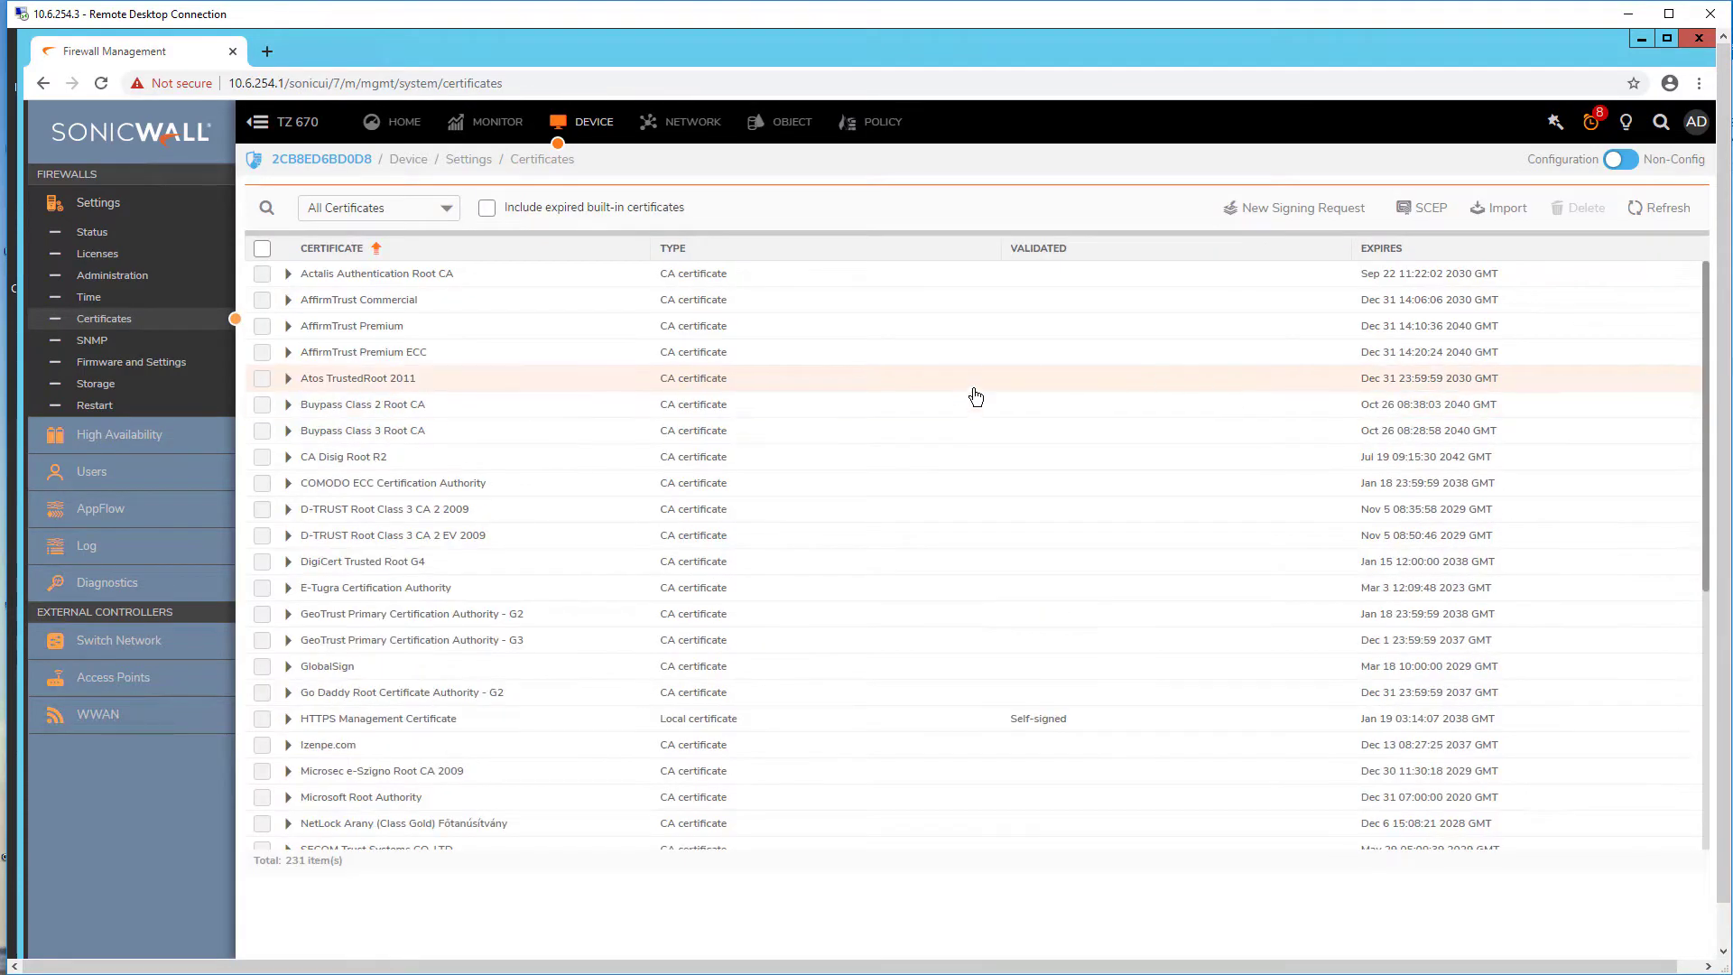
# Step: Filter to Imported certificates and requests and inspect the murduson-AD-CA certificate entry
pyautogui.click(446, 210)
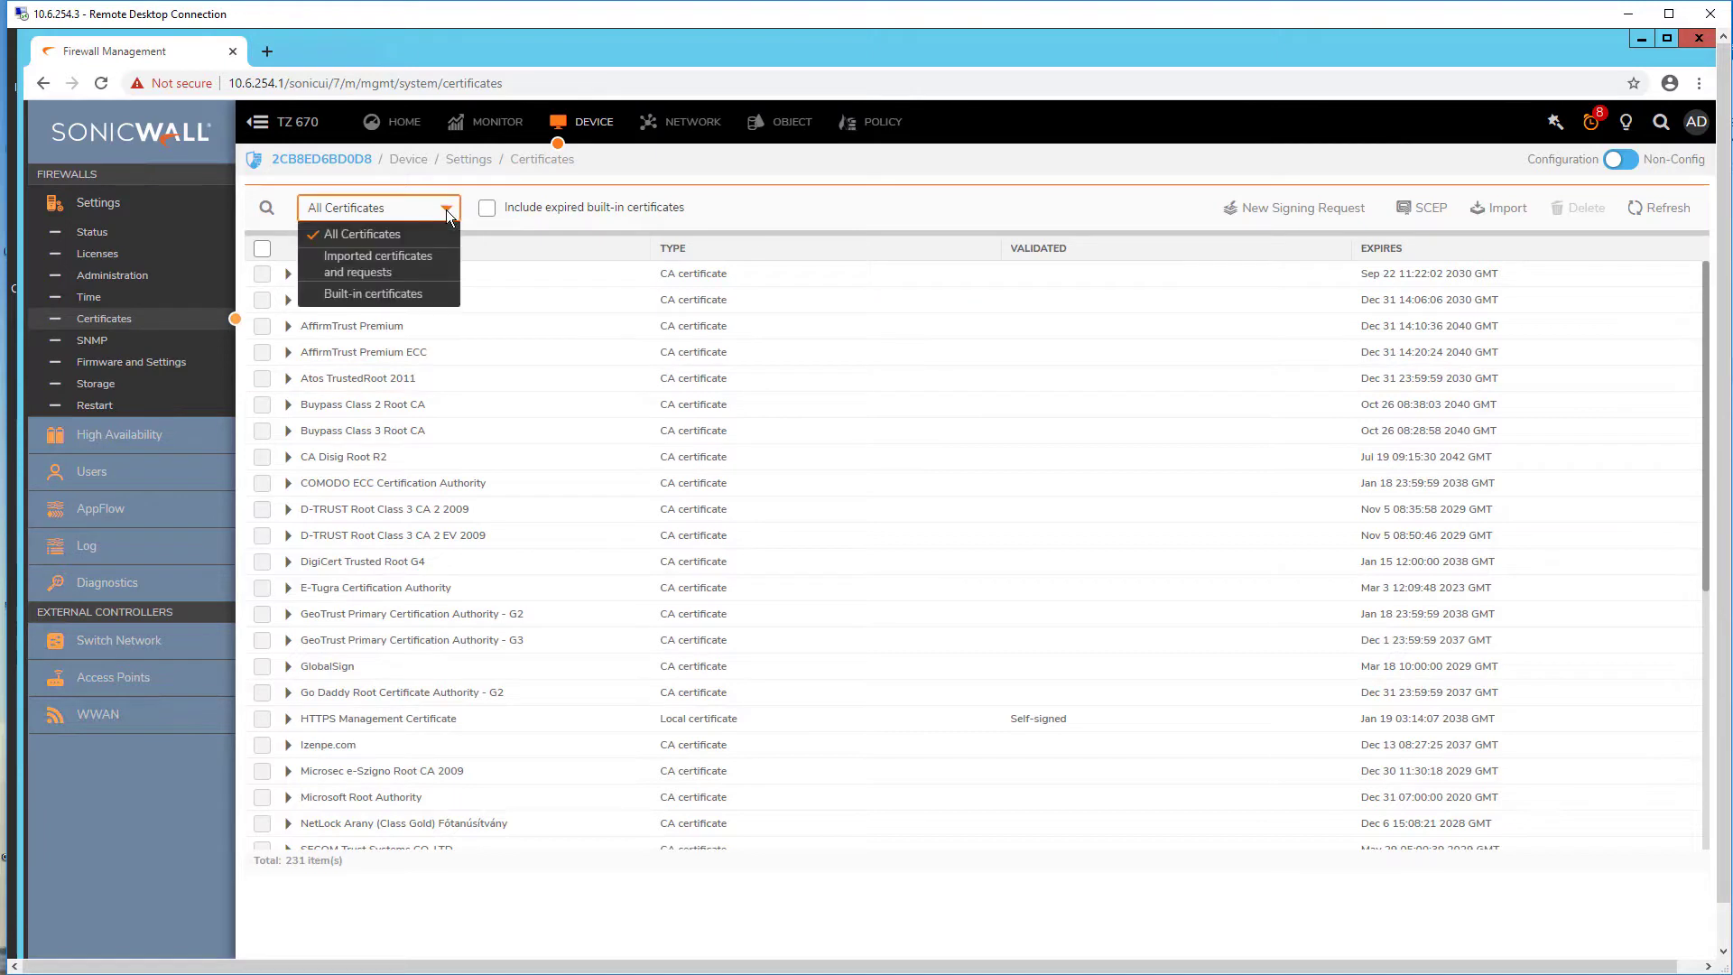
pyautogui.click(429, 263)
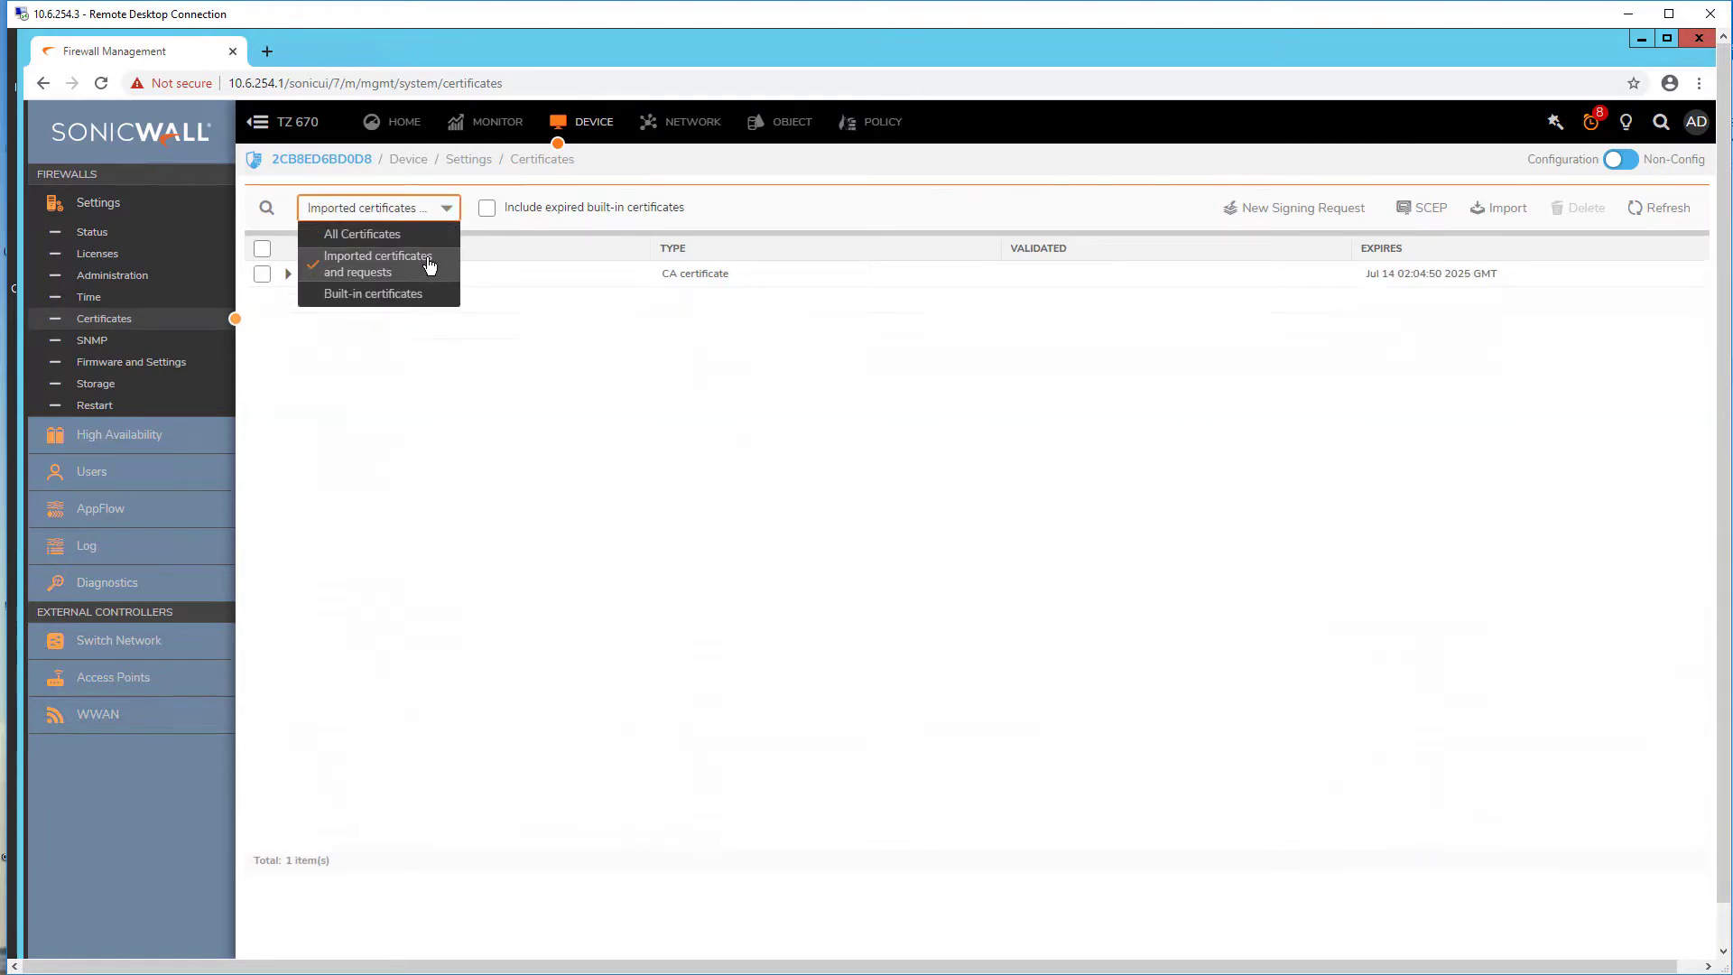
pyautogui.click(294, 280)
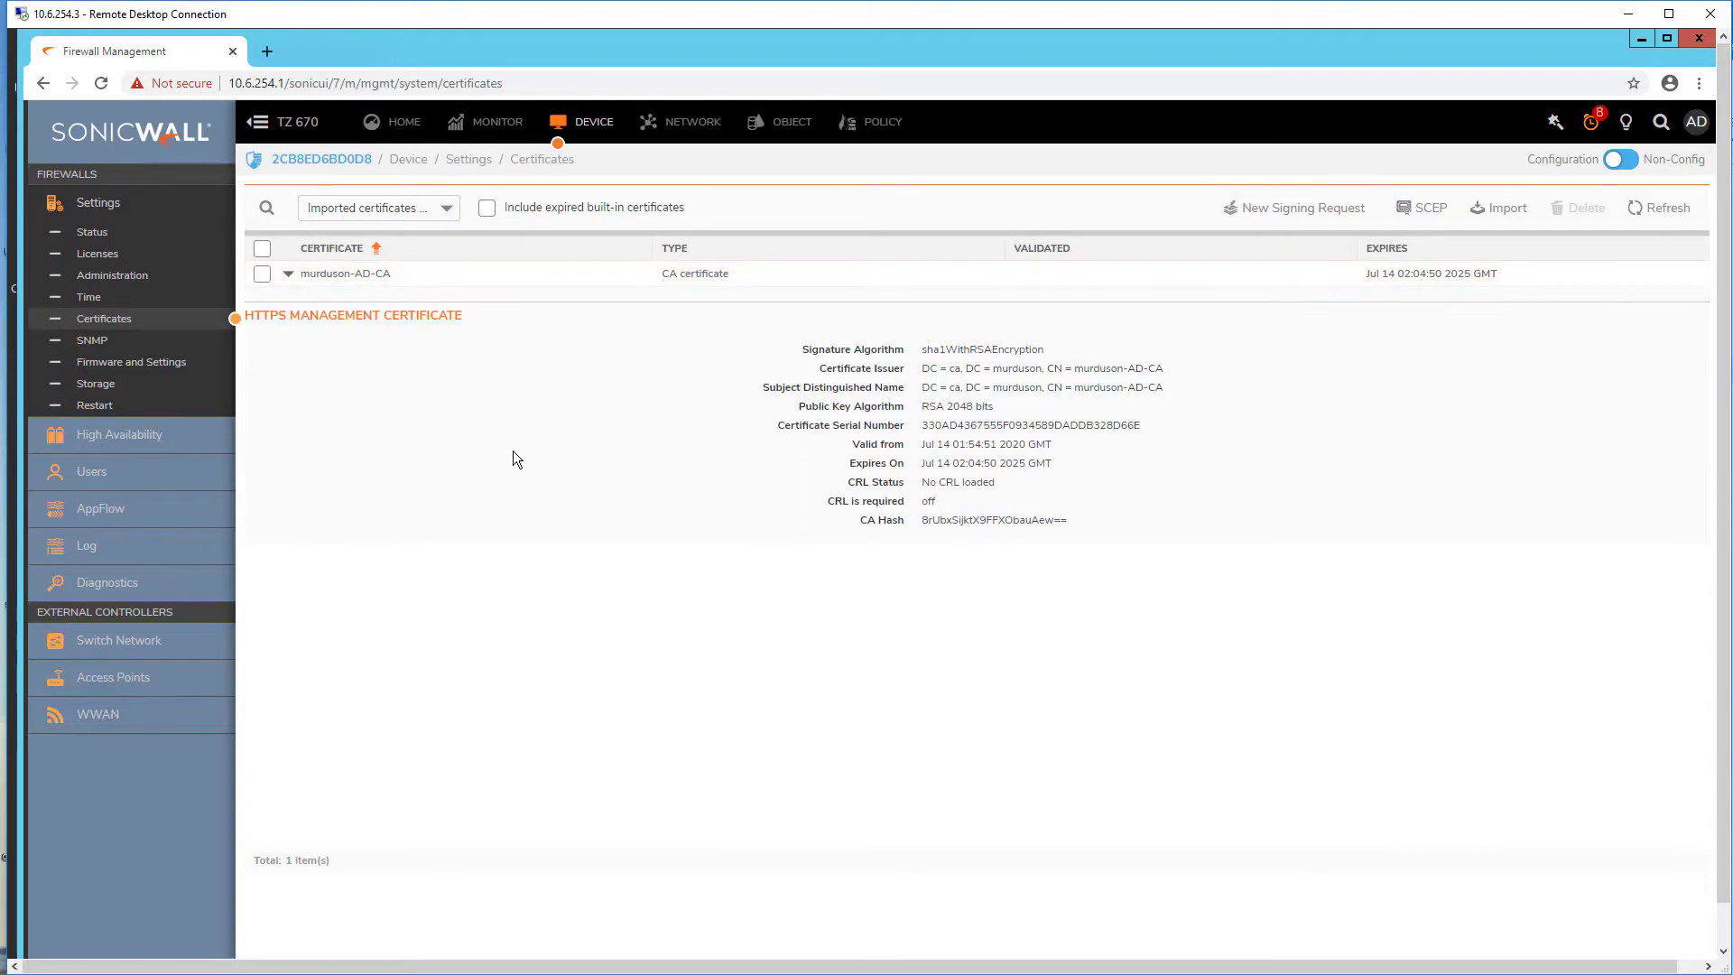
pyautogui.click(288, 274)
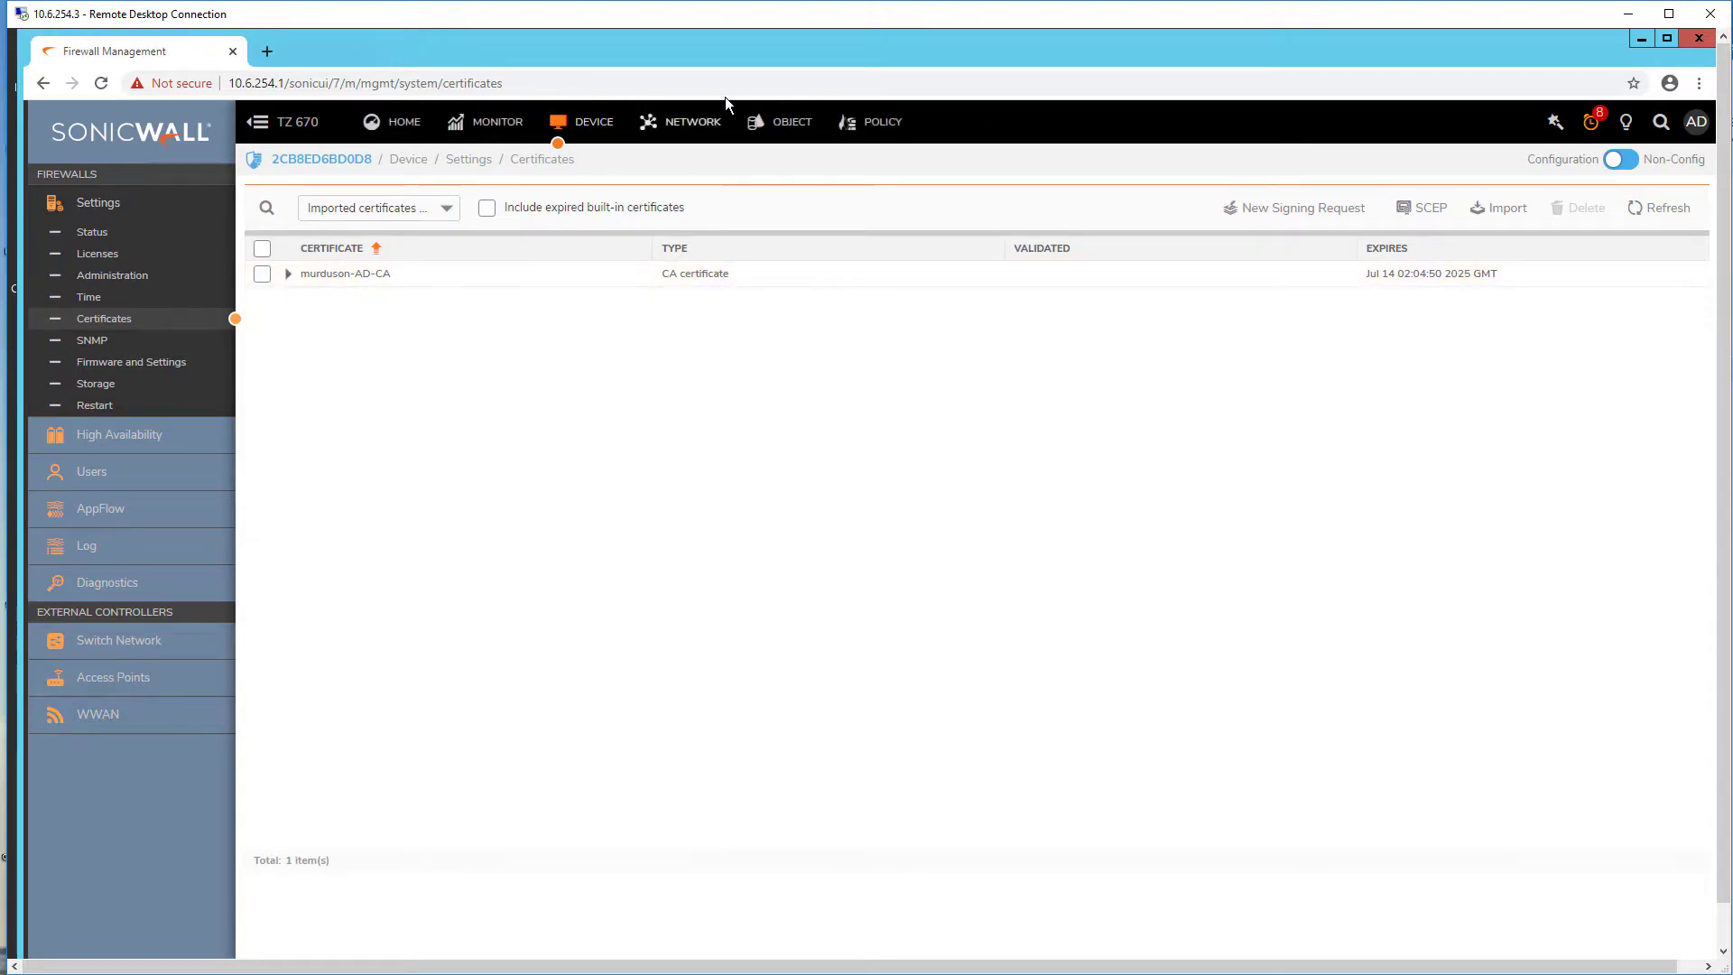
# Step: Edit LDAP server 10.6.254.3 to use LDAP-over-TLS port 636 with Use TLS enabled, and save
pyautogui.click(131, 473)
pyautogui.click(146, 521)
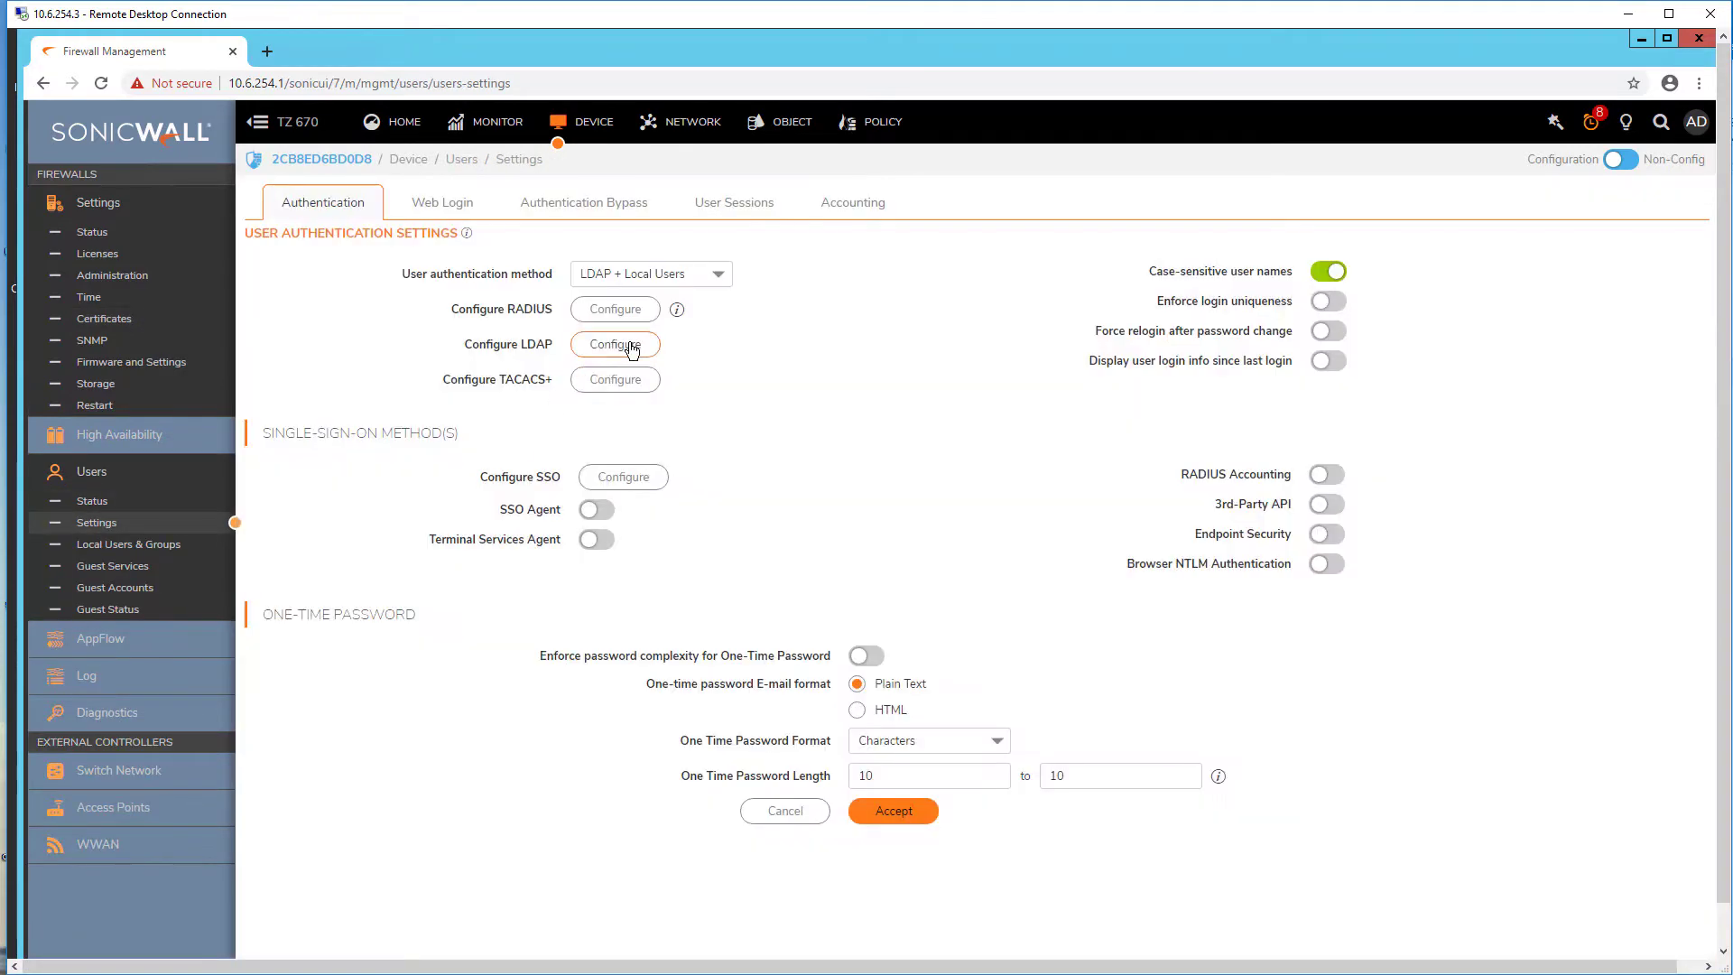
pyautogui.click(637, 350)
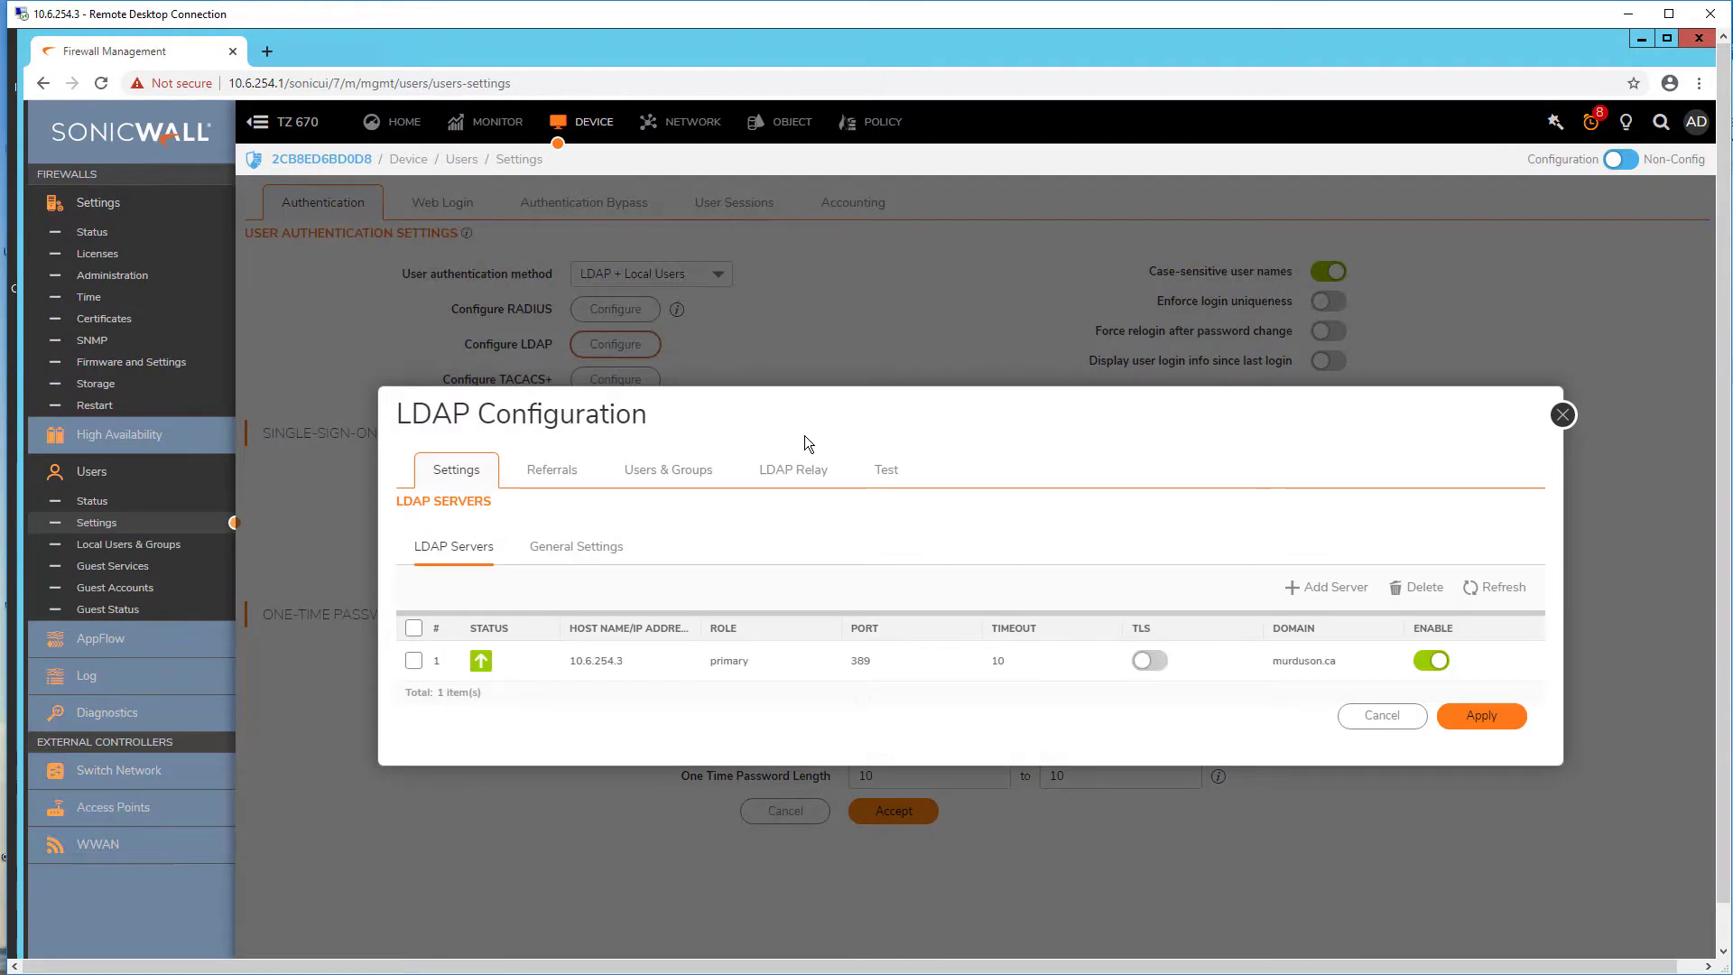
pyautogui.moveTo(903, 668)
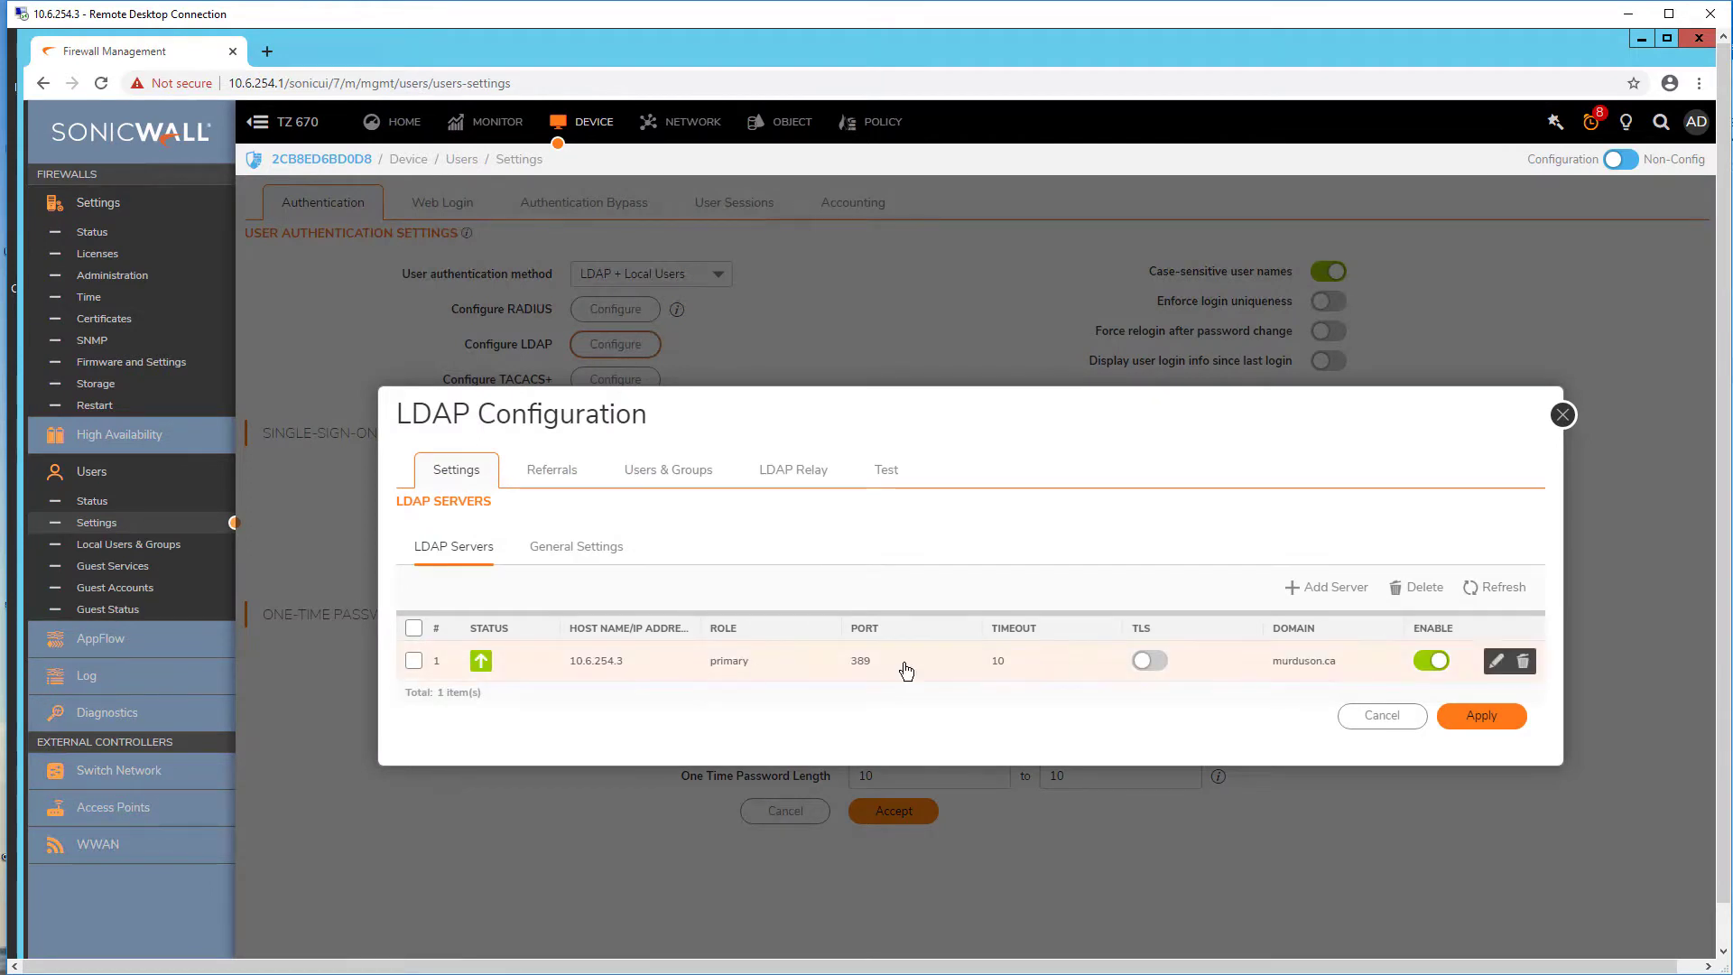
pyautogui.click(1495, 661)
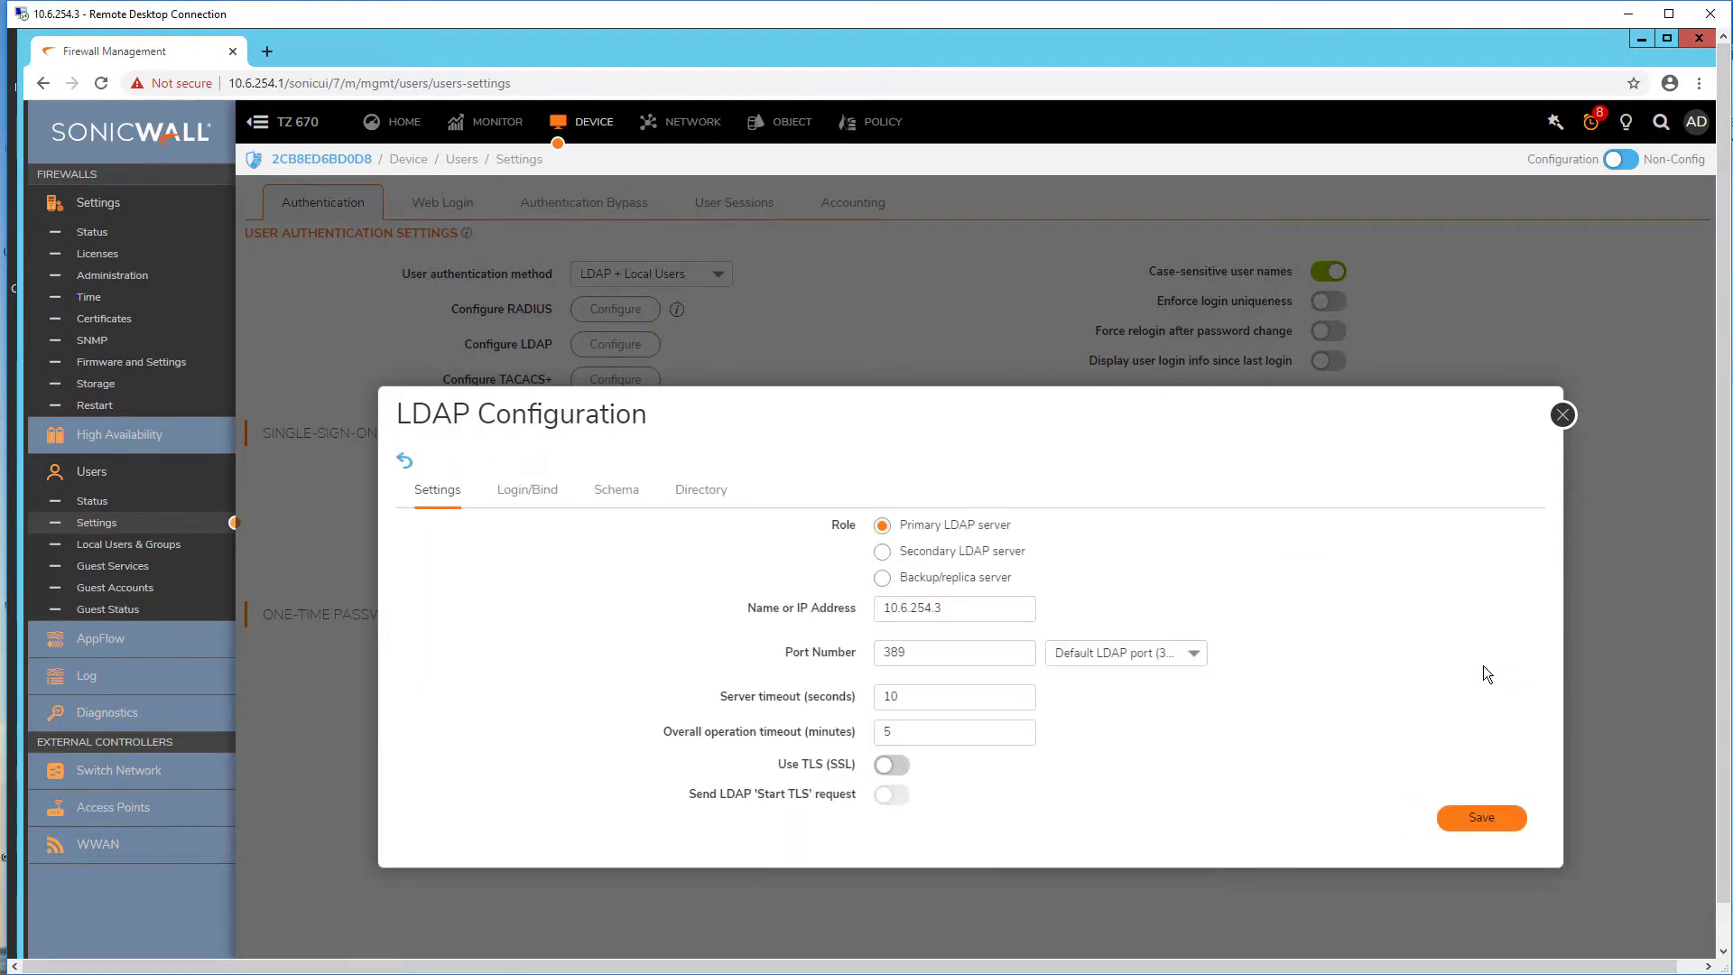
pyautogui.click(1151, 653)
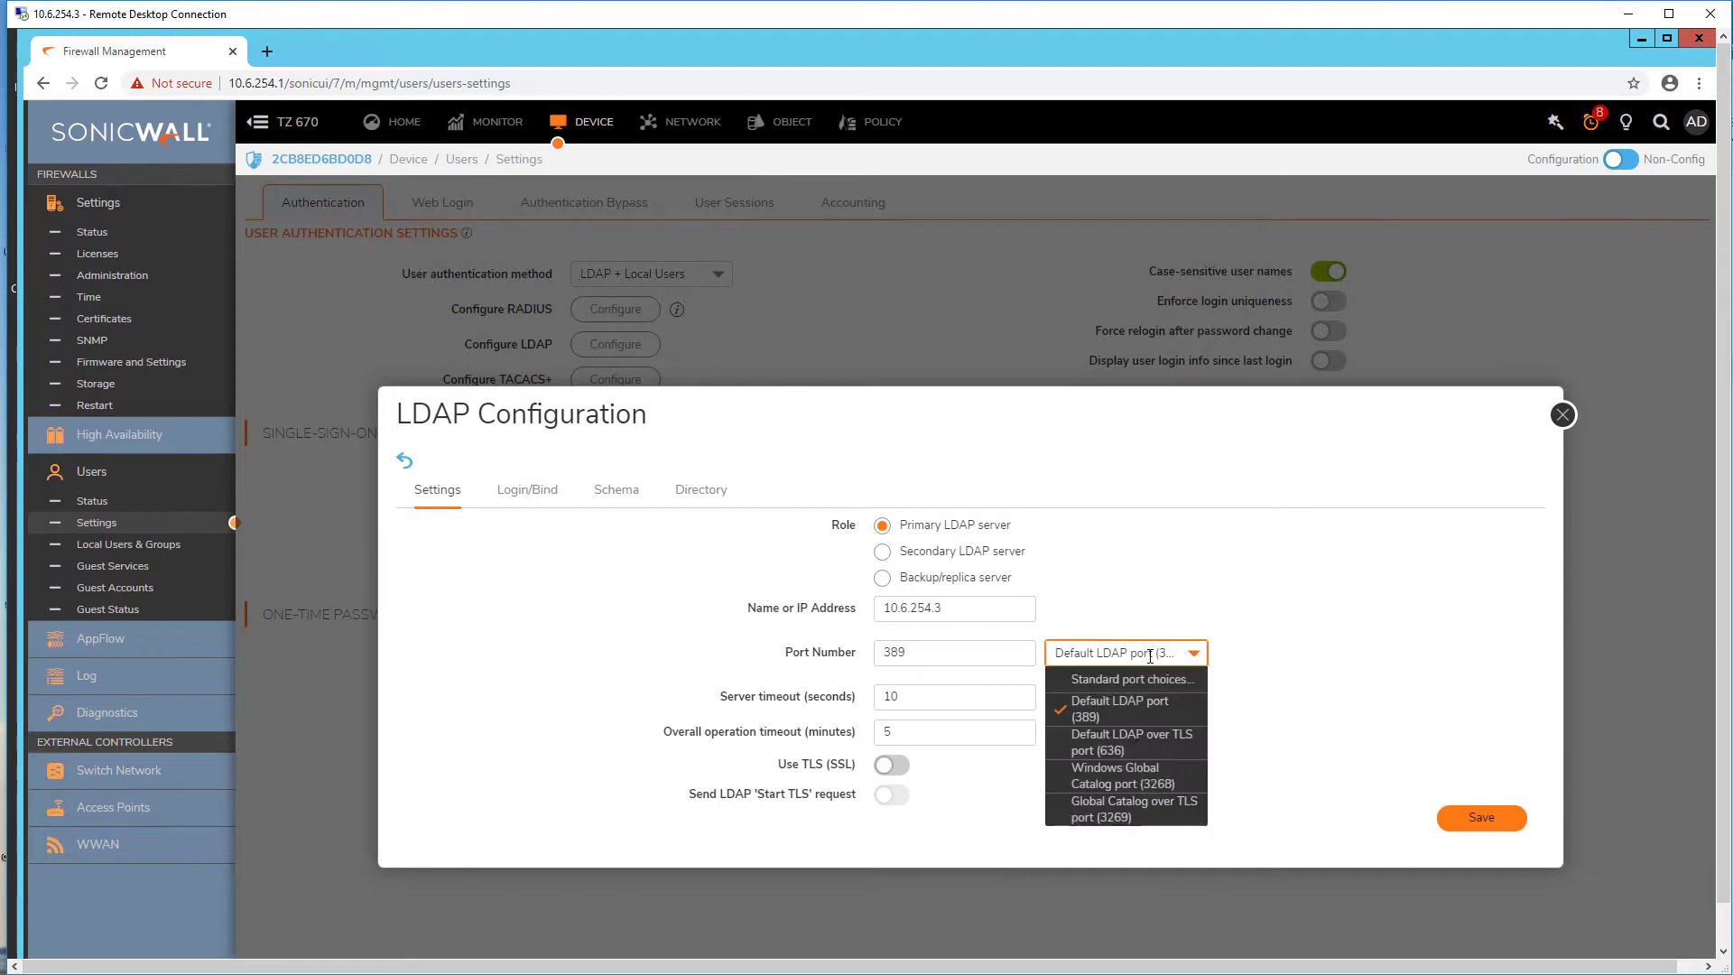
pyautogui.click(1147, 751)
pyautogui.click(884, 767)
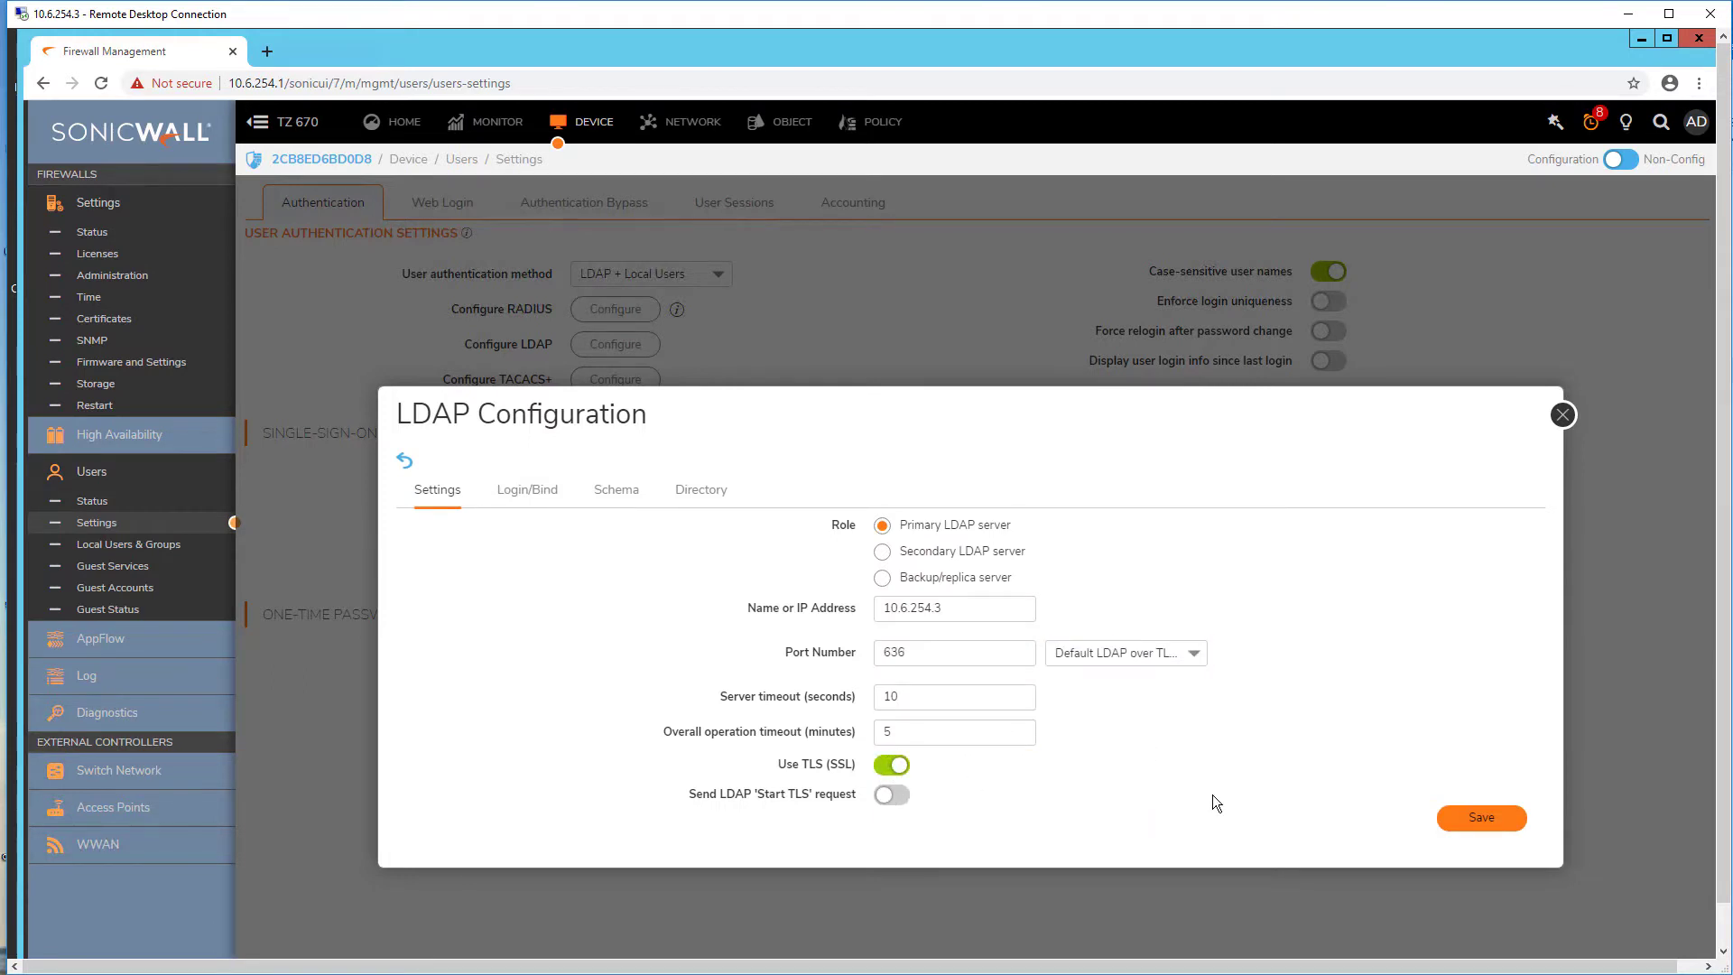
pyautogui.click(1484, 819)
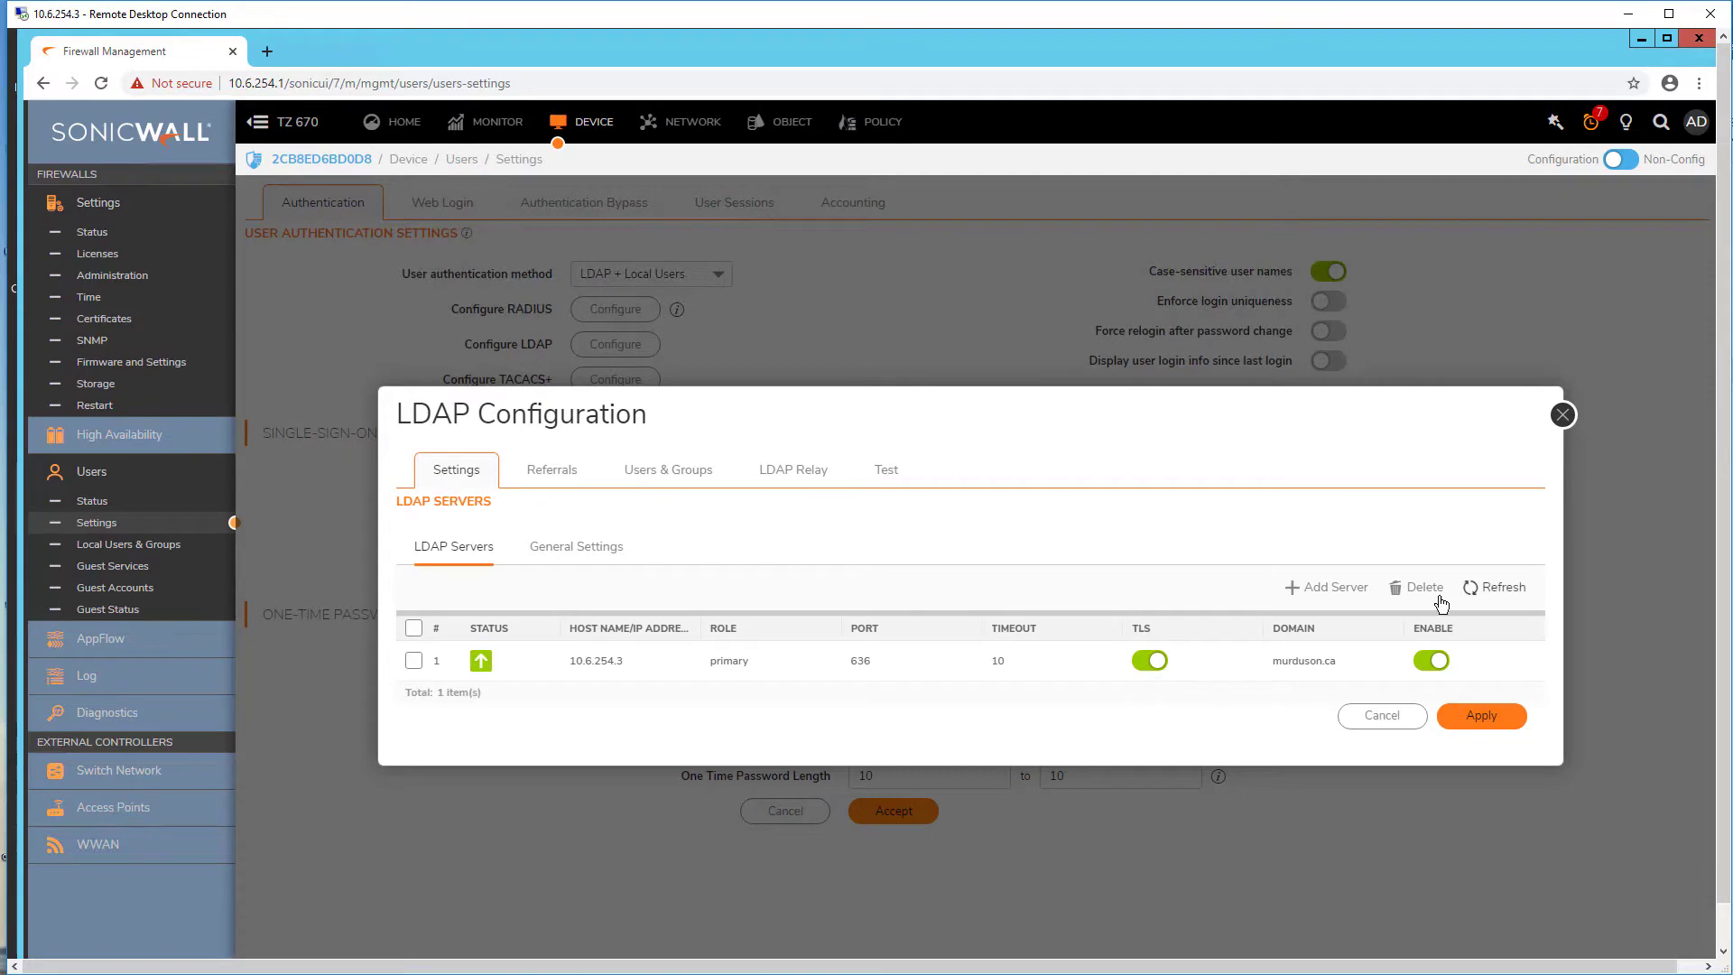
pyautogui.click(886, 470)
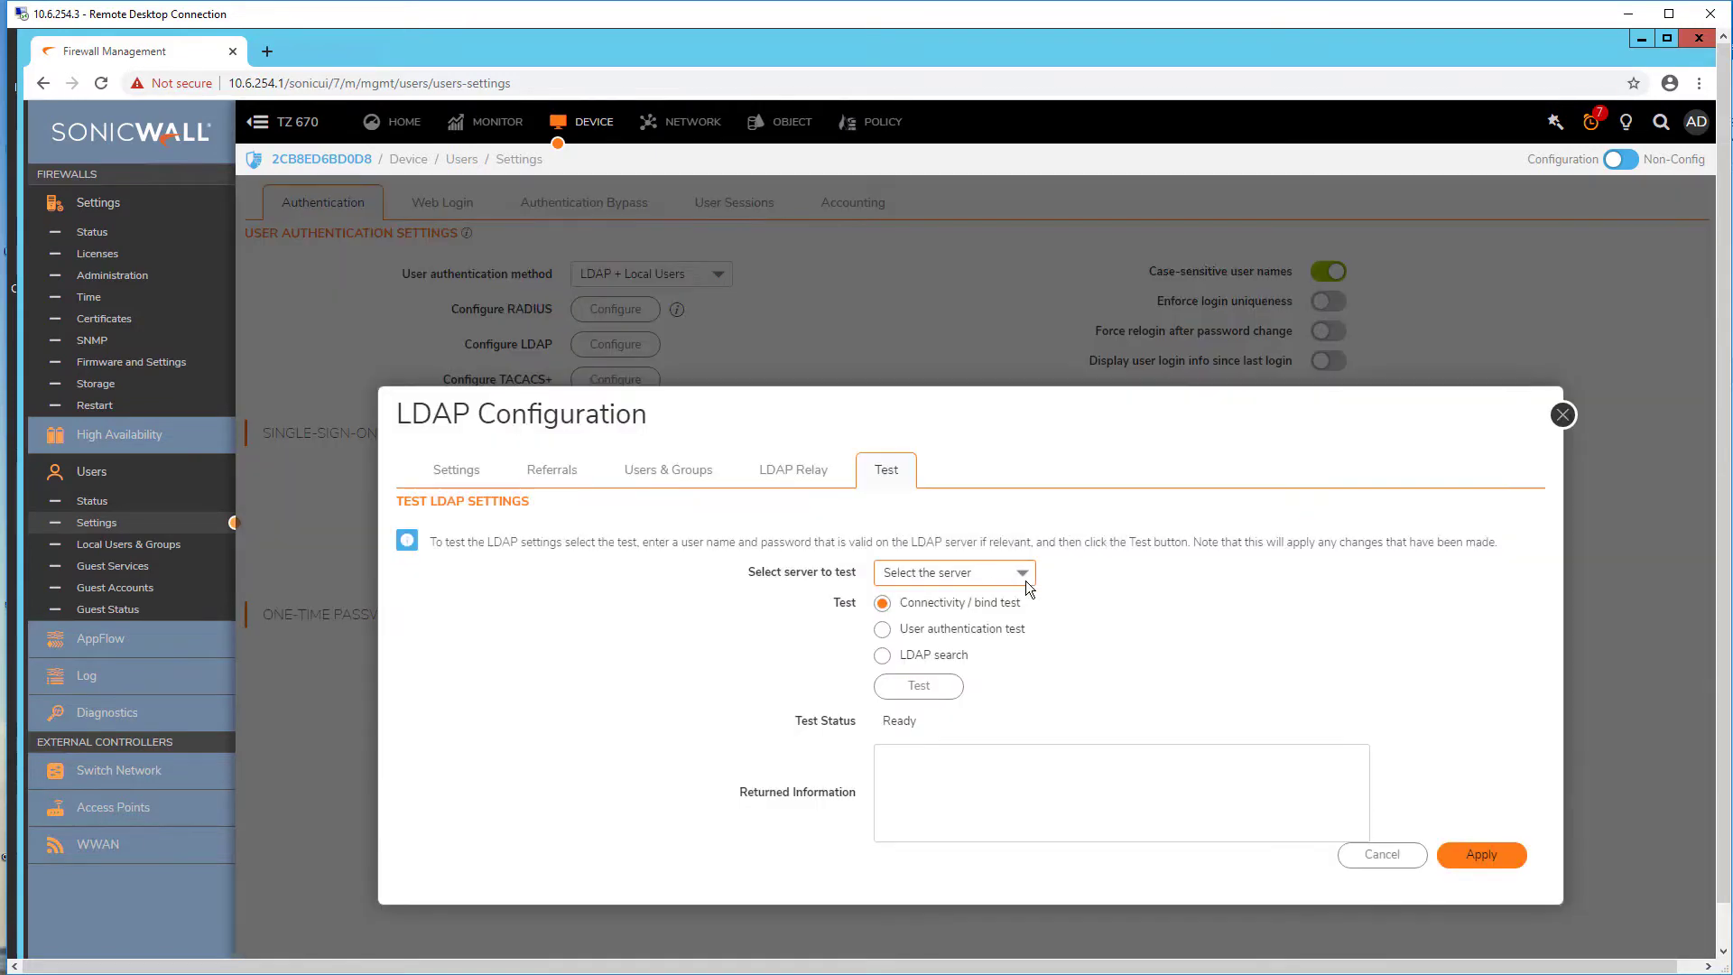
pyautogui.click(1024, 577)
pyautogui.click(992, 626)
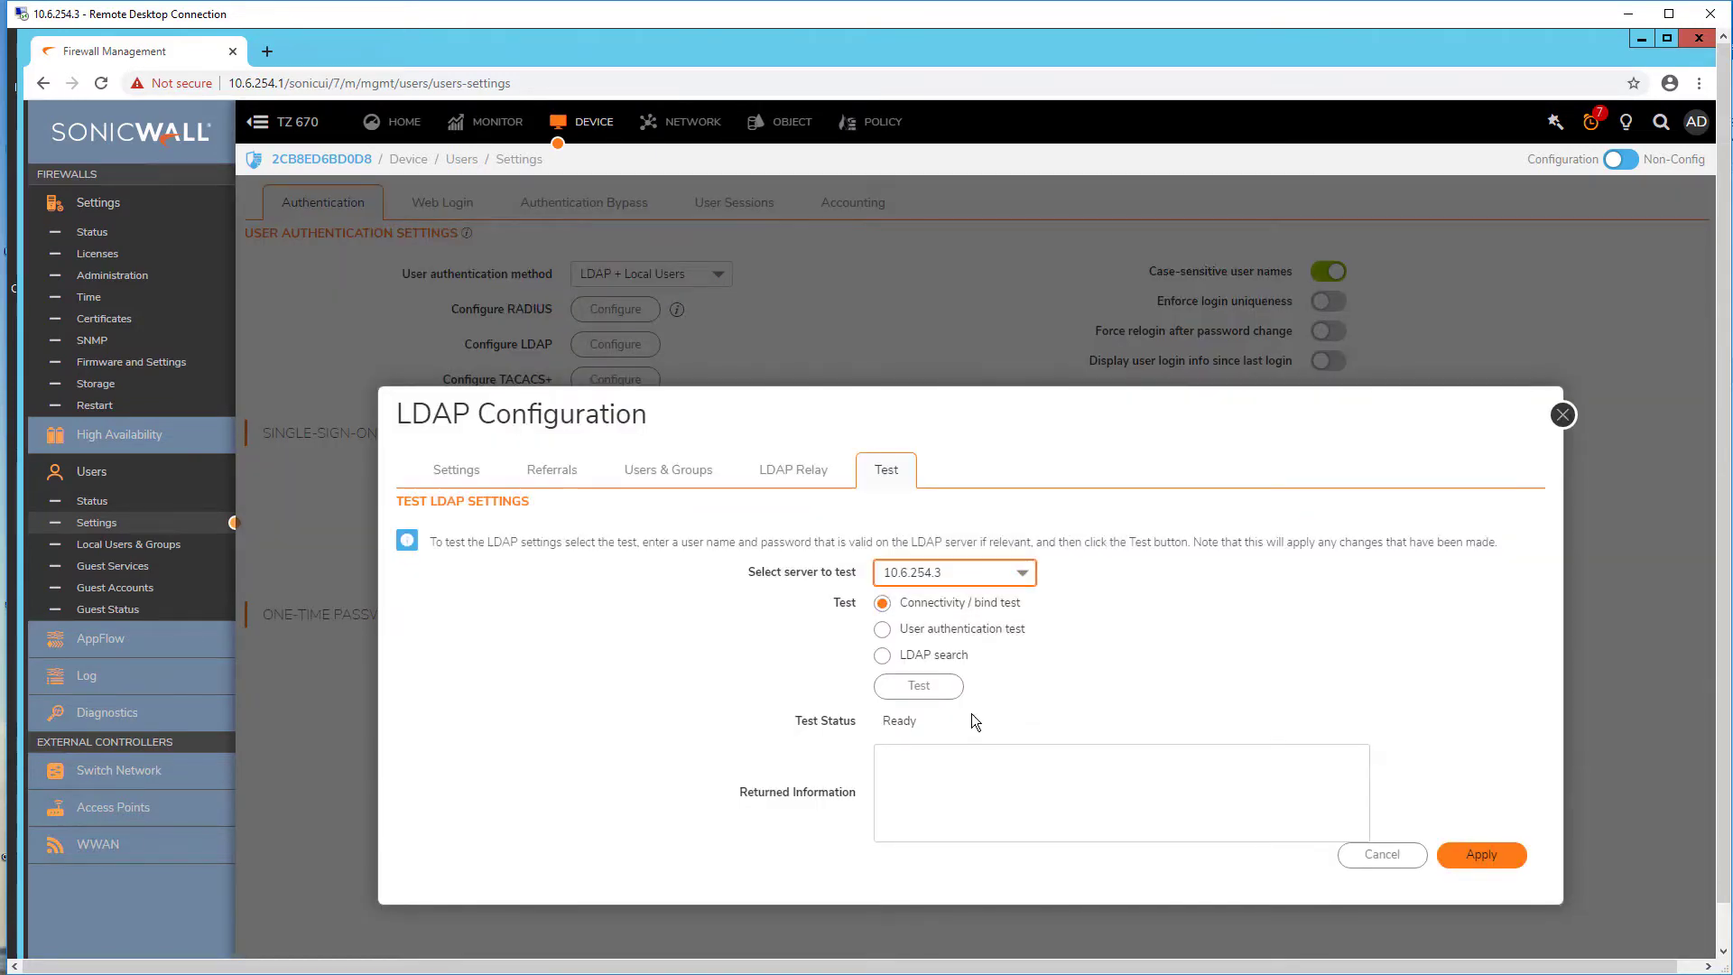
pyautogui.click(919, 688)
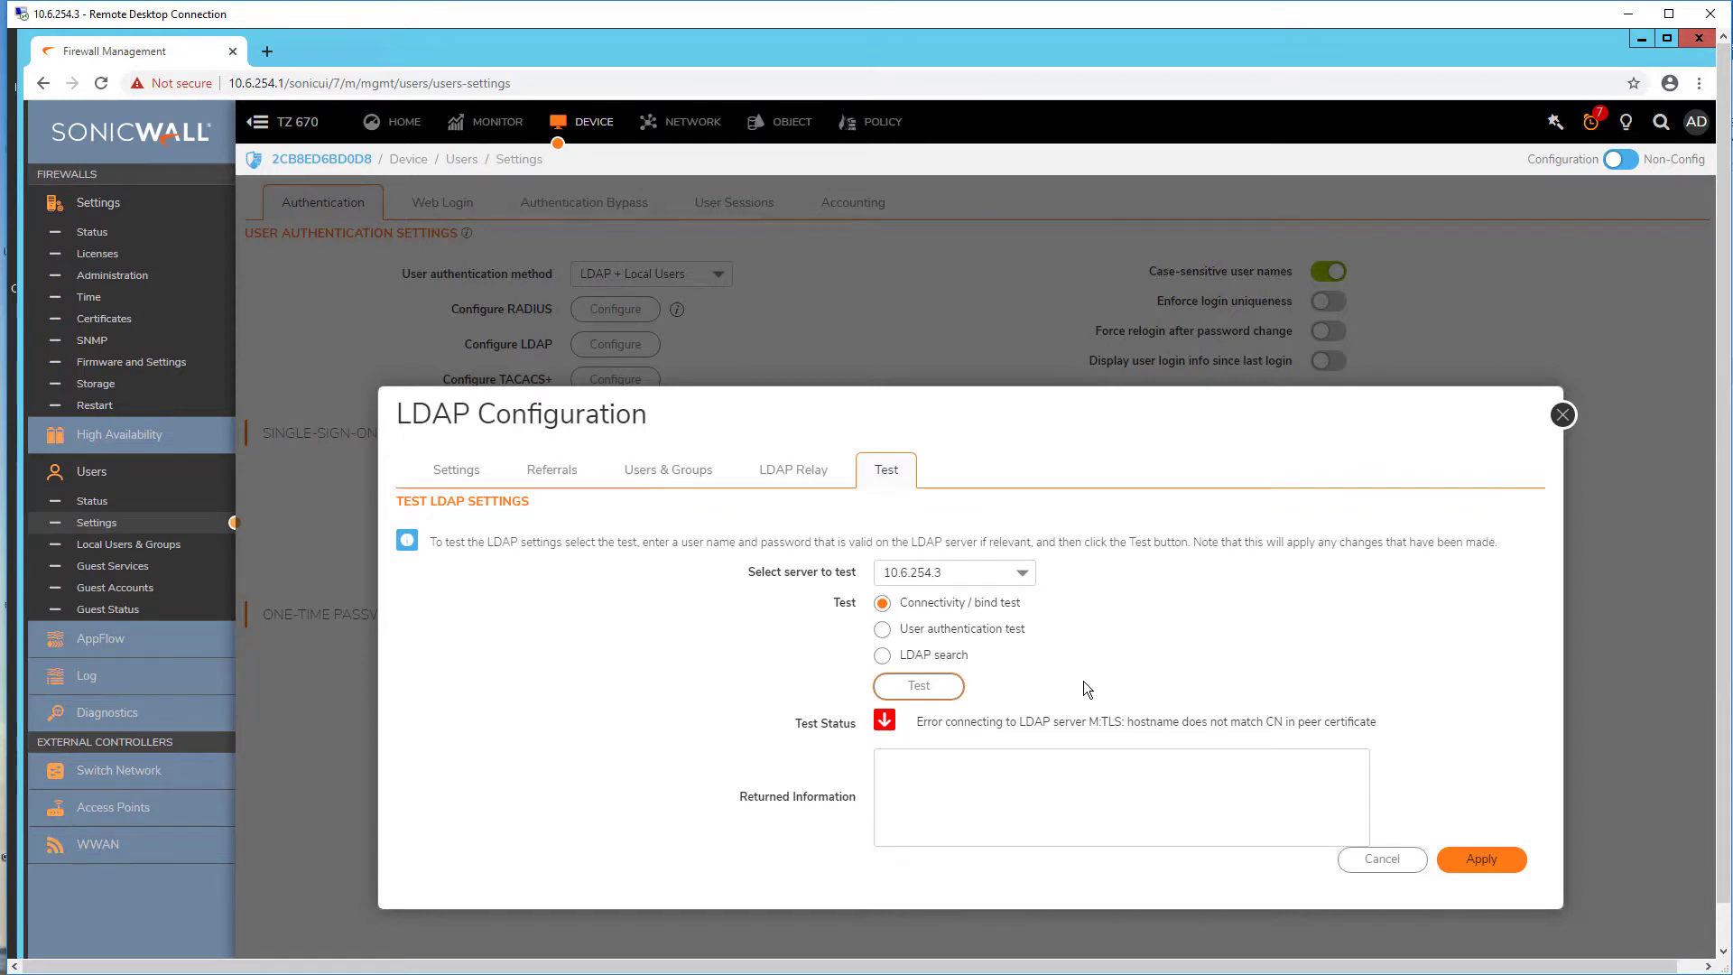
pyautogui.click(456, 469)
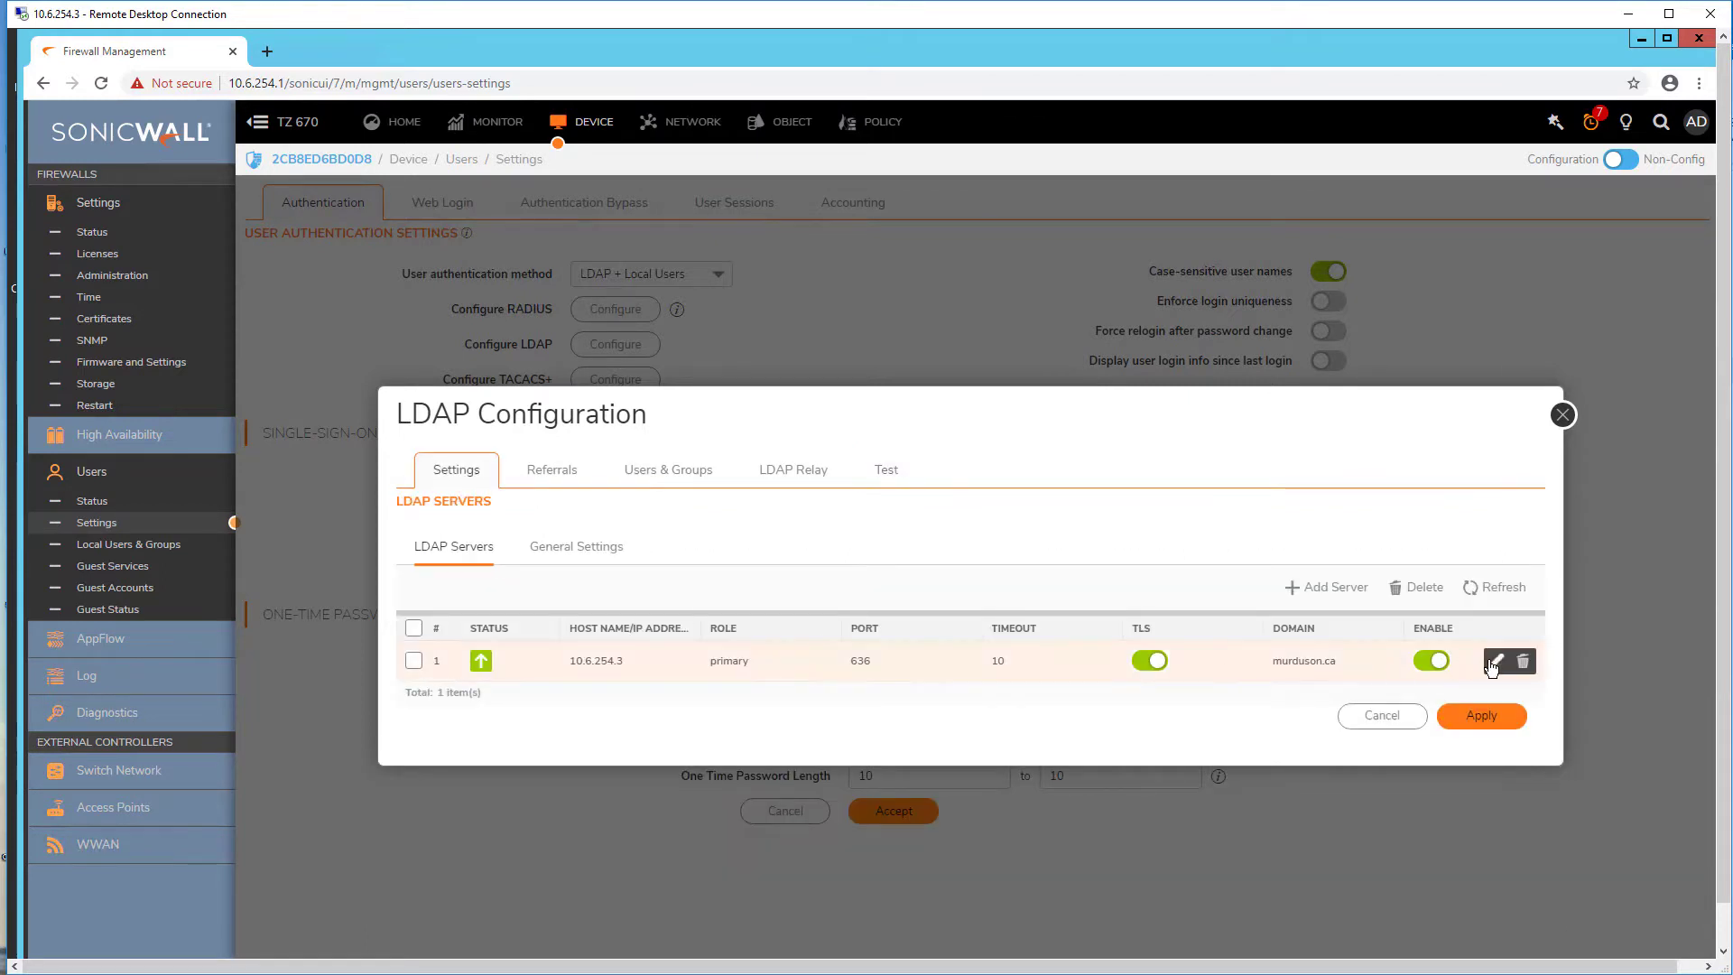
# Step: Replace the LDAP server address 10.6.254.3 with ad.murduson.ca, save, and close the LDAP configuration
pyautogui.click(1496, 661)
pyautogui.moveTo(1004, 611); pyautogui.dragTo(708, 612)
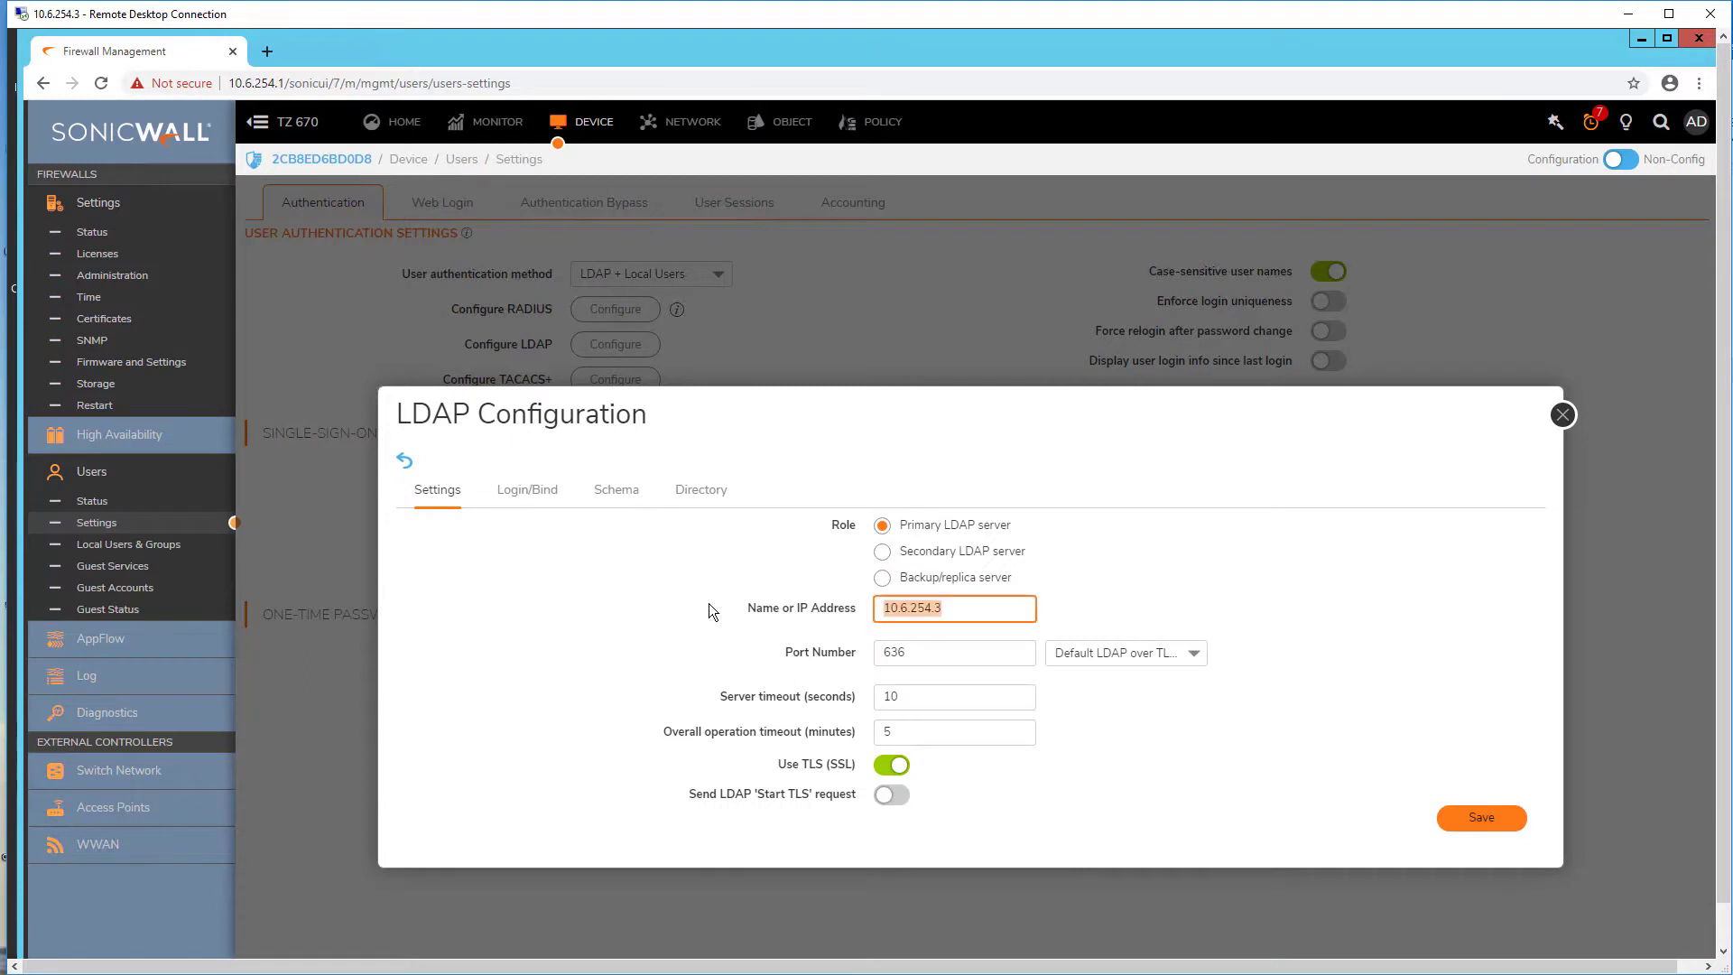
pyautogui.write('ad.murduson.ca')
pyautogui.press('BackSpace')
pyautogui.press('BackSpace')
pyautogui.press('BackSpace')
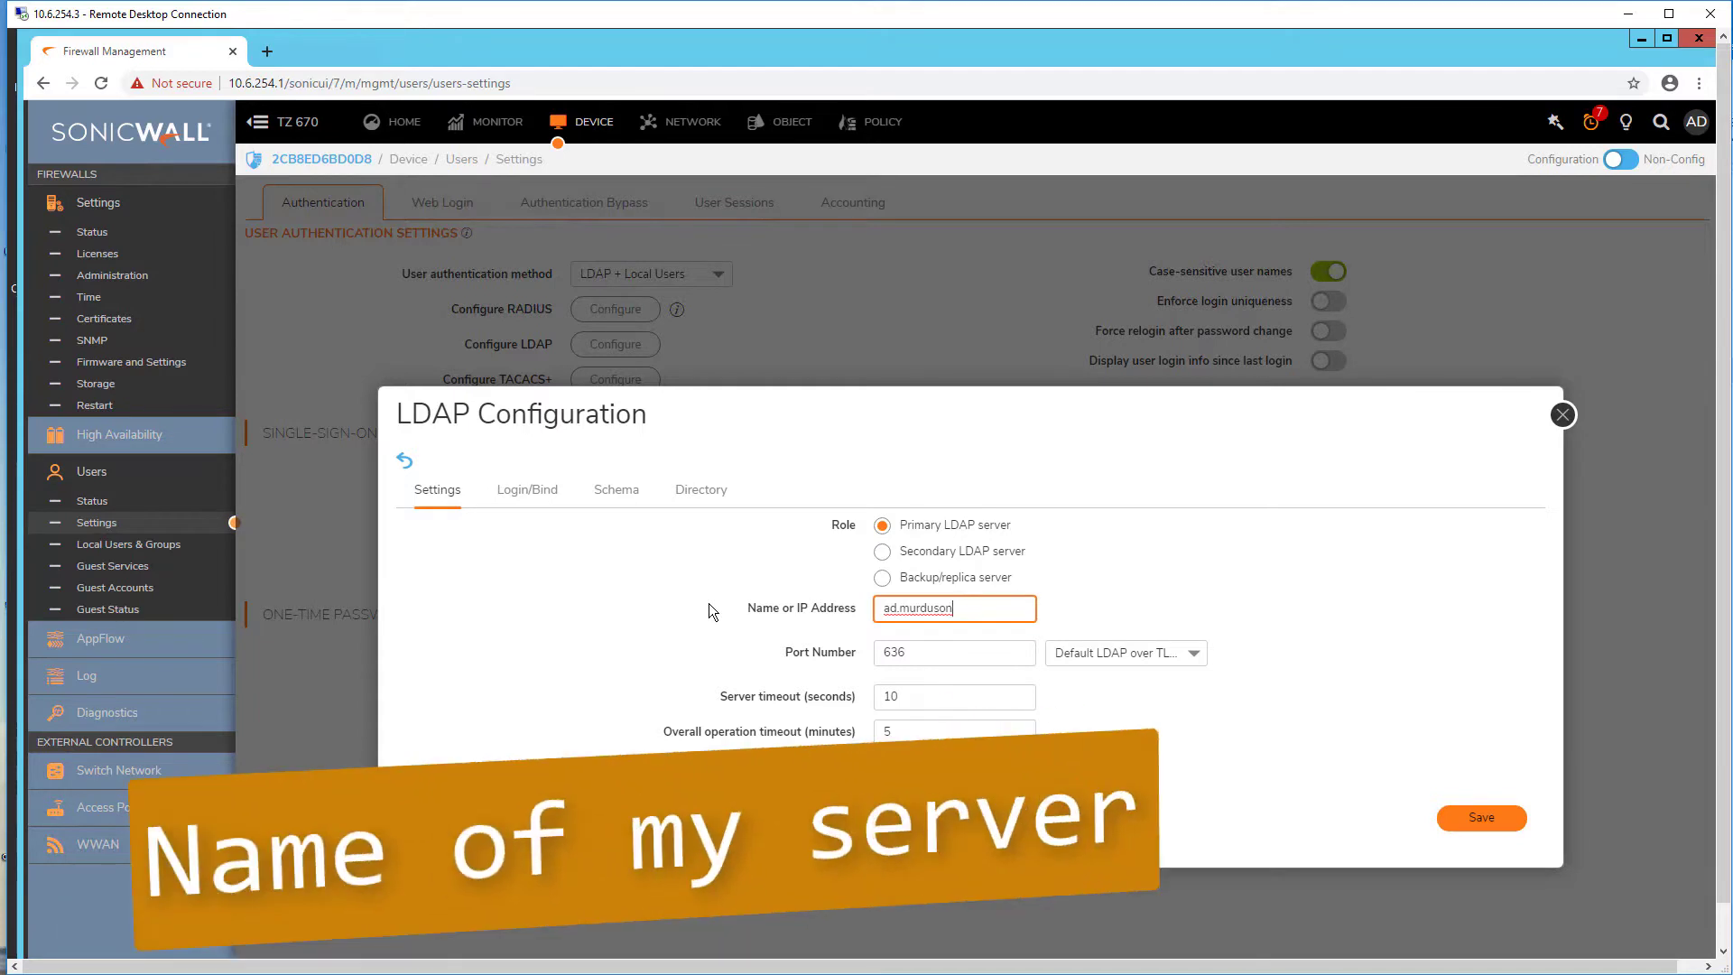
pyautogui.write('.ca')
pyautogui.click(1470, 817)
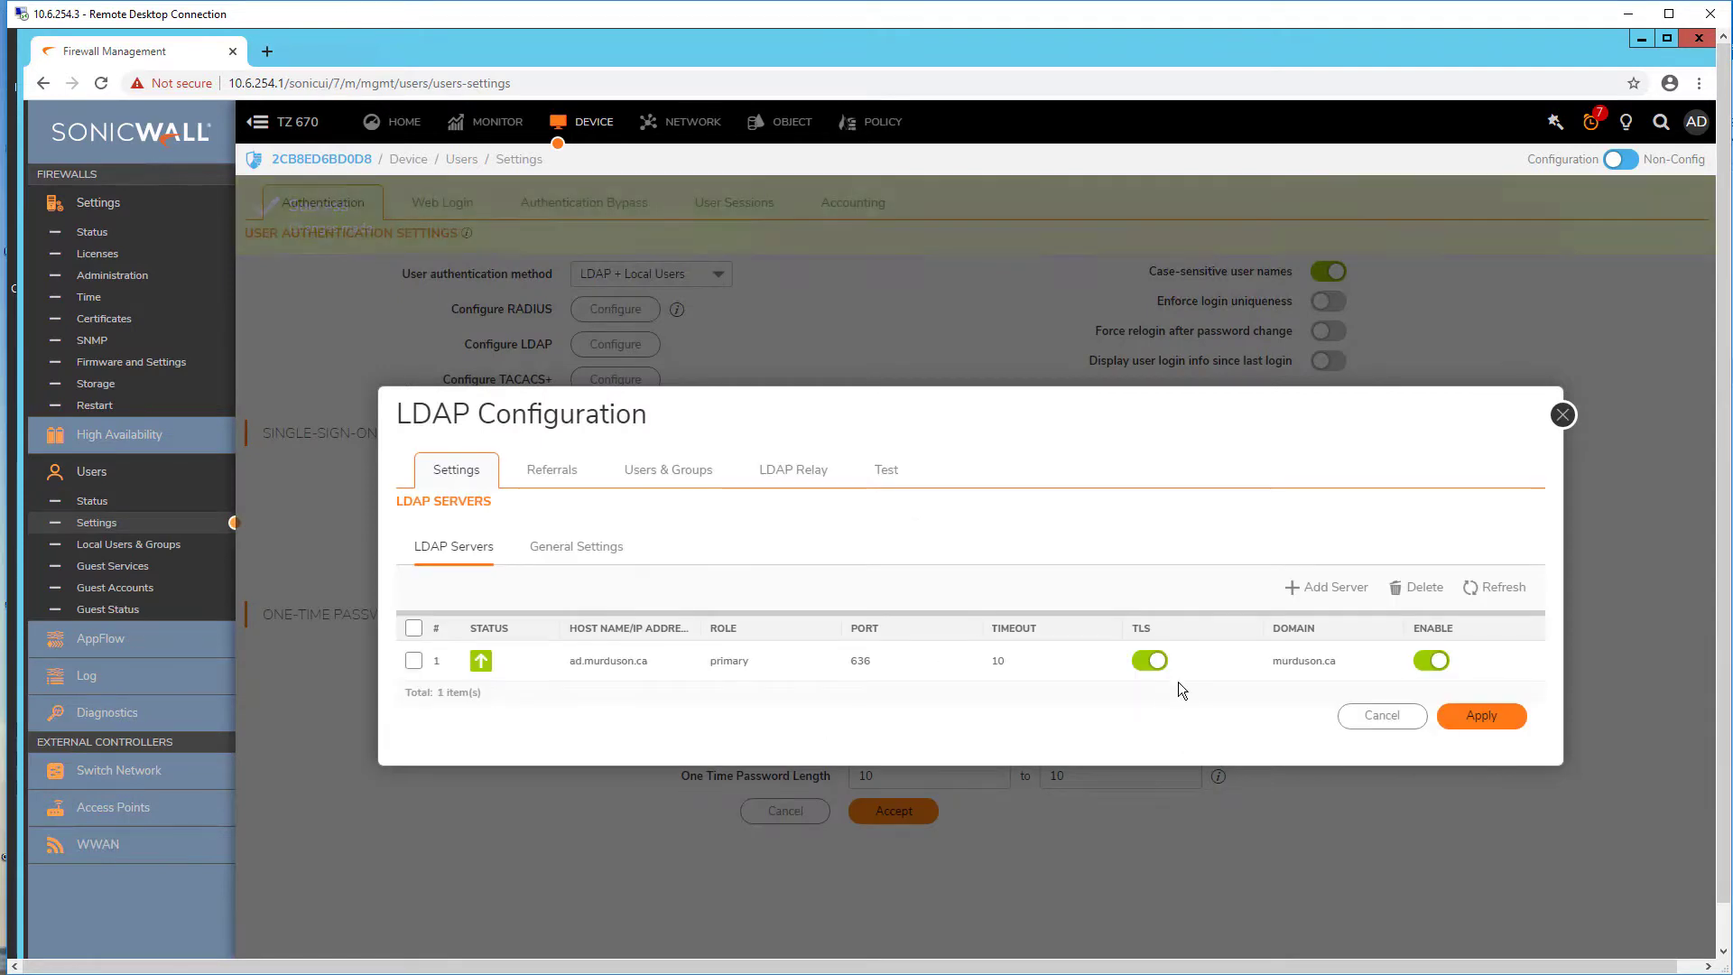
pyautogui.click(1559, 426)
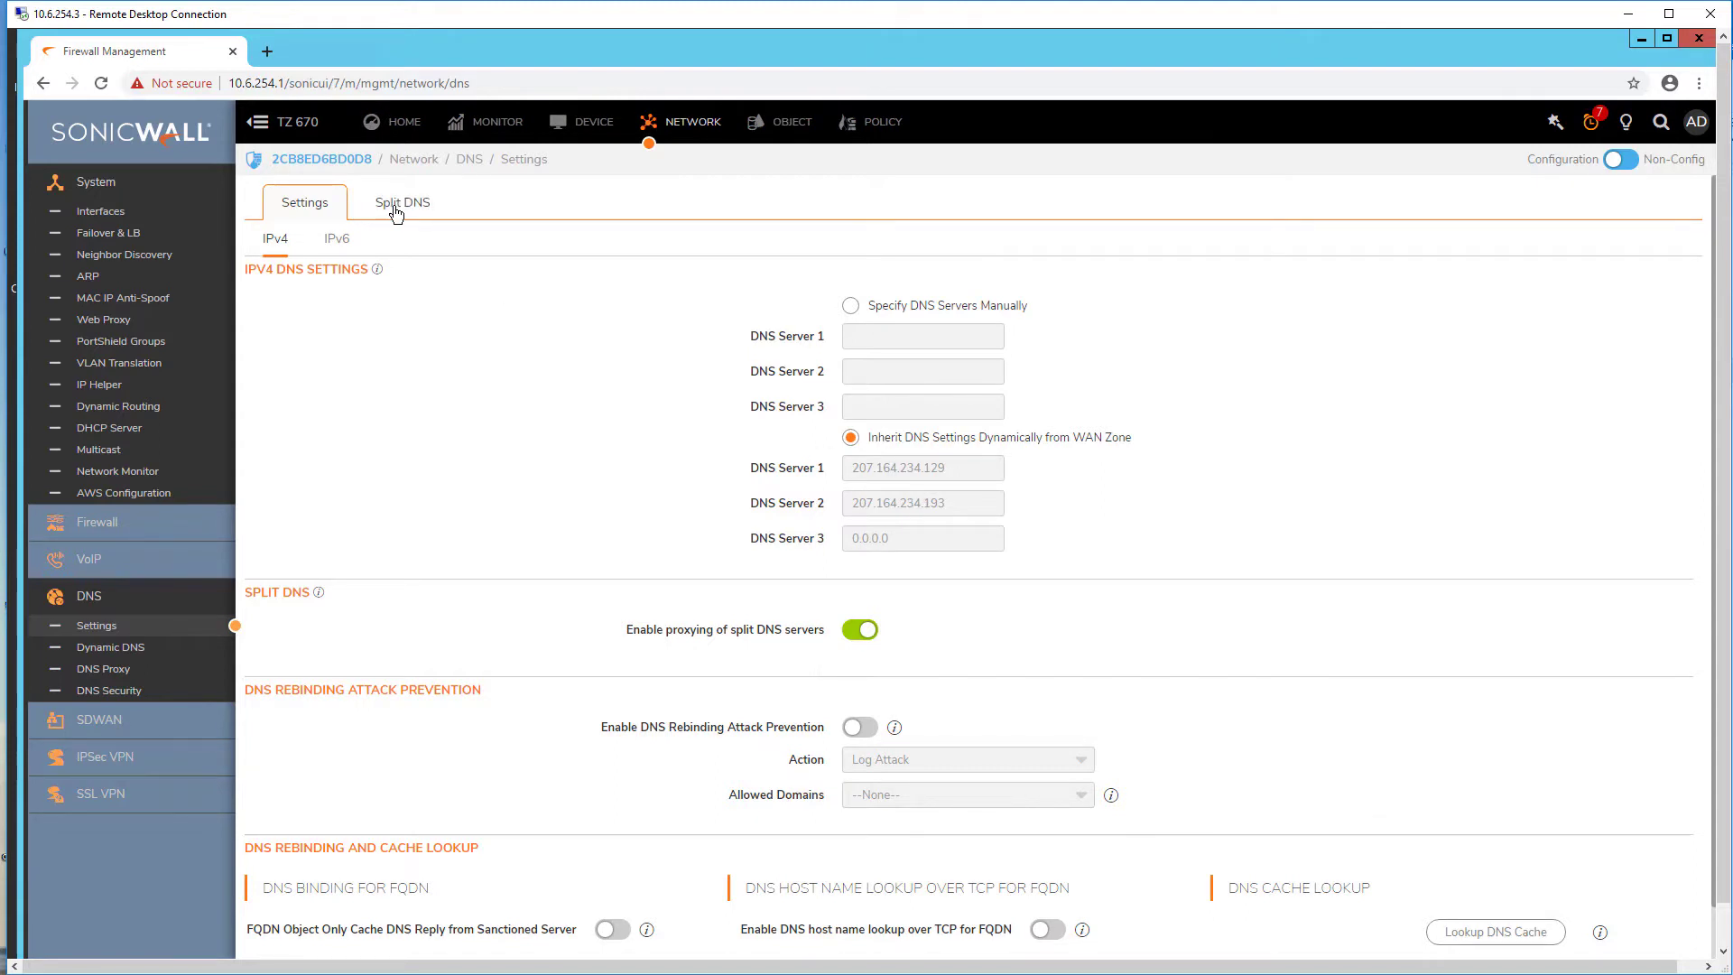
# Step: Add a split DNS entry for murduson.ca using DNS server 10.6.254.3 on interface X0
pyautogui.click(397, 214)
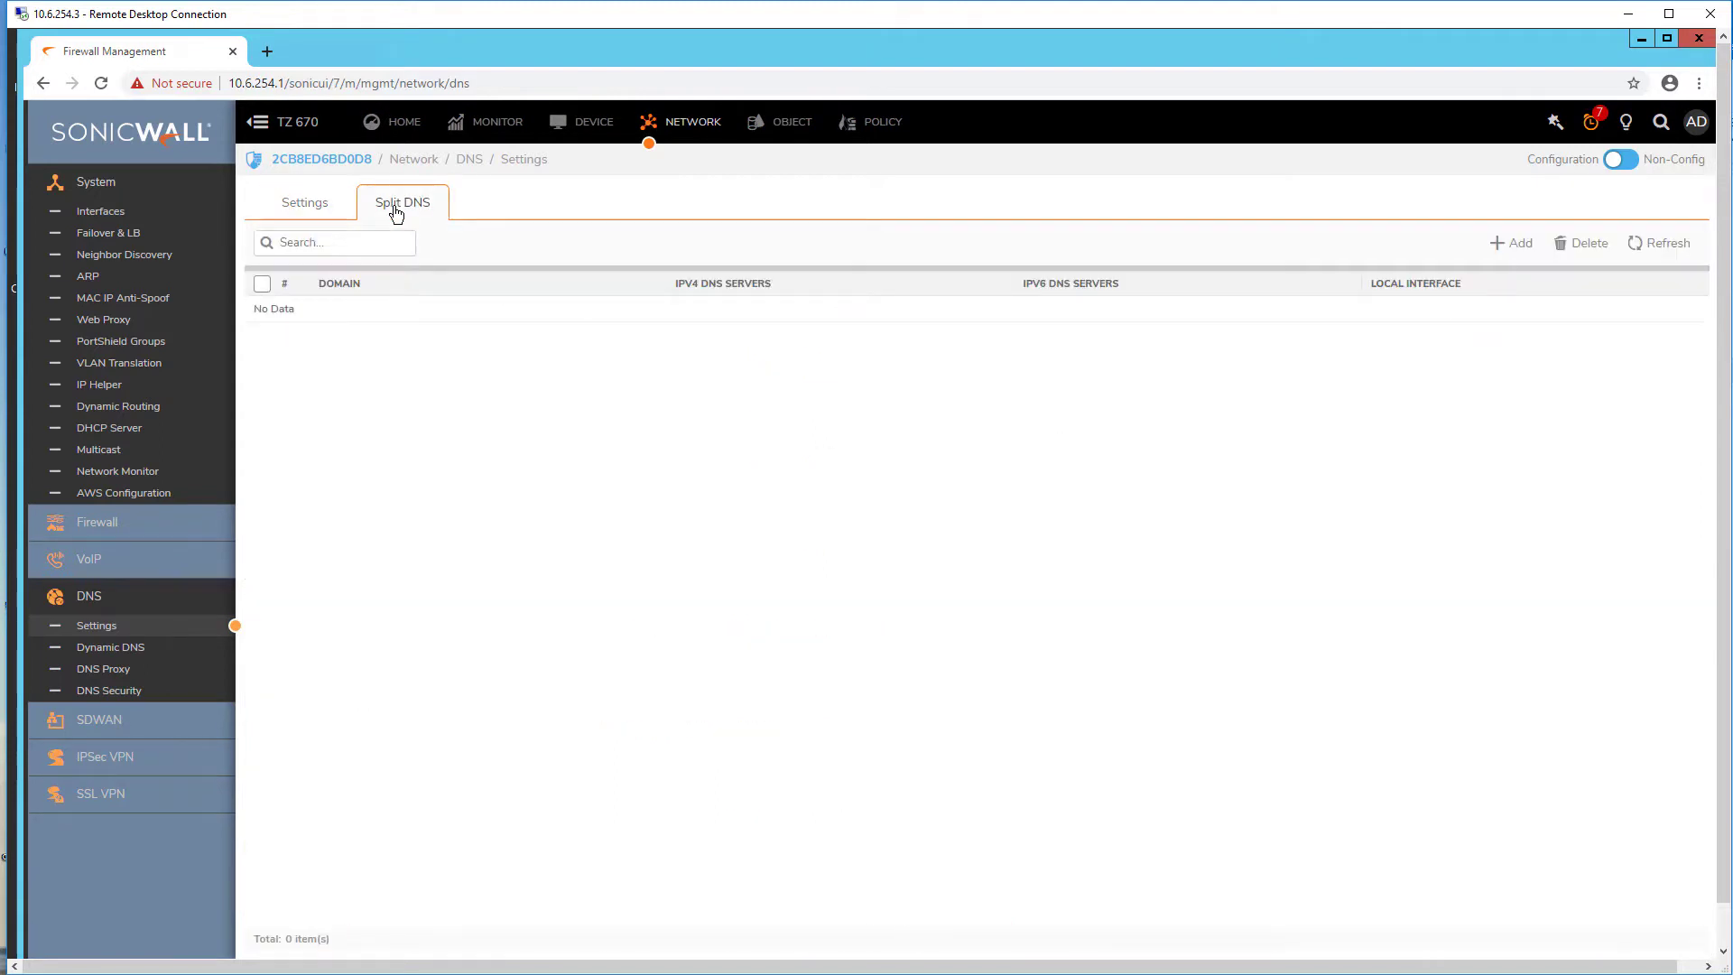
pyautogui.click(1511, 243)
pyautogui.click(990, 547)
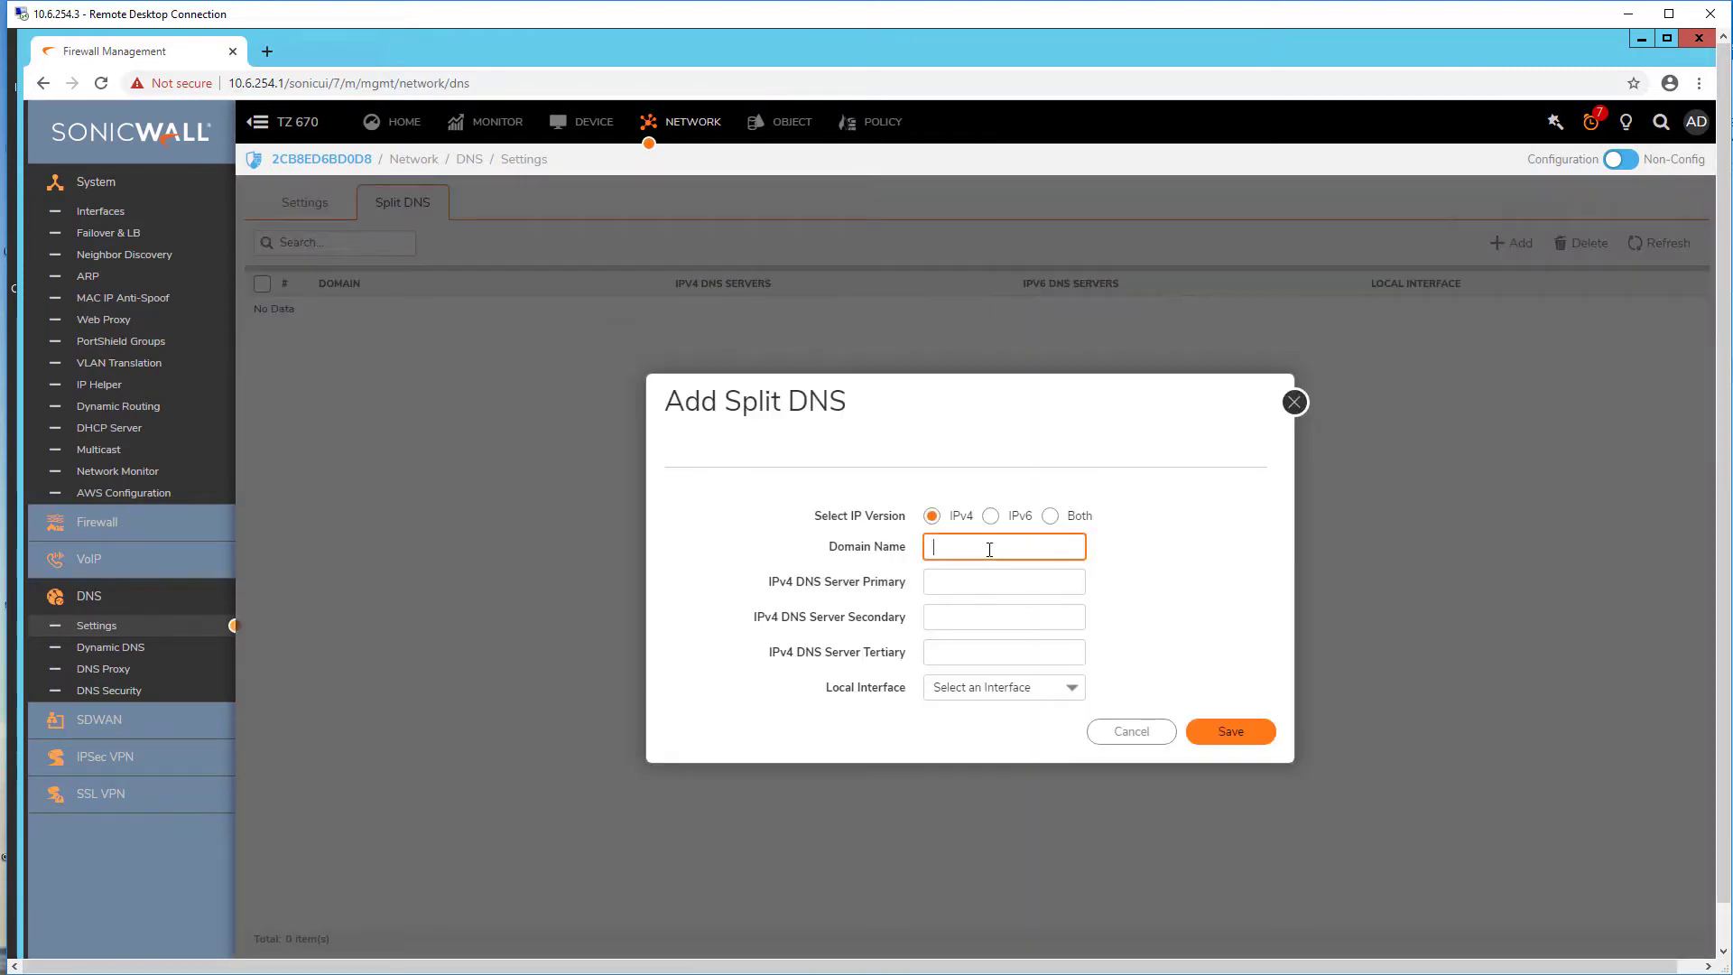
pyautogui.write('murduson.ca')
pyautogui.click(991, 588)
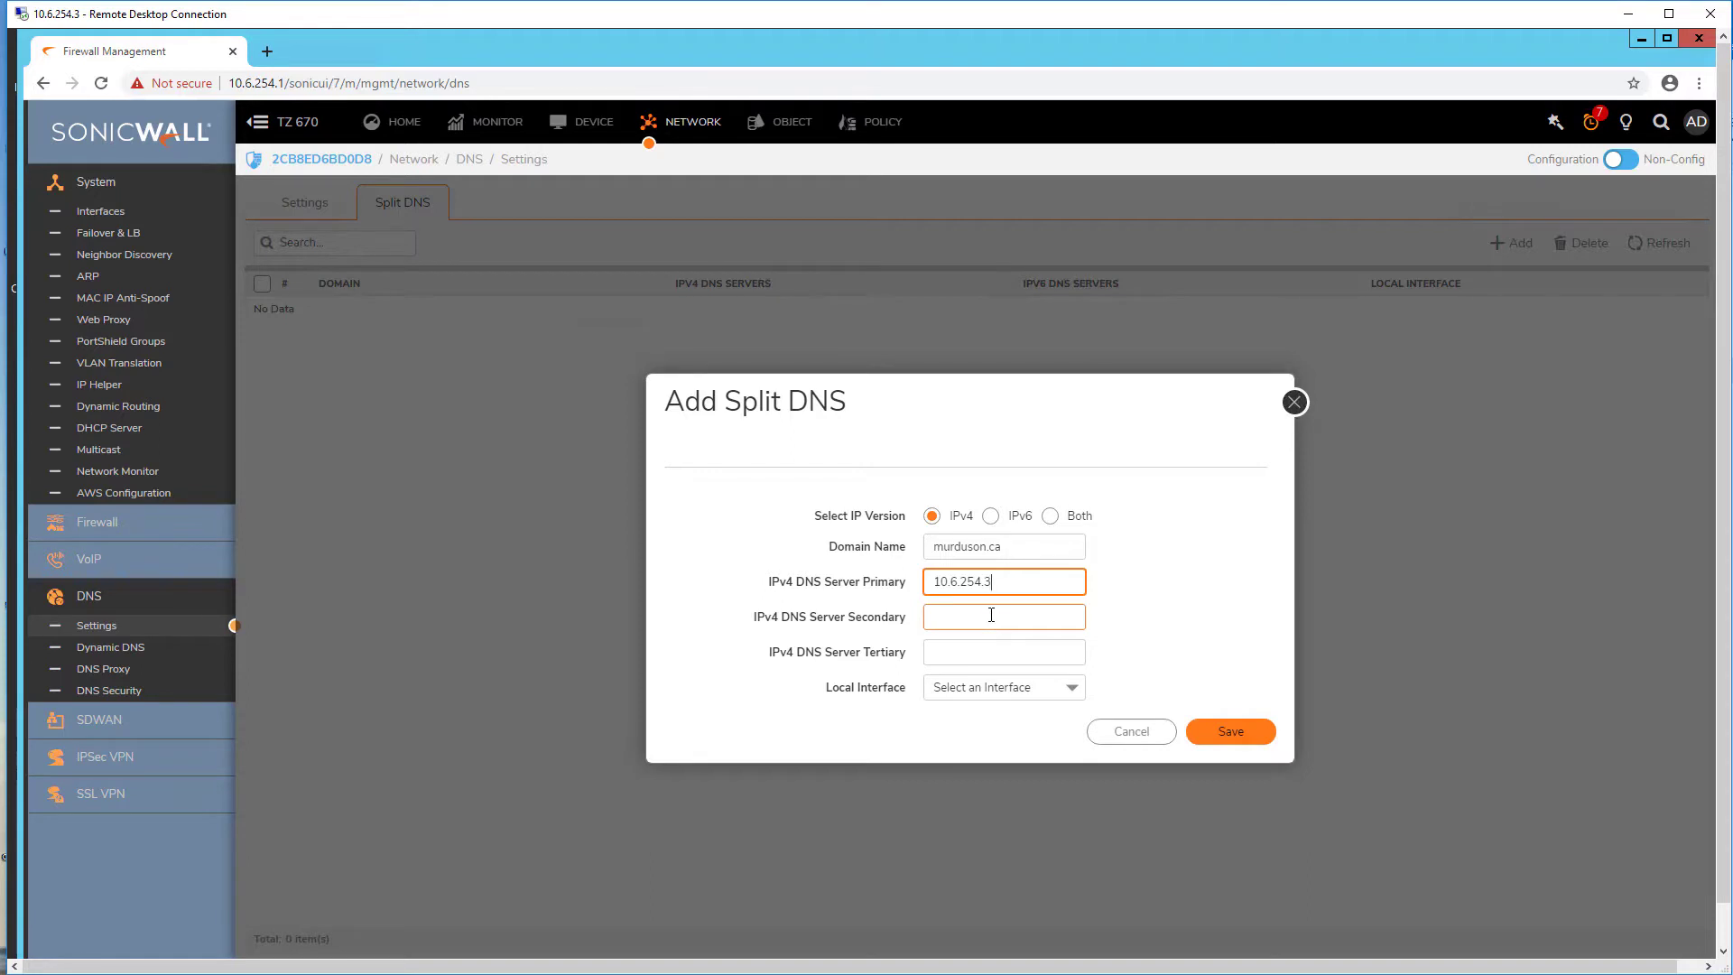
pyautogui.click(1063, 692)
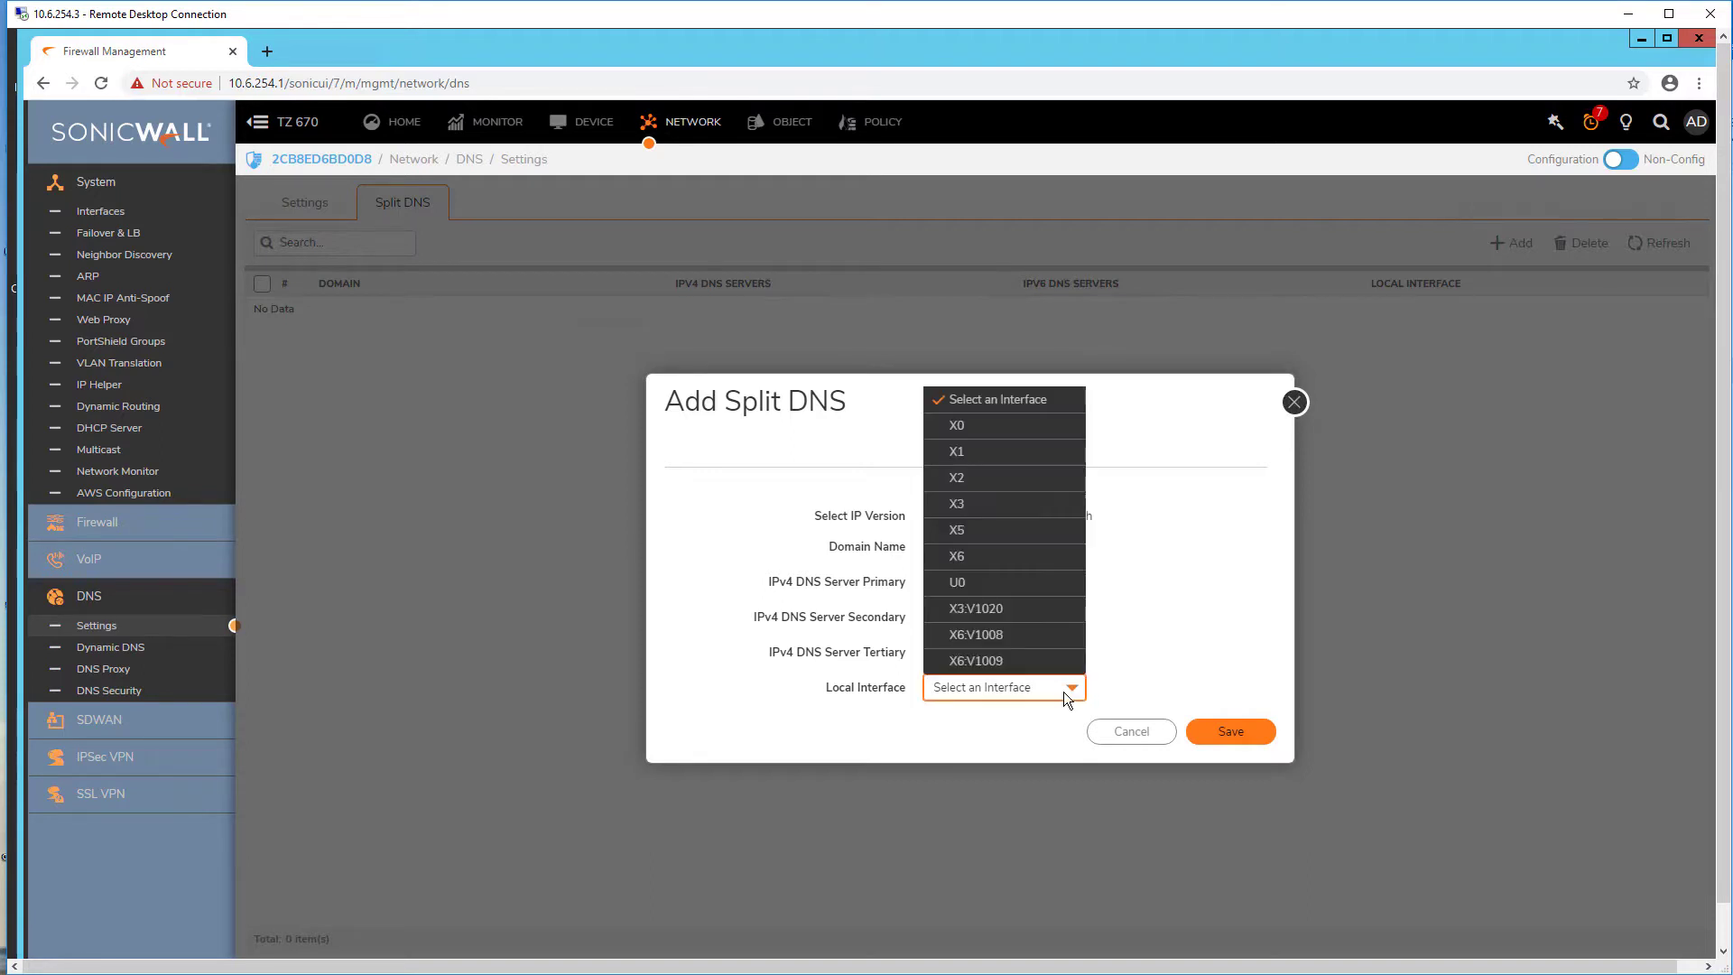
pyautogui.click(1005, 433)
pyautogui.click(1249, 740)
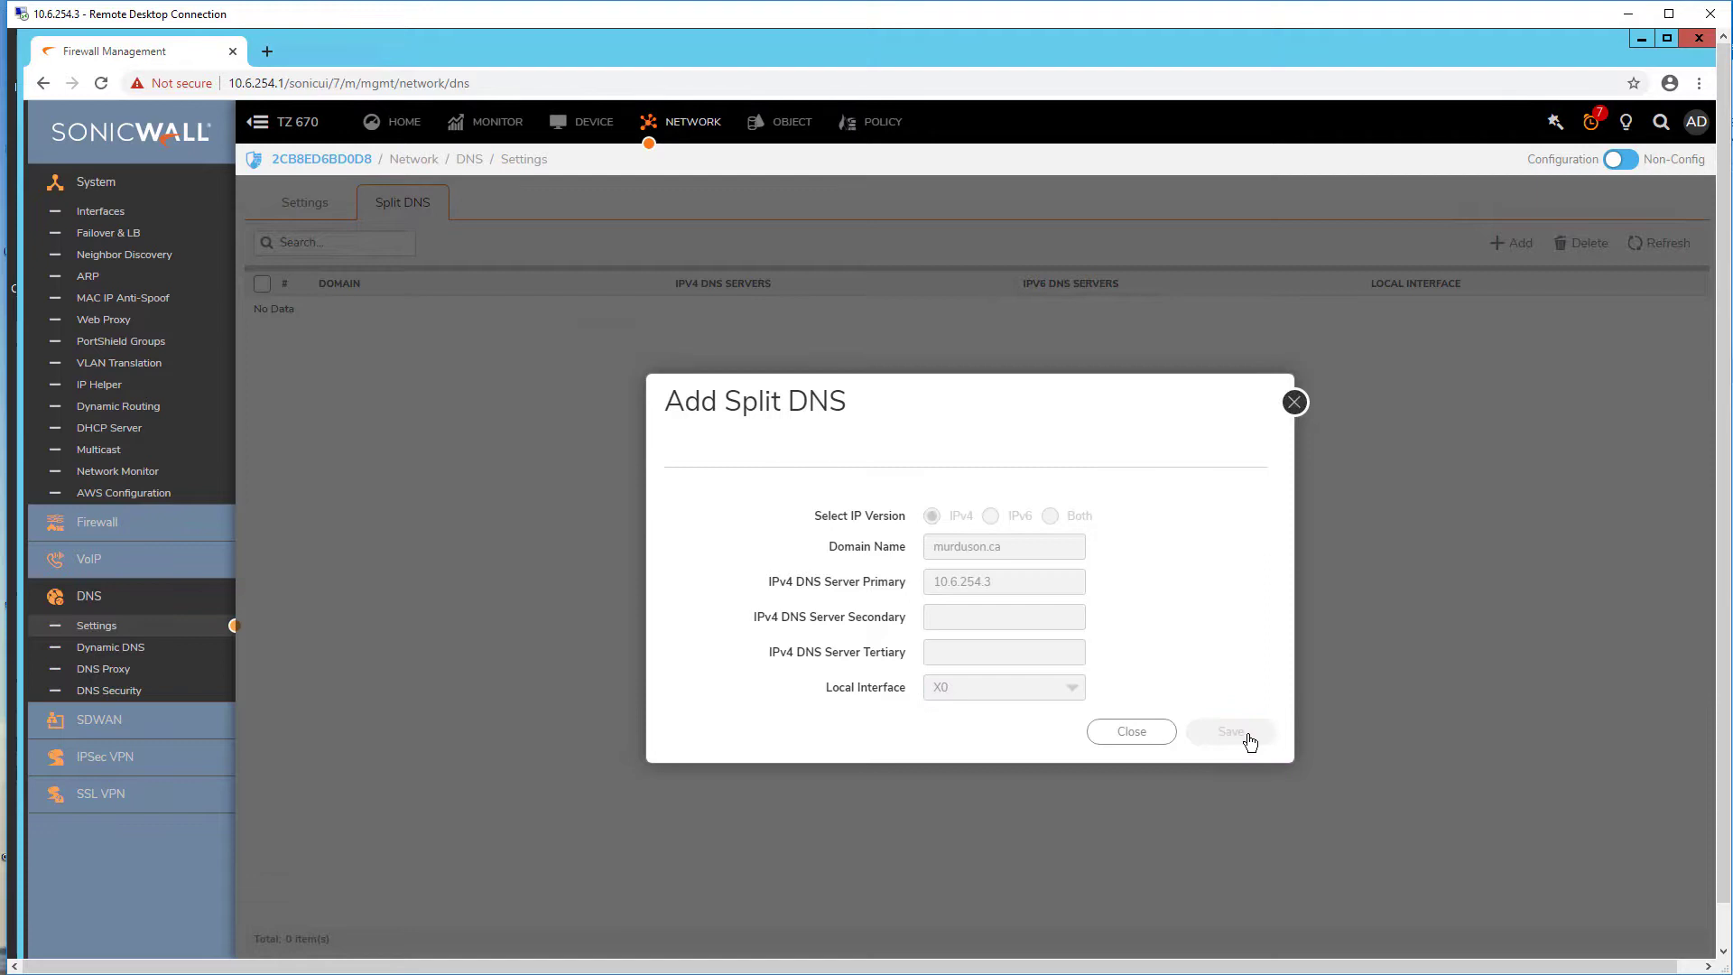
pyautogui.click(1293, 403)
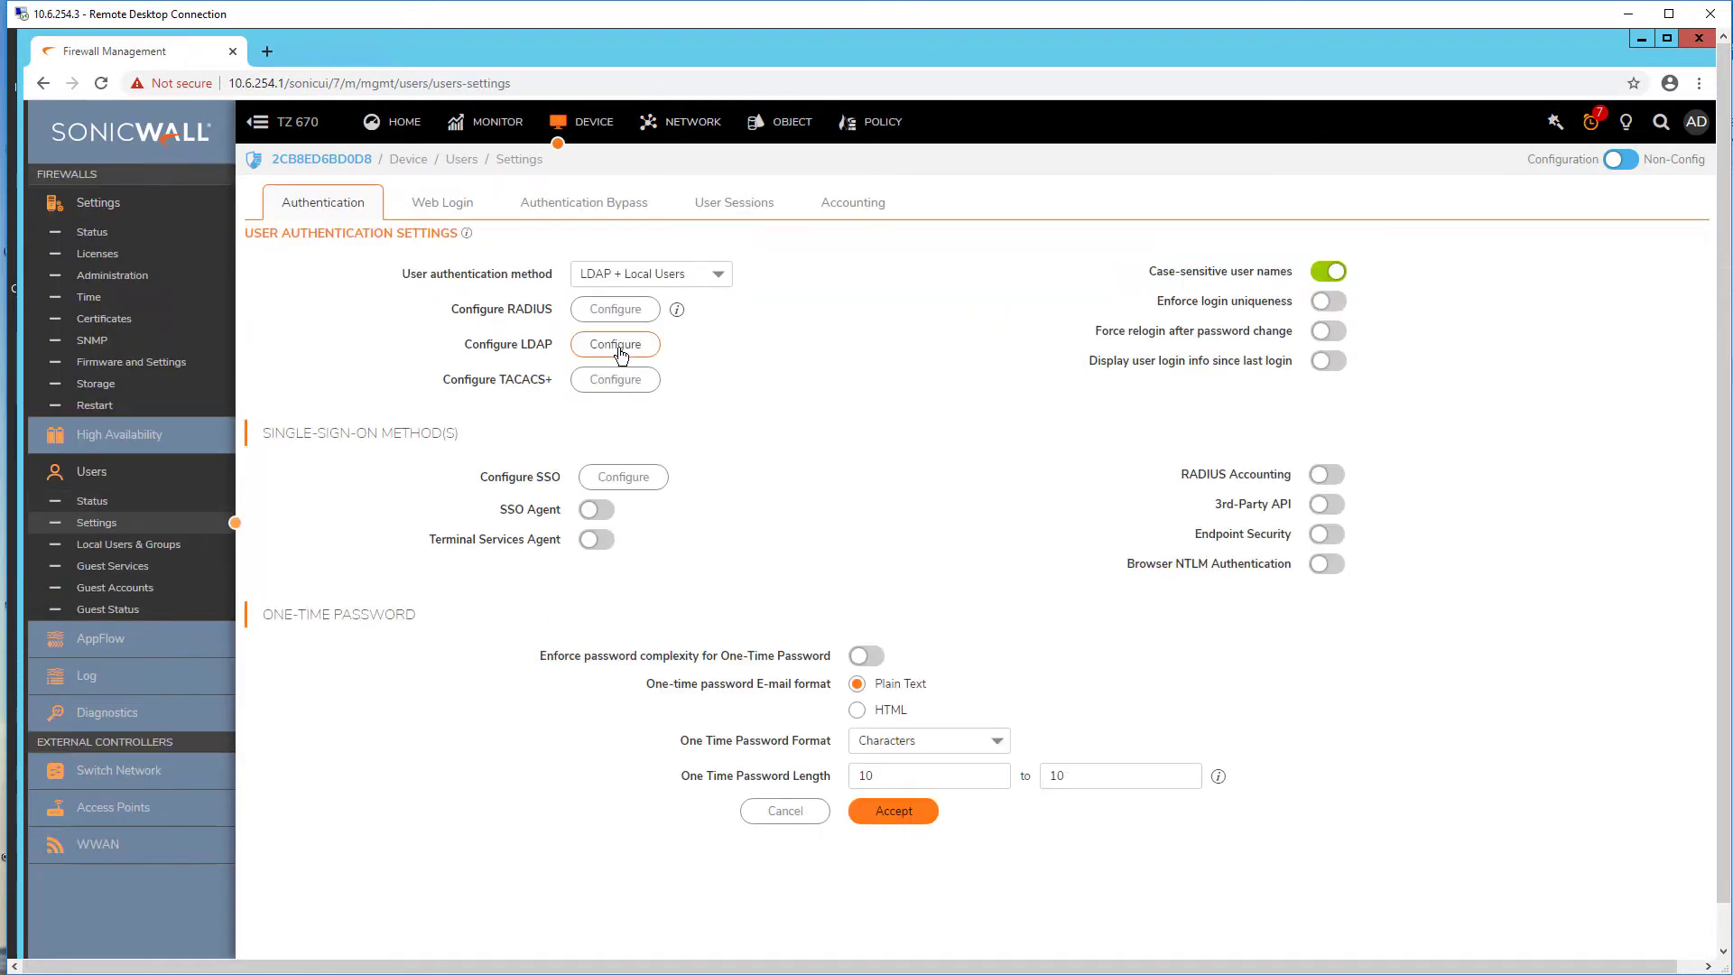
# Step: Refresh the LDAP servers and run a bind test against ad.murduson.ca
pyautogui.click(615, 344)
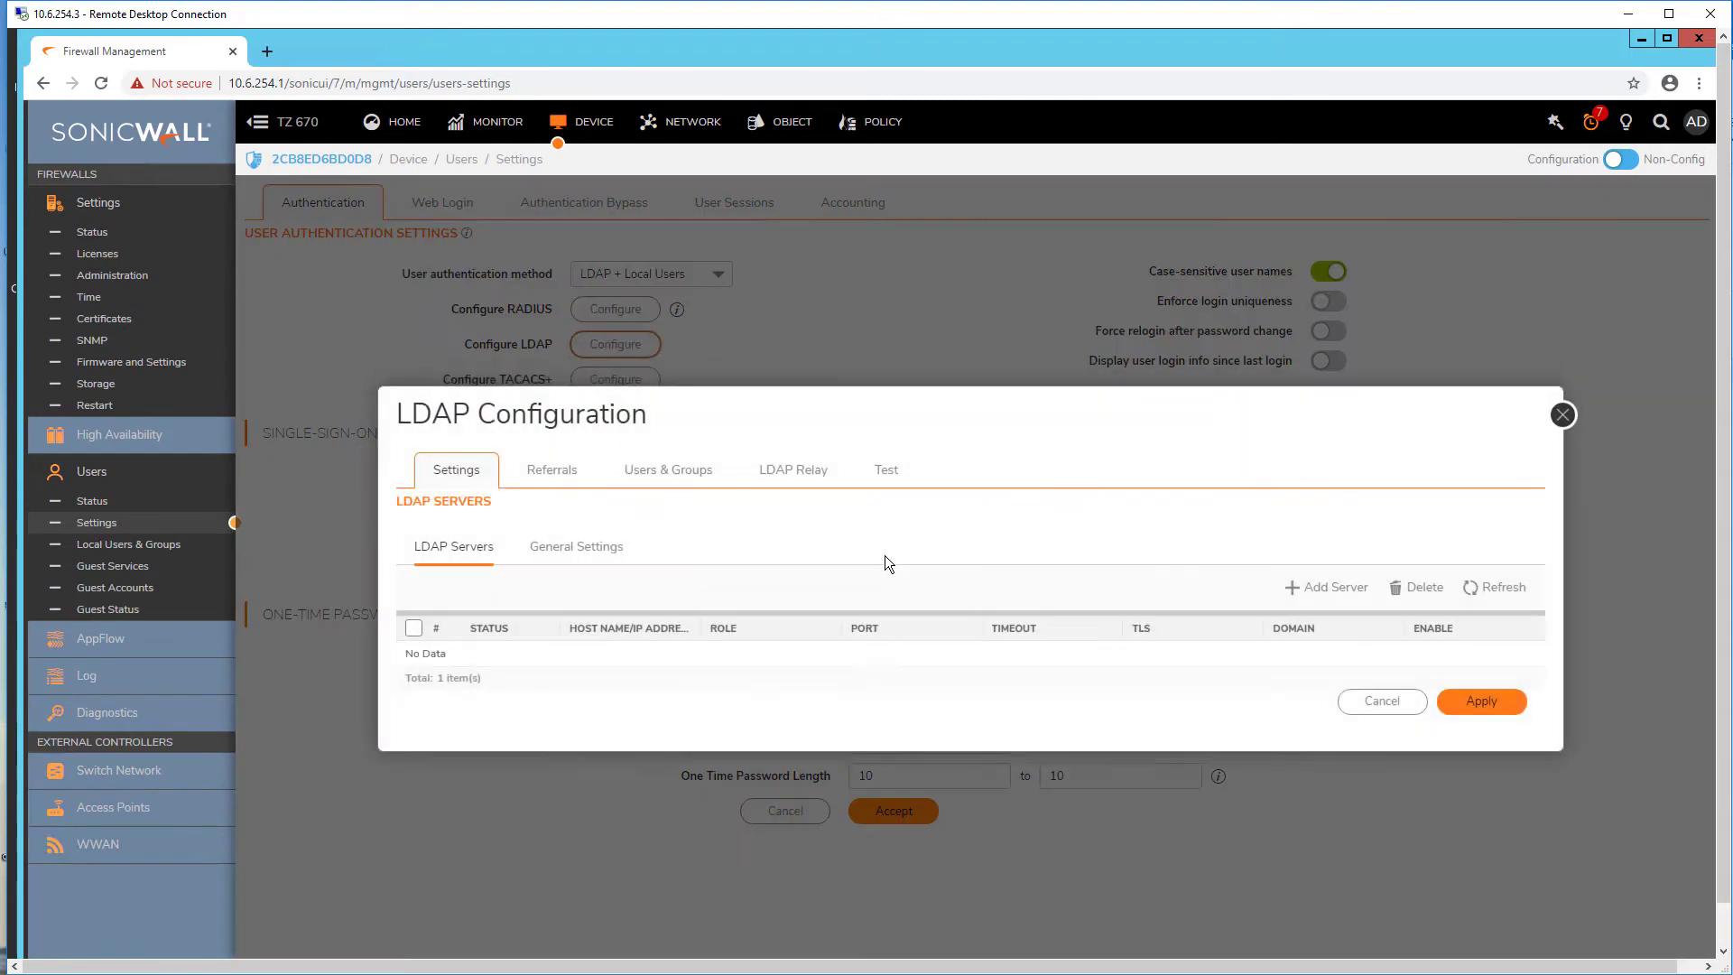
pyautogui.click(1516, 585)
pyautogui.click(873, 475)
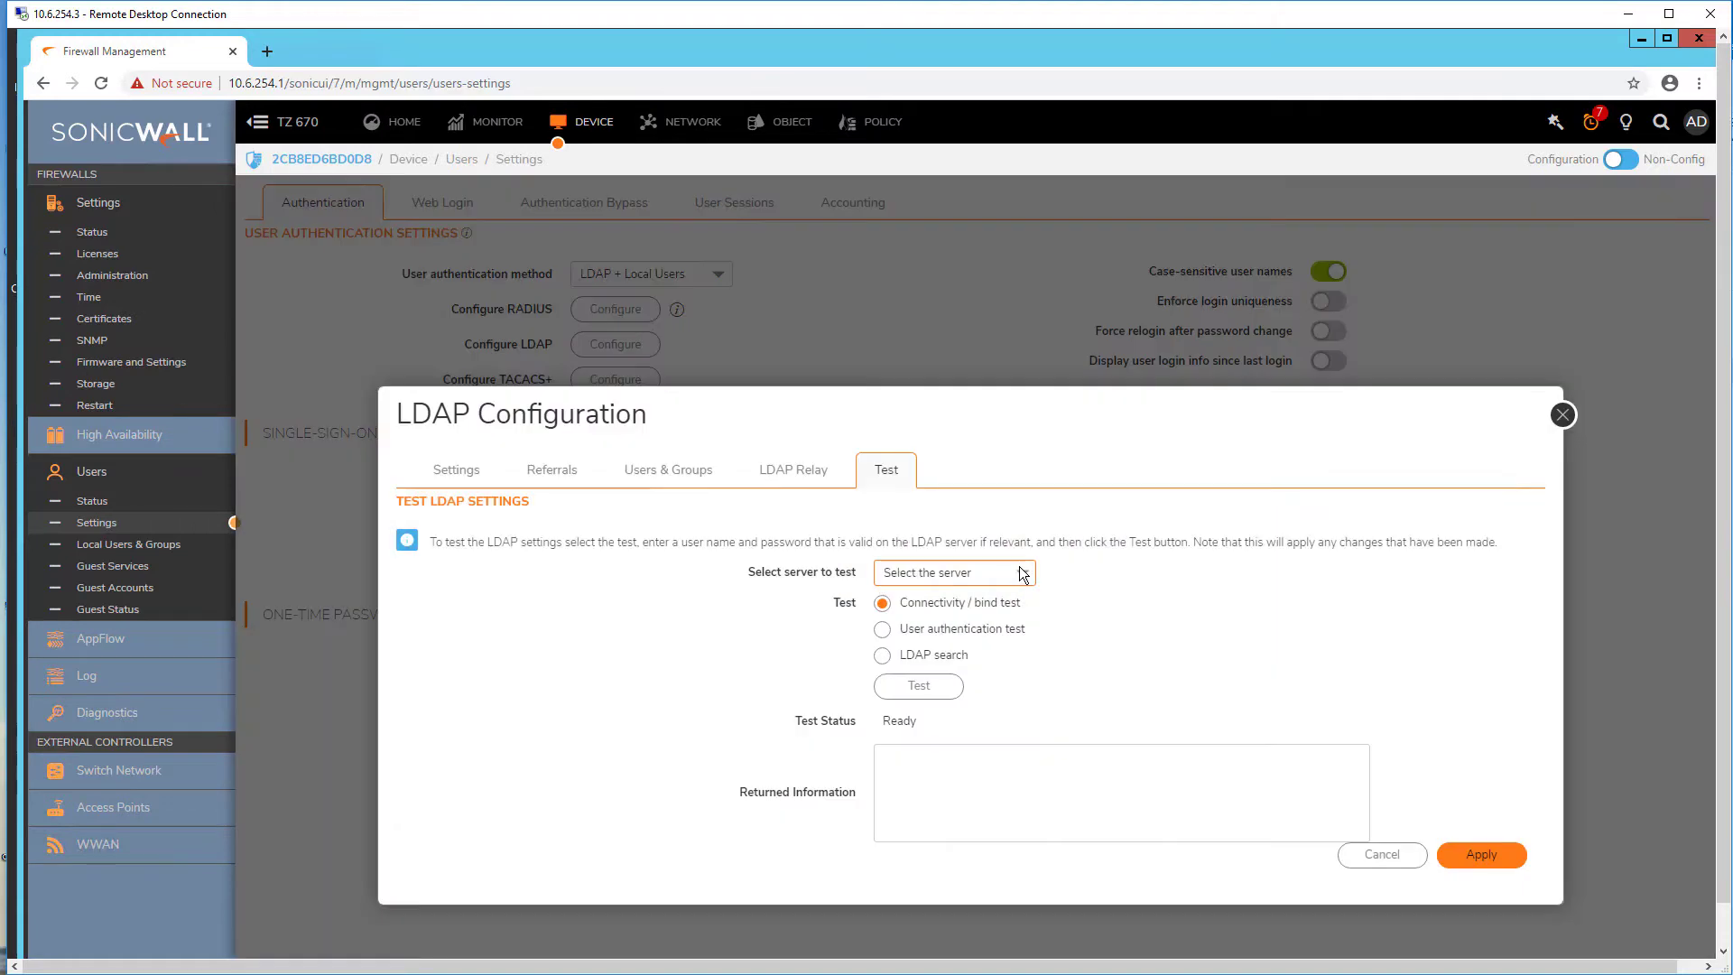
pyautogui.click(1020, 573)
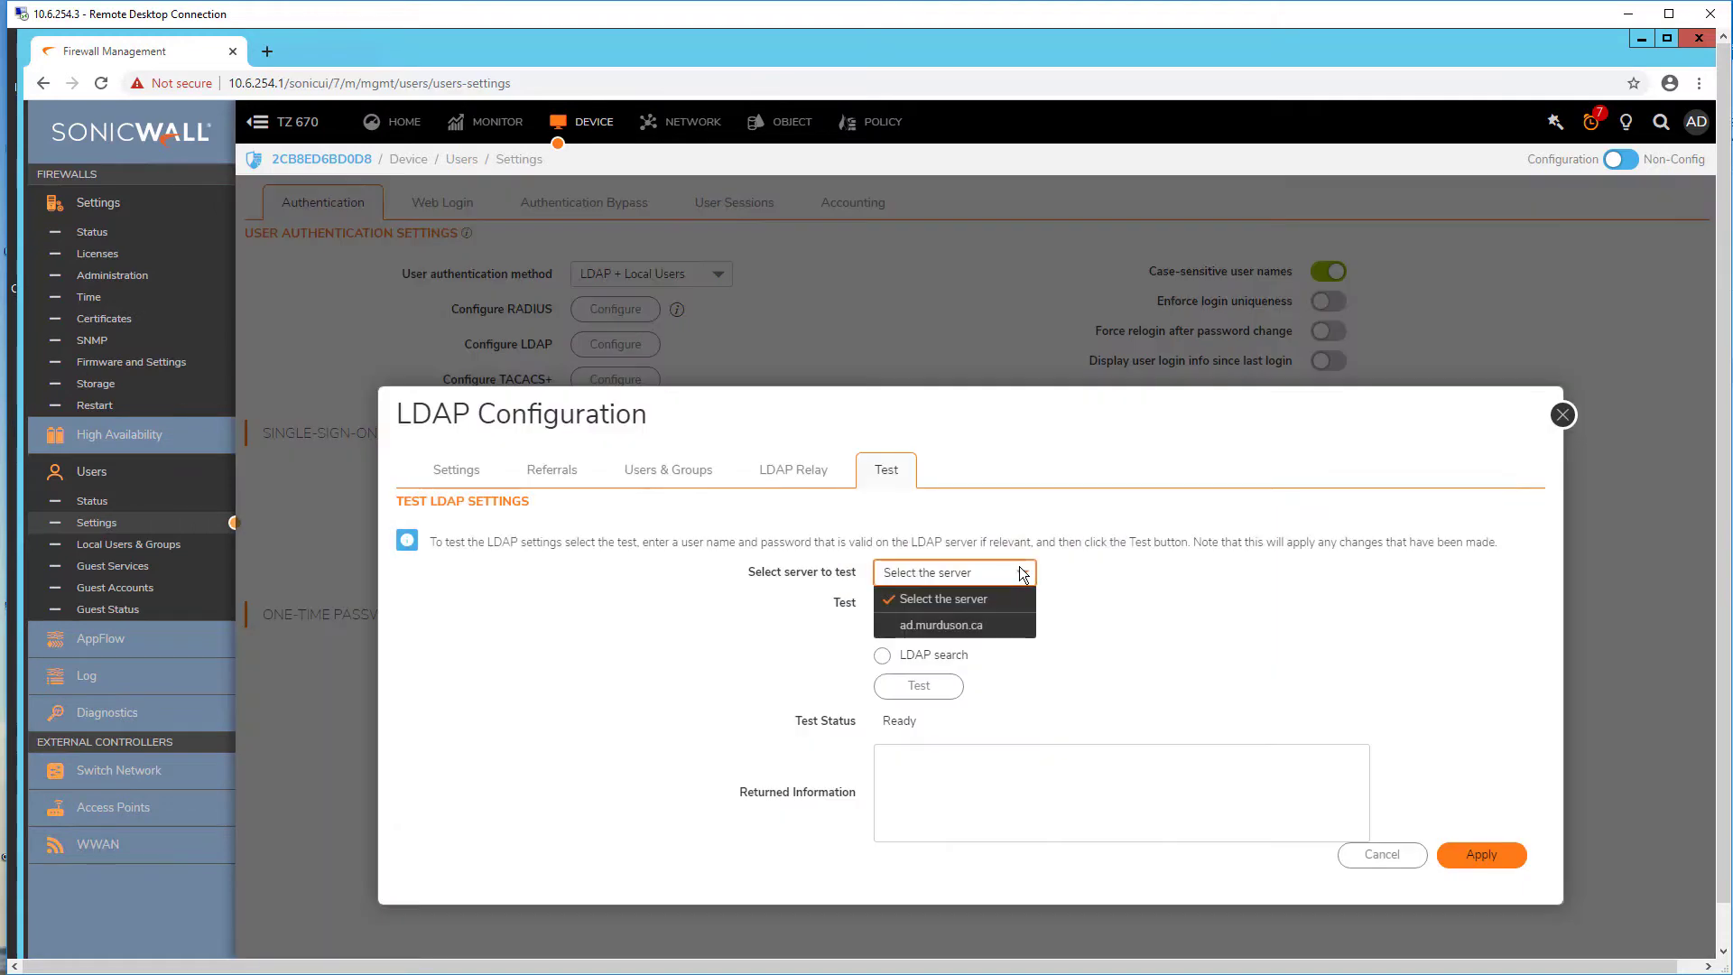
pyautogui.click(984, 628)
pyautogui.click(930, 686)
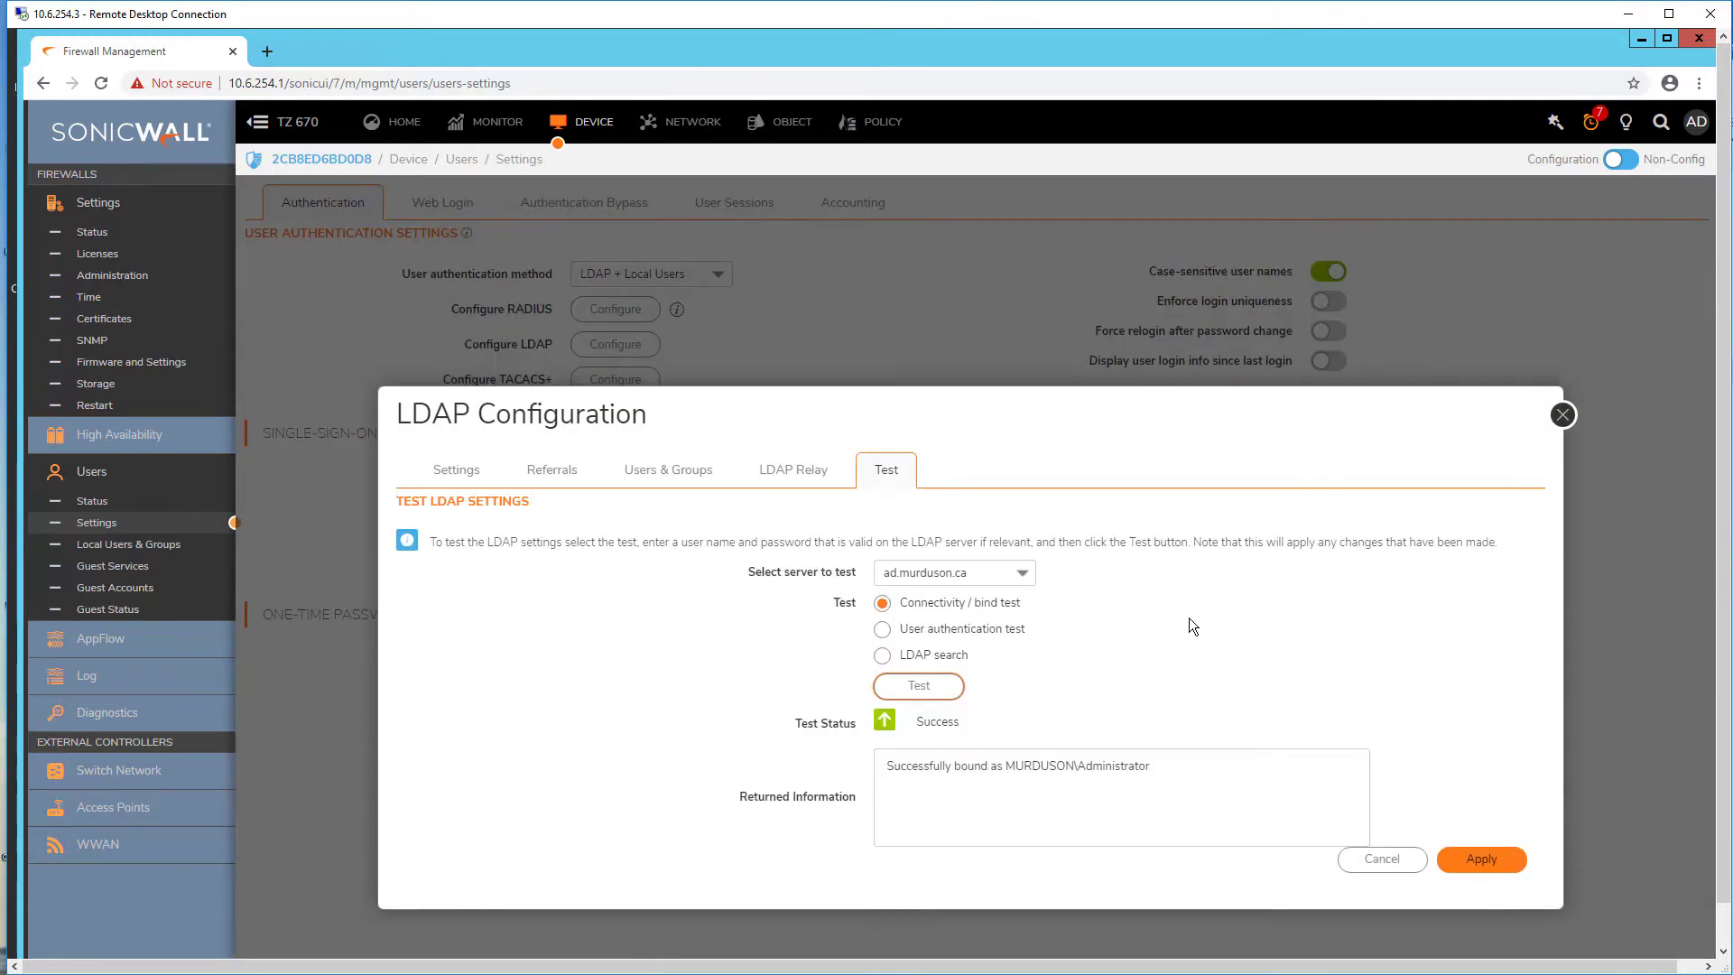
# Step: Run a User authentication test with a domain account's username and password
pyautogui.click(882, 629)
pyautogui.click(947, 598)
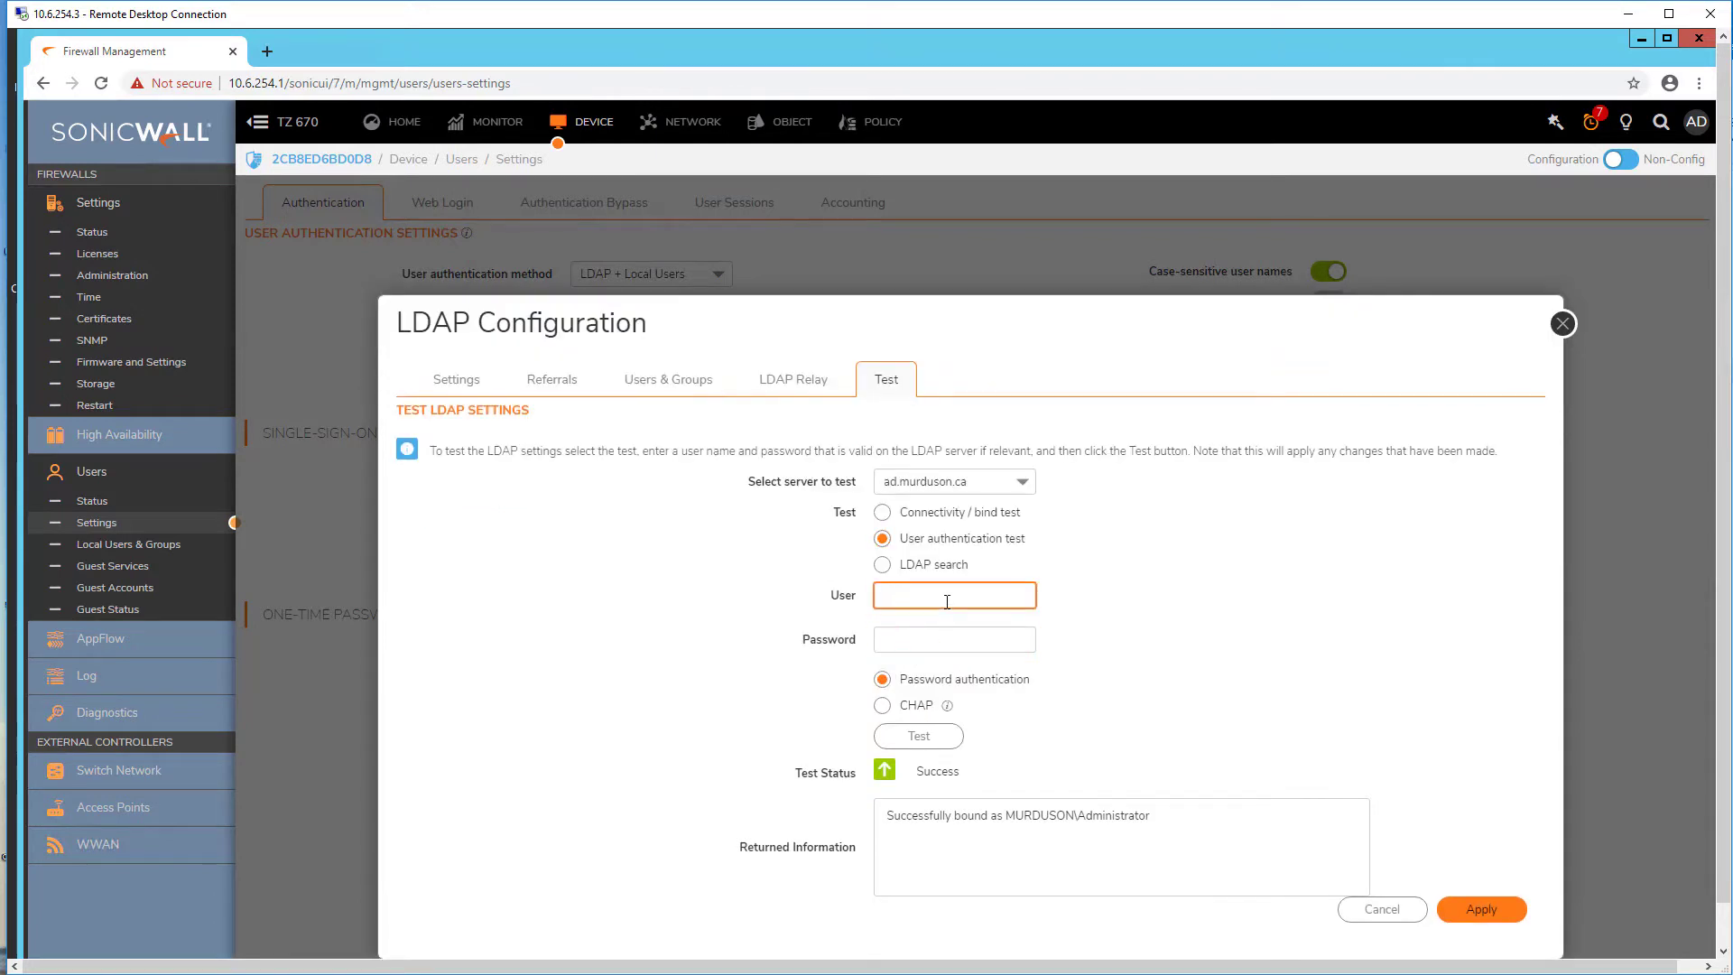
pyautogui.write('dave')
pyautogui.click(950, 641)
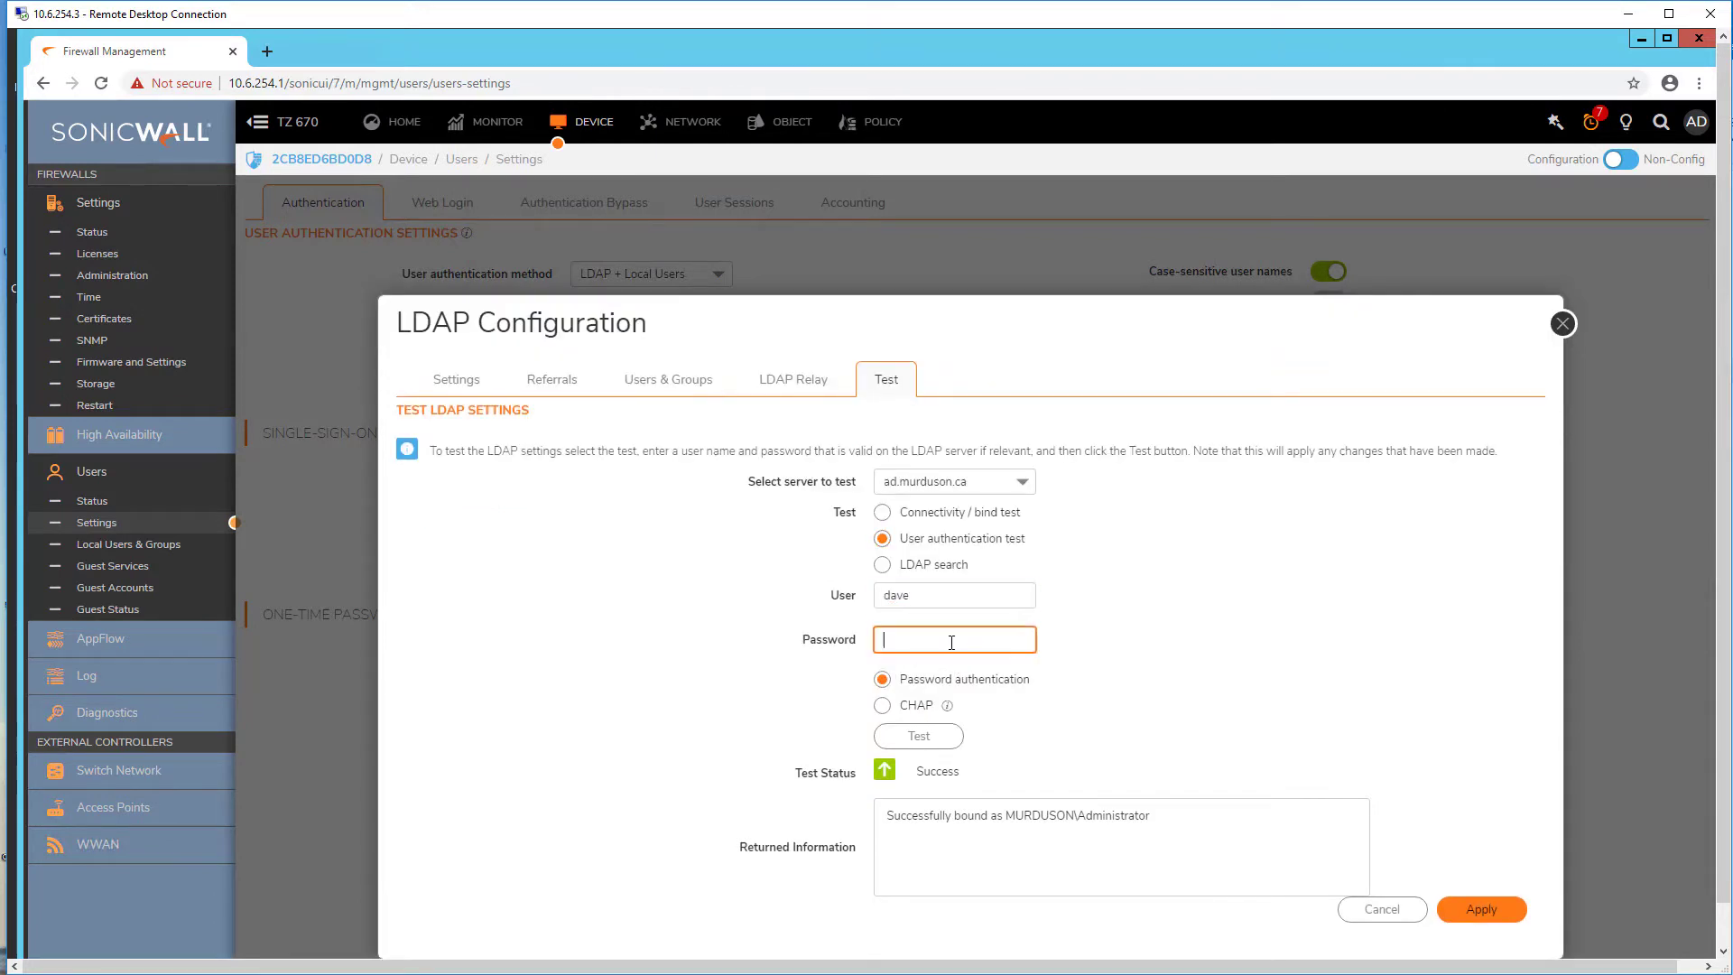
pyautogui.write('•••••••')
pyautogui.click(926, 728)
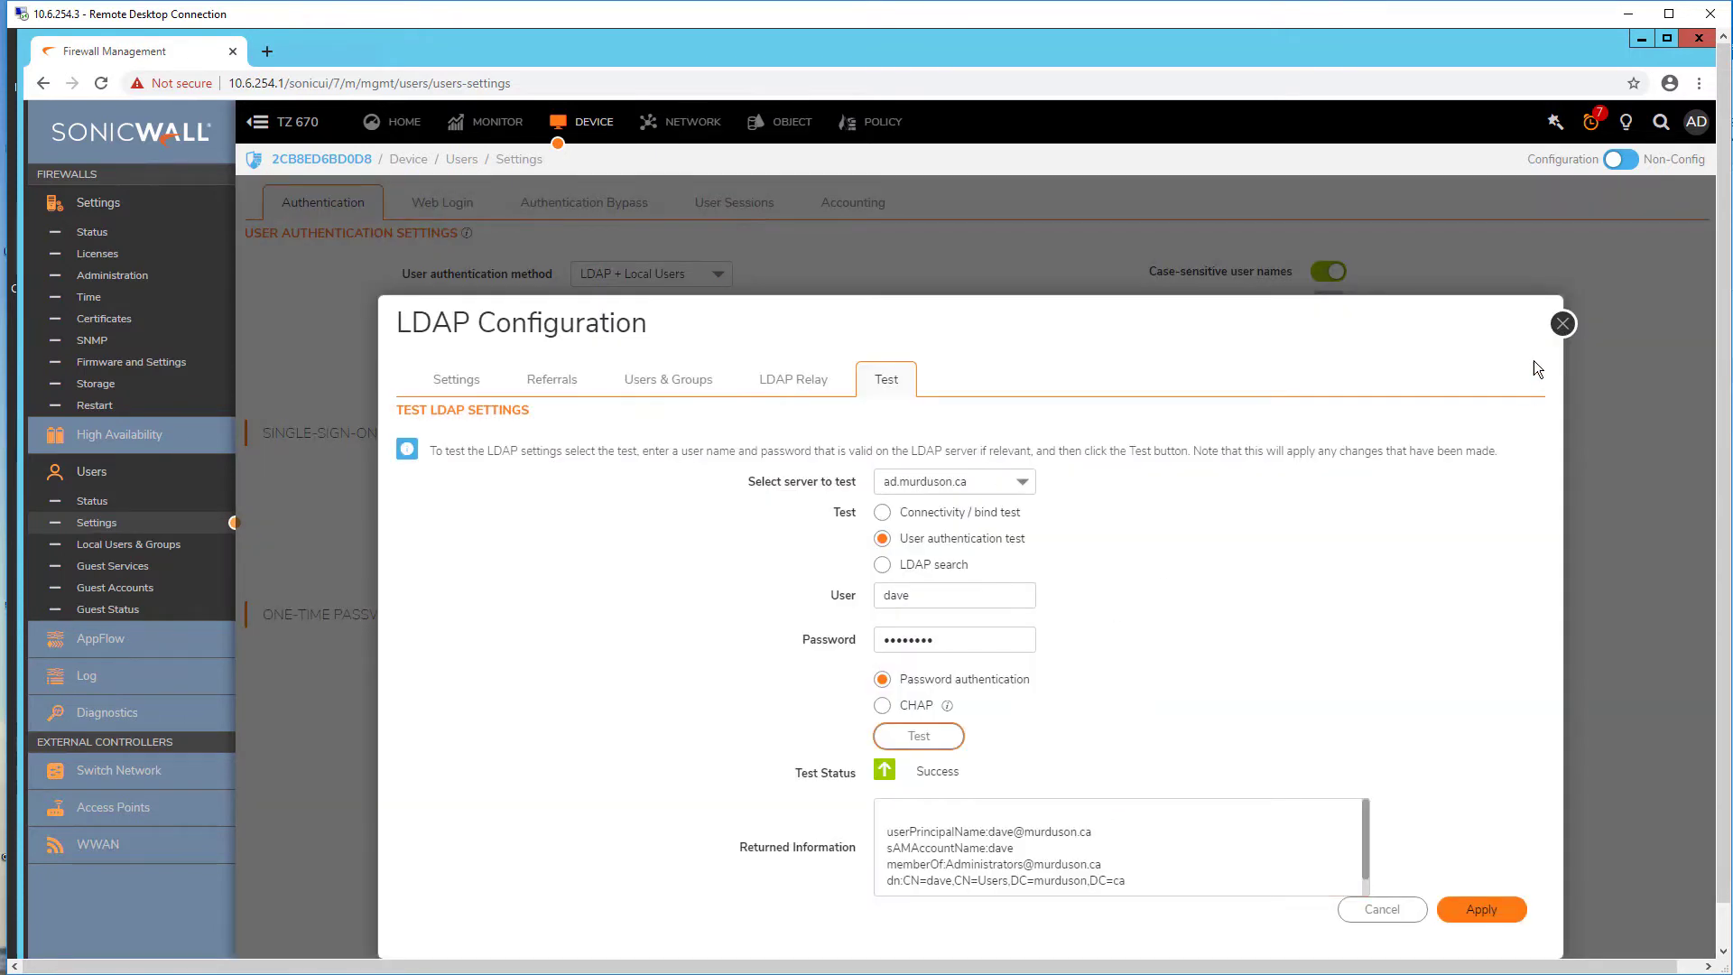
# Step: Preview the domain groups offered by Import from LDAP in Local Groups, then cancel without importing
pyautogui.click(1563, 323)
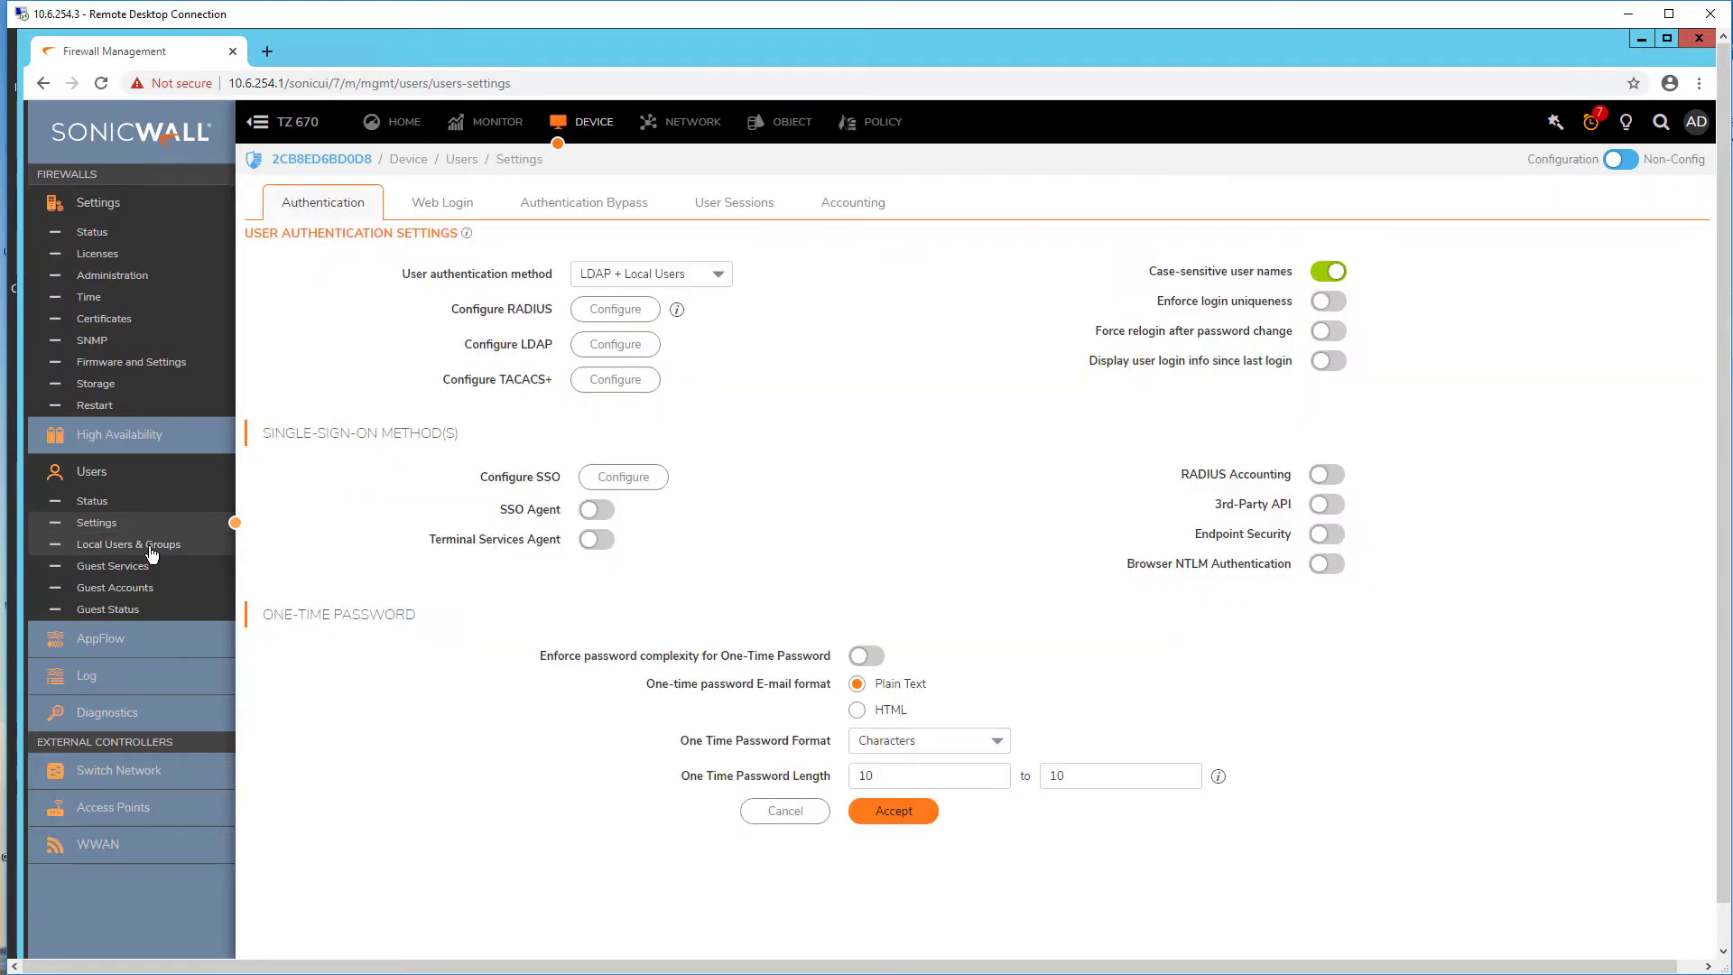
pyautogui.click(152, 549)
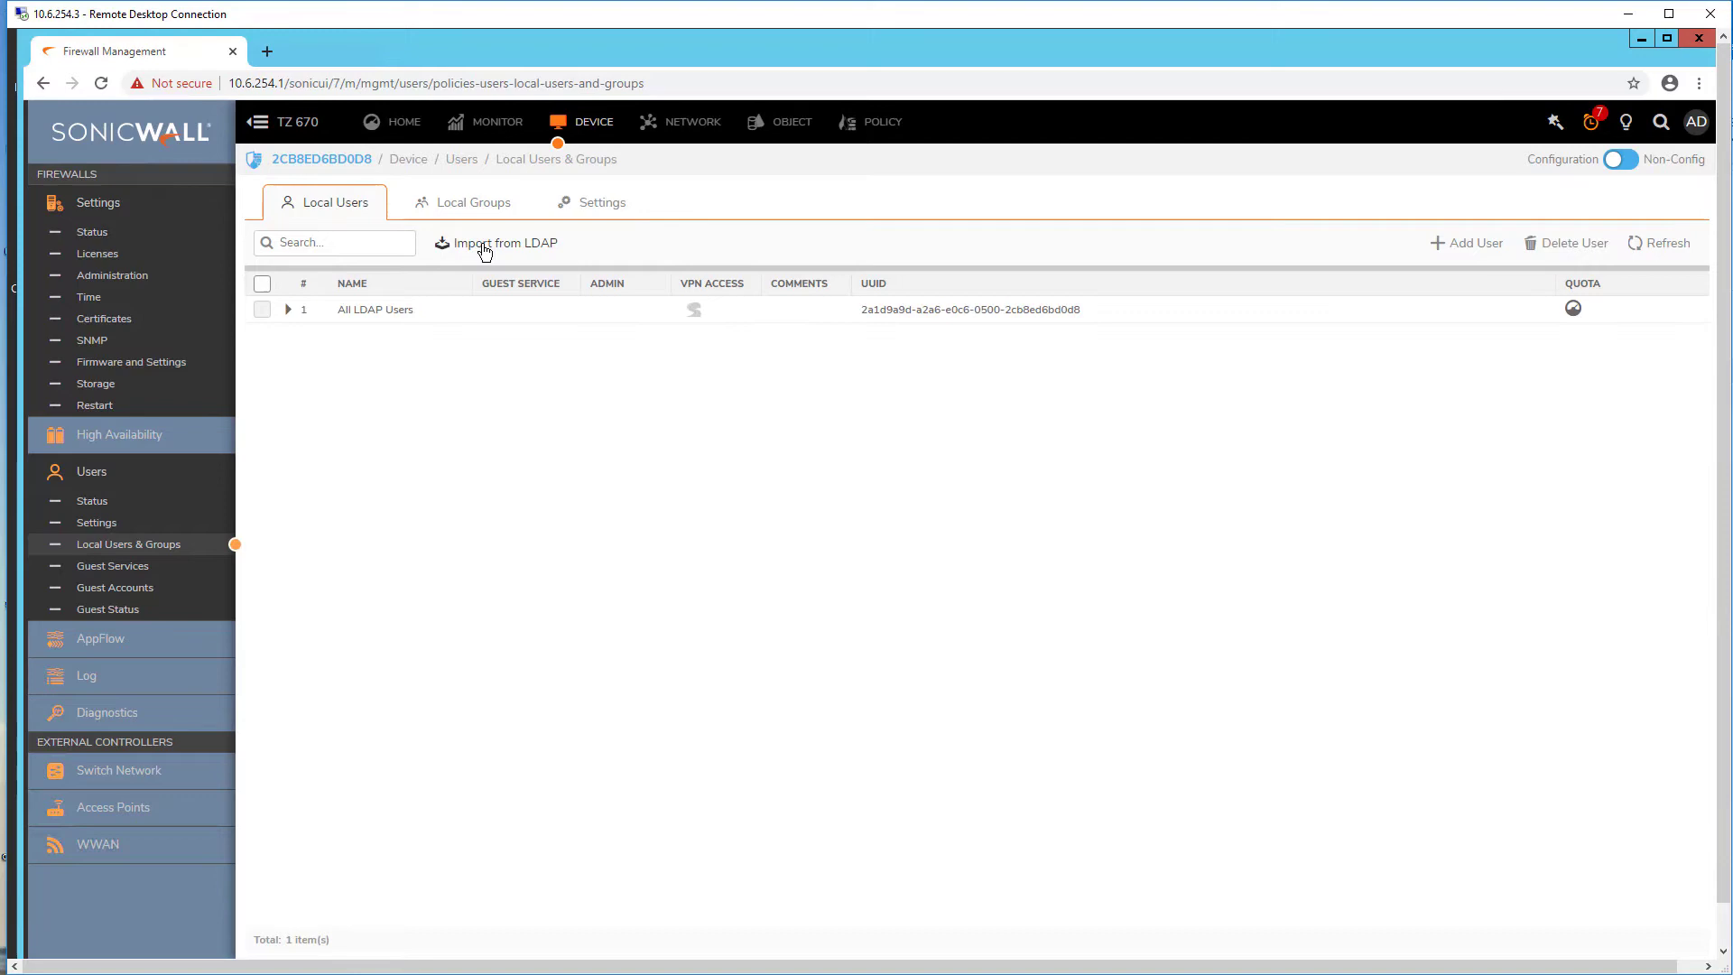
pyautogui.click(467, 221)
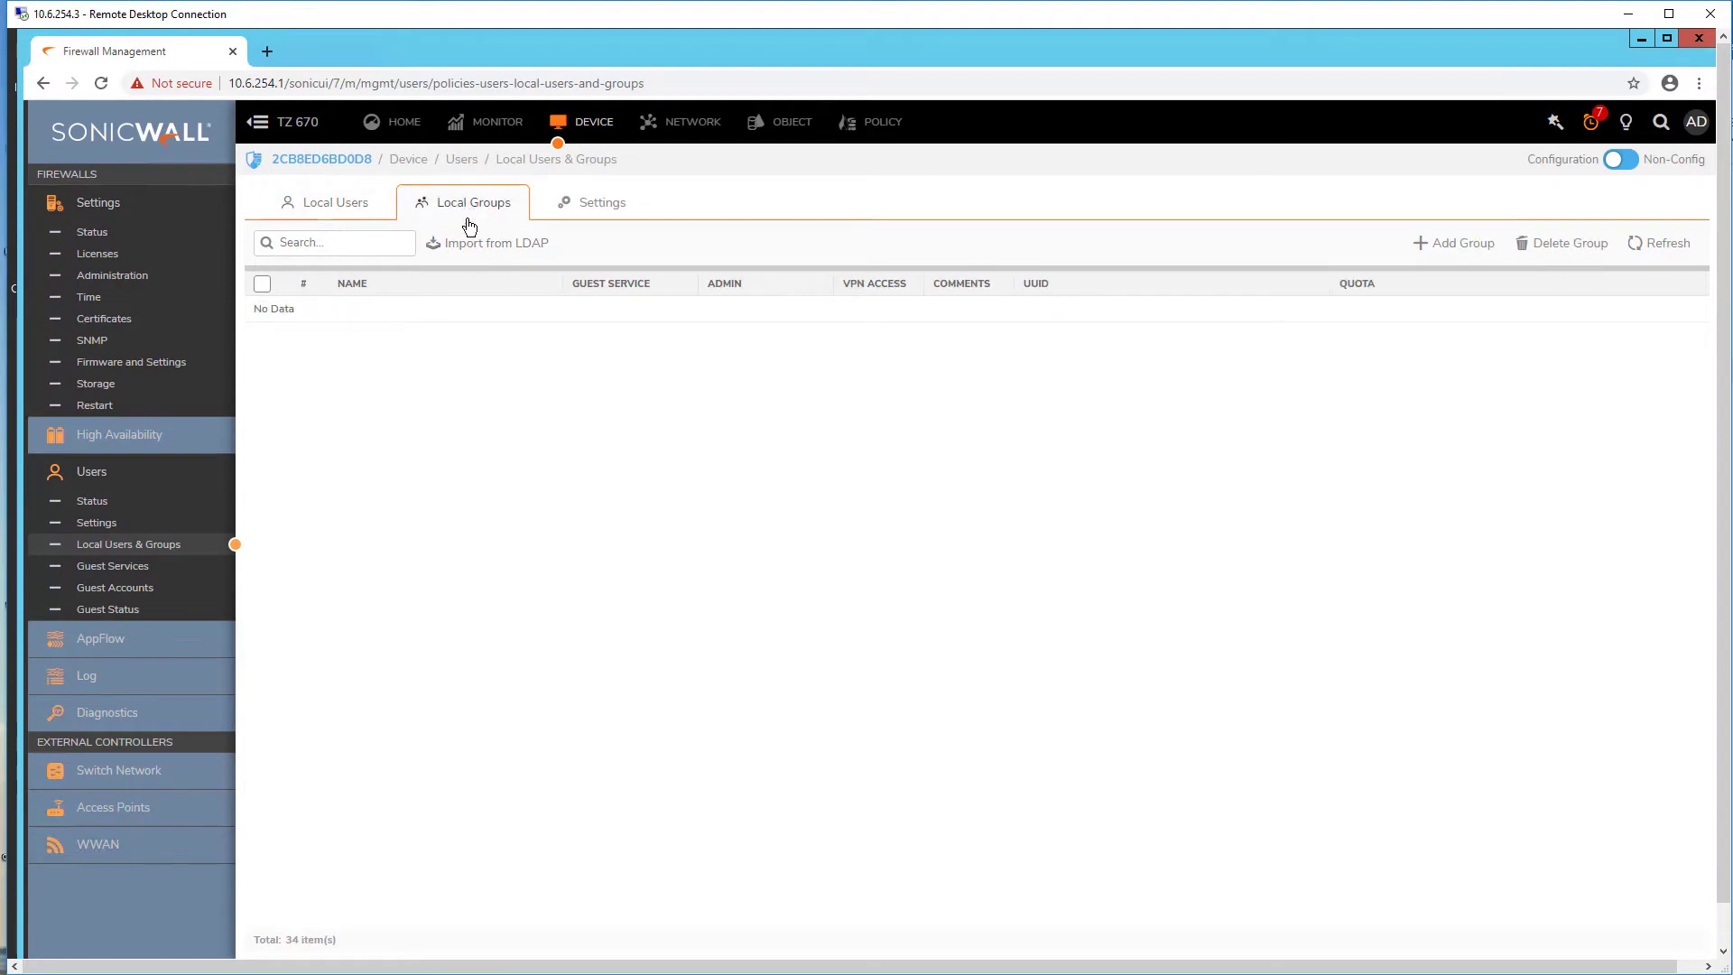
pyautogui.click(488, 244)
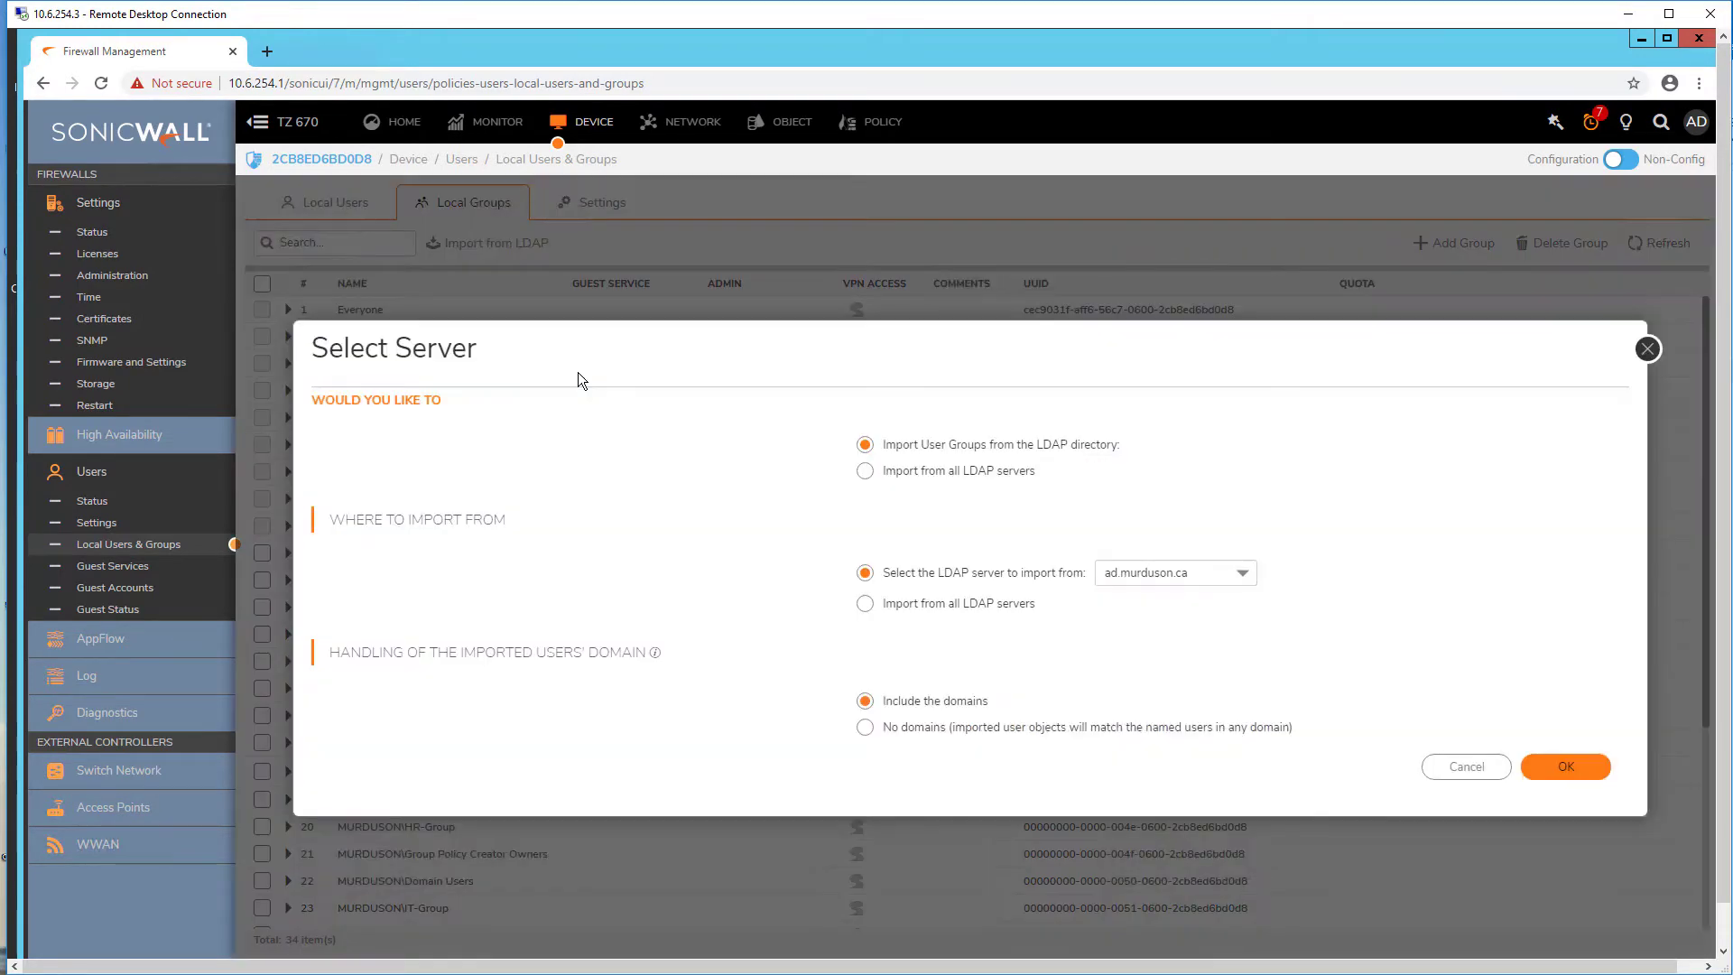
pyautogui.click(1604, 774)
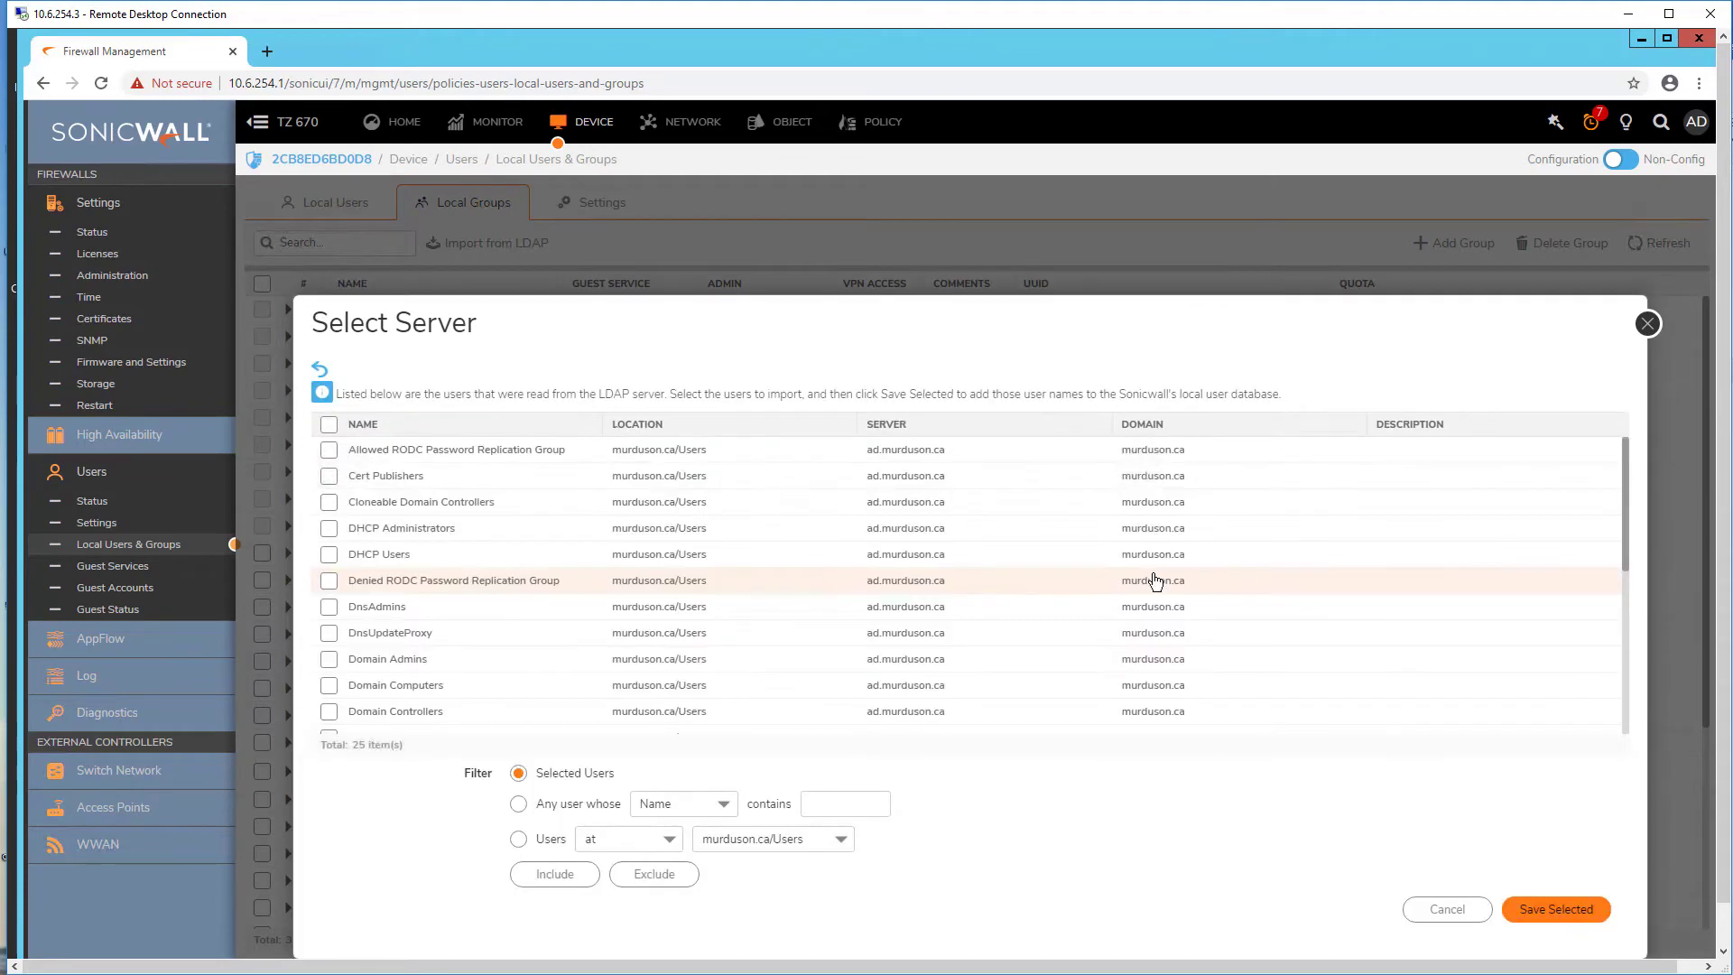
pyautogui.scroll(-1, 1144, 583)
pyautogui.scroll(-3, 1145, 582)
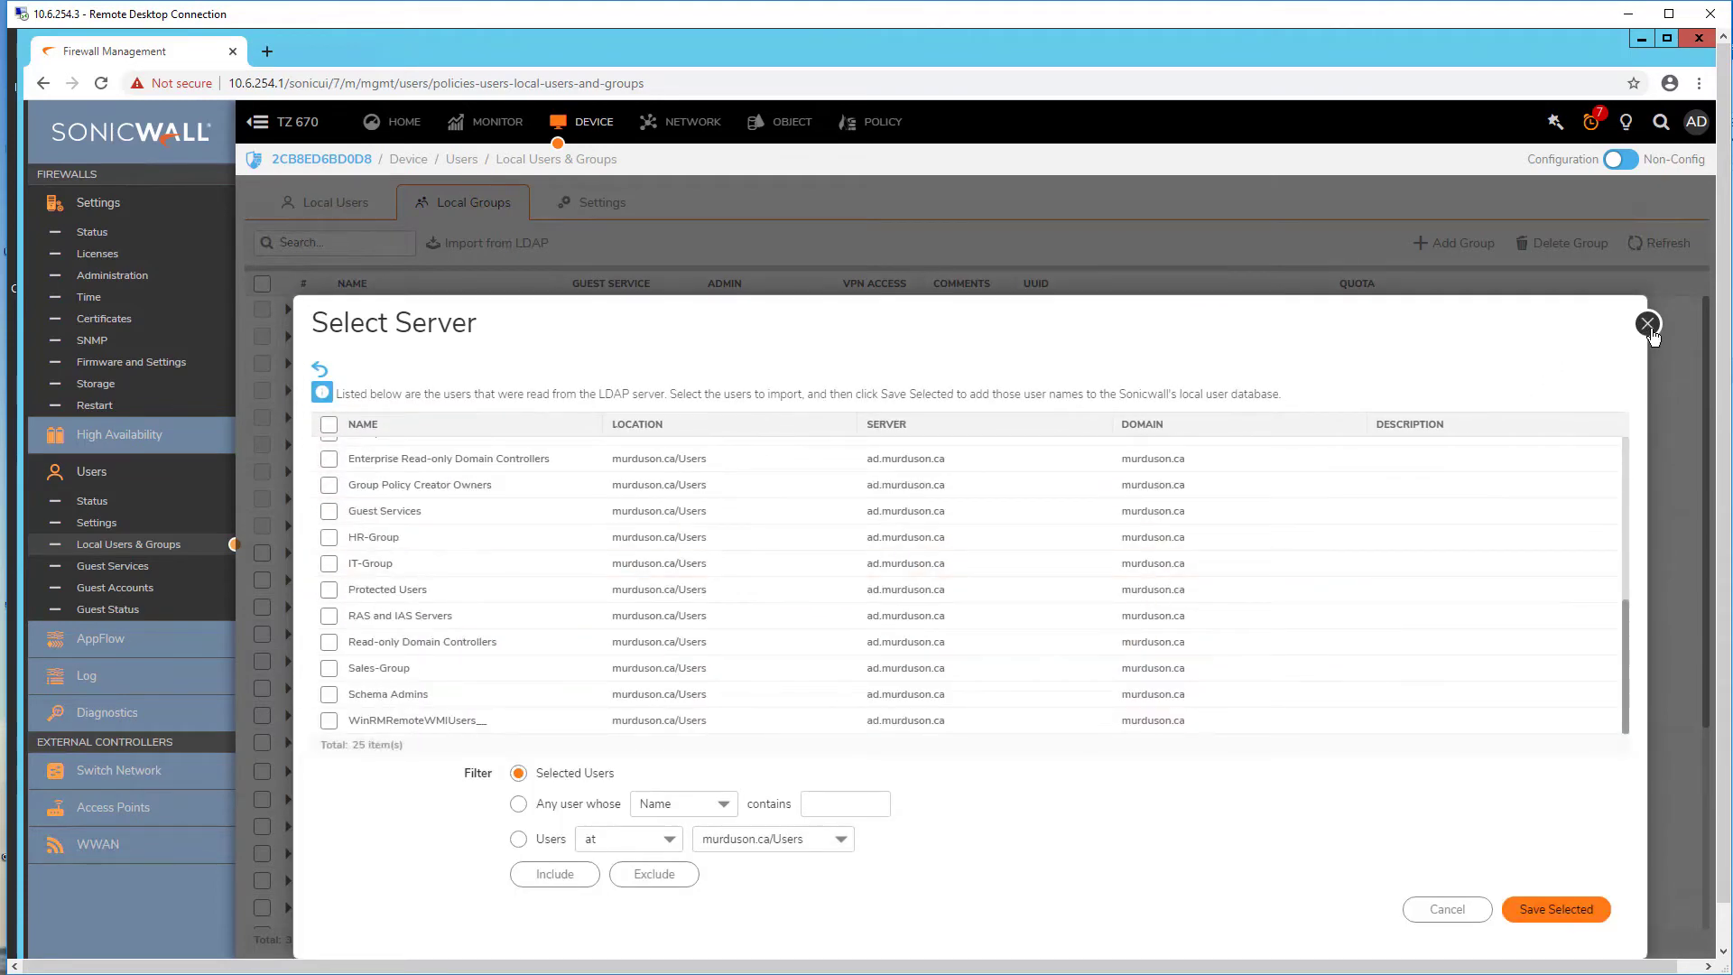
pyautogui.press('Escape')
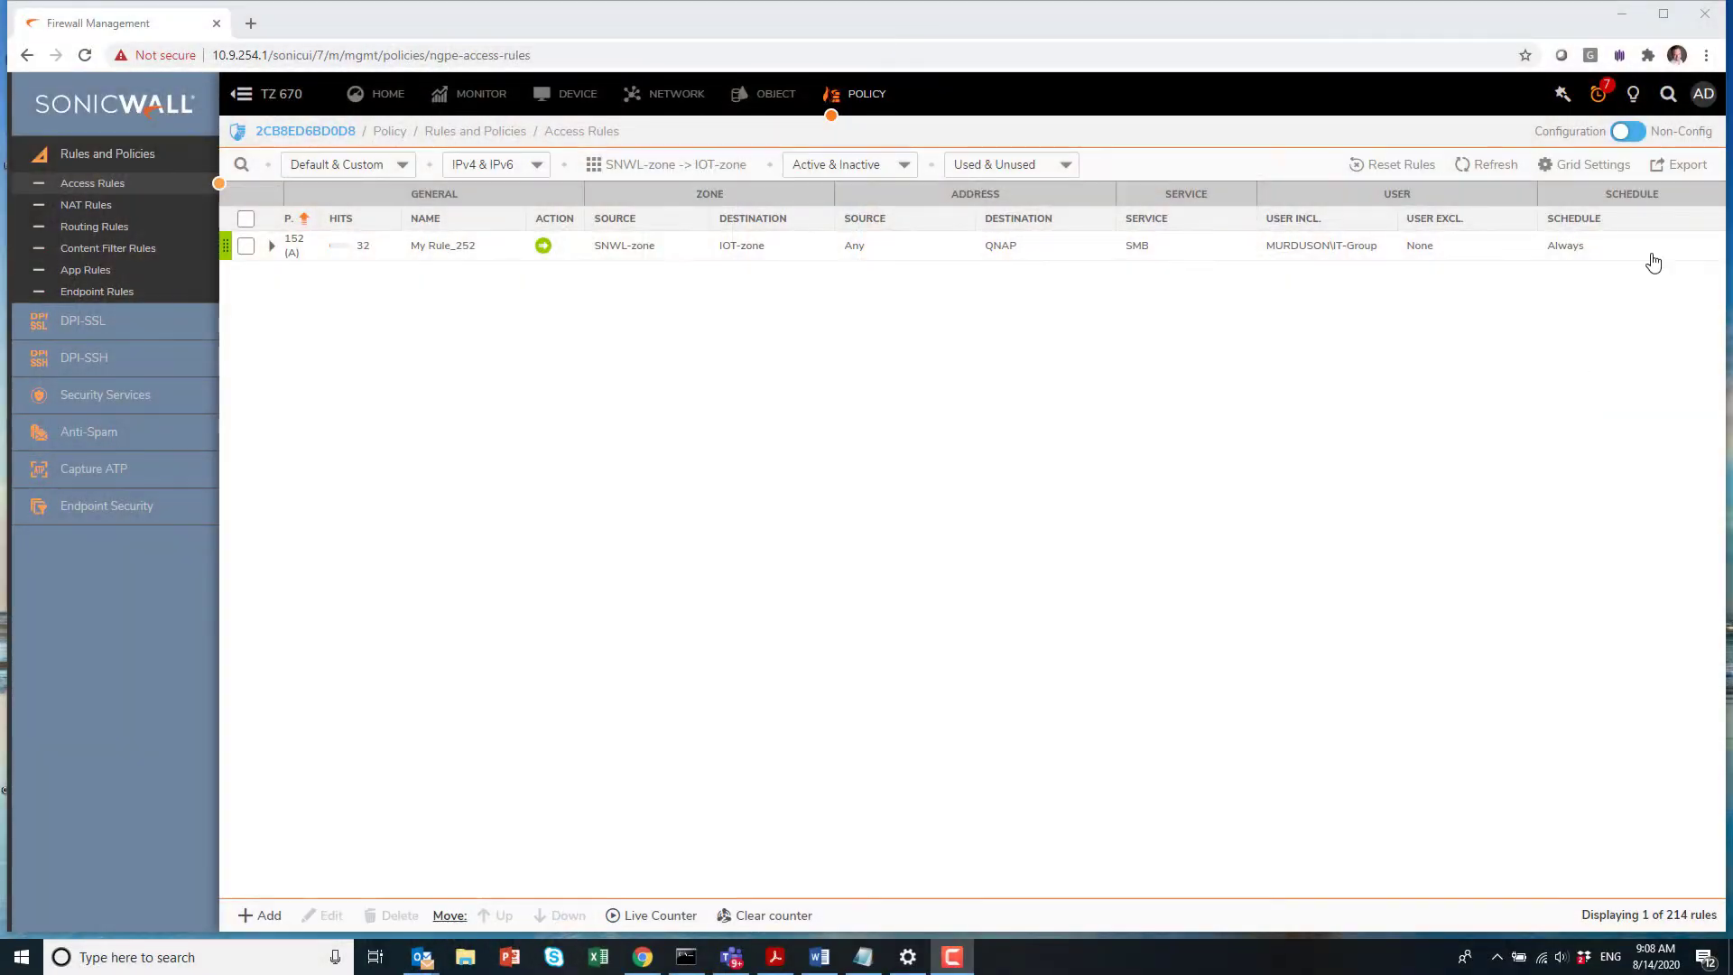
# Step: Inspect My Rule_252 in Editing Rule and close it unchanged, then open the account menu
pyautogui.click(1670, 248)
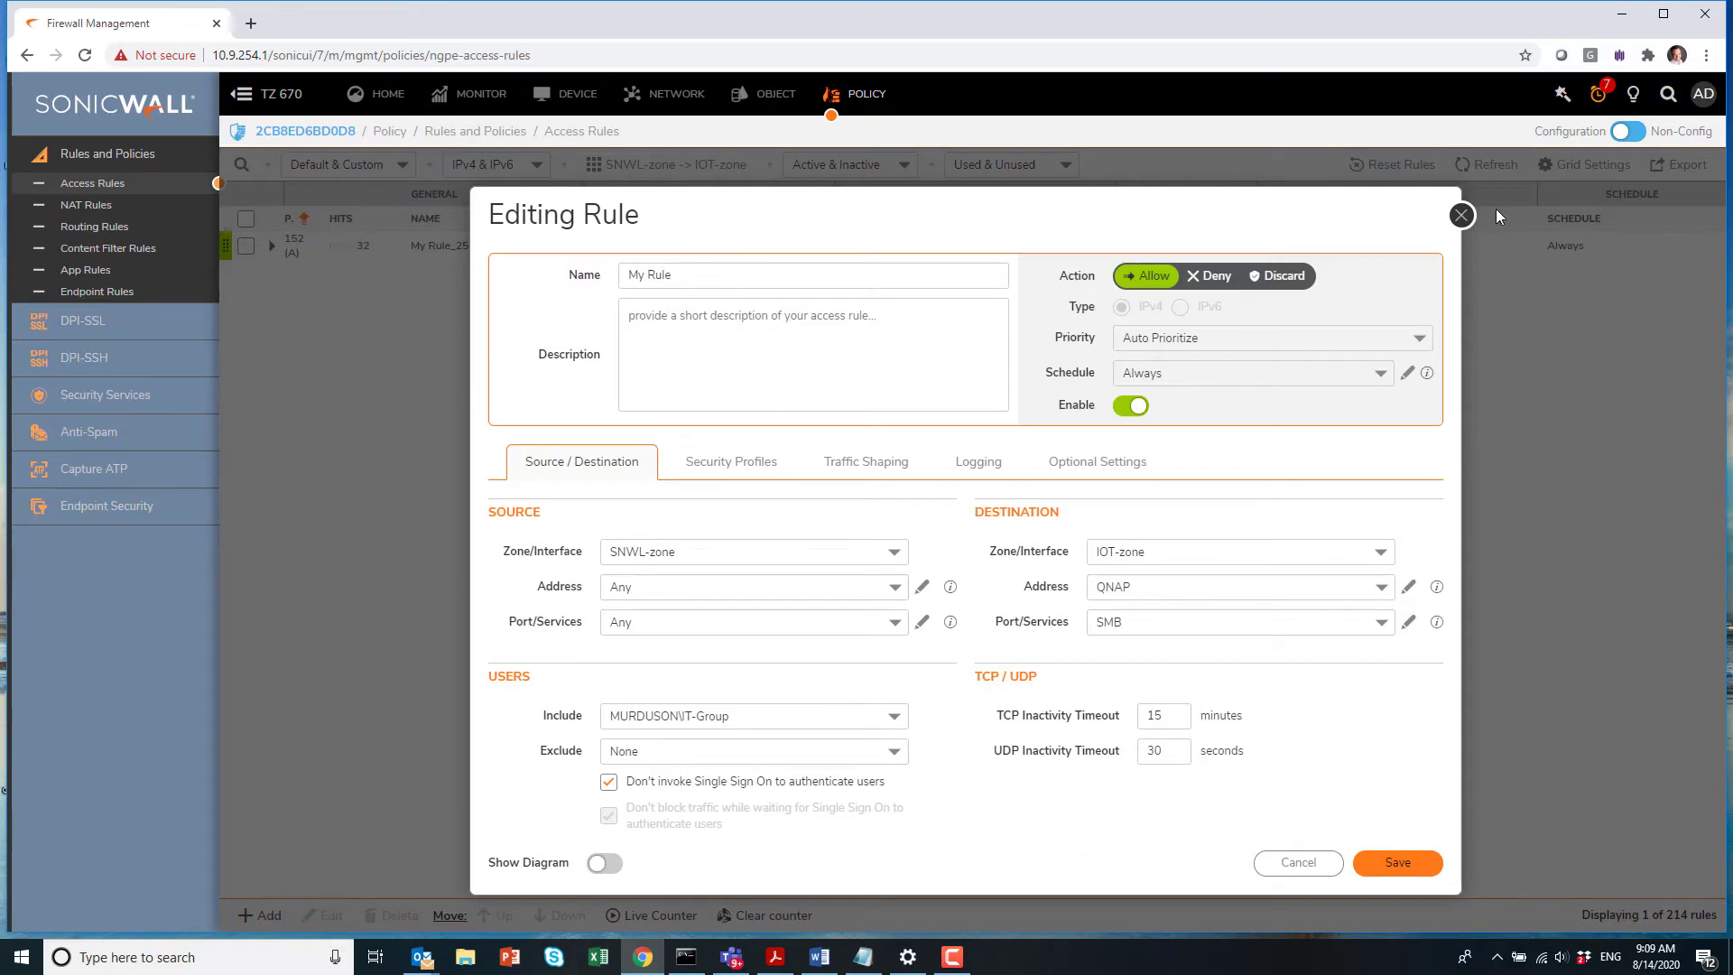
pyautogui.click(1462, 215)
pyautogui.click(1703, 94)
# Step: Log out of the firewall and try opening the 10.8.254.3 share unauthenticated
pyautogui.click(1612, 262)
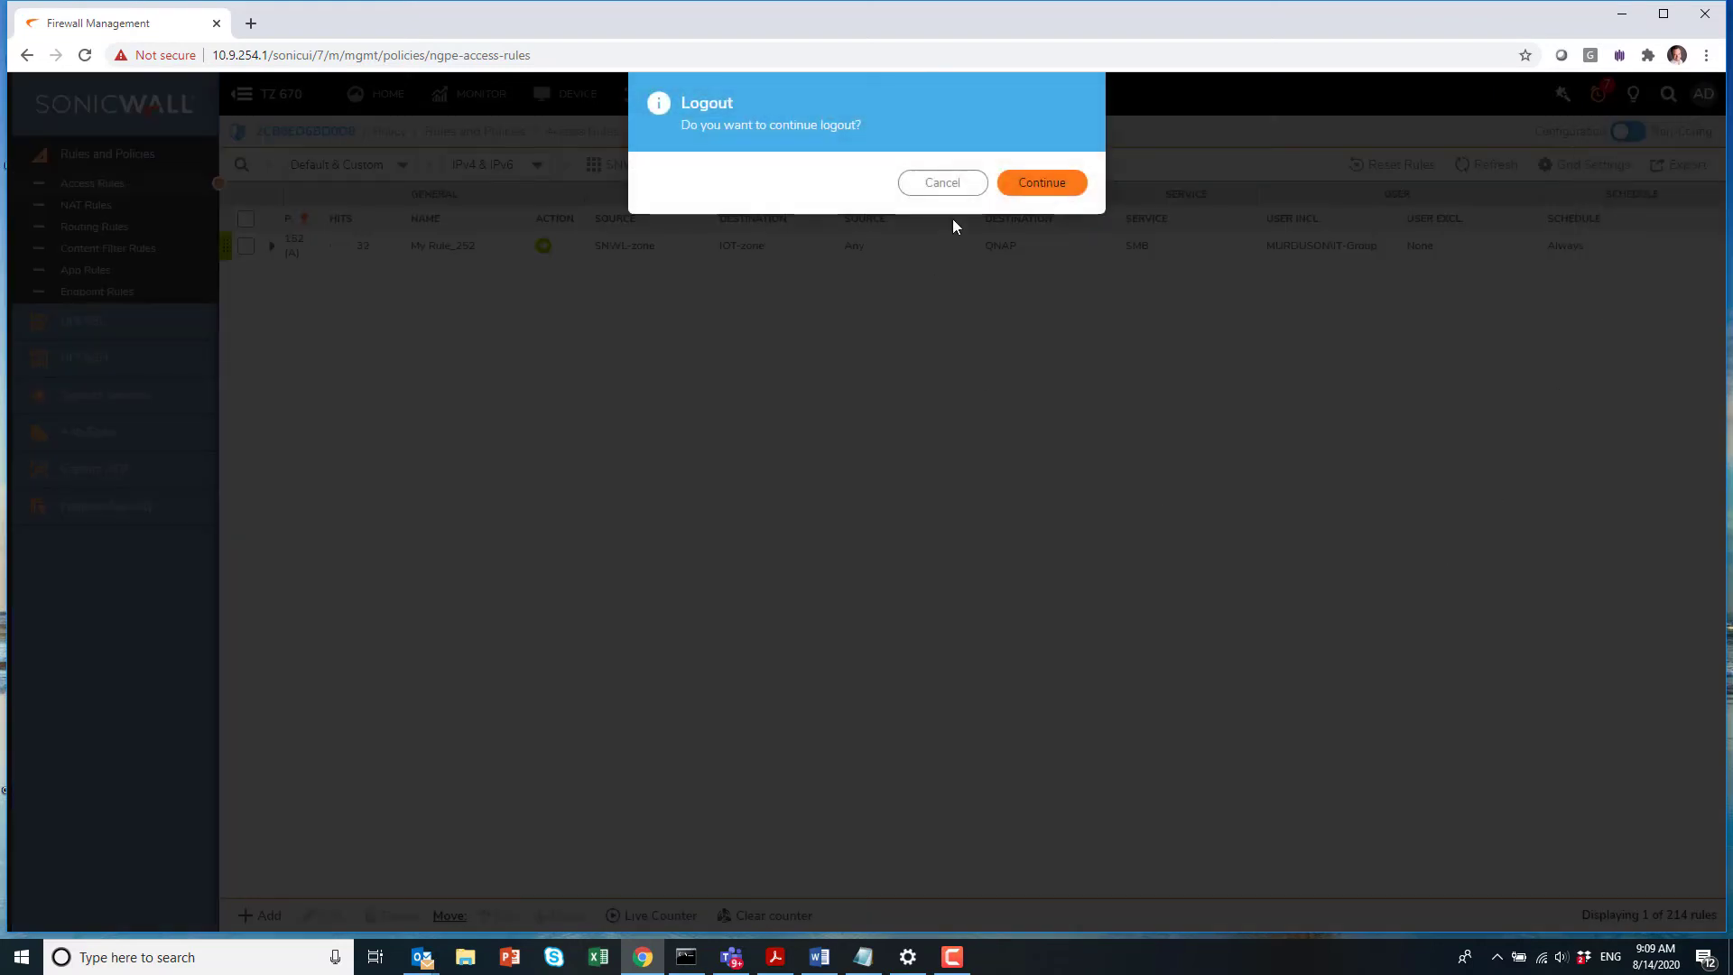
pyautogui.click(1034, 183)
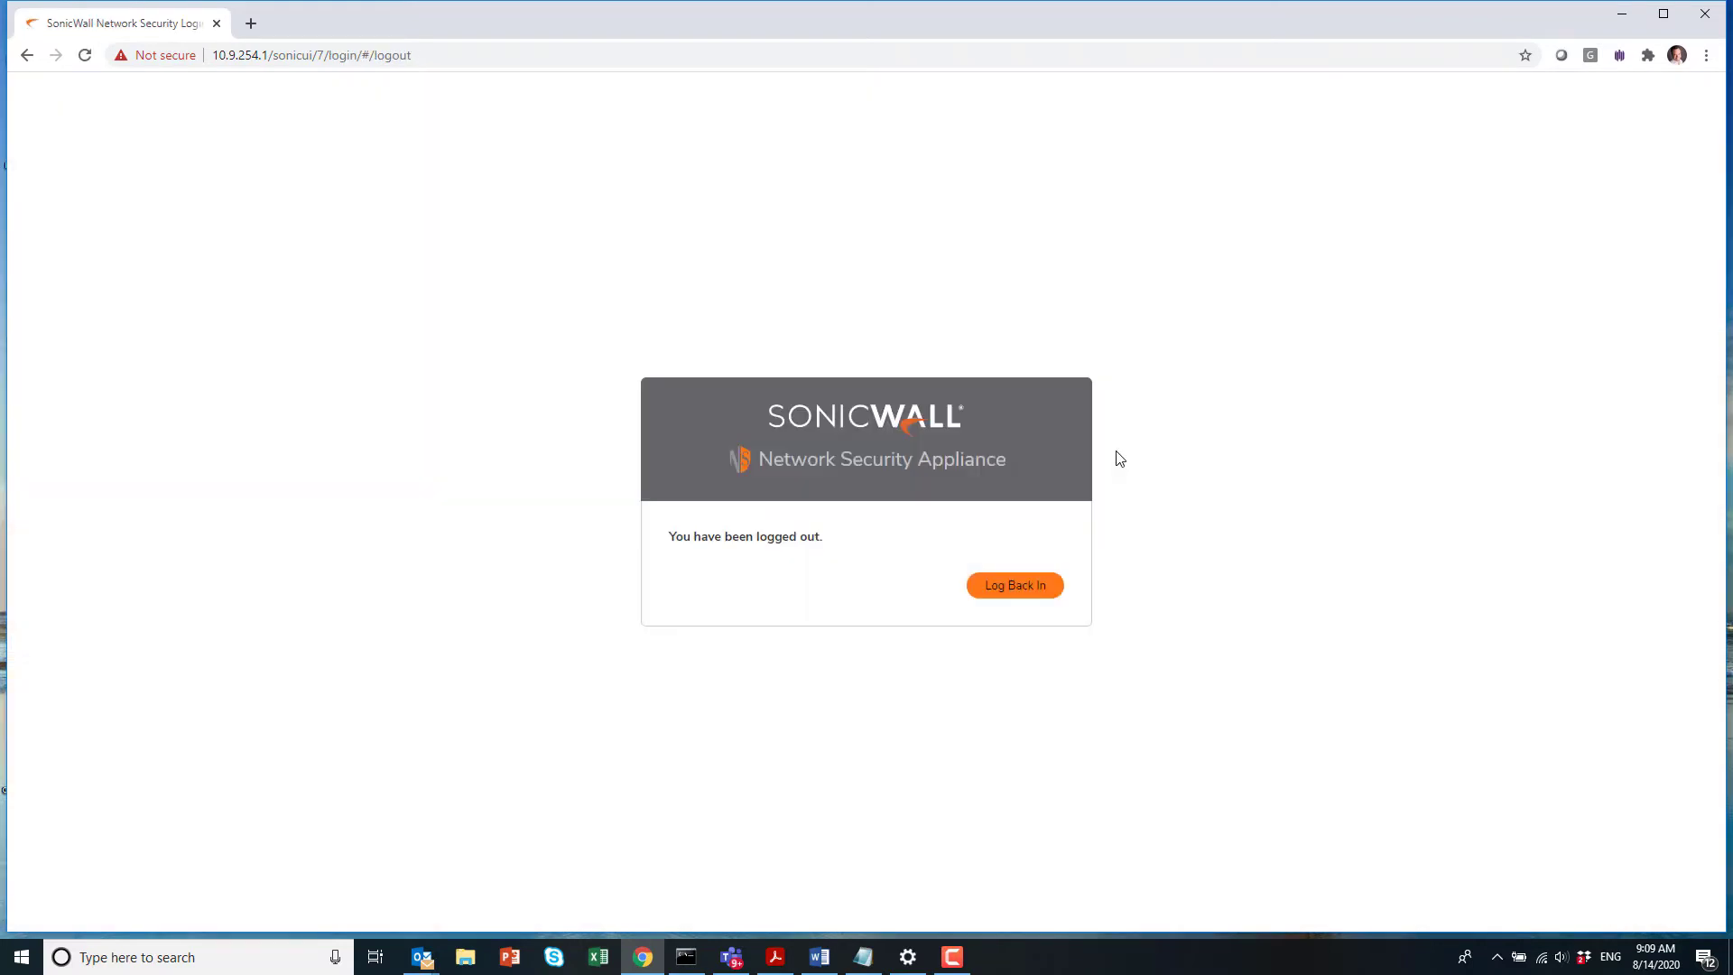
pyautogui.press('super+r')
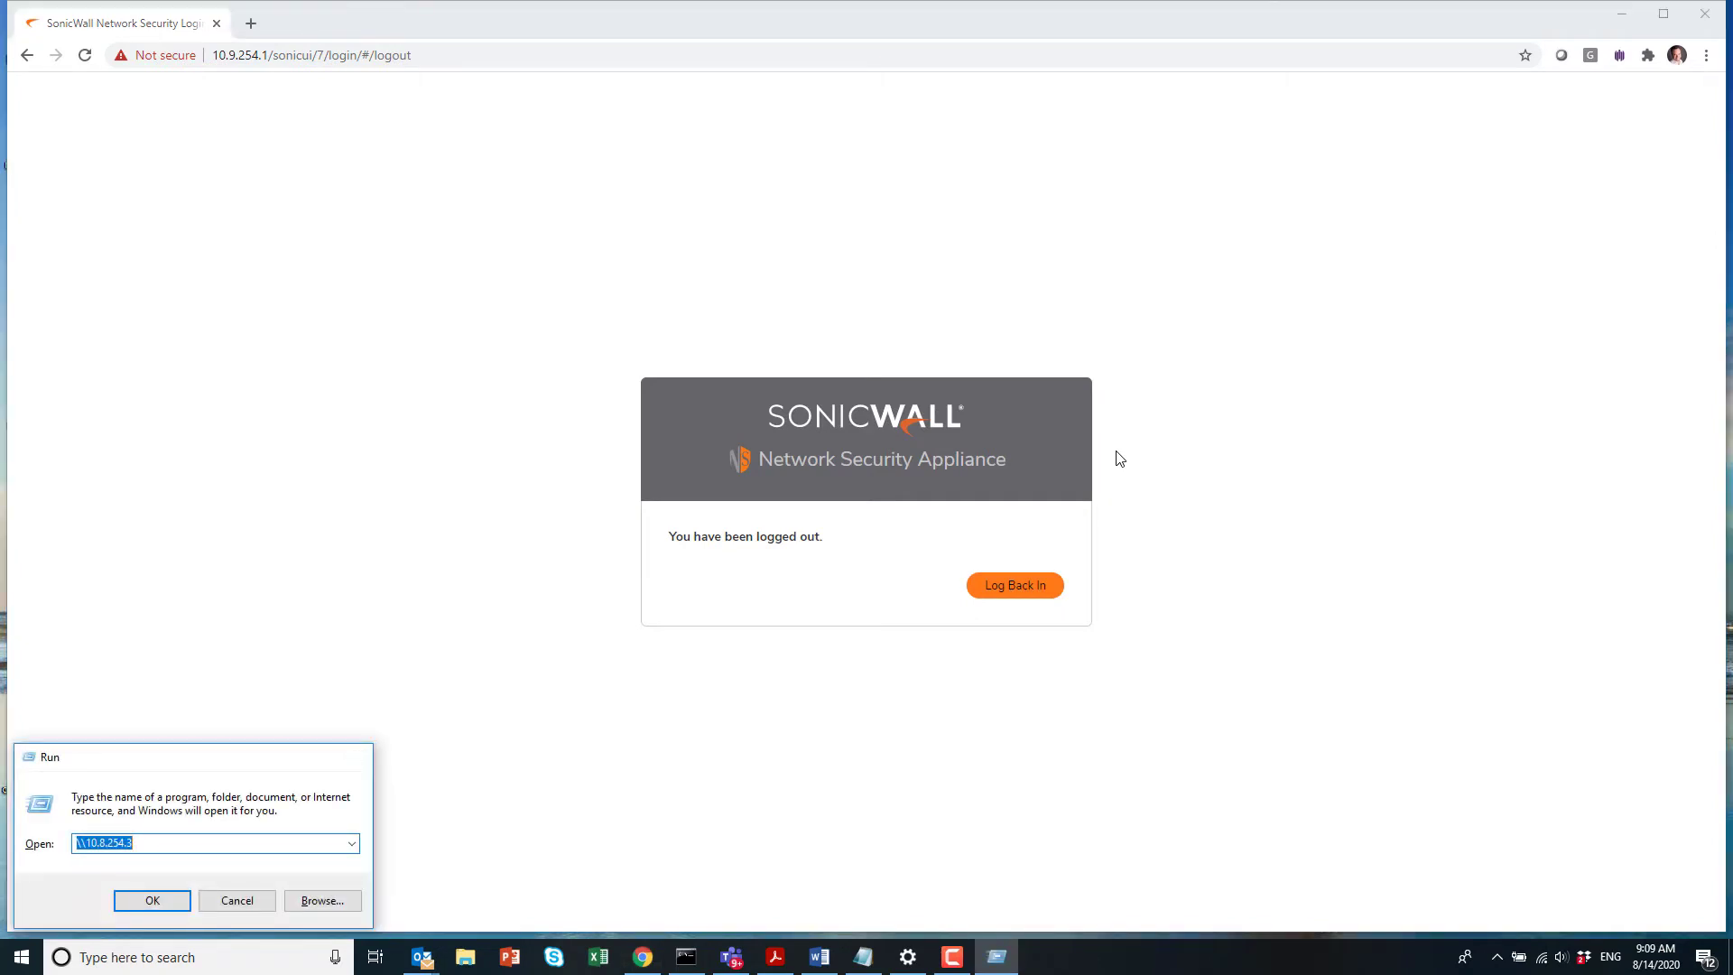
pyautogui.press('Return')
pyautogui.press('Return')
# Step: Sign in at the firewall login page with the domain user's credentials
pyautogui.click(1038, 583)
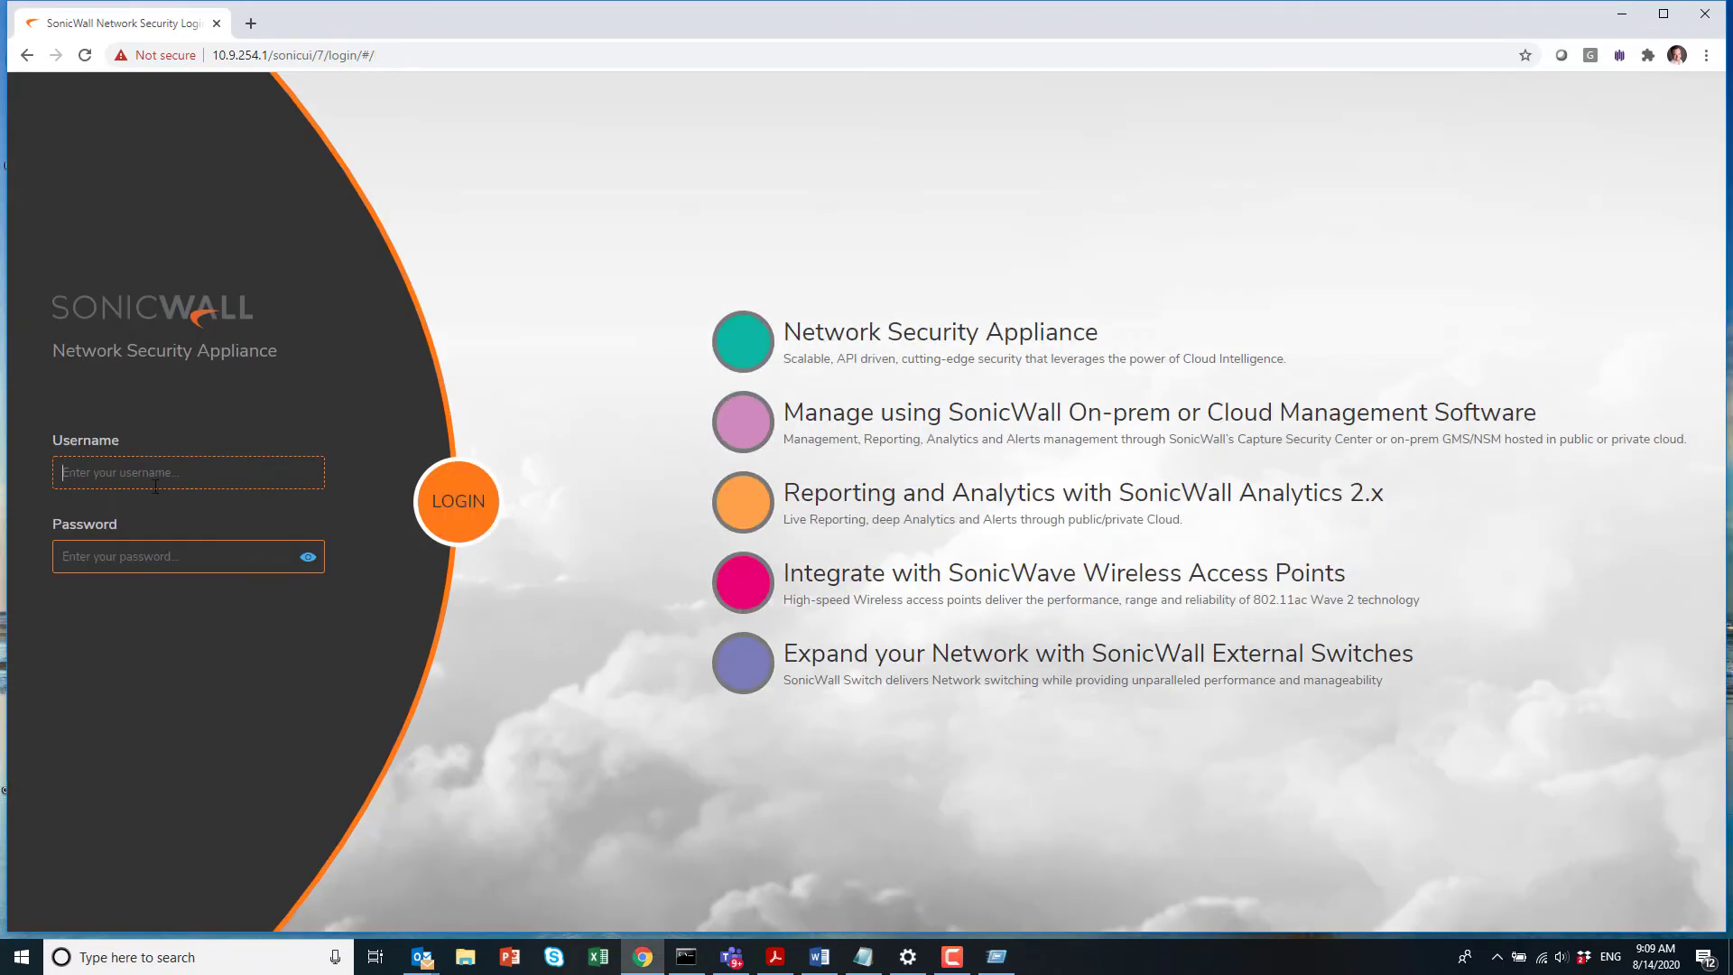
pyautogui.write('bil')
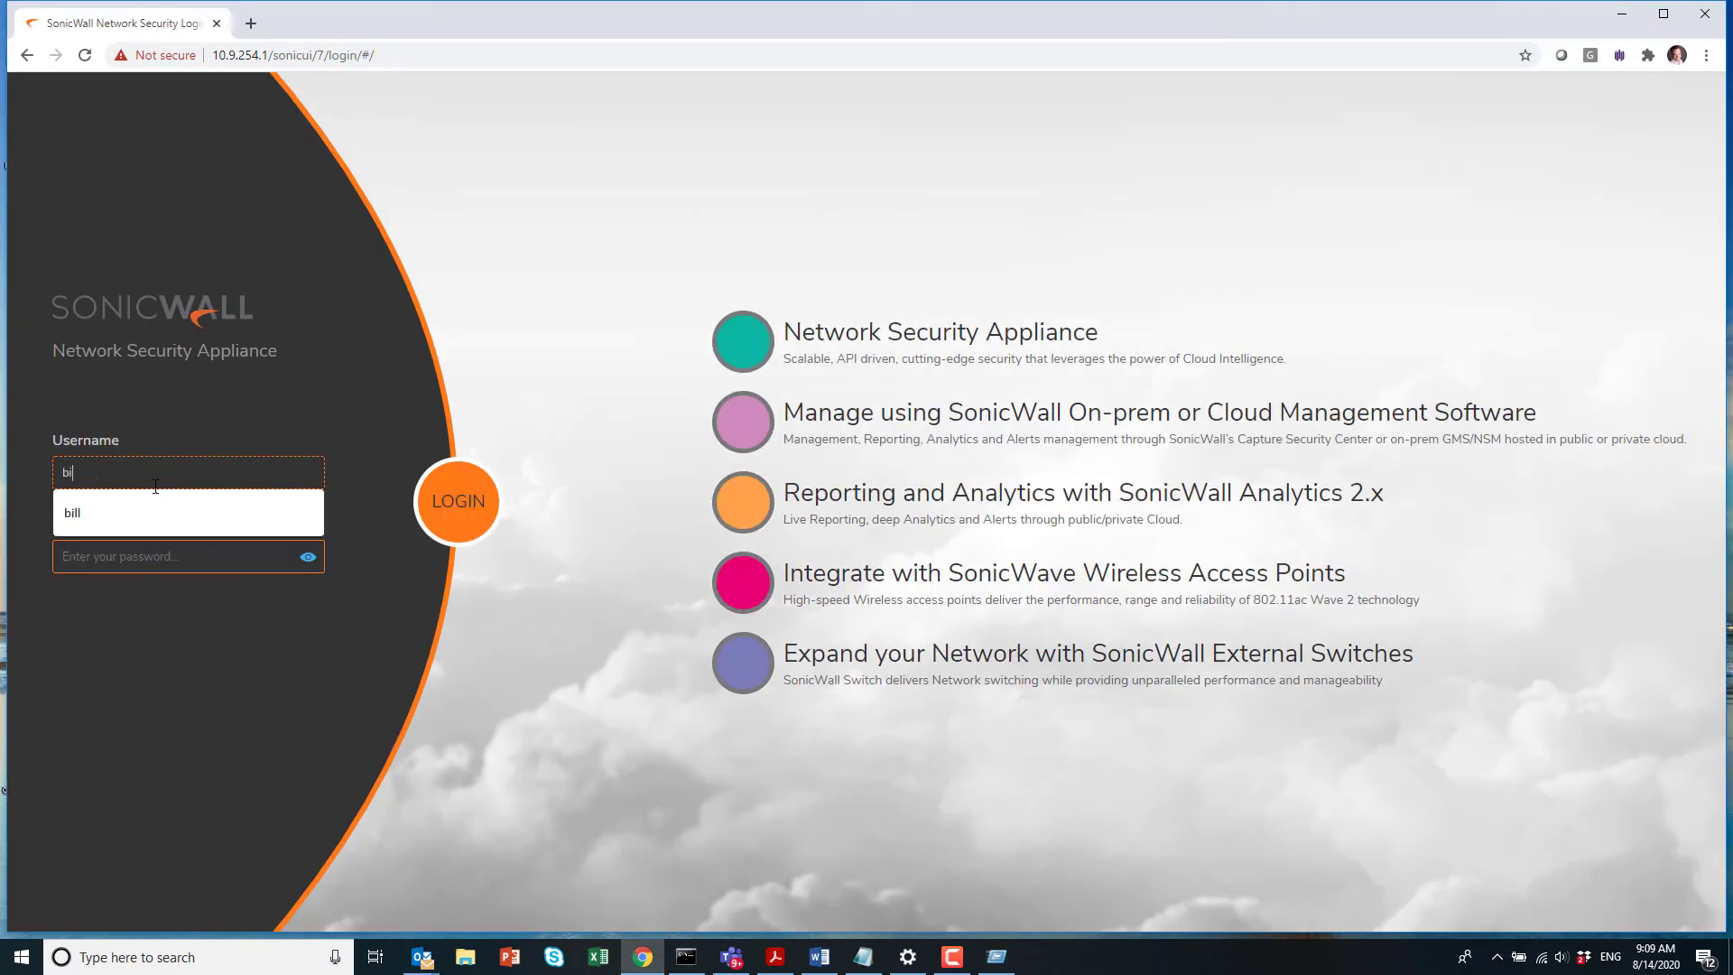
pyautogui.write('l********')
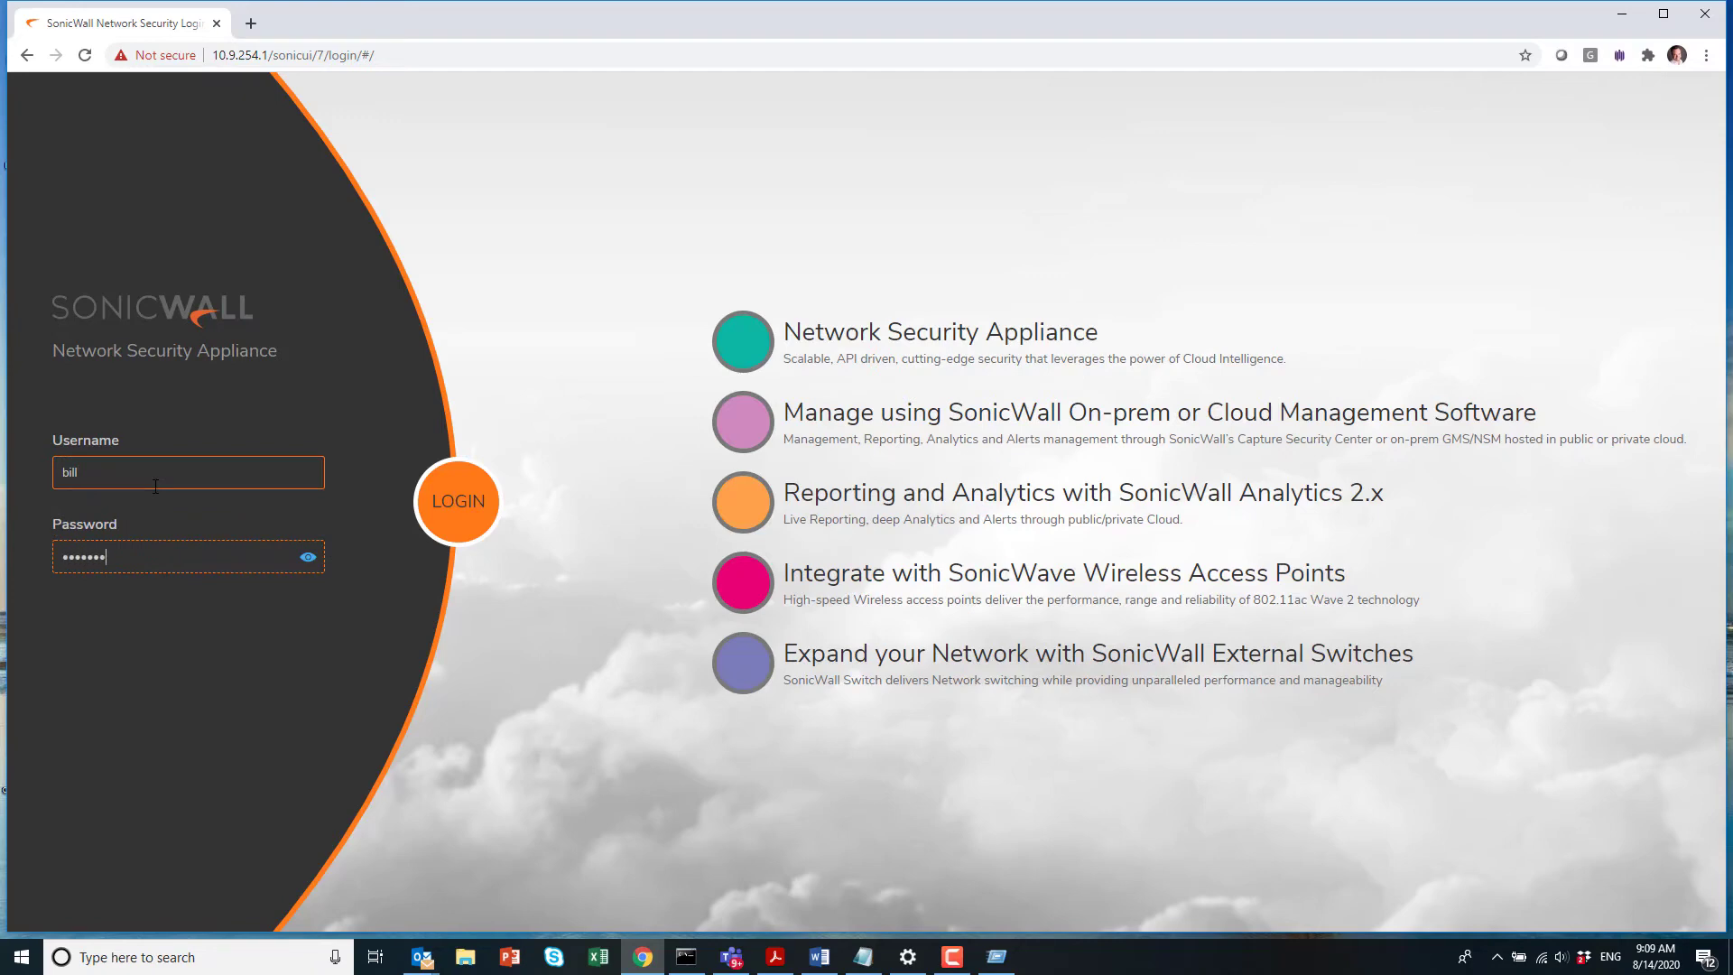
pyautogui.press('Return')
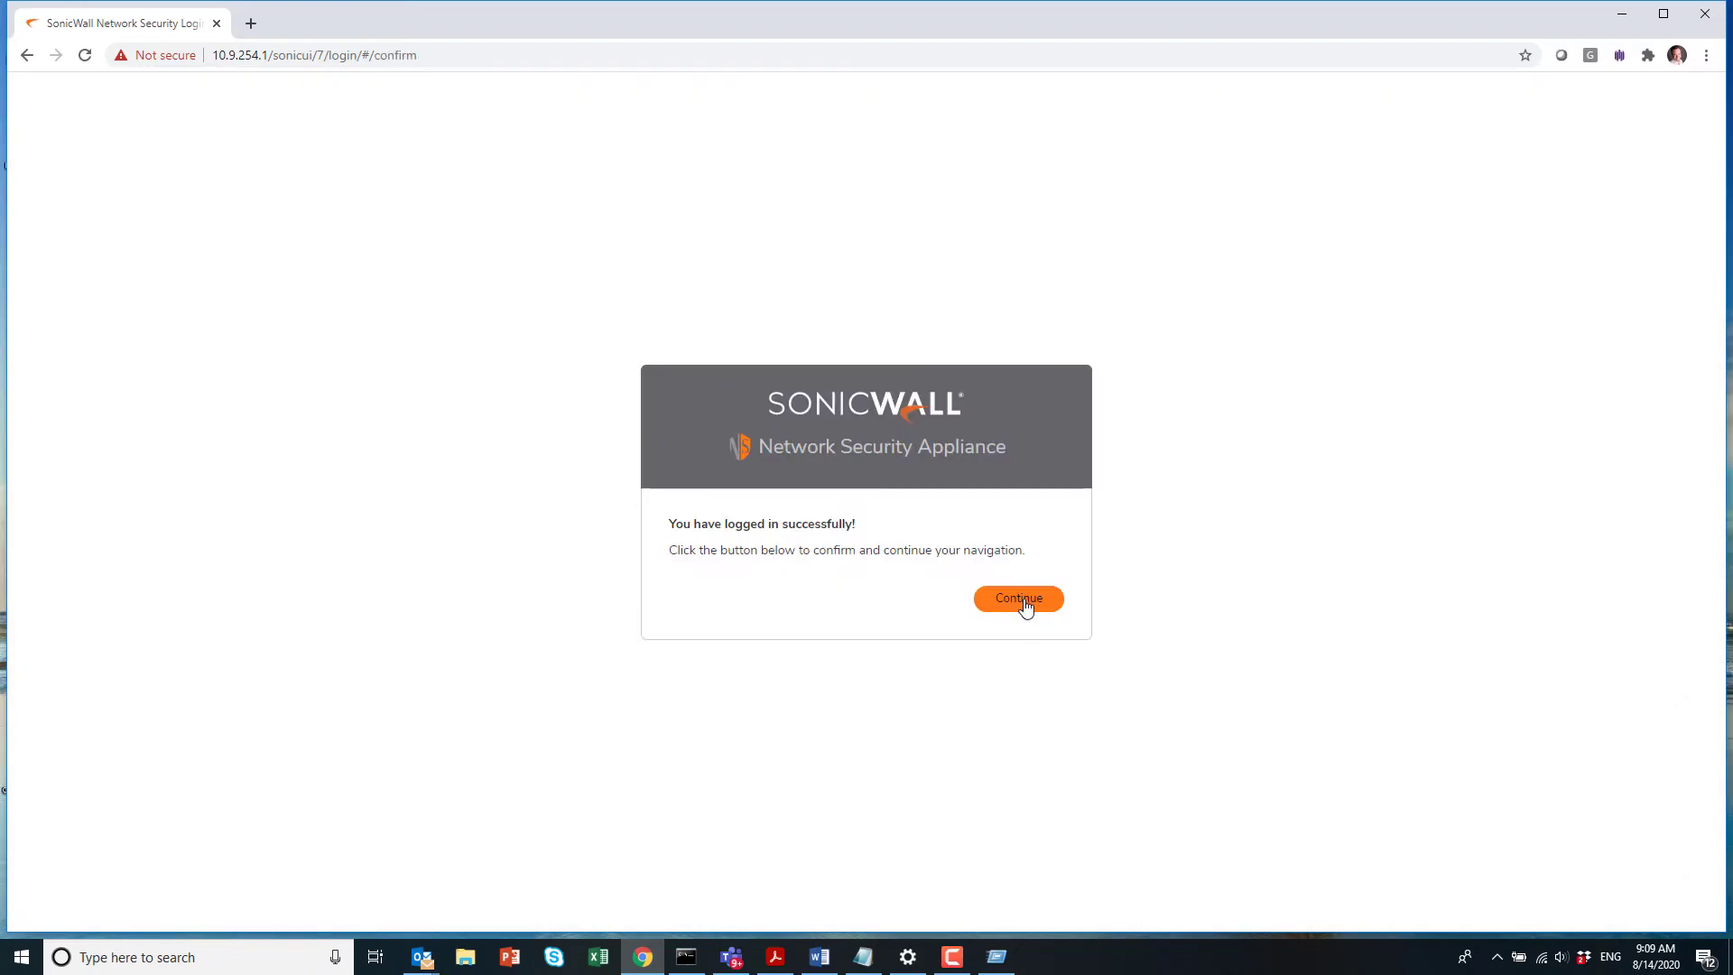
pyautogui.click(1024, 605)
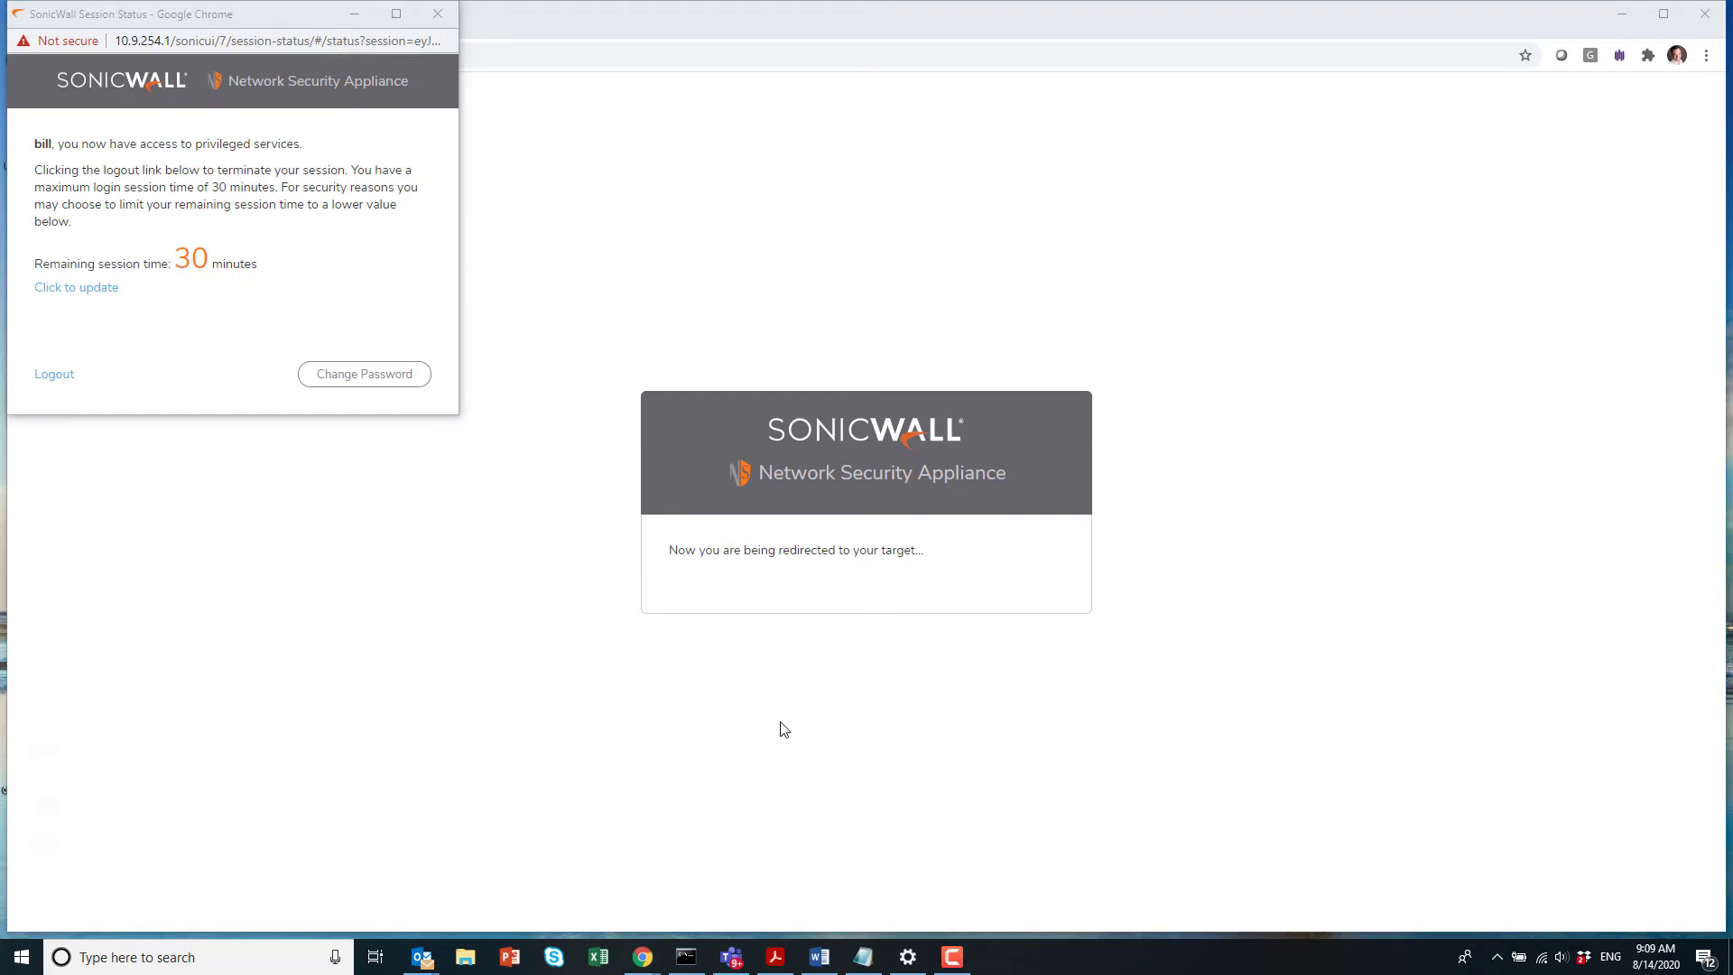
# Step: Open the \\10.8.254.3\homes share to confirm access, then close it
pyautogui.press('super+r')
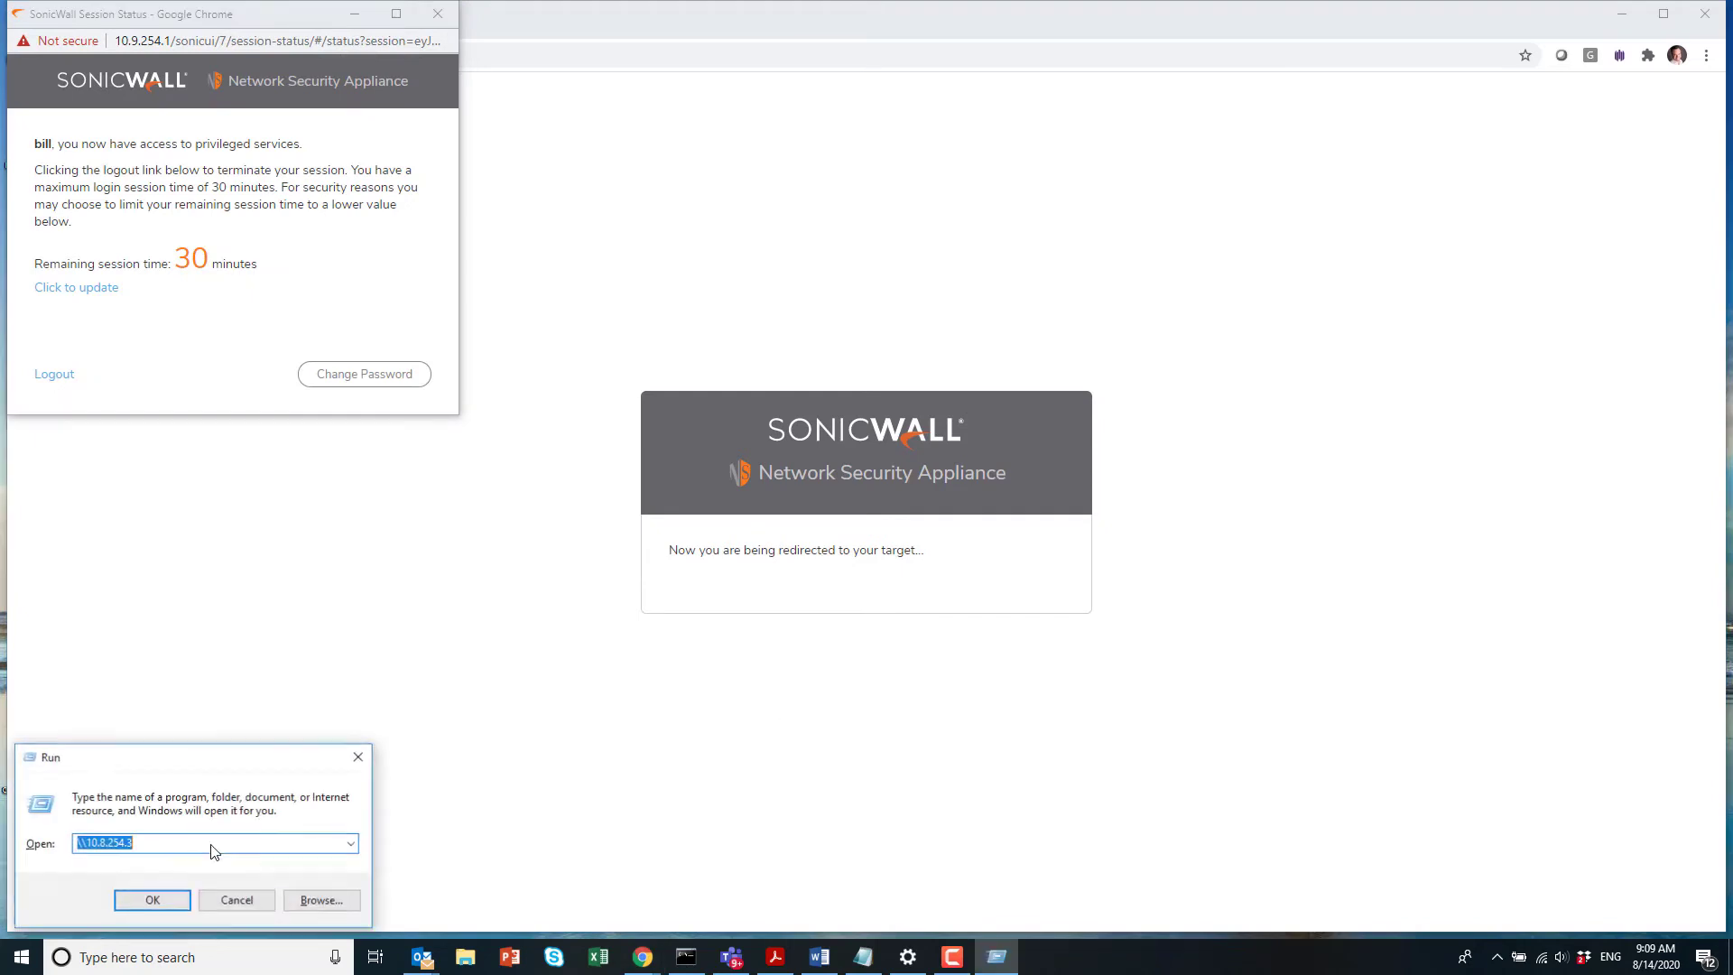
pyautogui.click(212, 844)
pyautogui.write('\\homes')
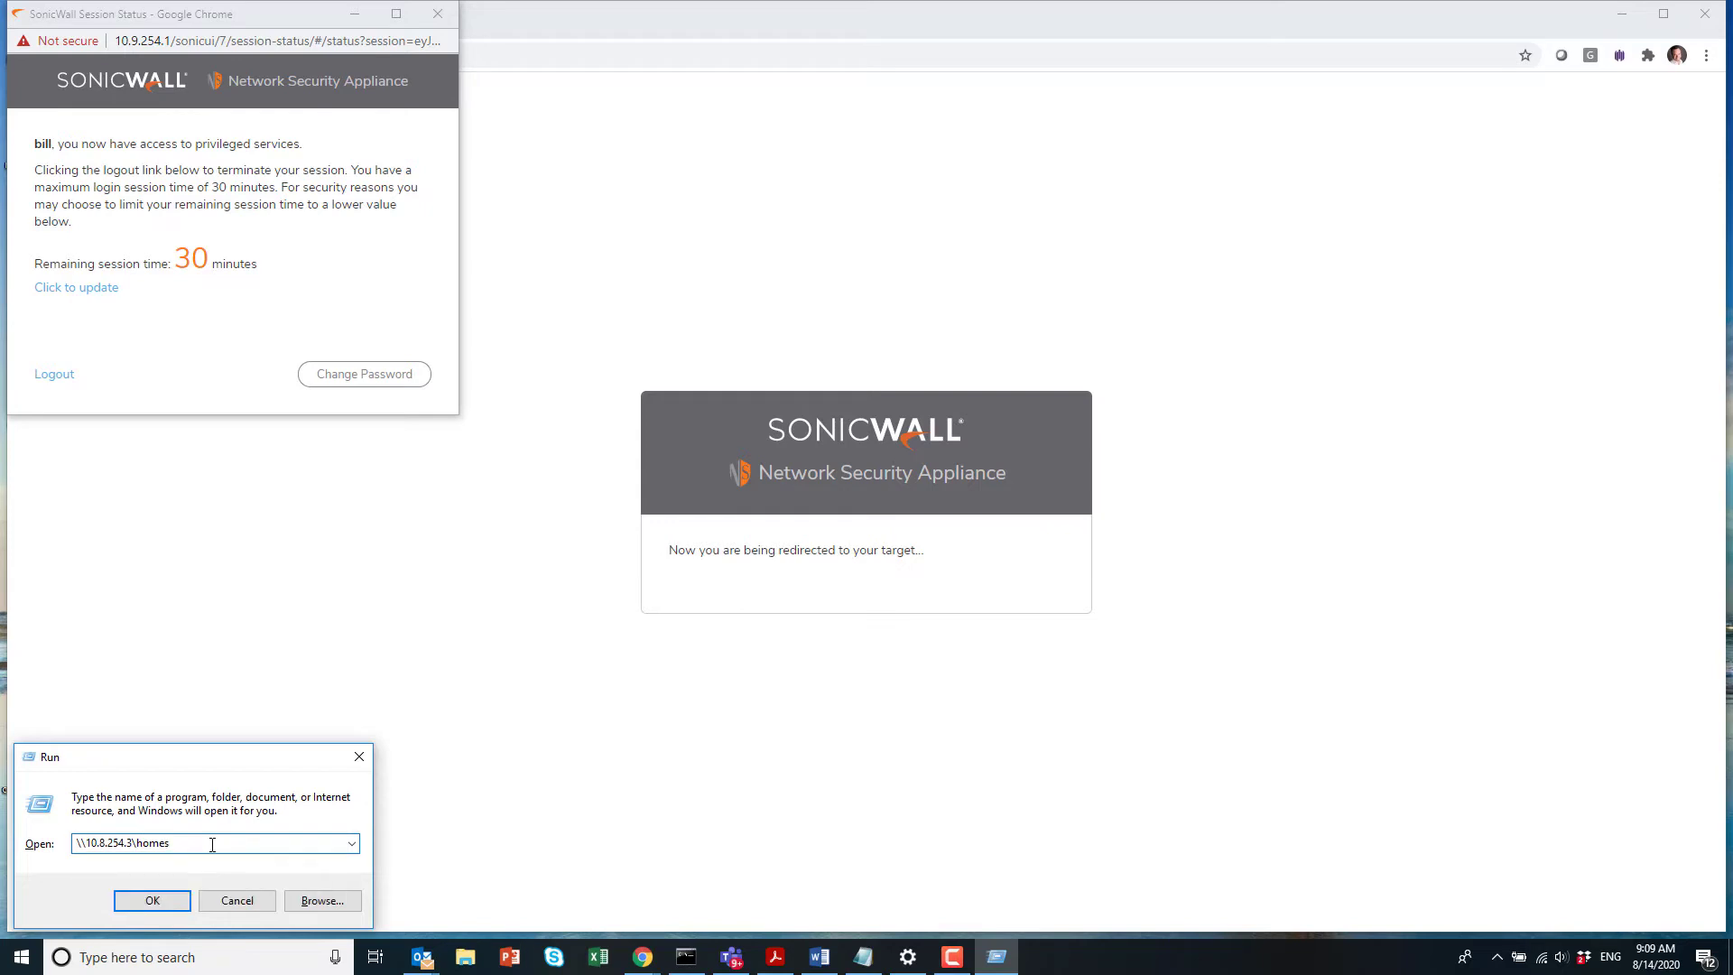
pyautogui.press('Return')
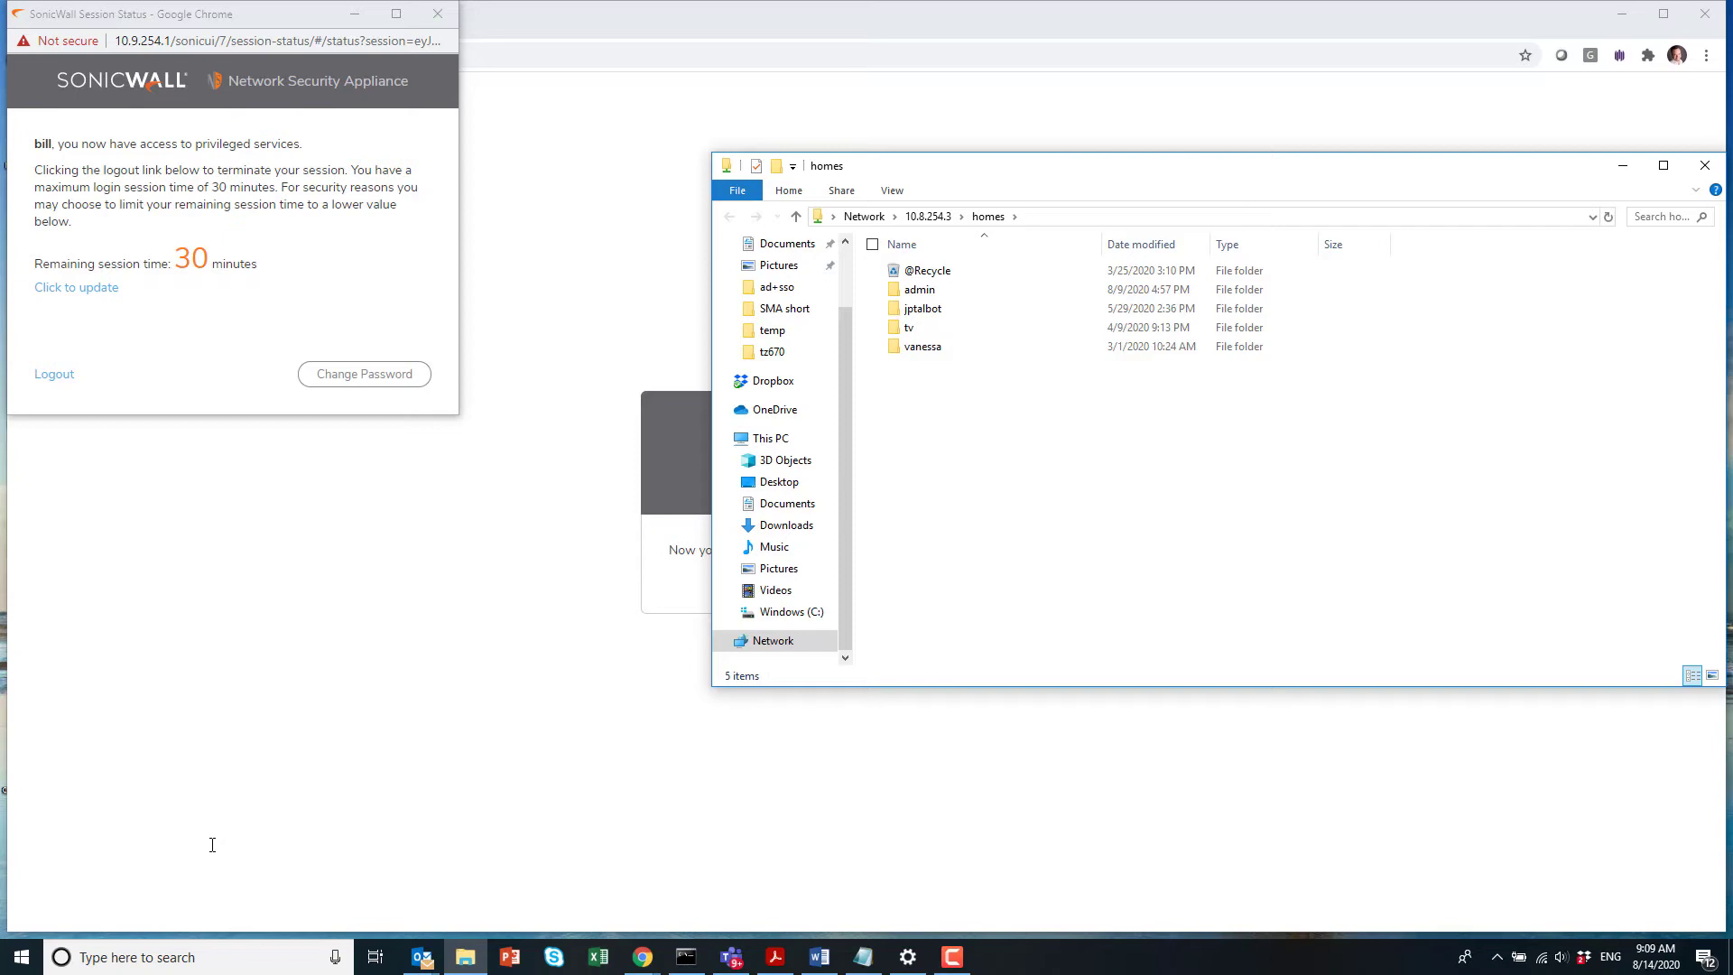
pyautogui.click(1719, 173)
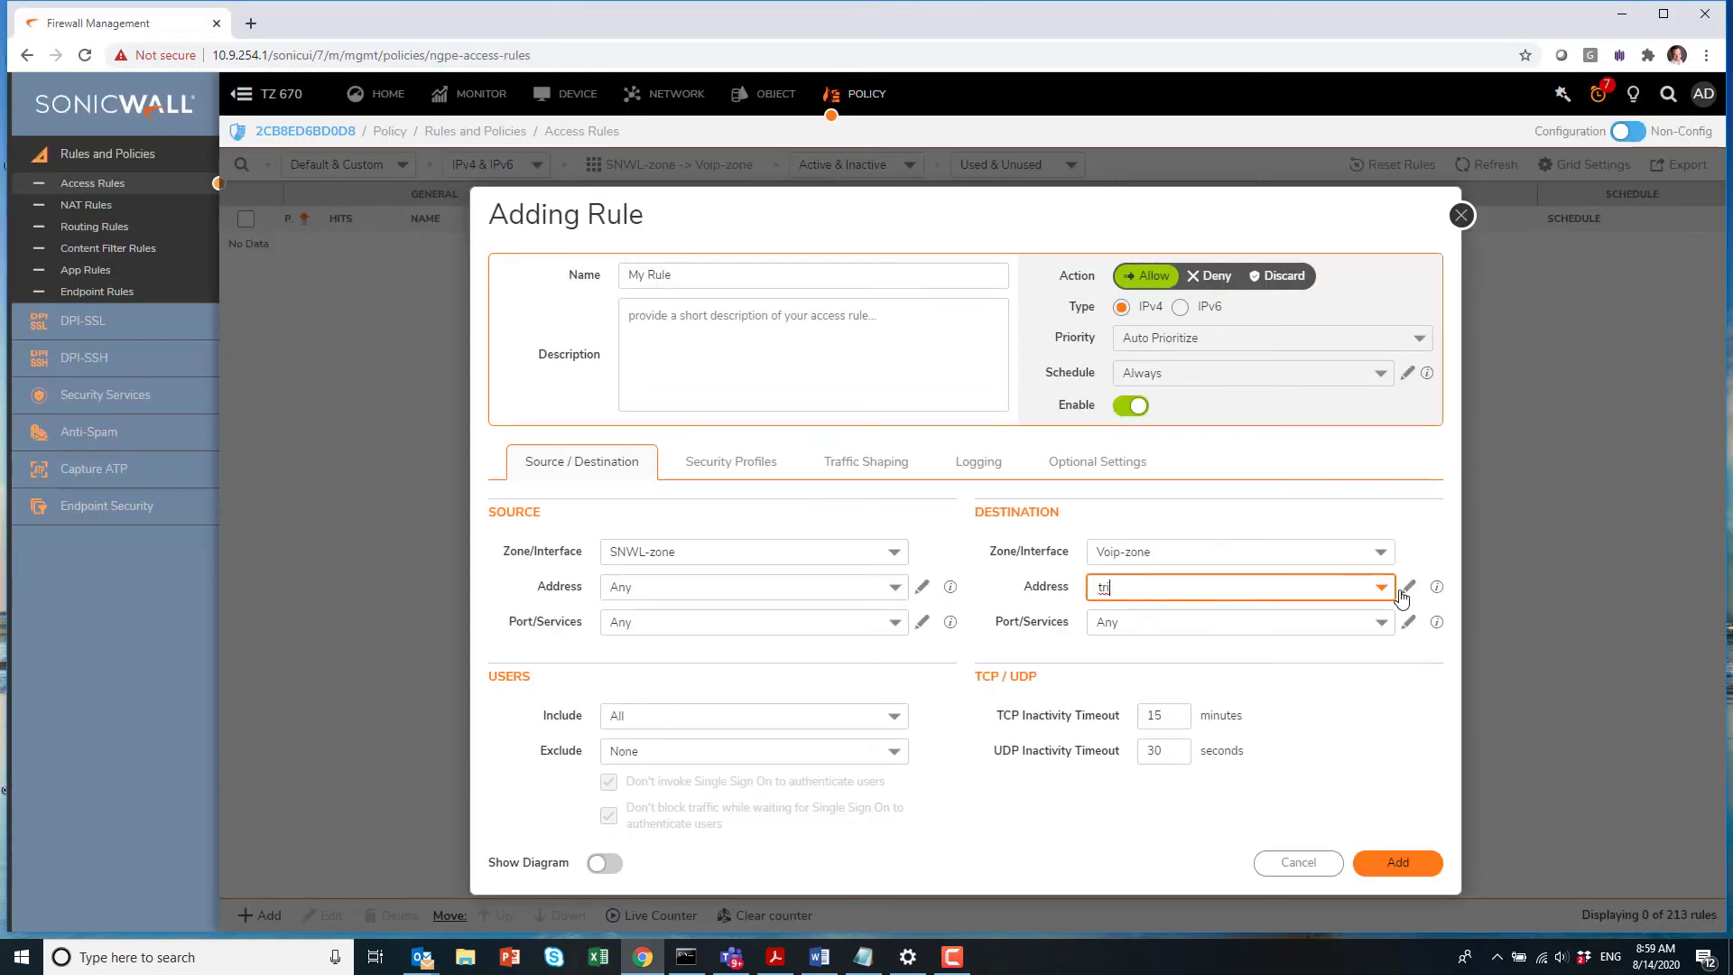
# Step: Set the new rule's destination to trixbox and its service to HTTP
pyautogui.press('Return')
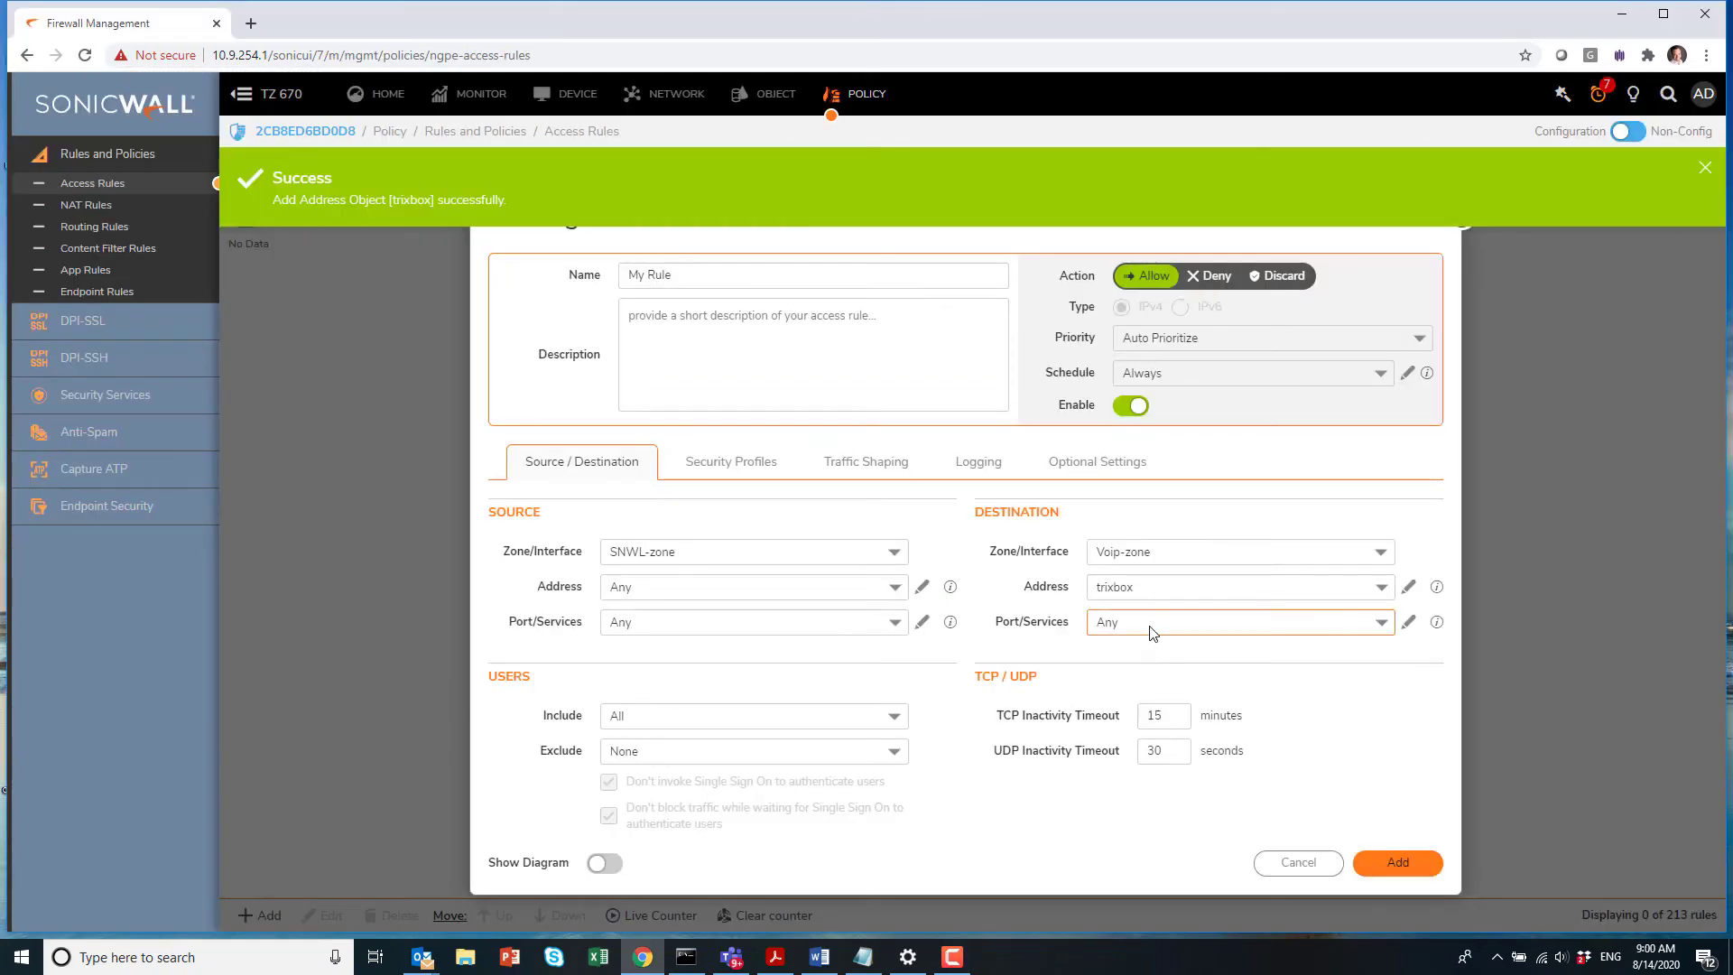
pyautogui.click(1150, 626)
pyautogui.write('ht')
pyautogui.click(1144, 673)
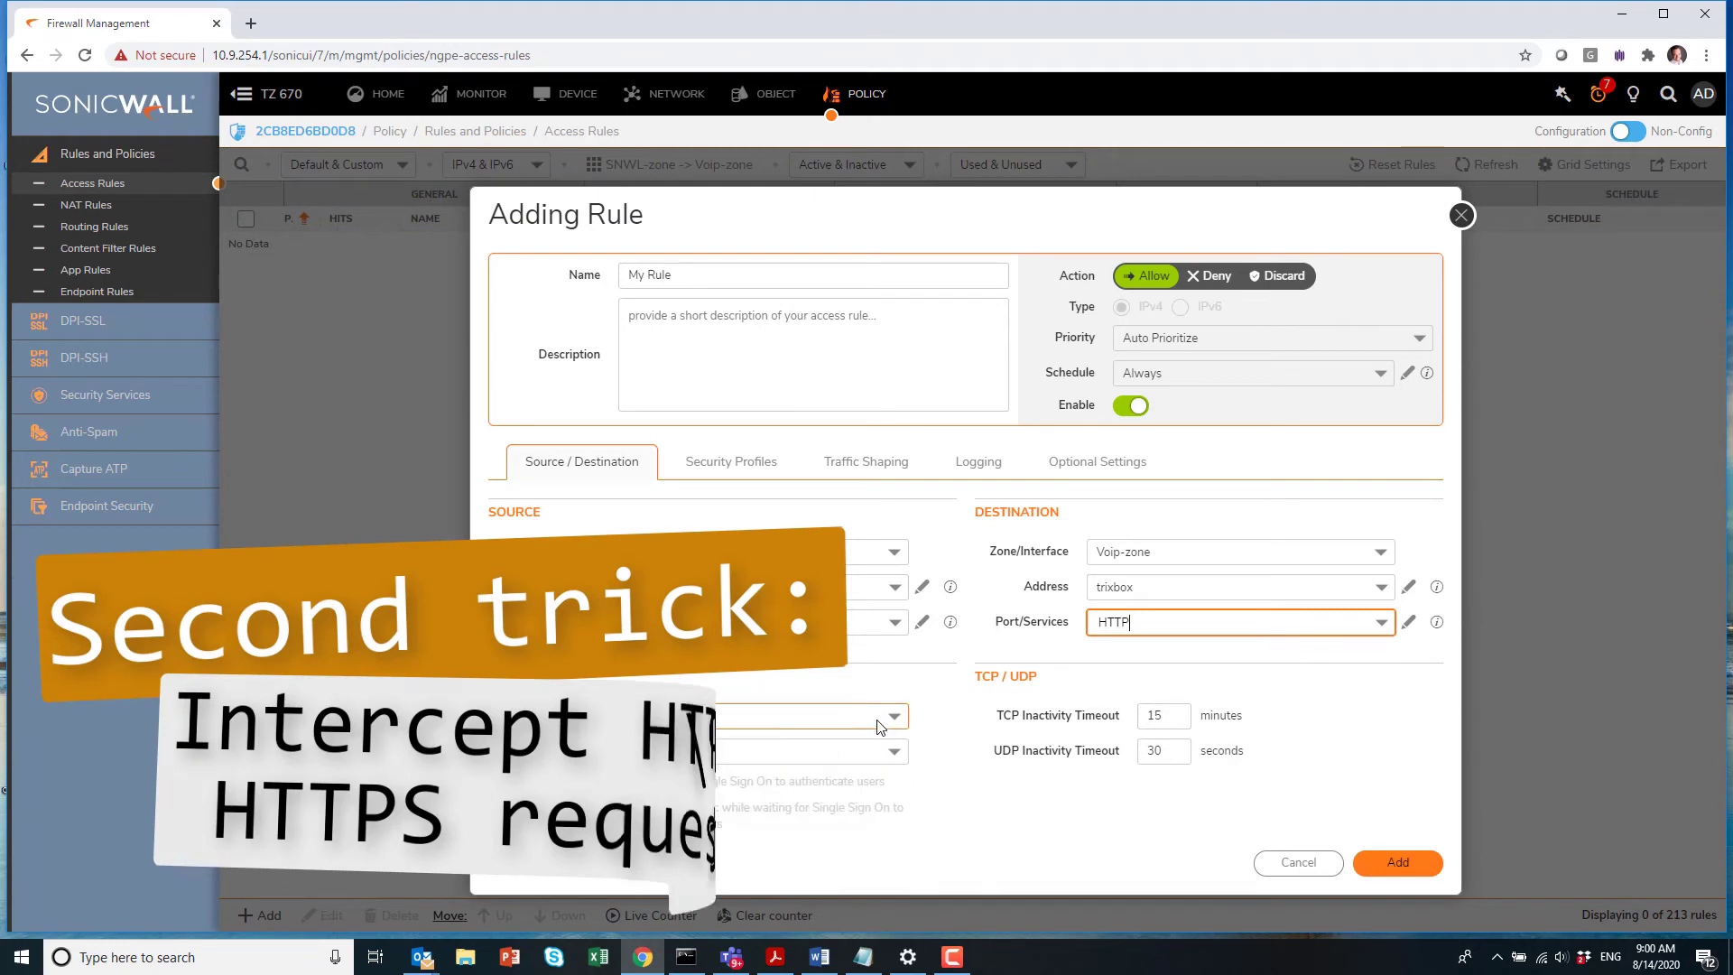
# Step: Restrict the rule to MURDUSON\IT-Group users and add it to Access Rules
pyautogui.click(880, 725)
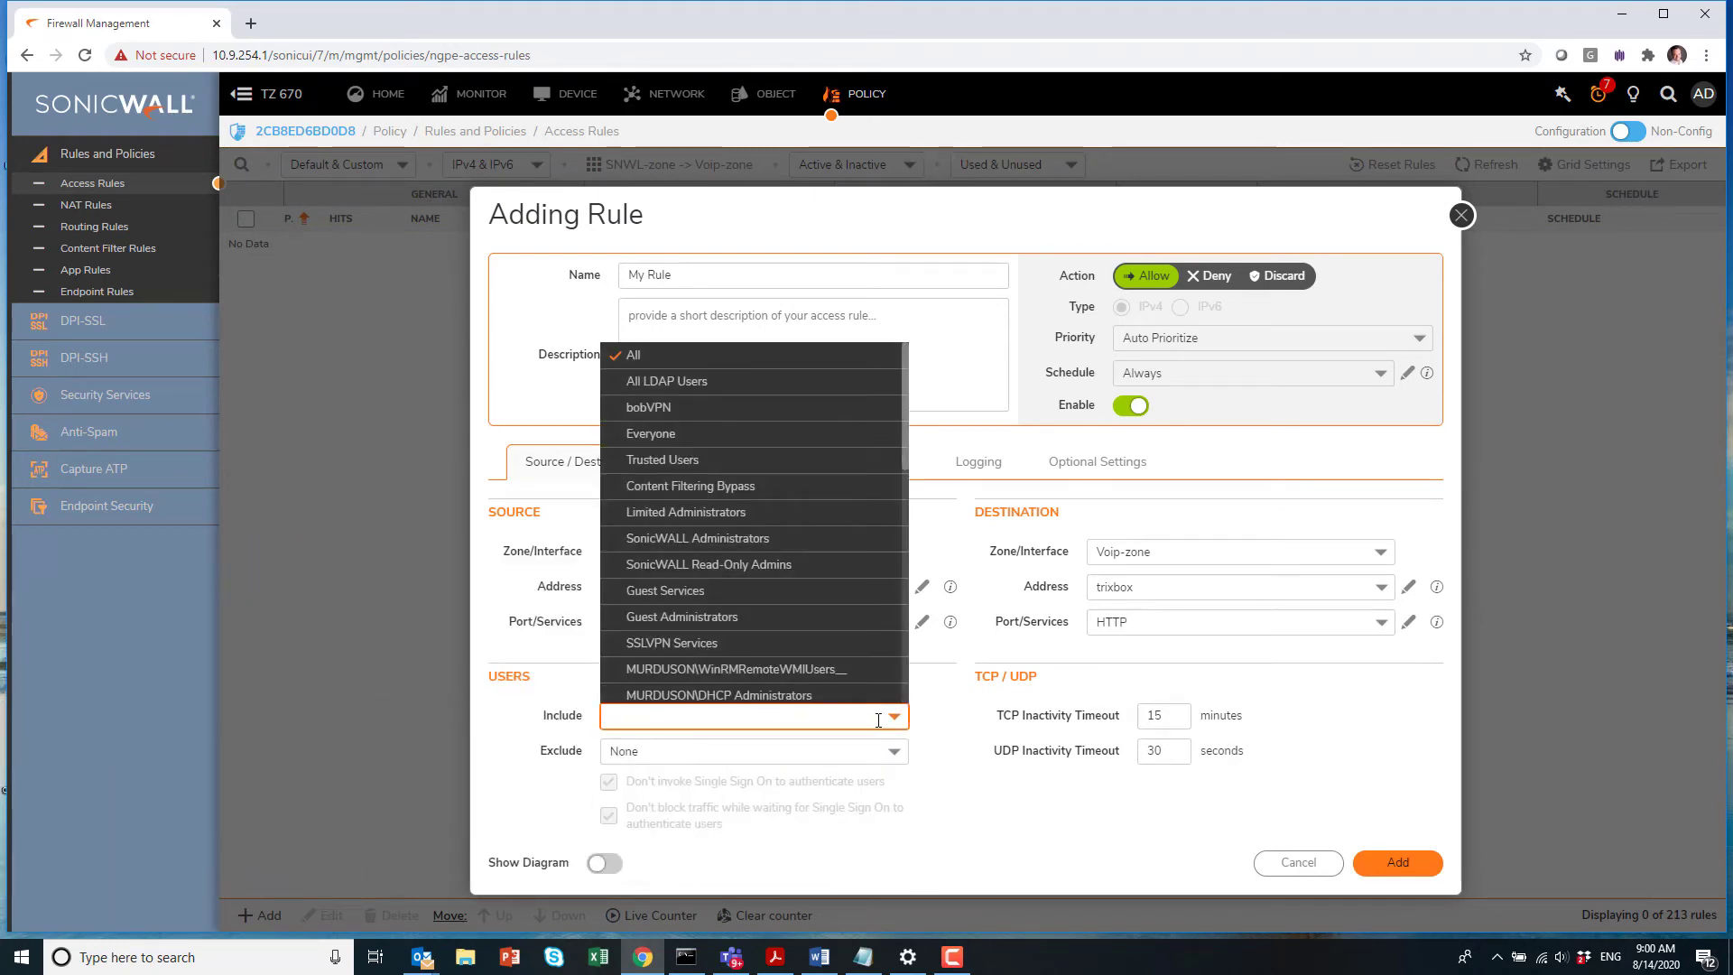
pyautogui.write('IT')
pyautogui.click(819, 761)
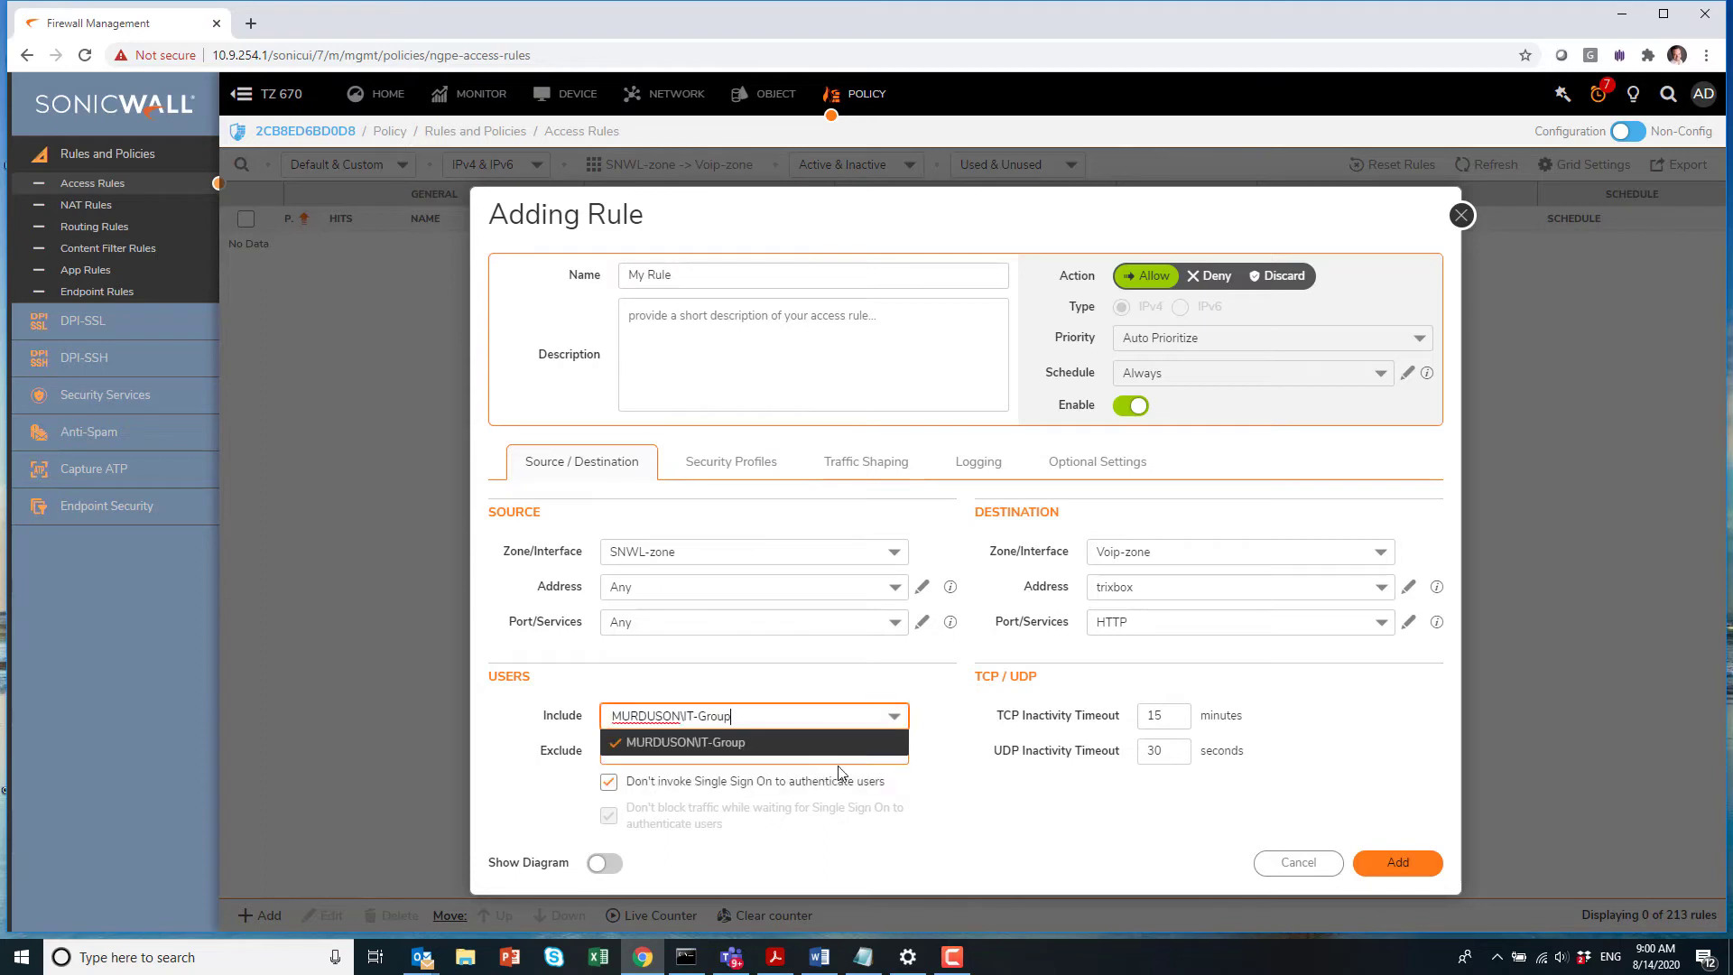
pyautogui.click(1102, 813)
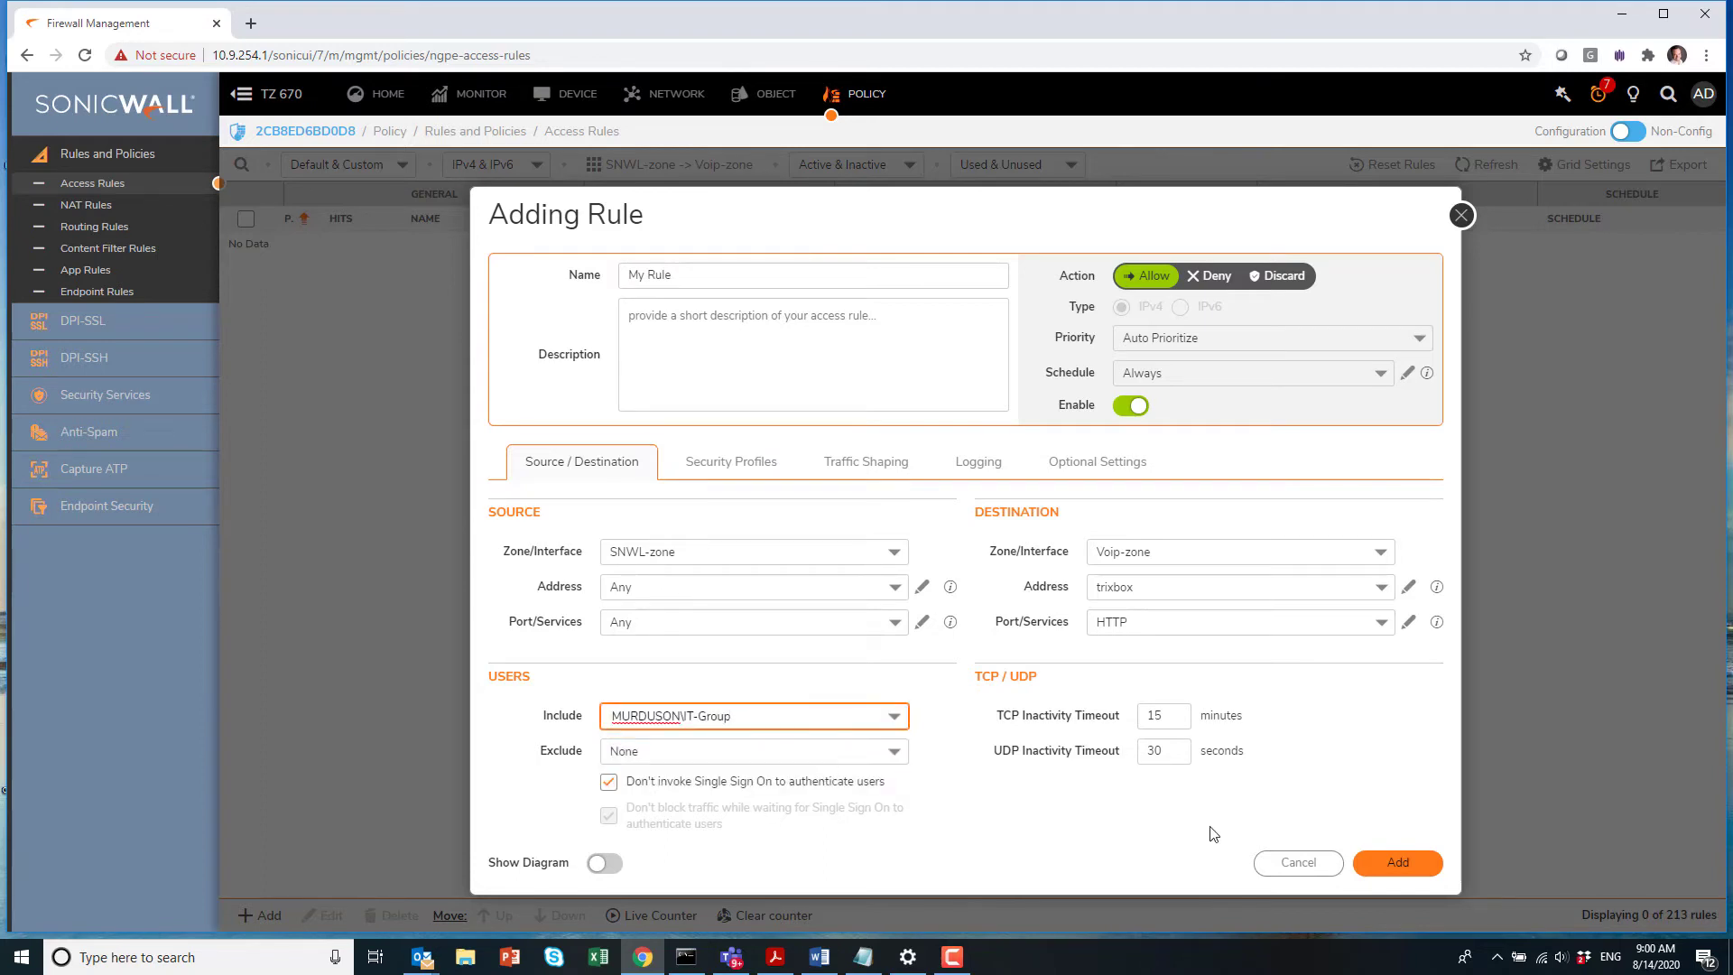
pyautogui.click(1431, 872)
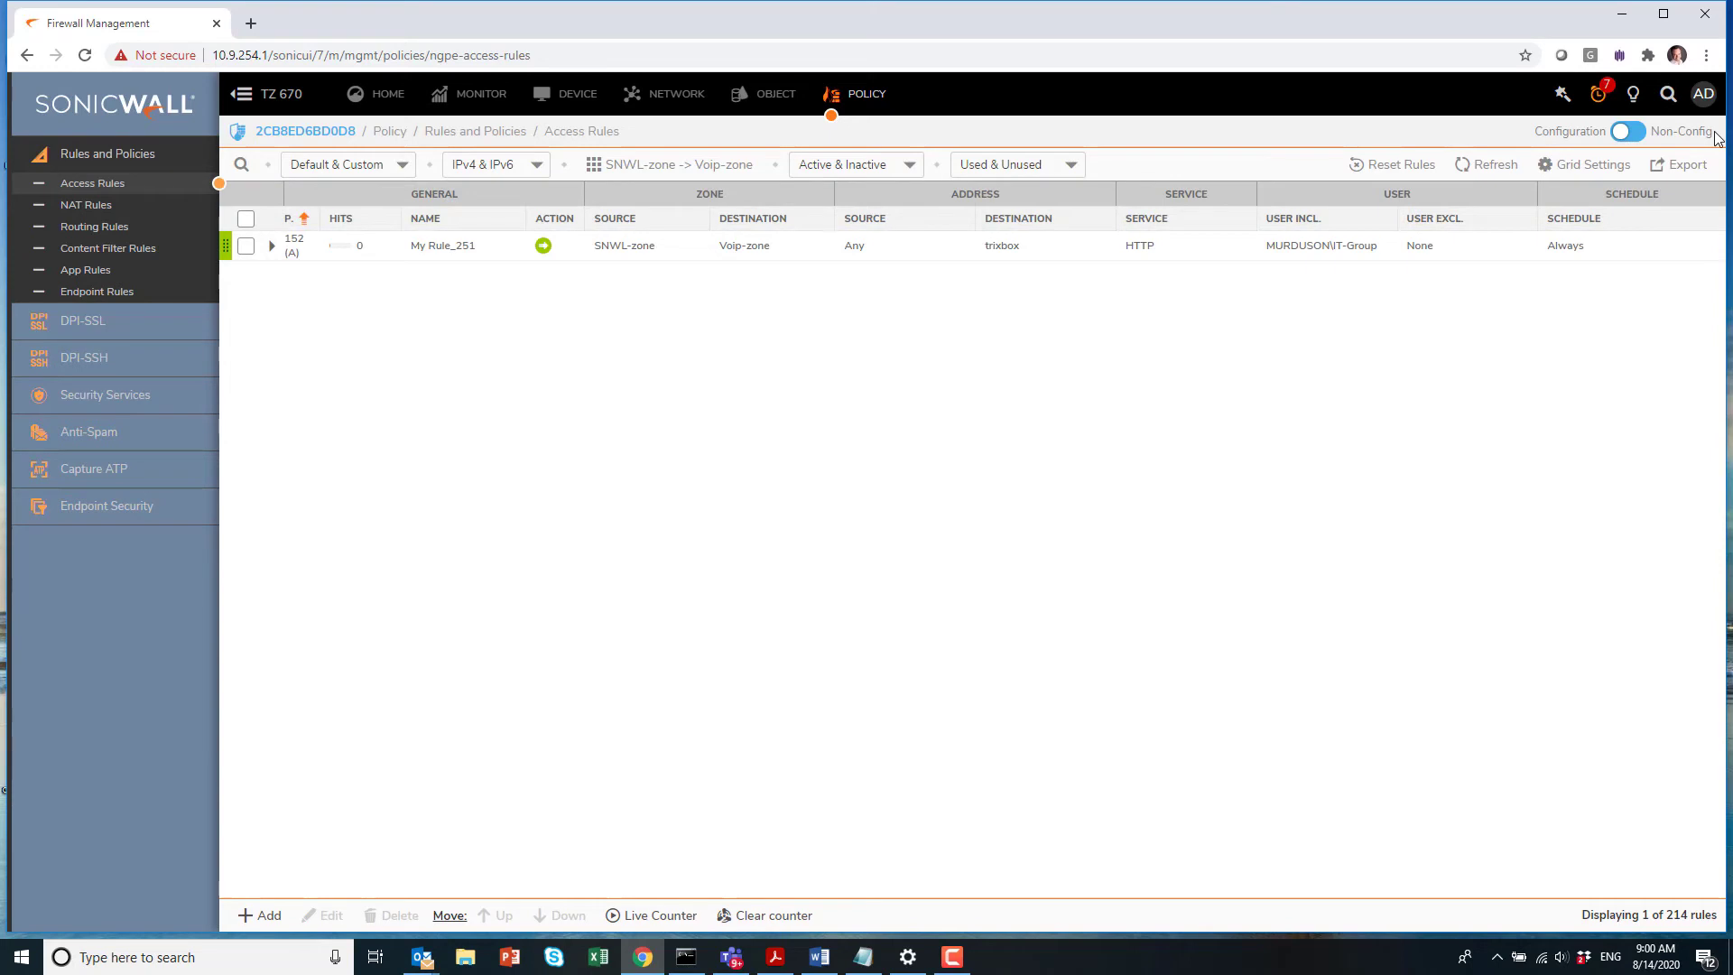
pyautogui.click(1703, 94)
# Step: Log out of administration, then sign in at the firewall prompt as an IT-group user to continue to trixbox
pyautogui.click(1648, 264)
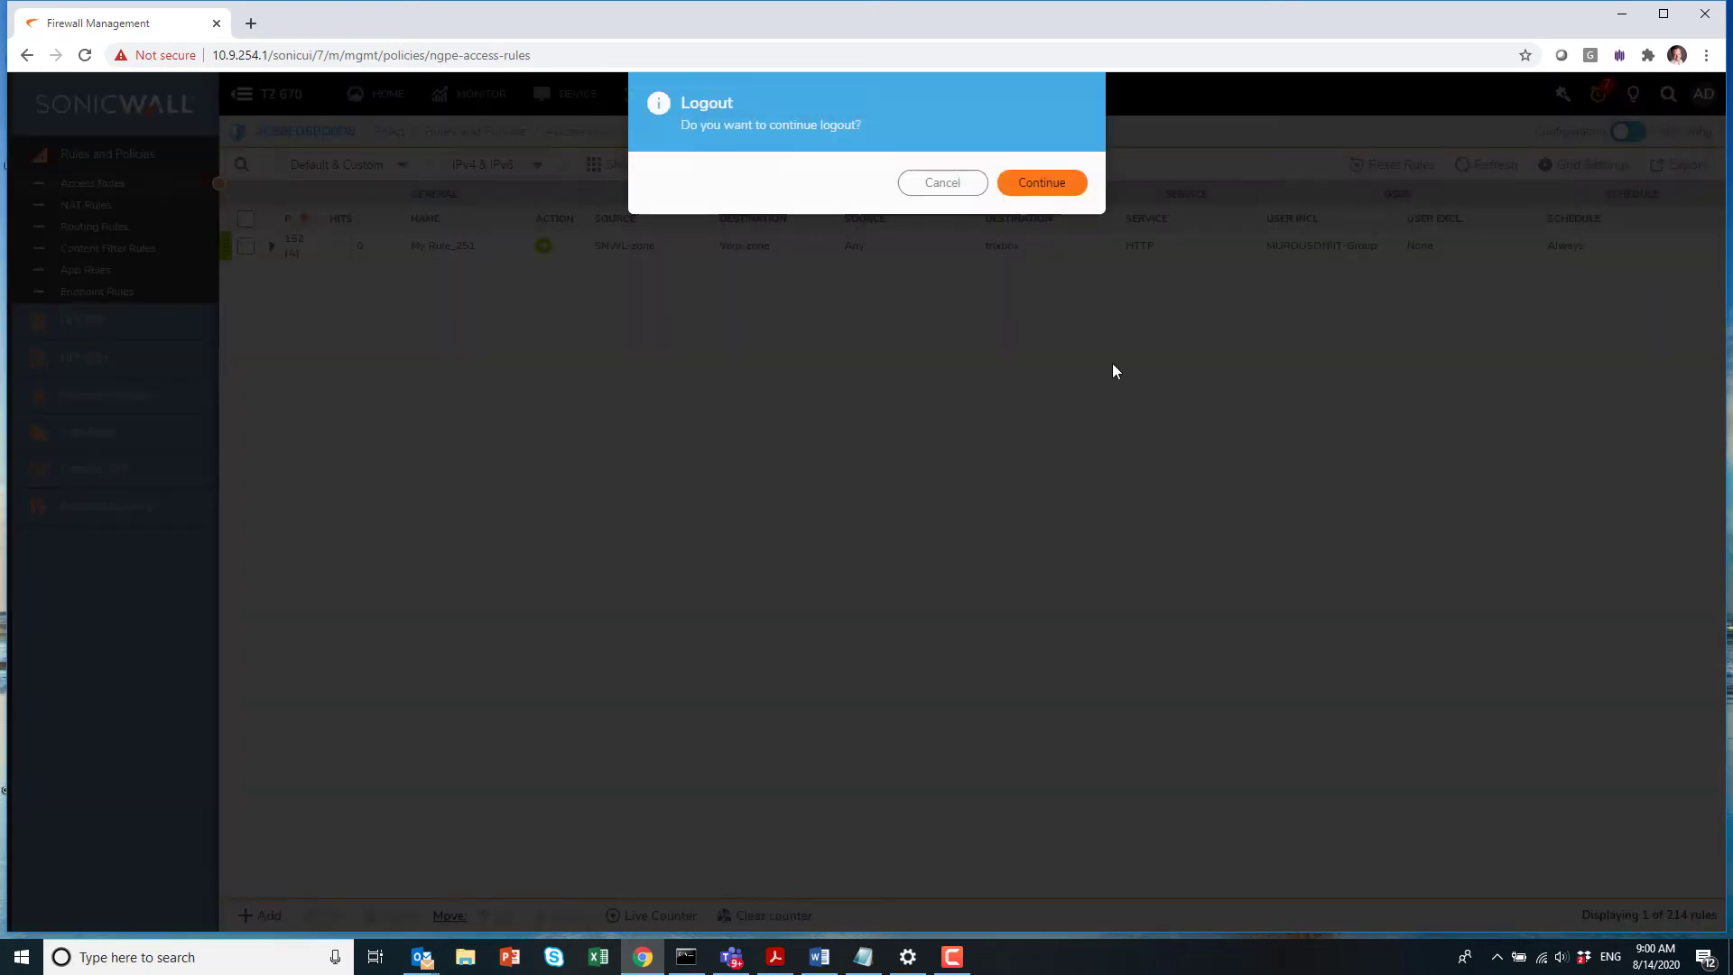
pyautogui.click(1027, 182)
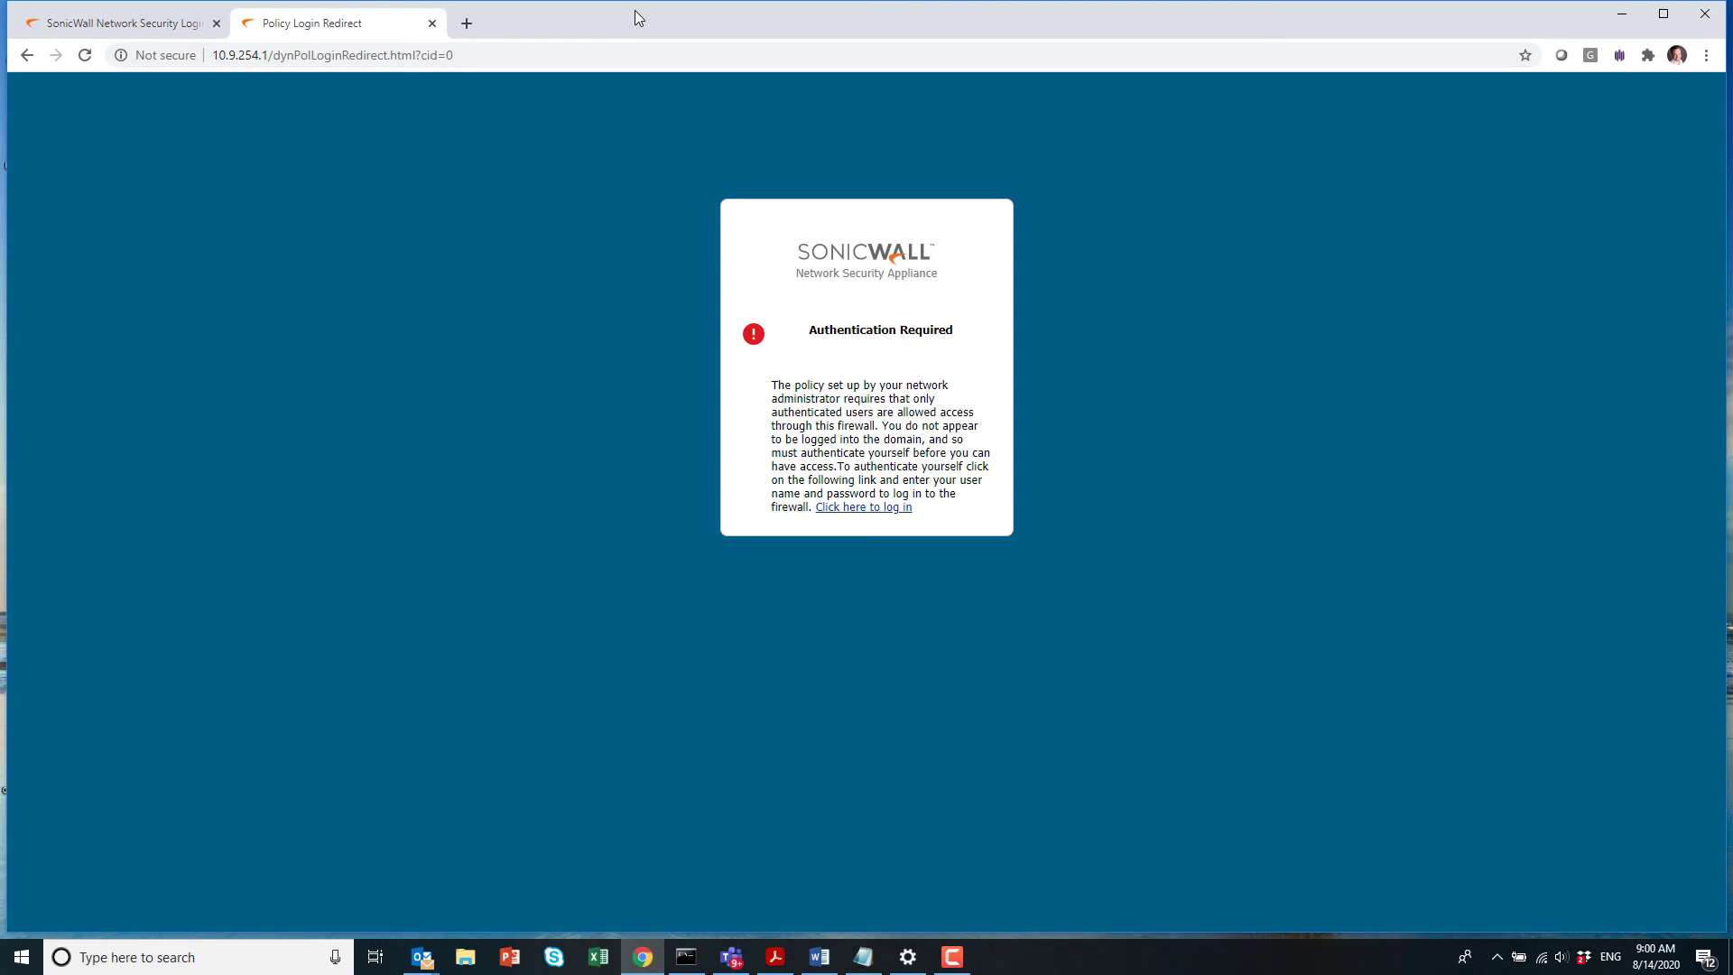
pyautogui.click(866, 509)
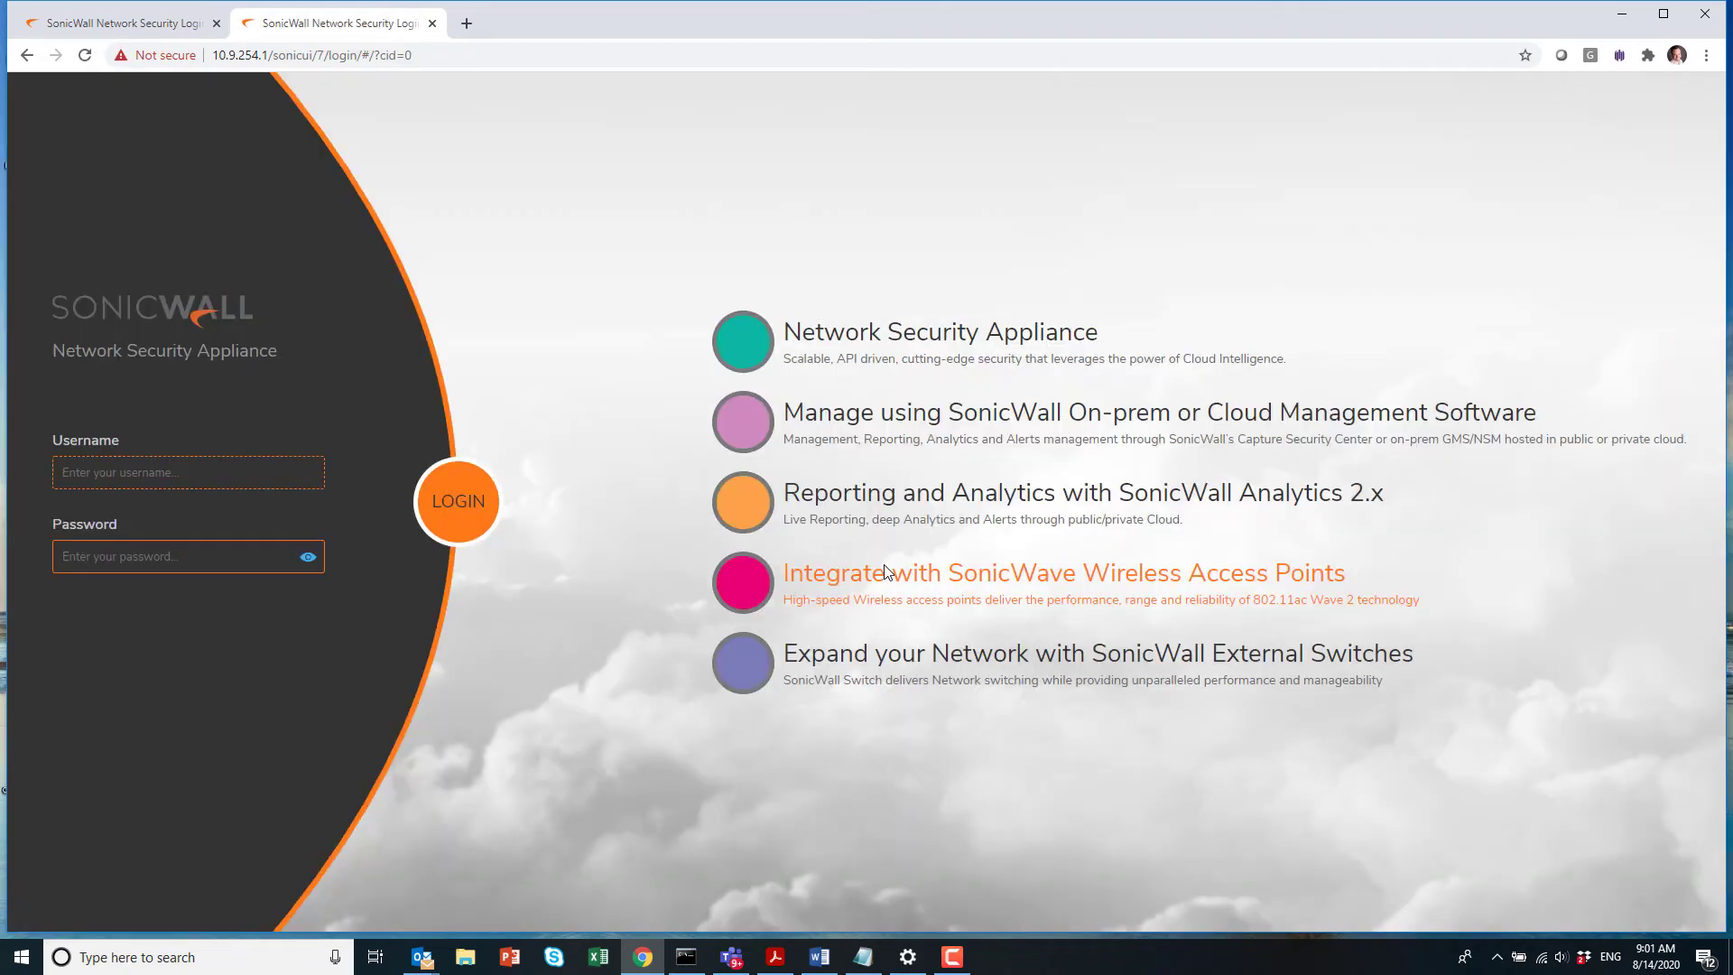
pyautogui.write('bill')
pyautogui.press('Tab')
pyautogui.write('****')
pyautogui.press('Return')
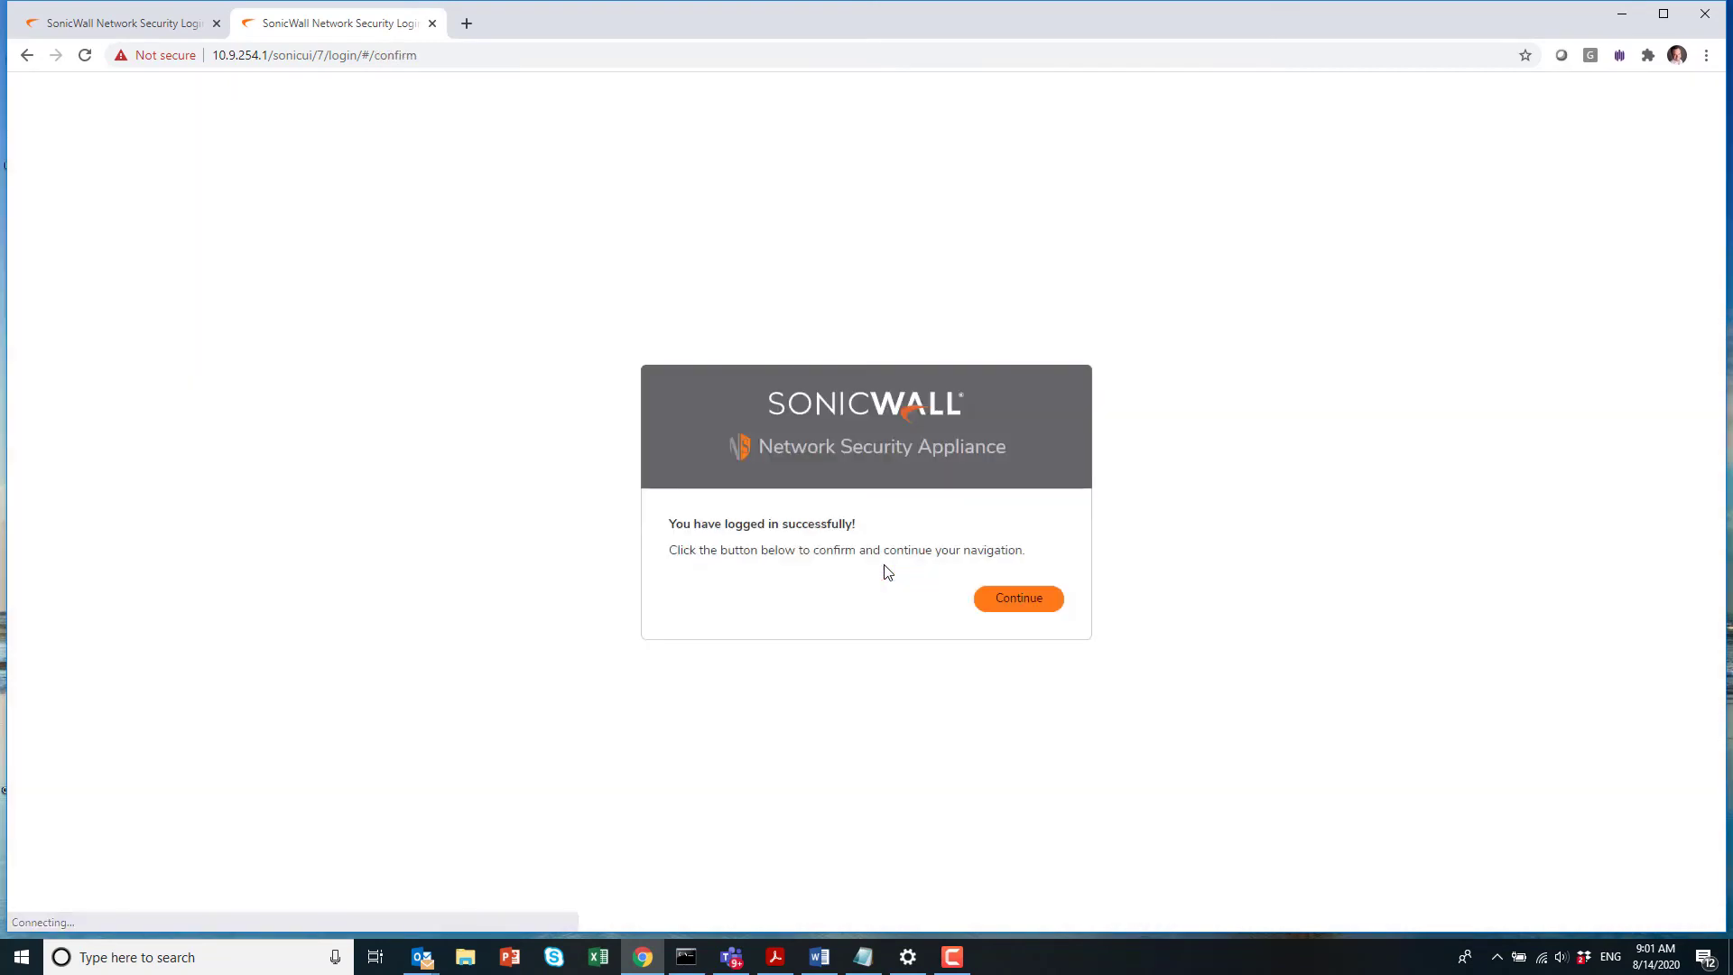
pyautogui.click(1010, 600)
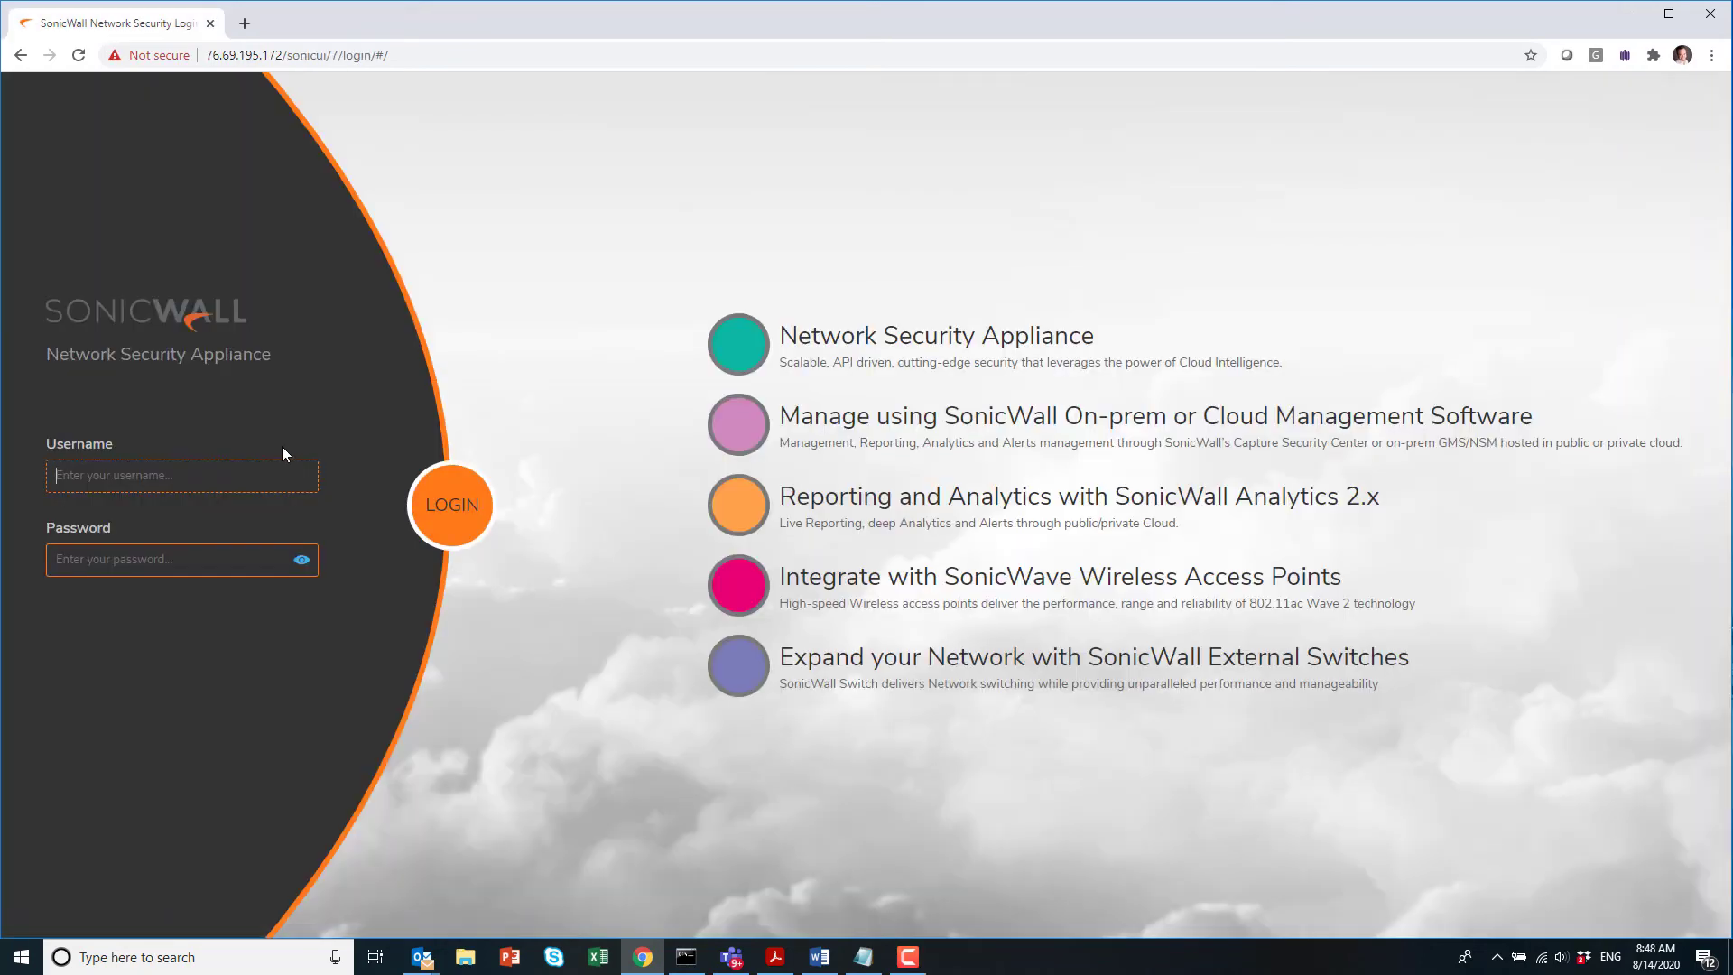
# Step: Log in as admin and review My Rule_247's Terminal Services settings without changes
pyautogui.write('admin***********')
pyautogui.press('Return')
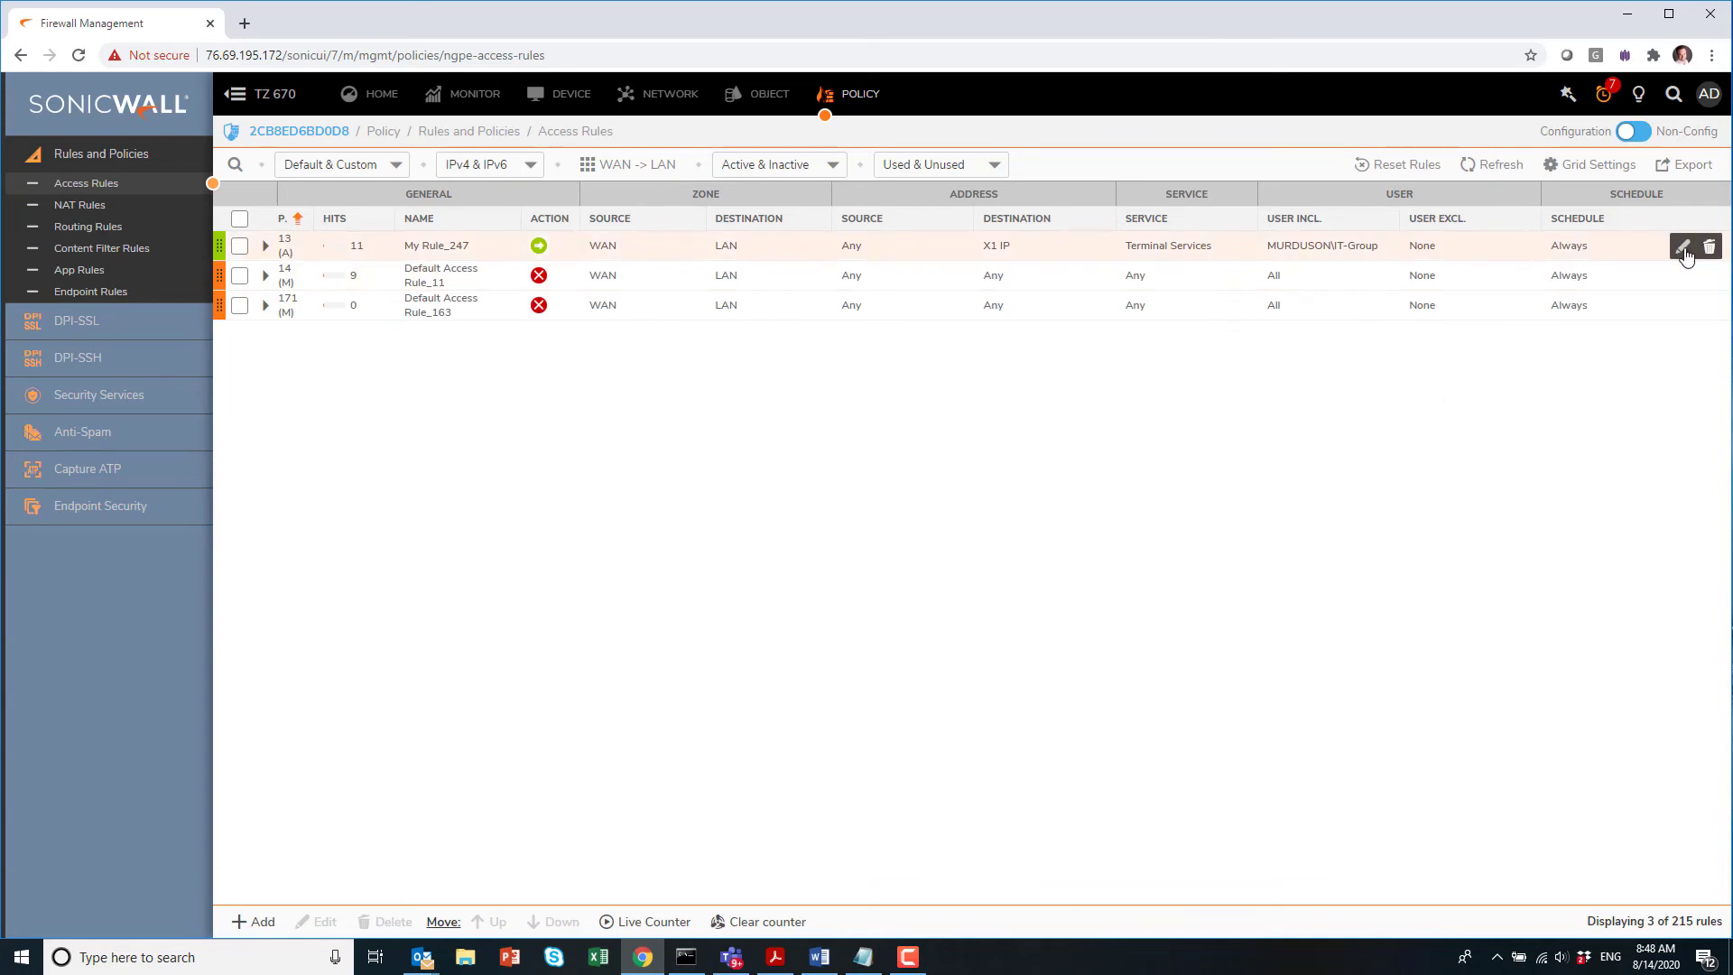
pyautogui.click(1686, 252)
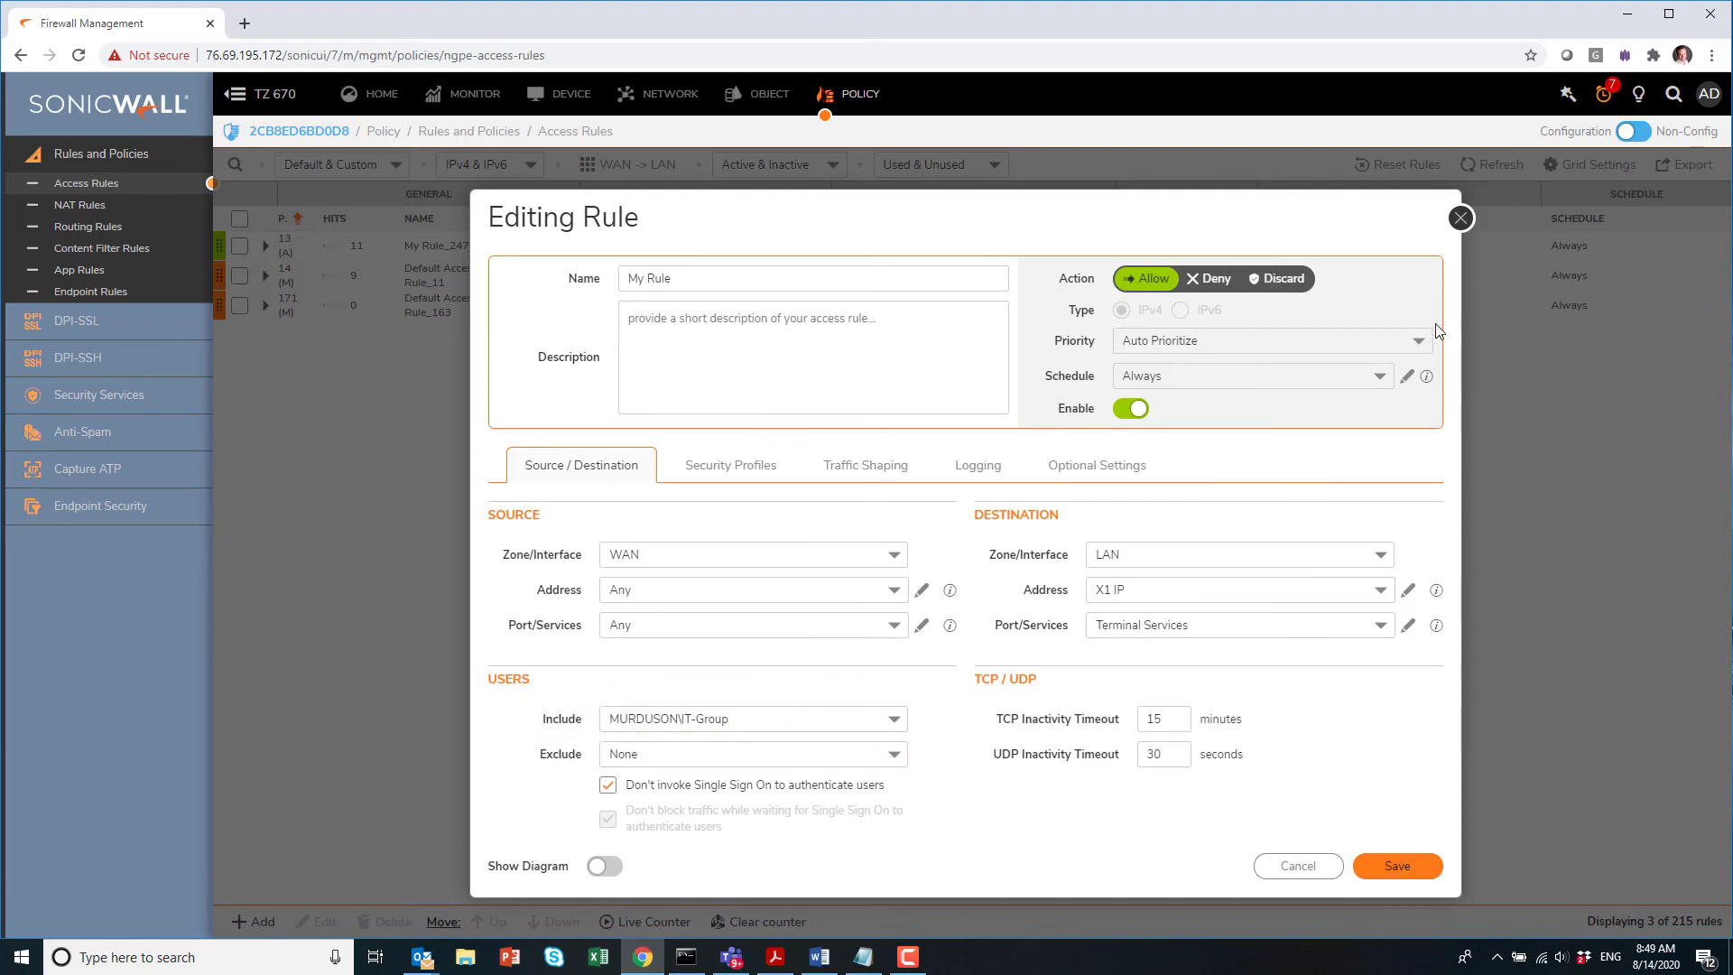
pyautogui.click(1461, 217)
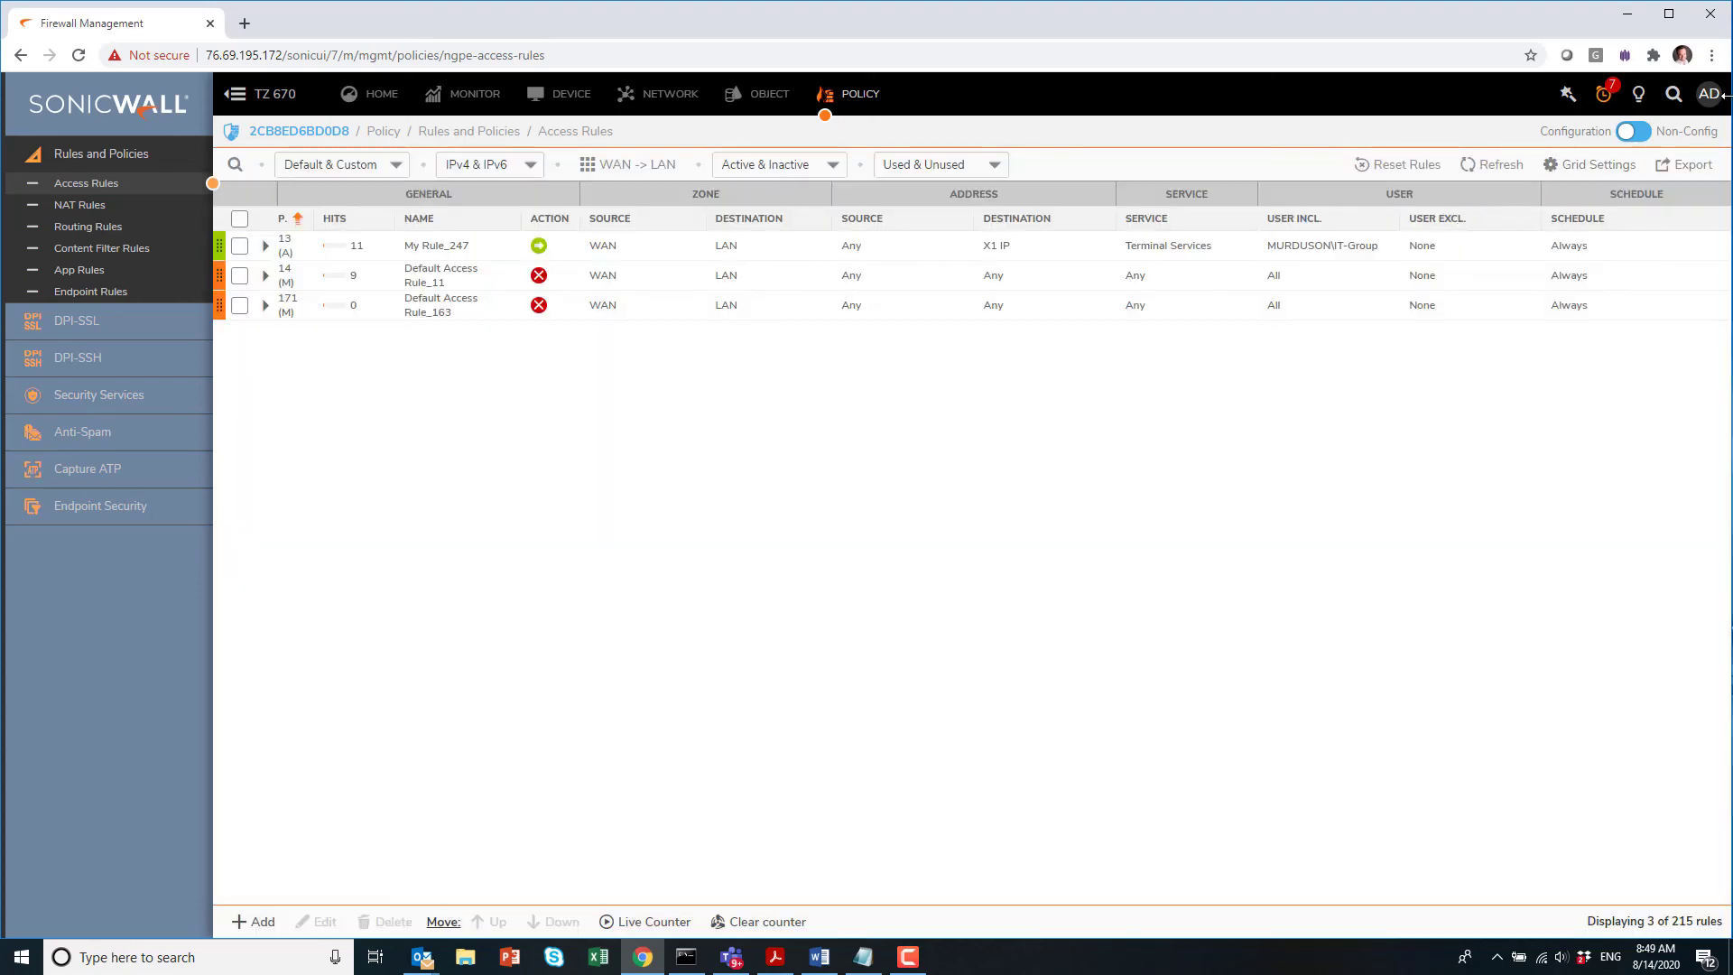
pyautogui.click(1709, 94)
pyautogui.click(1633, 264)
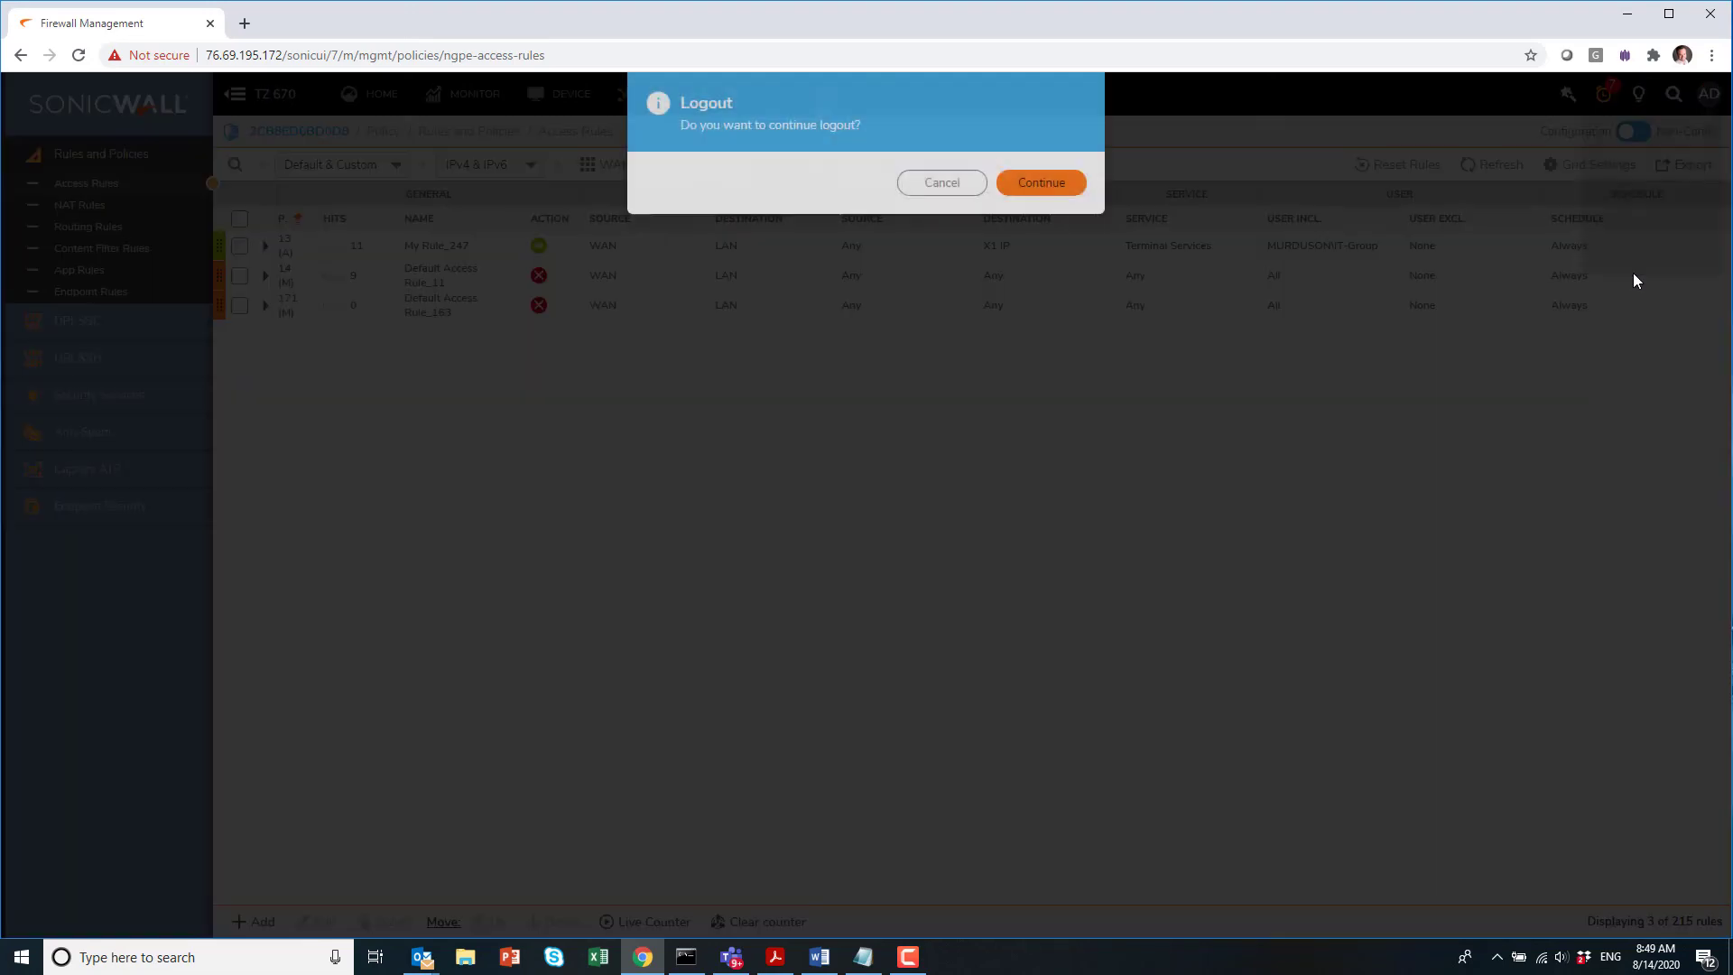
pyautogui.click(1040, 184)
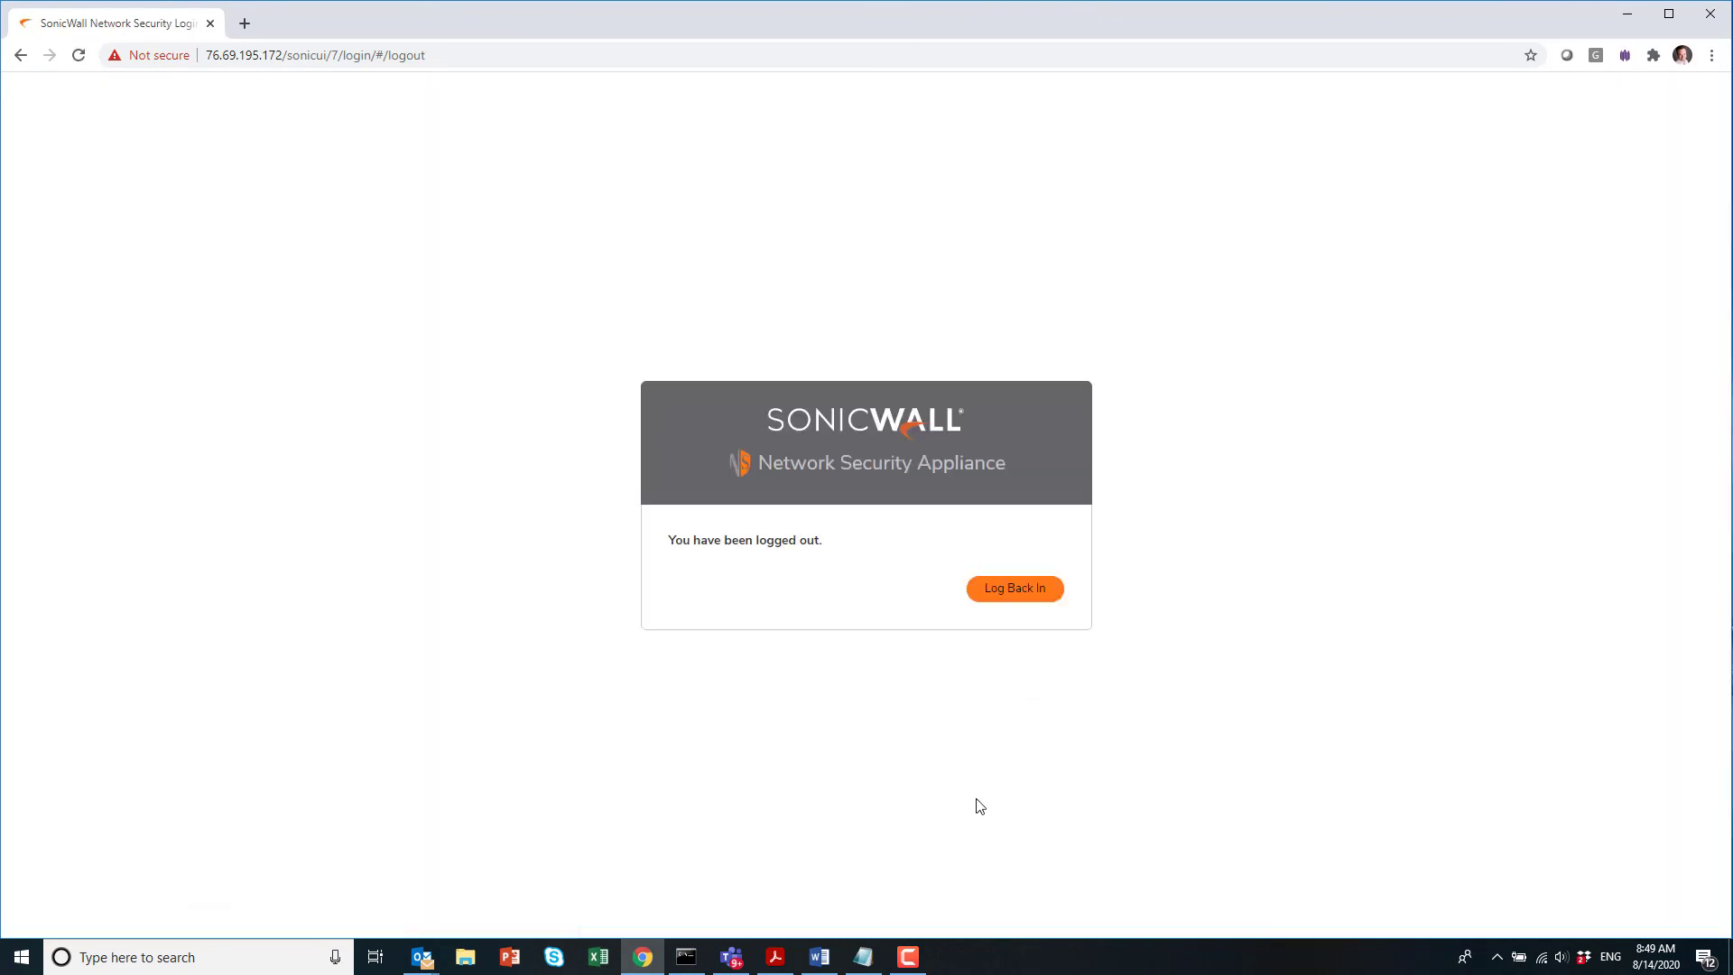
pyautogui.press('super+r')
pyautogui.write('mstsc')
pyautogui.press('Return')
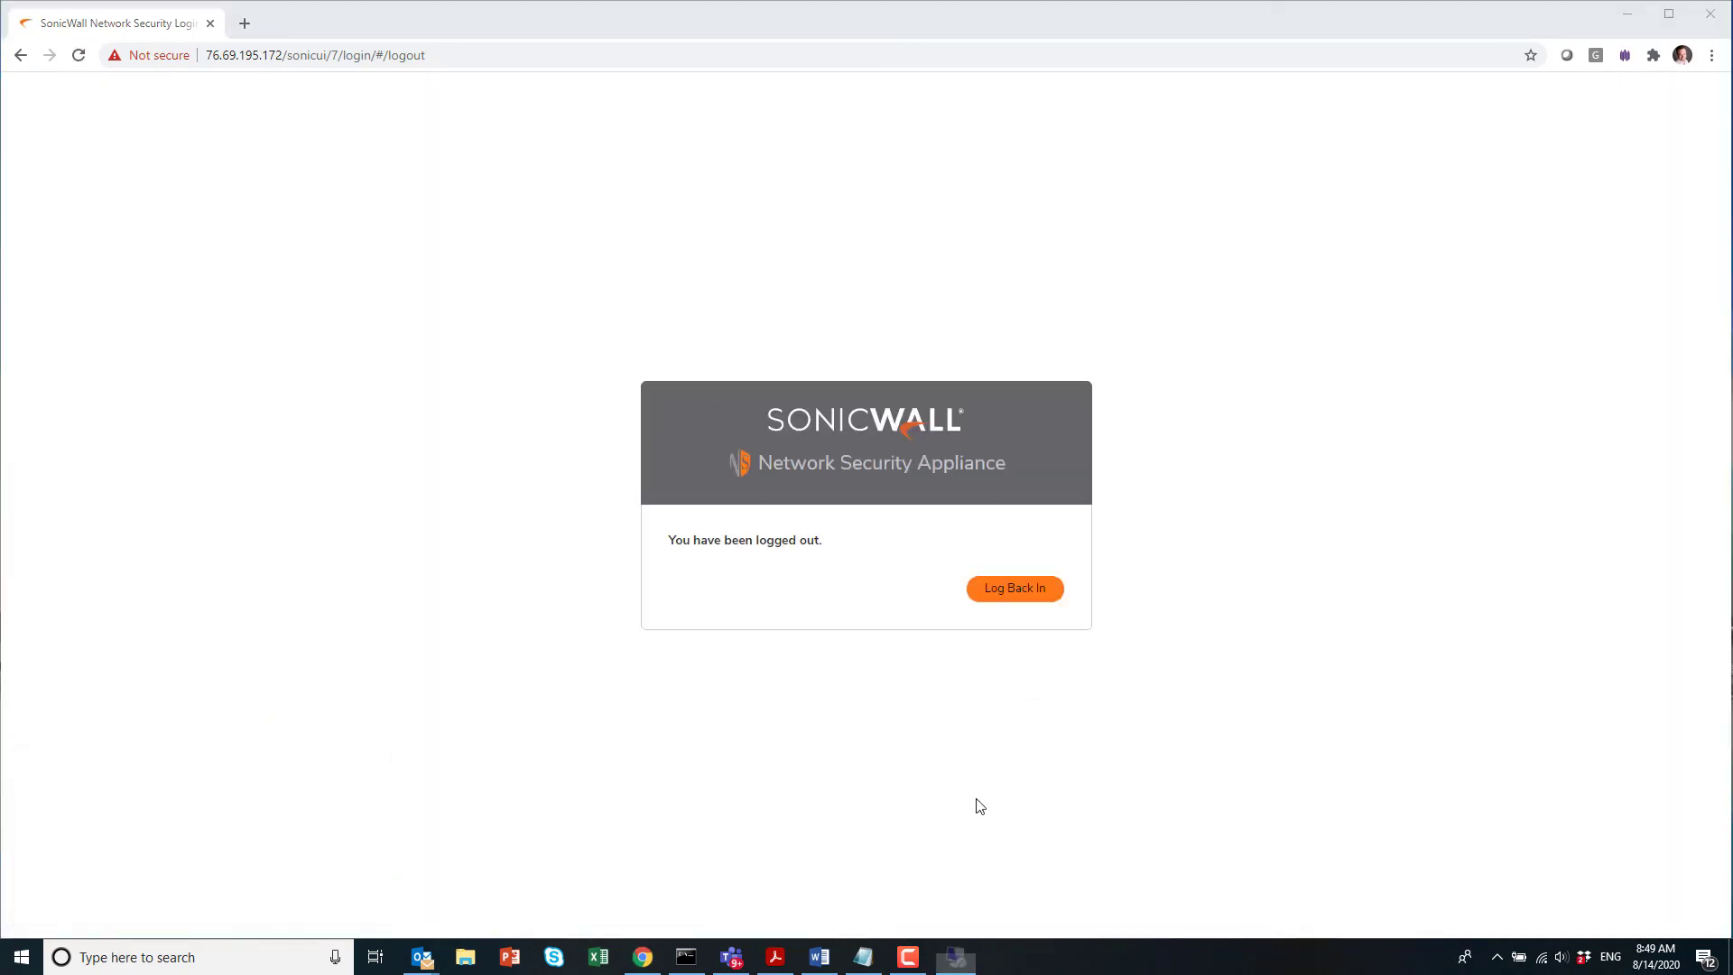
pyautogui.click(932, 388)
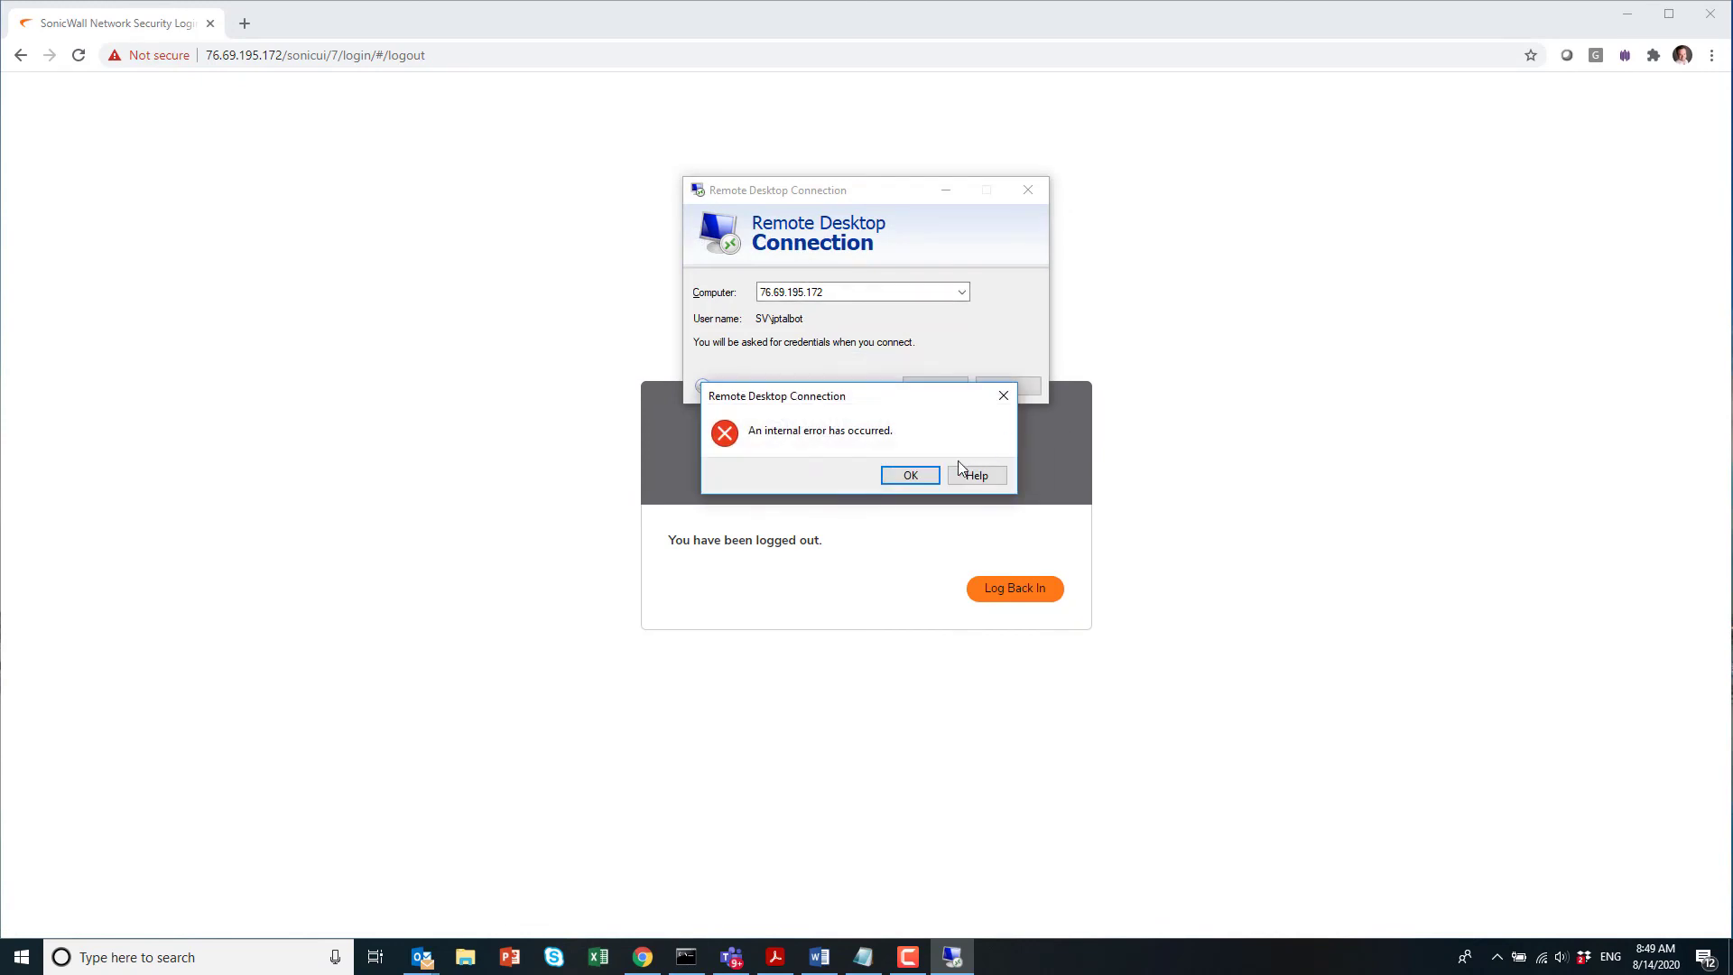
pyautogui.click(925, 476)
pyautogui.click(933, 392)
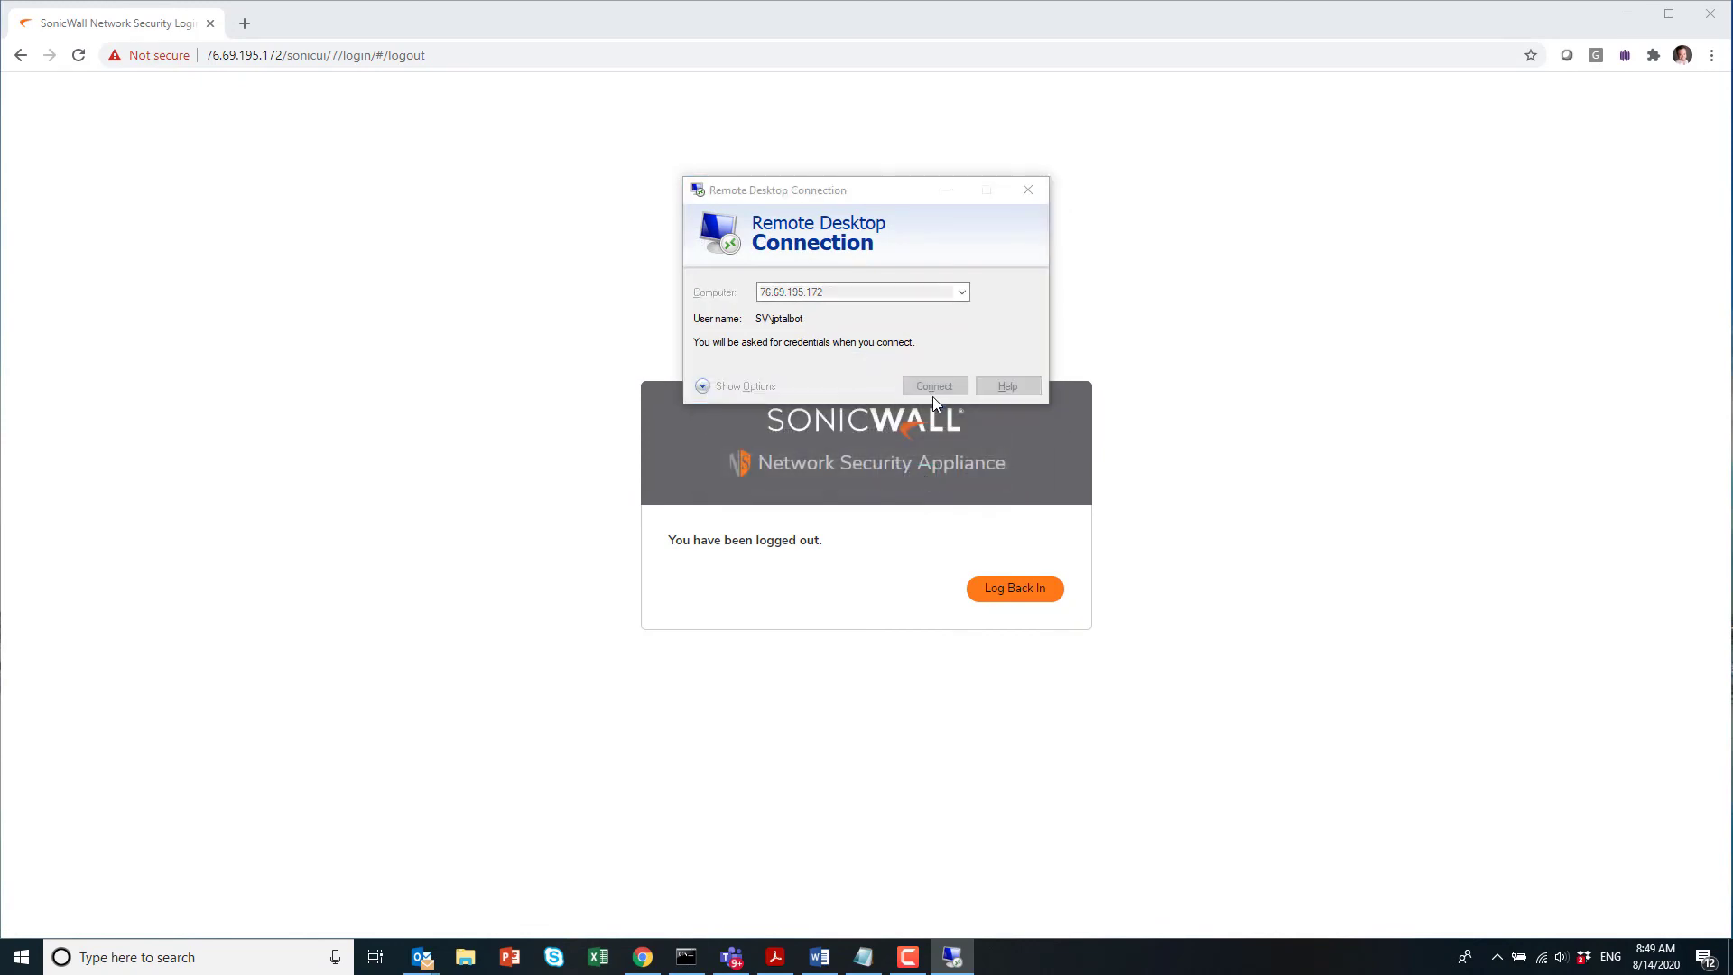
pyautogui.click(924, 473)
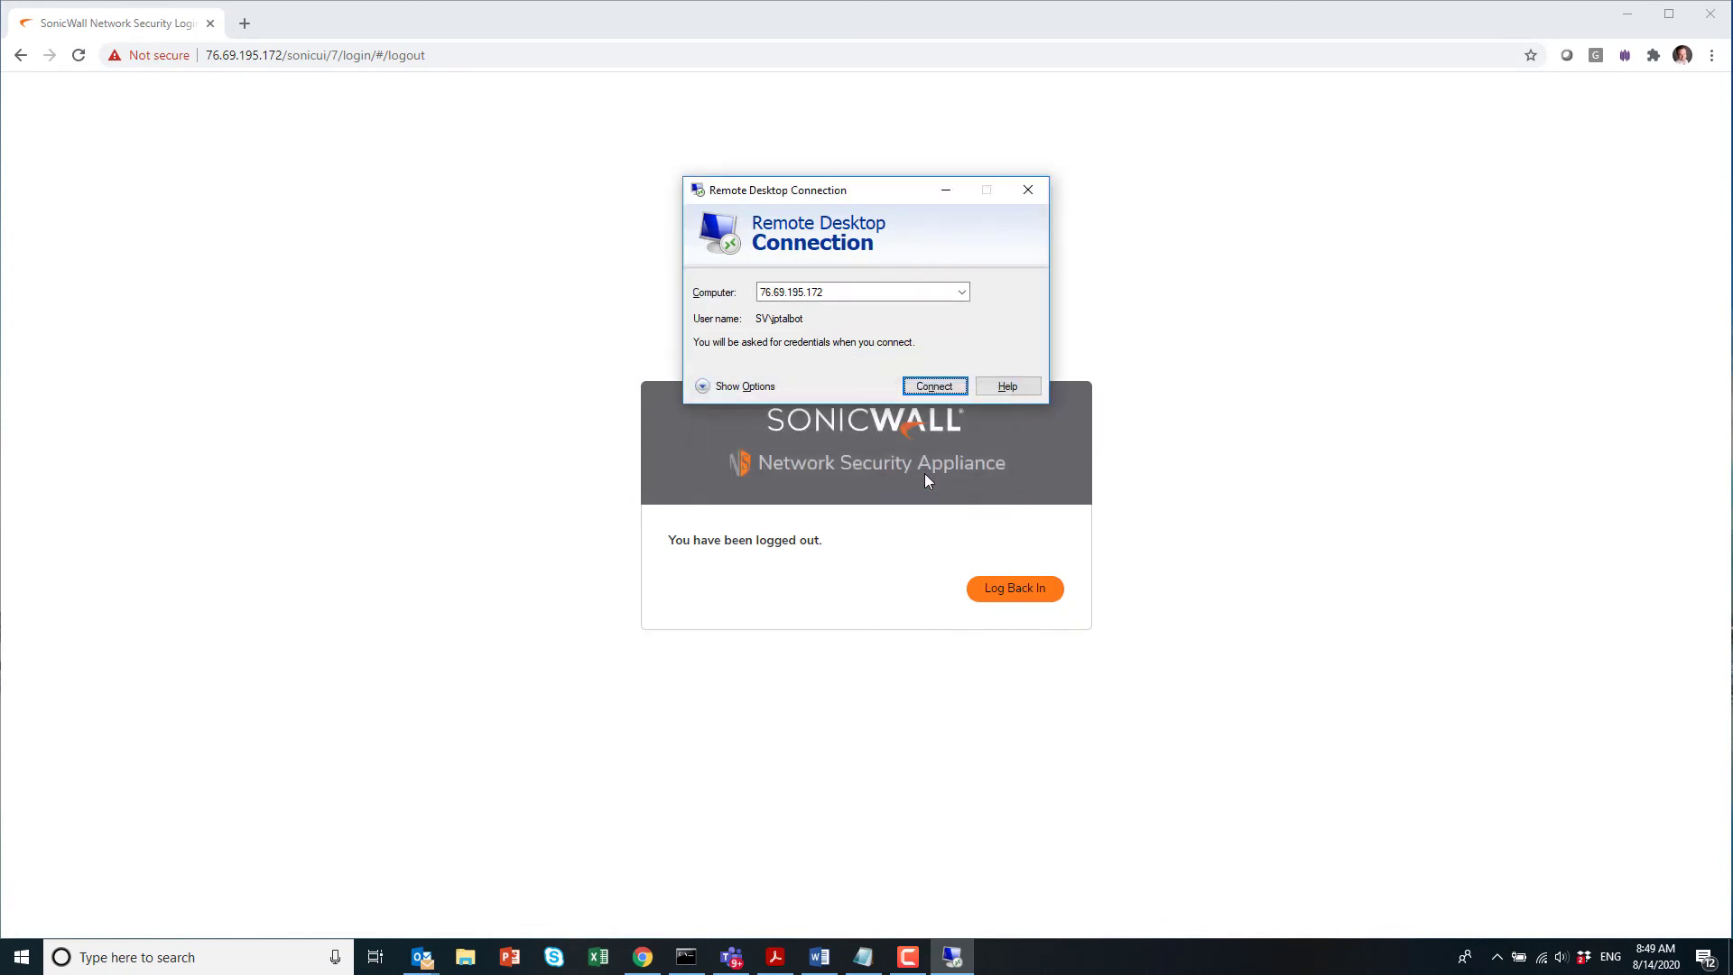
# Step: Sign back in at the firewall login page as the IT-group user
pyautogui.click(1264, 587)
pyautogui.click(1009, 594)
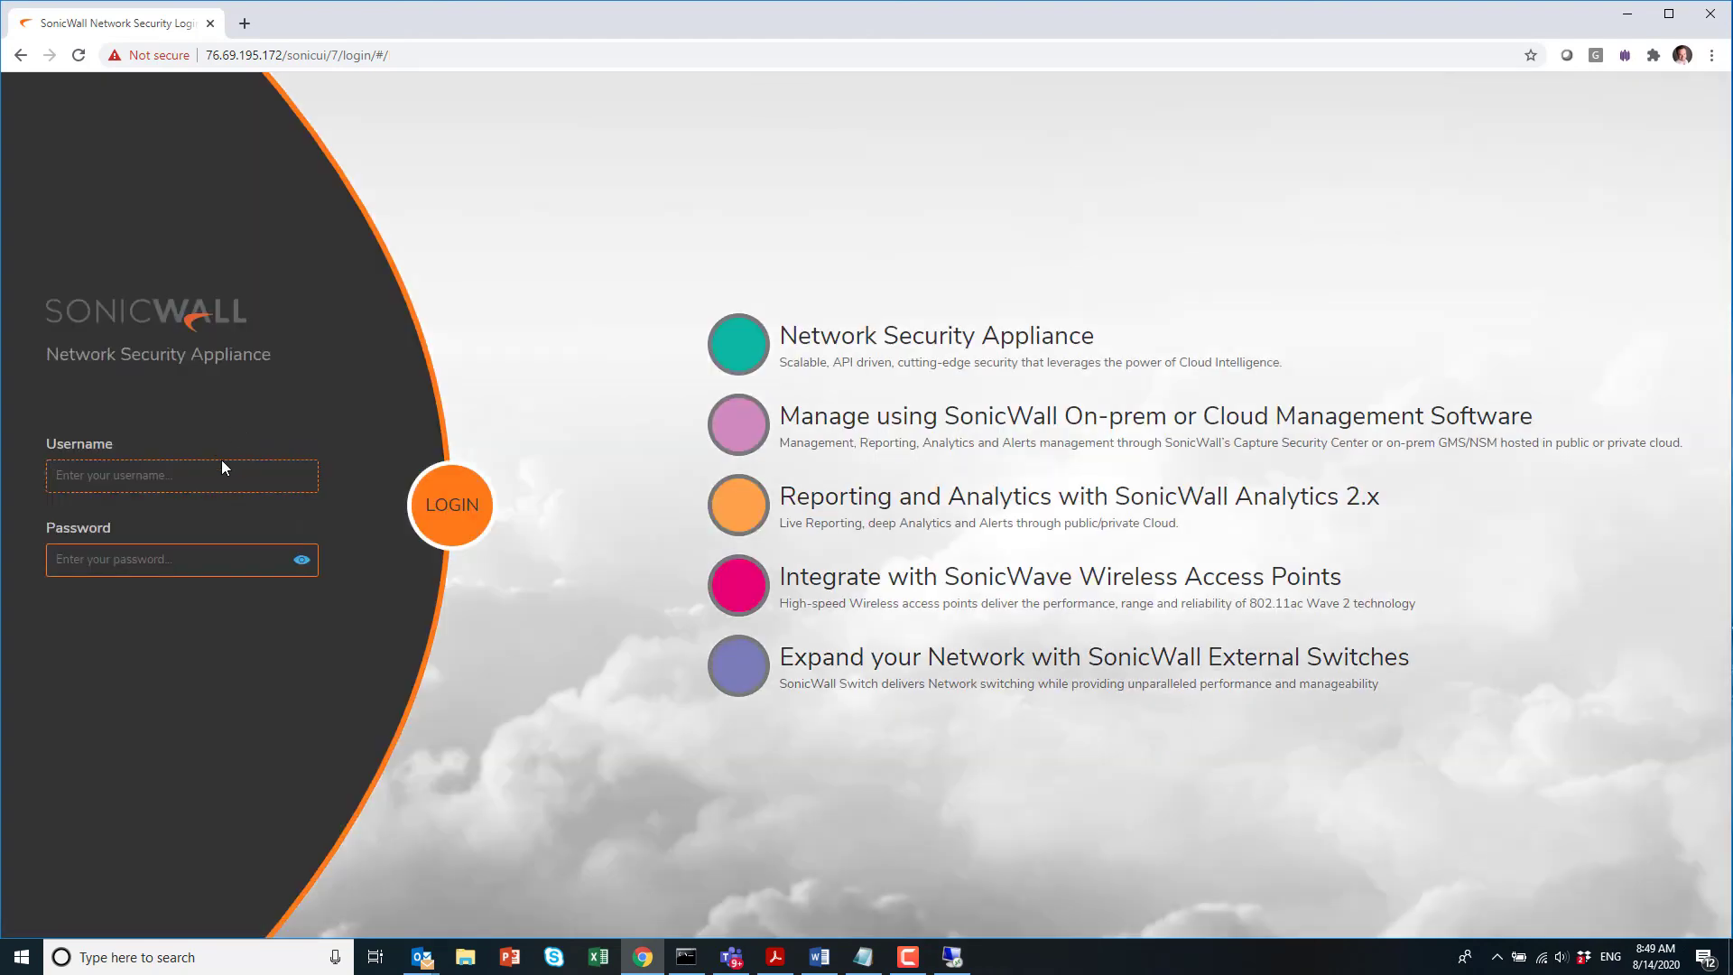
pyautogui.write('bill••')
pyautogui.press('Return')
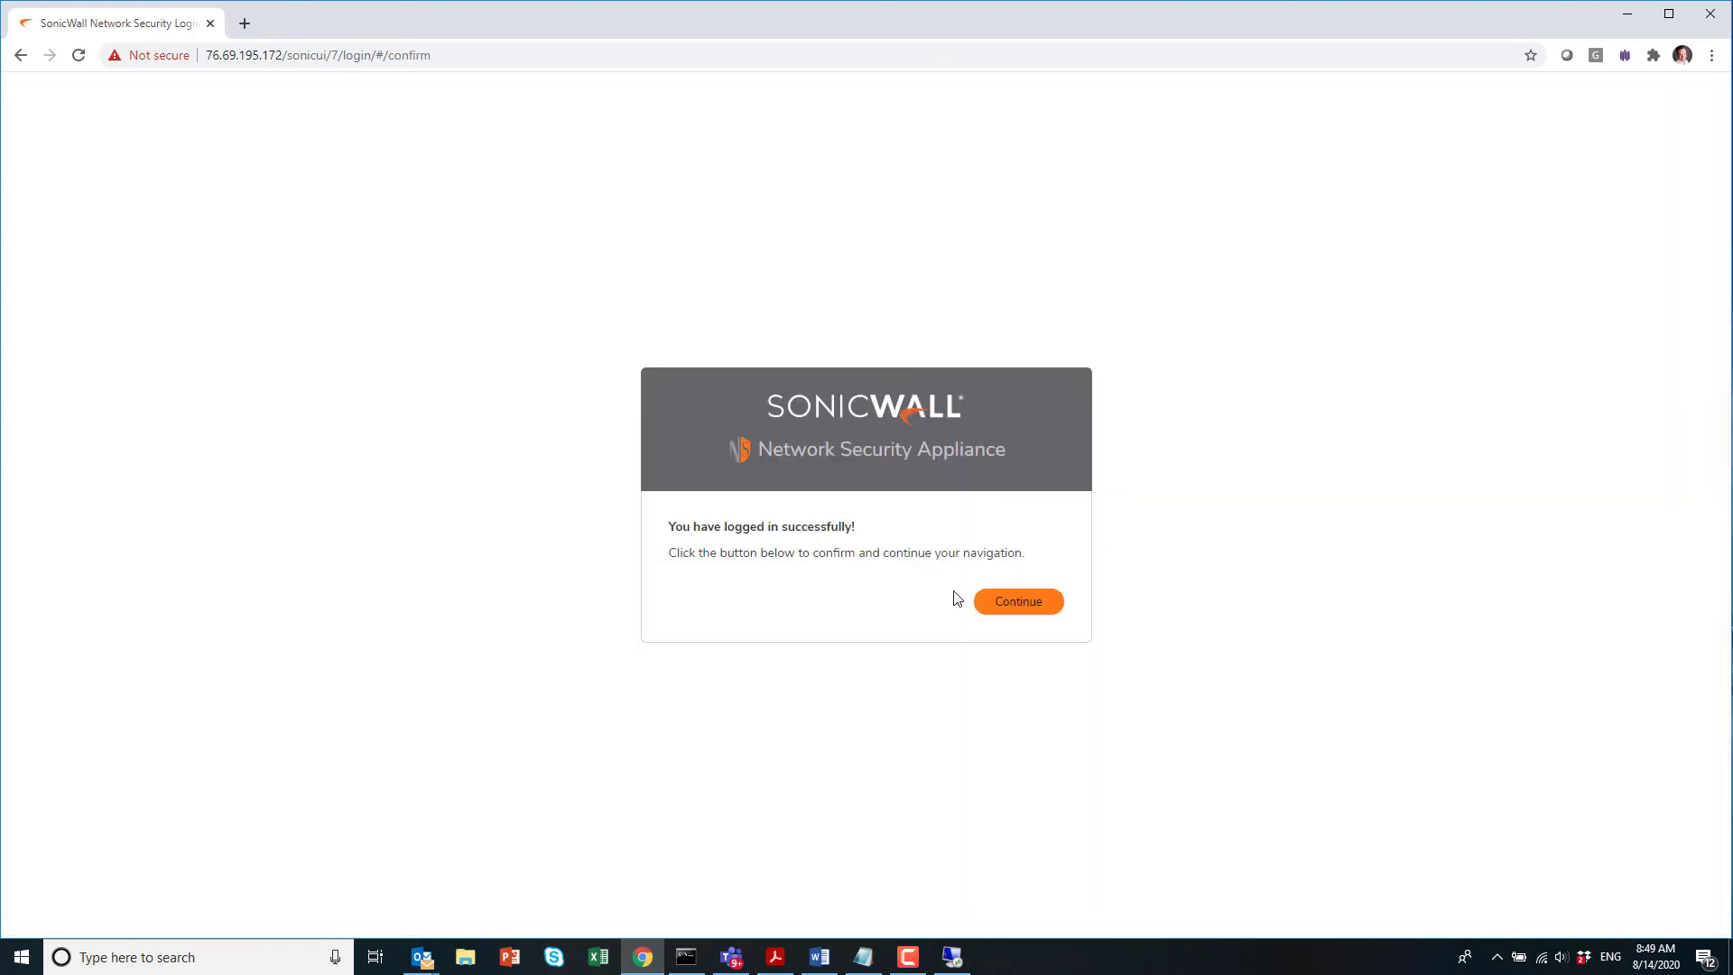
pyautogui.click(1027, 610)
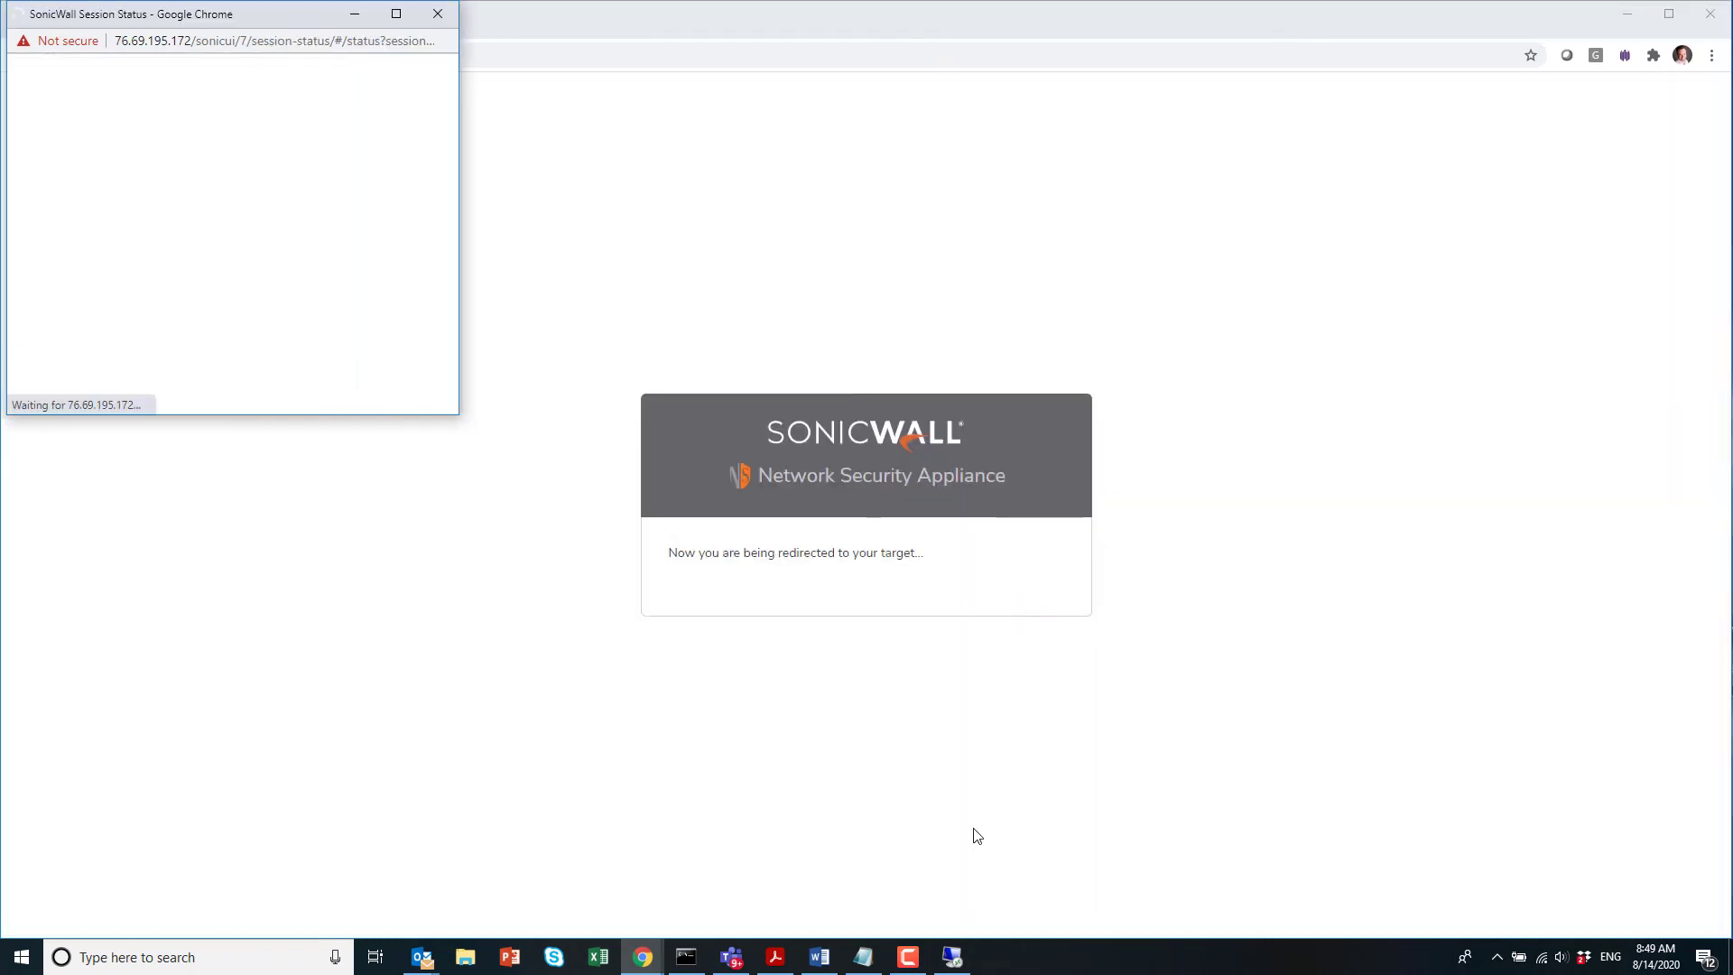
pyautogui.click(944, 952)
pyautogui.click(935, 388)
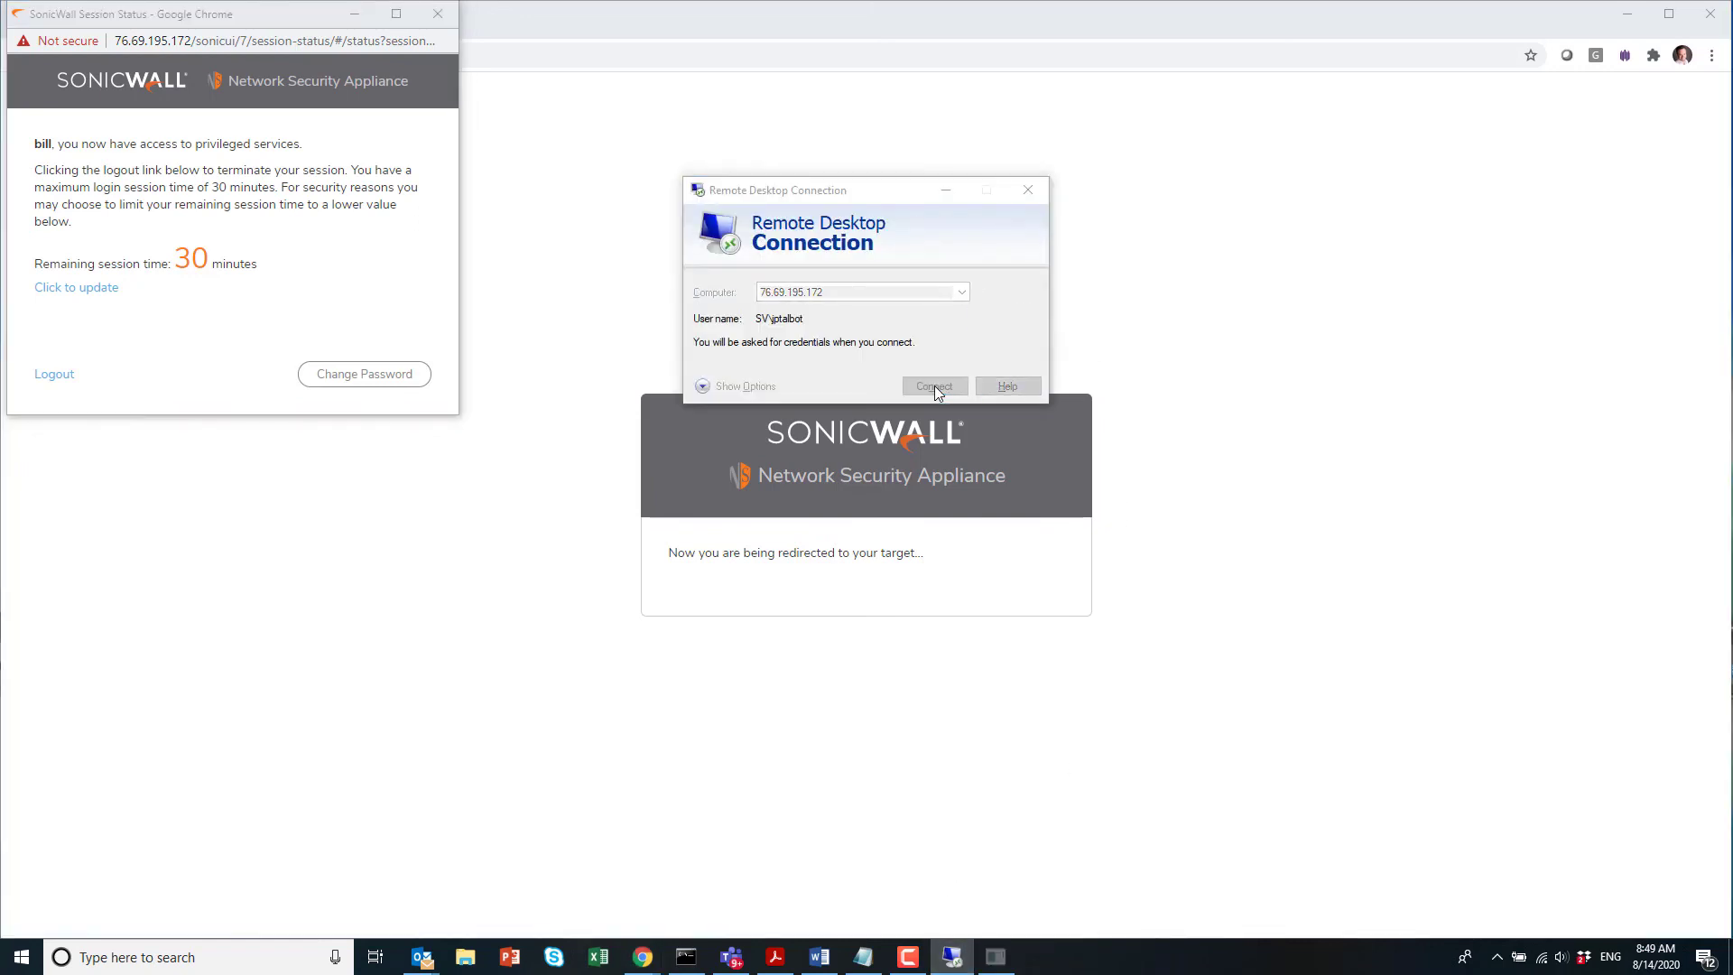
pyautogui.write('********')
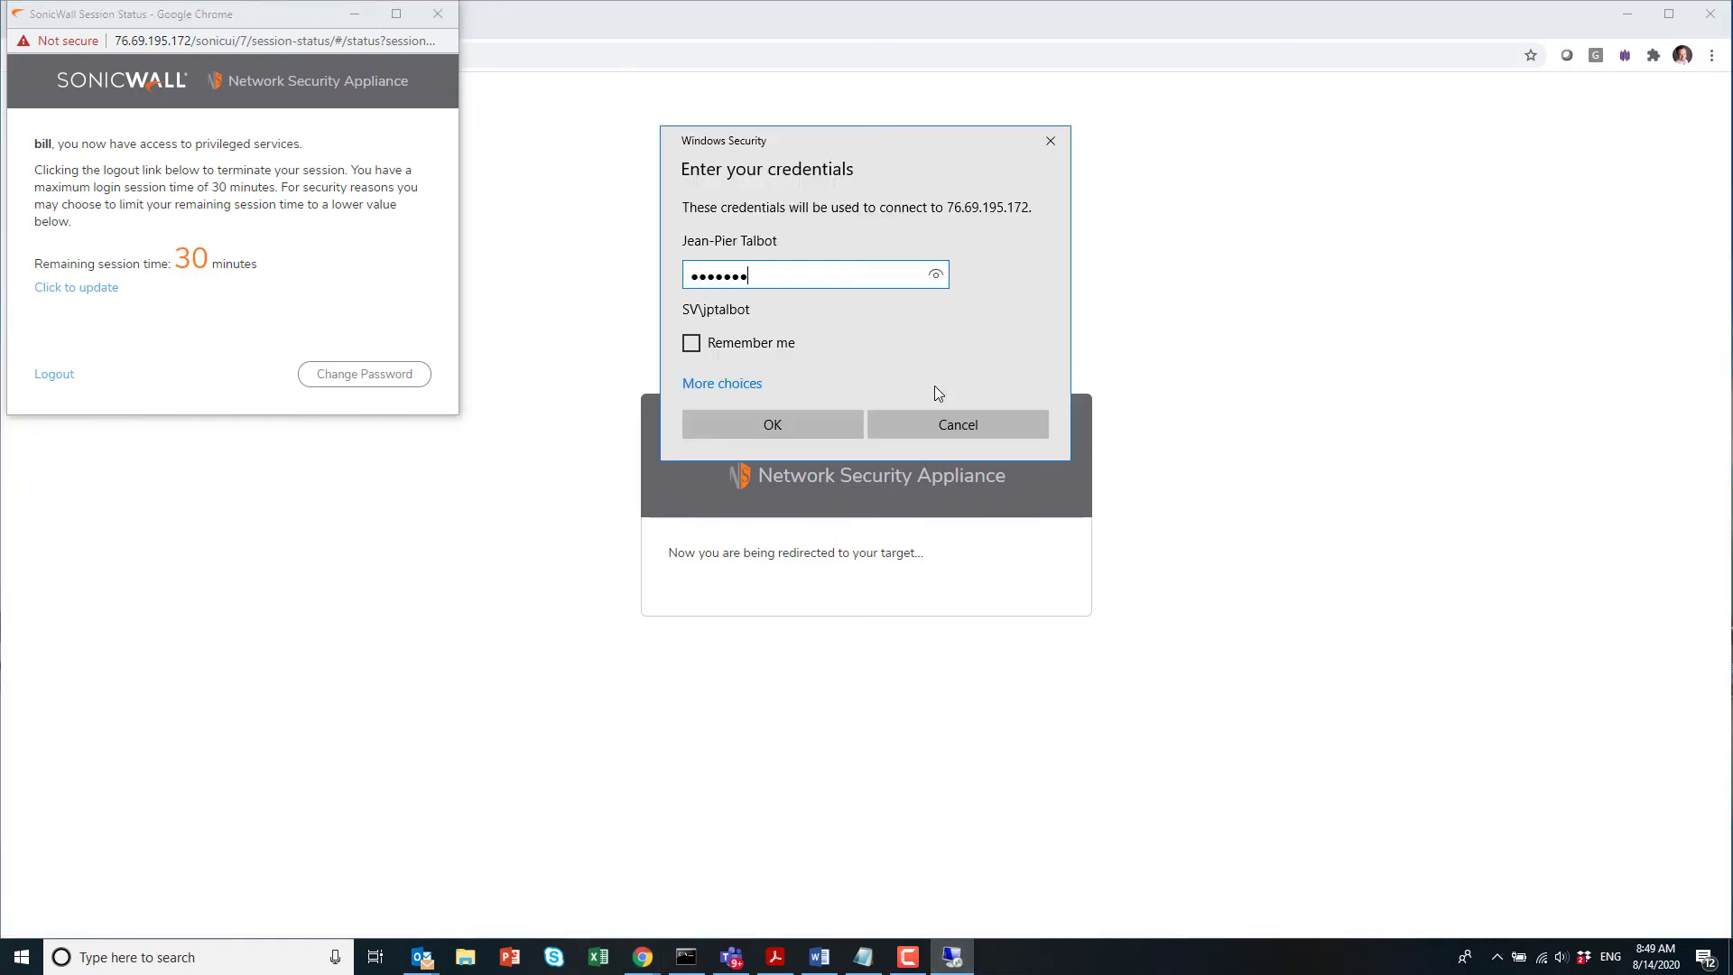
pyautogui.press('Return')
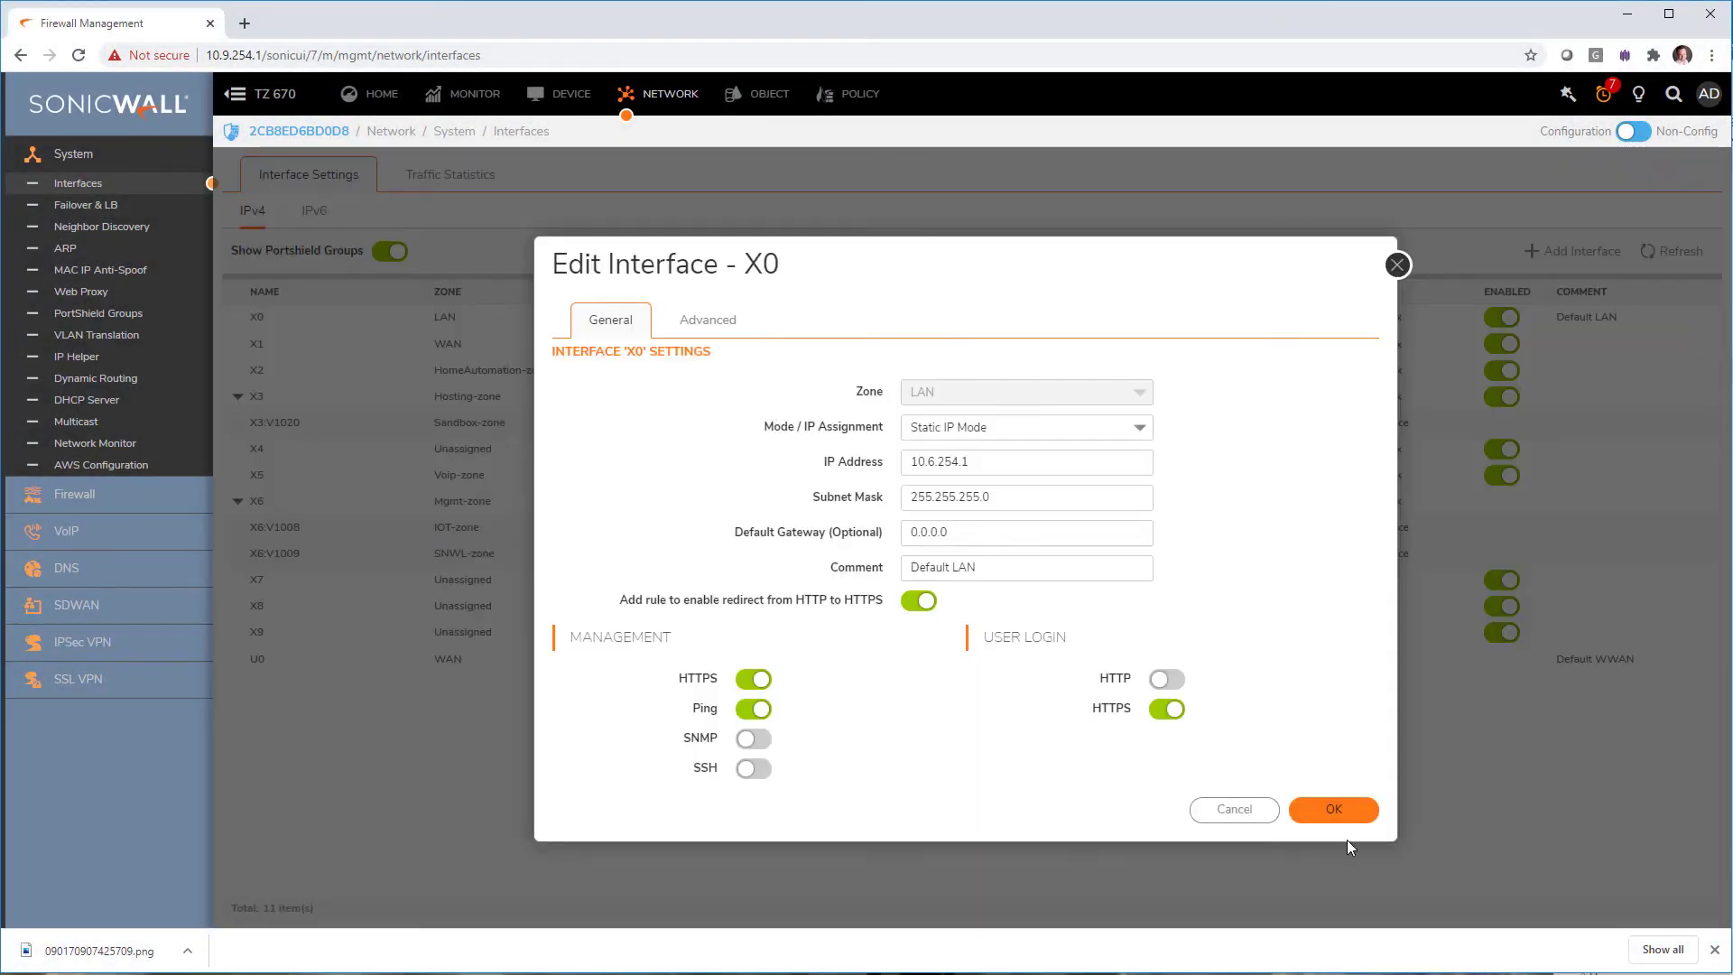
# Step: Save interface X0, then turn on User Login HTTPS for WAN interface X1 and save
pyautogui.click(1341, 812)
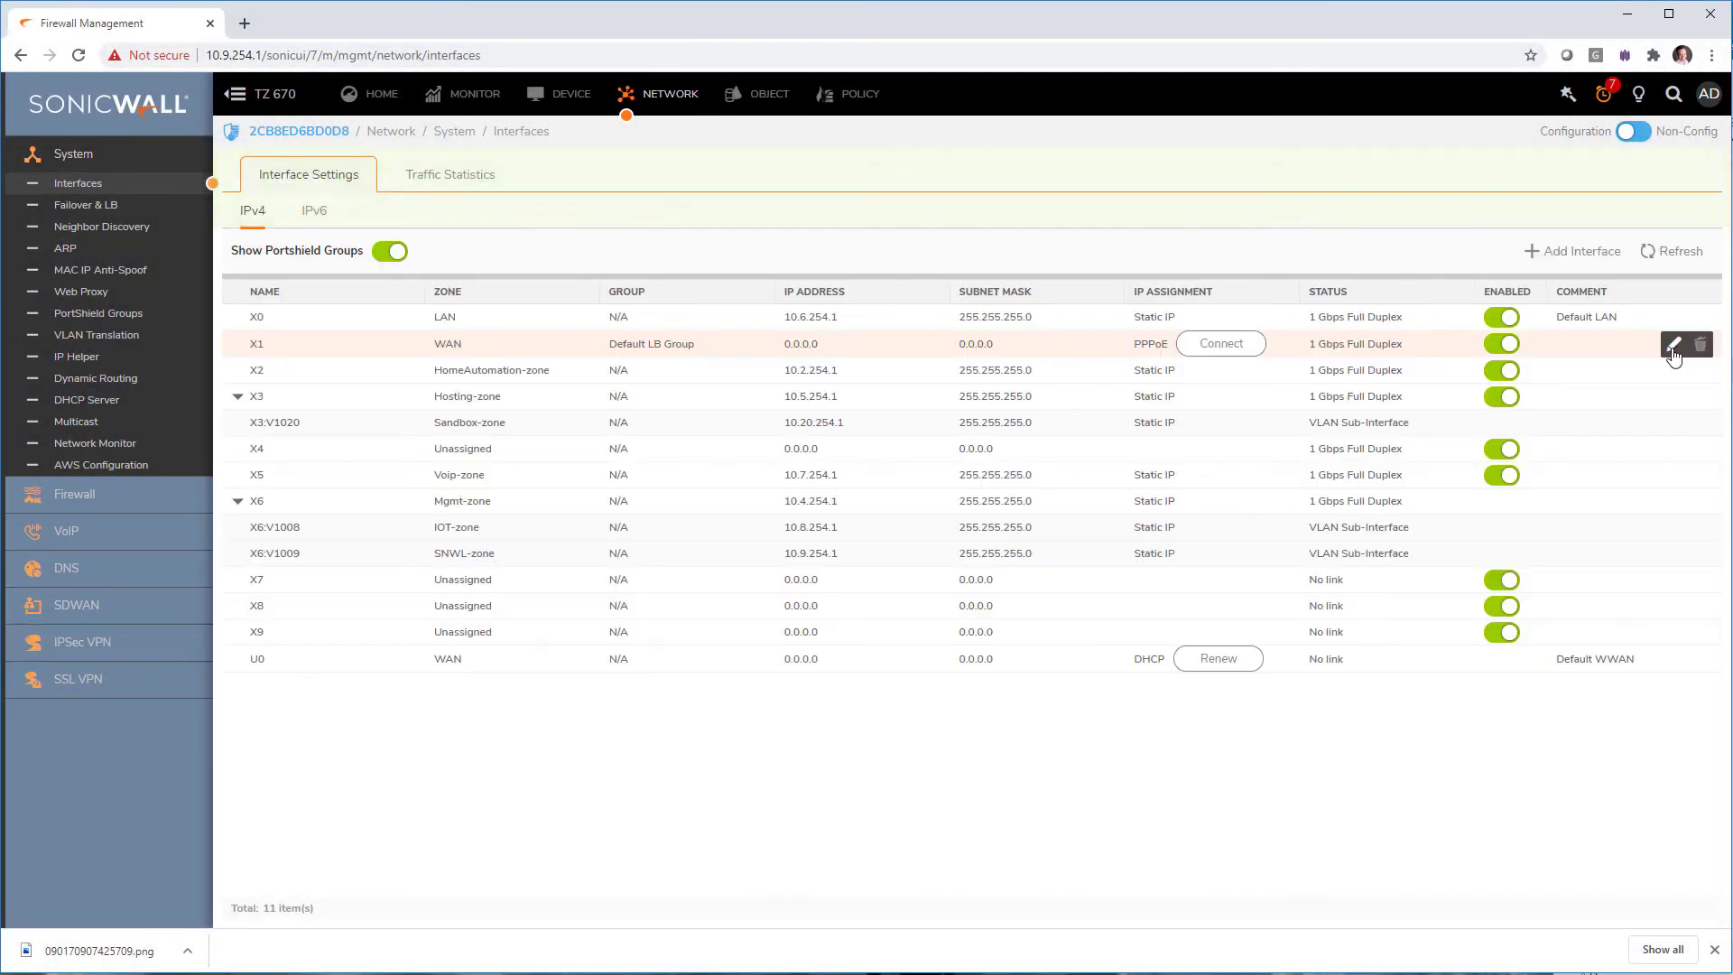
pyautogui.click(1672, 346)
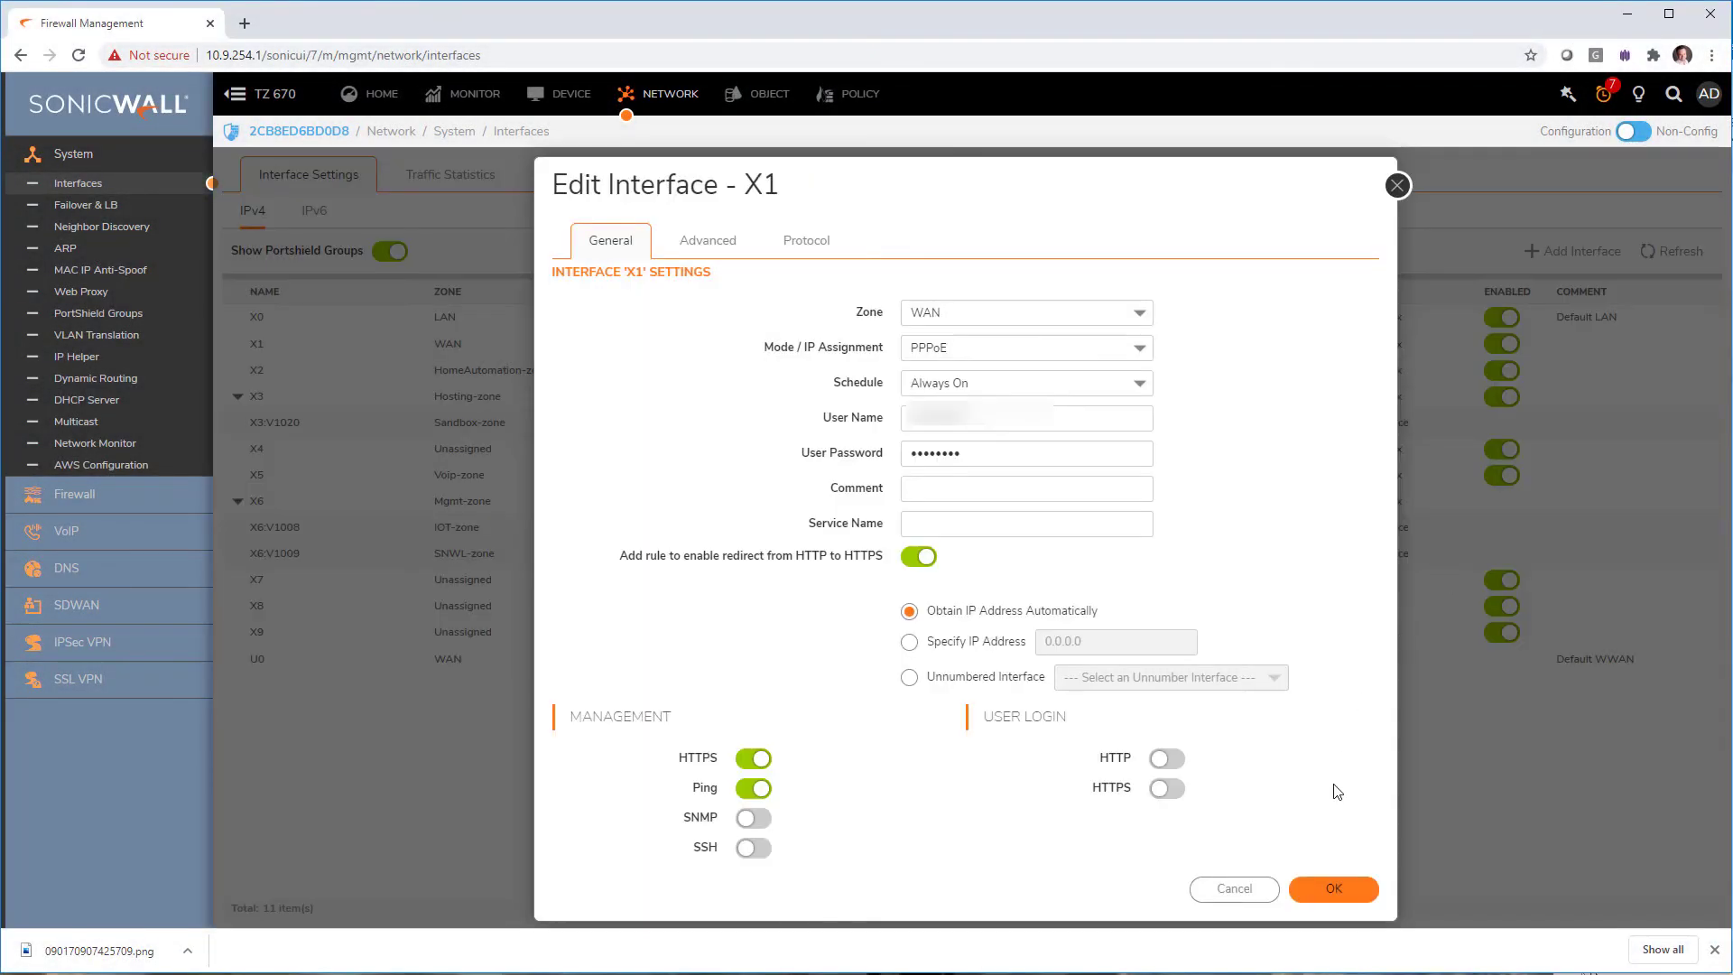
pyautogui.click(1167, 788)
pyautogui.click(1334, 888)
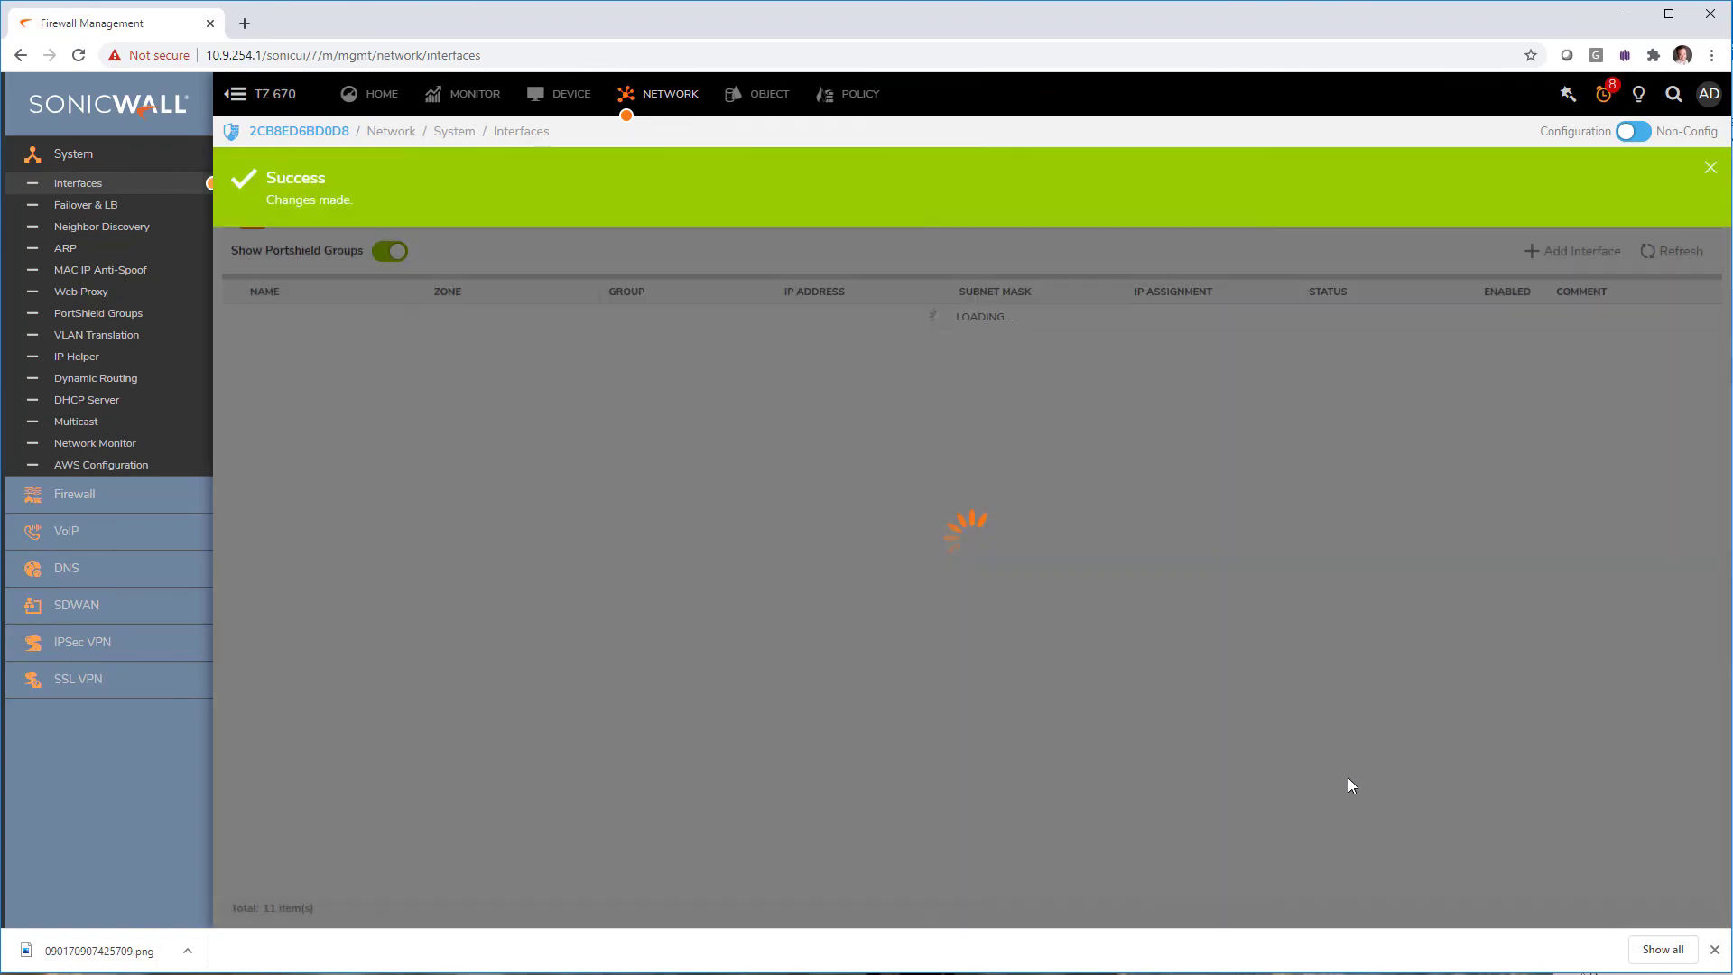